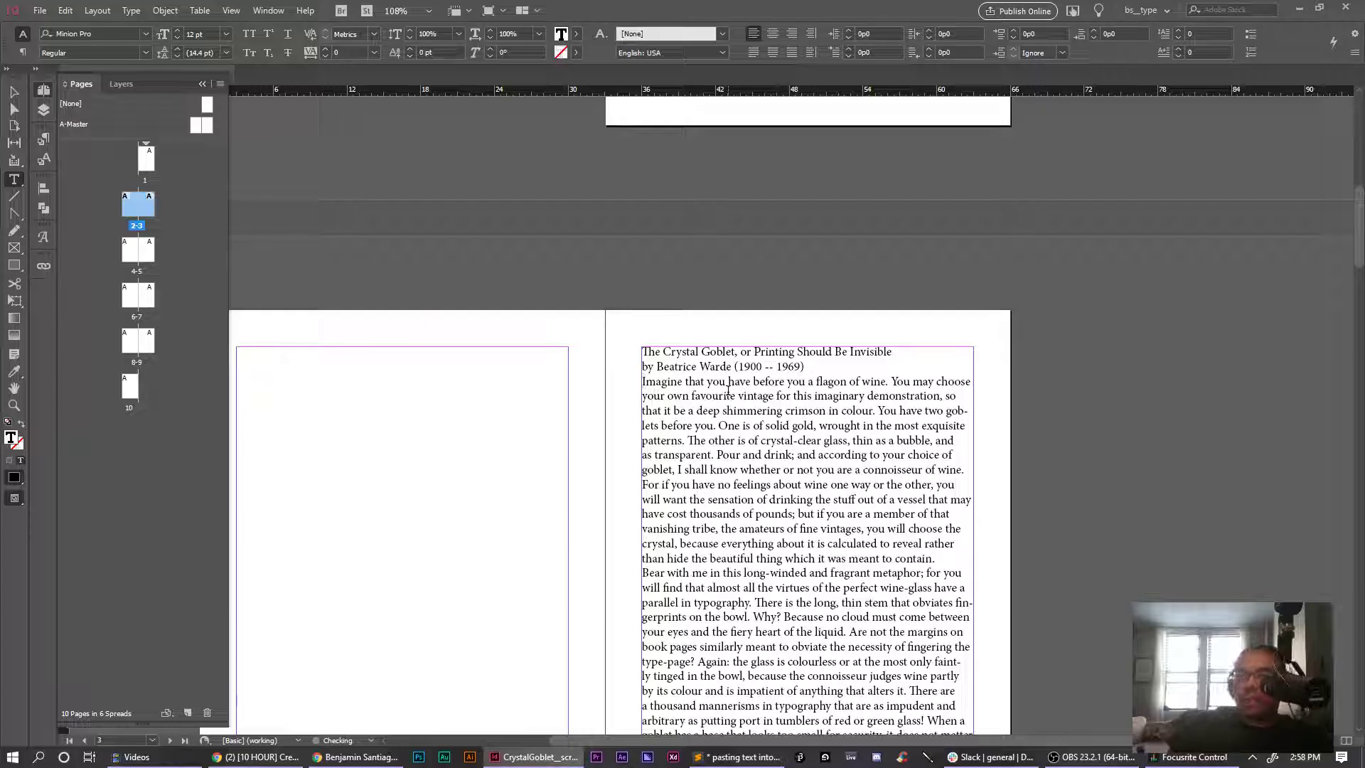
Look through the document's spreads to review how the essay text flows from page to page
scroll(743, 391, up, 6)
scroll(745, 392, down, 12)
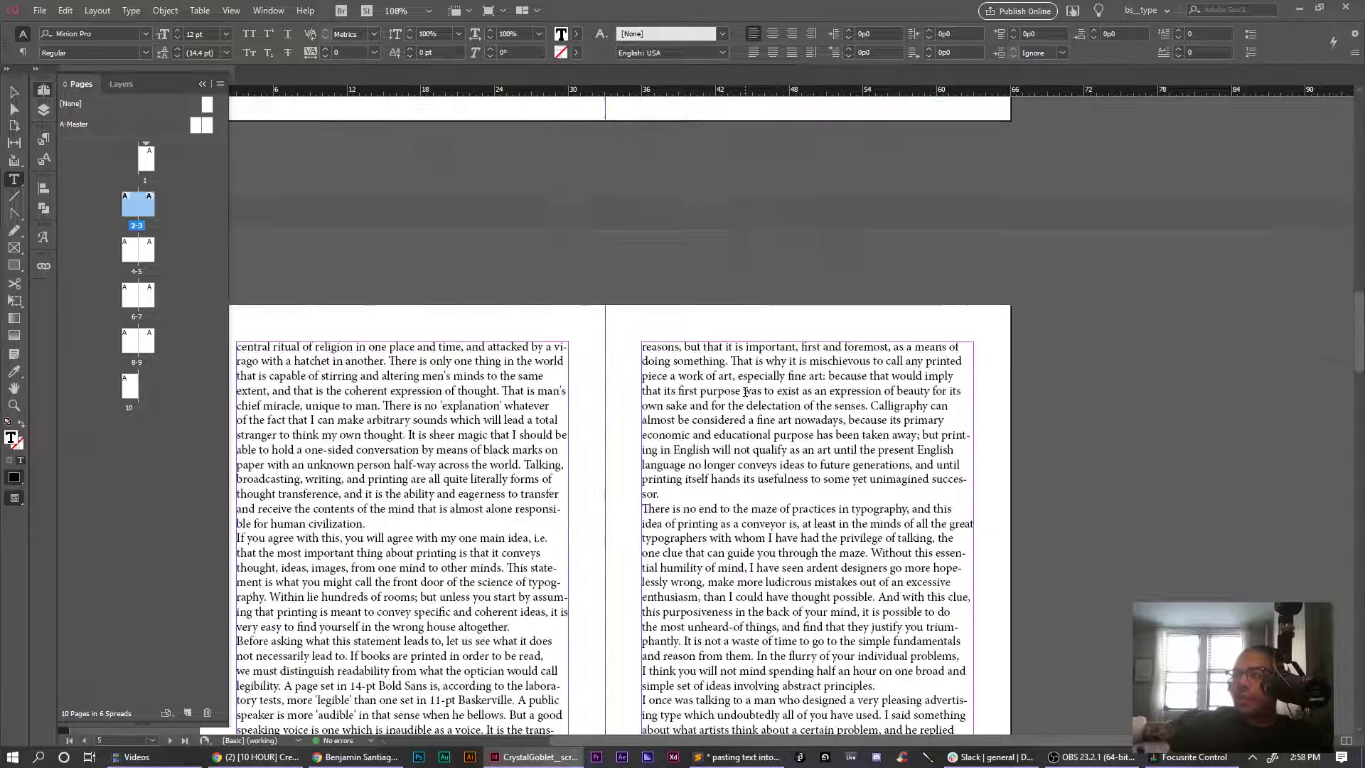
scroll(745, 392, down, 12)
scroll(745, 391, up, 5)
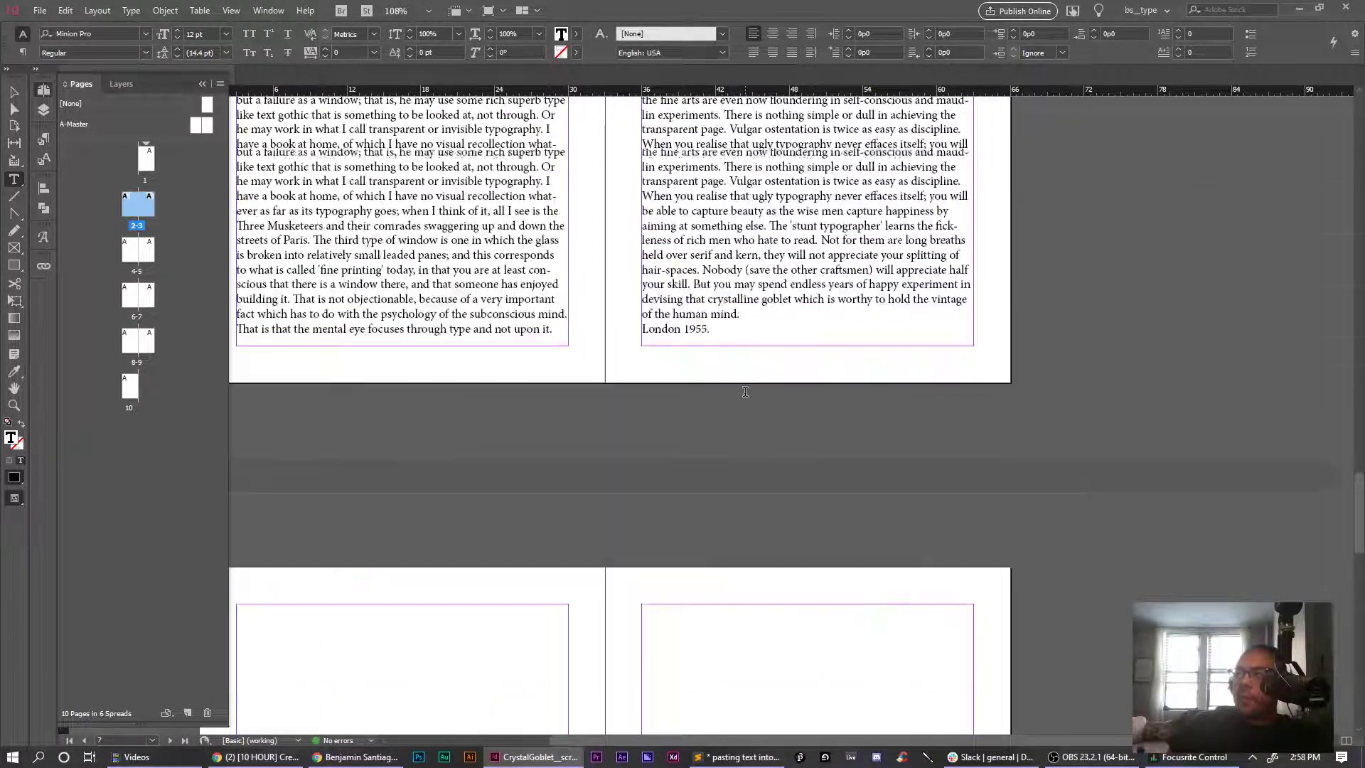
scroll(745, 391, up, 10)
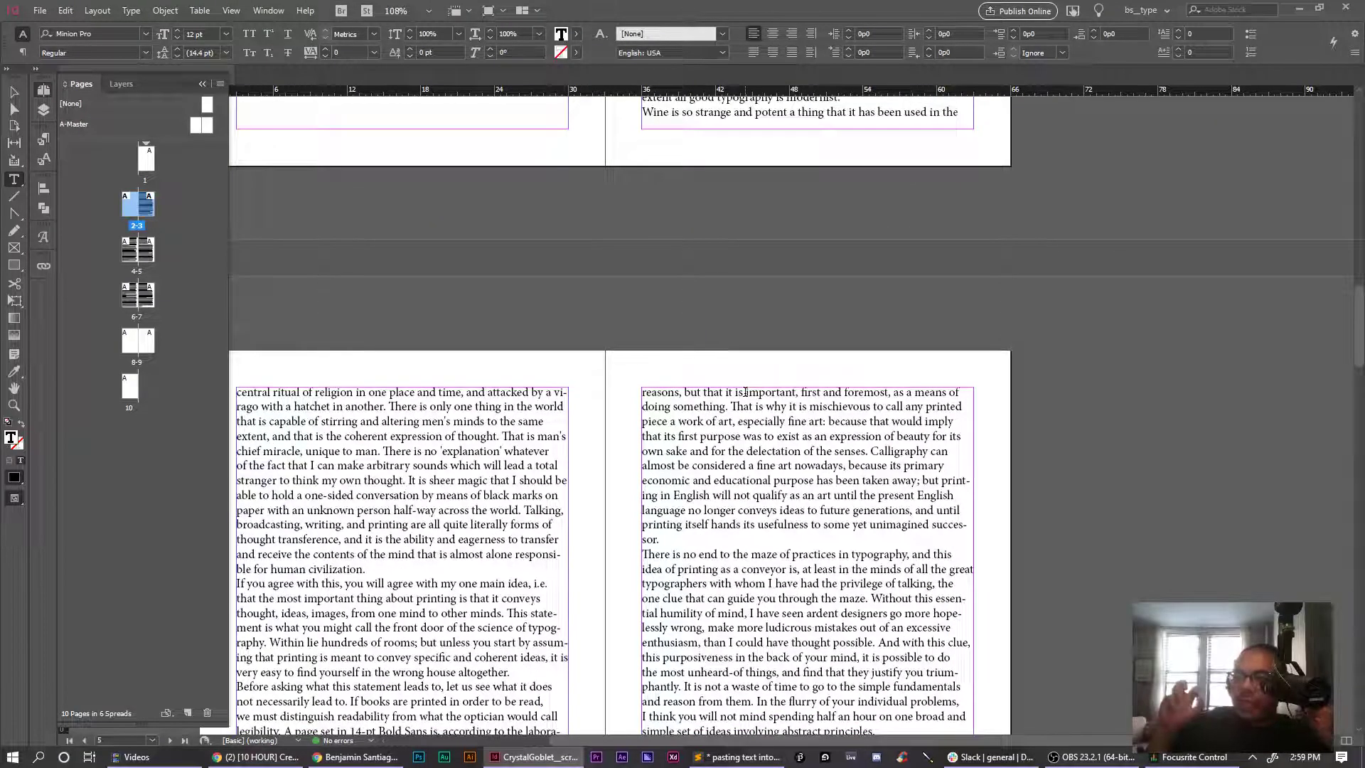
scroll(711, 355, down, 5)
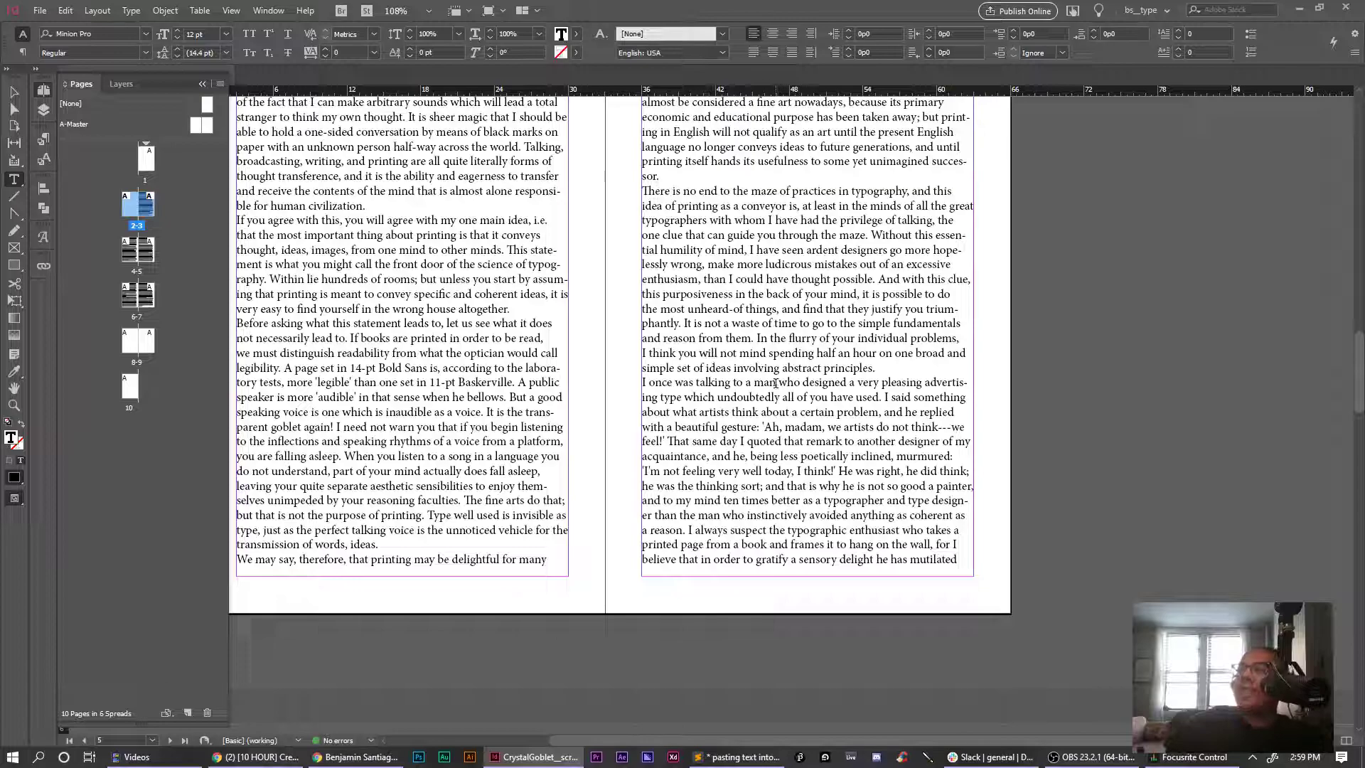
scroll(776, 384, up, 15)
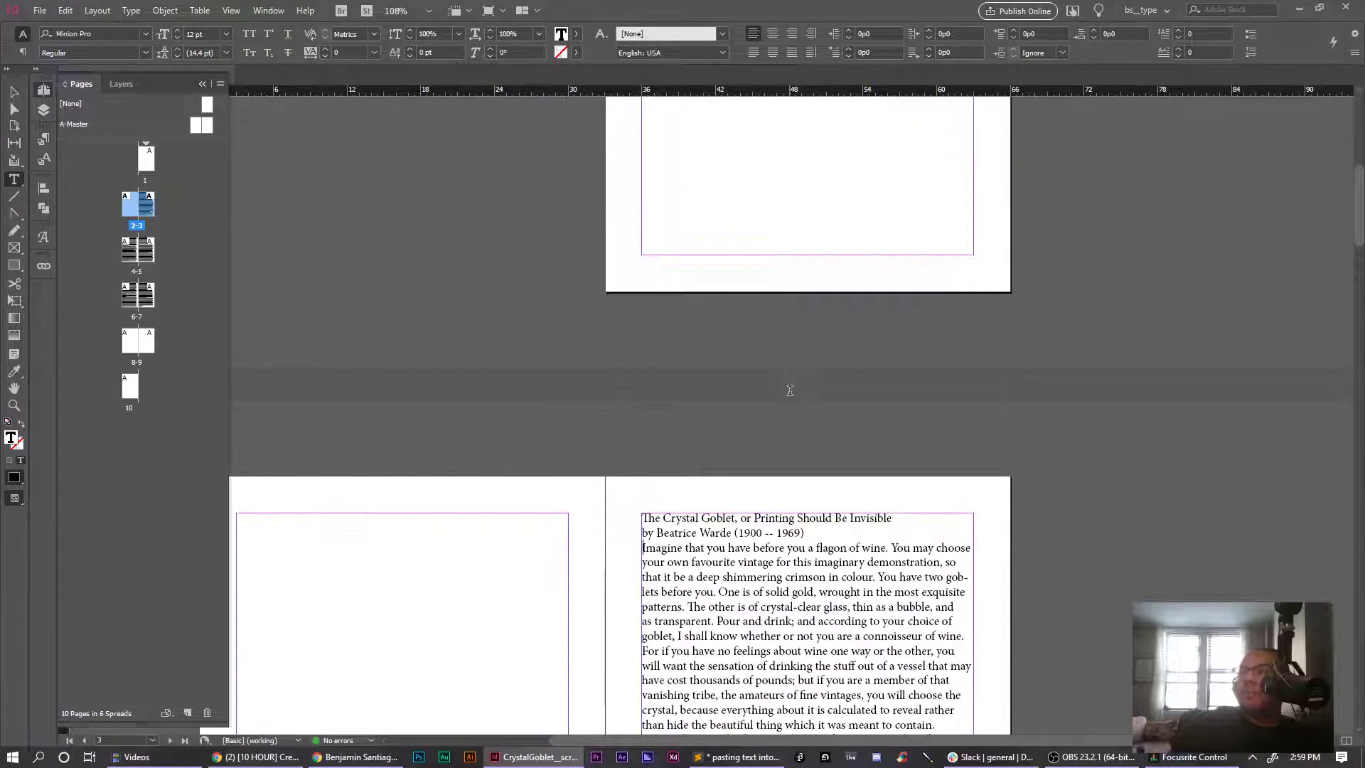
scroll(669, 412, up, 6)
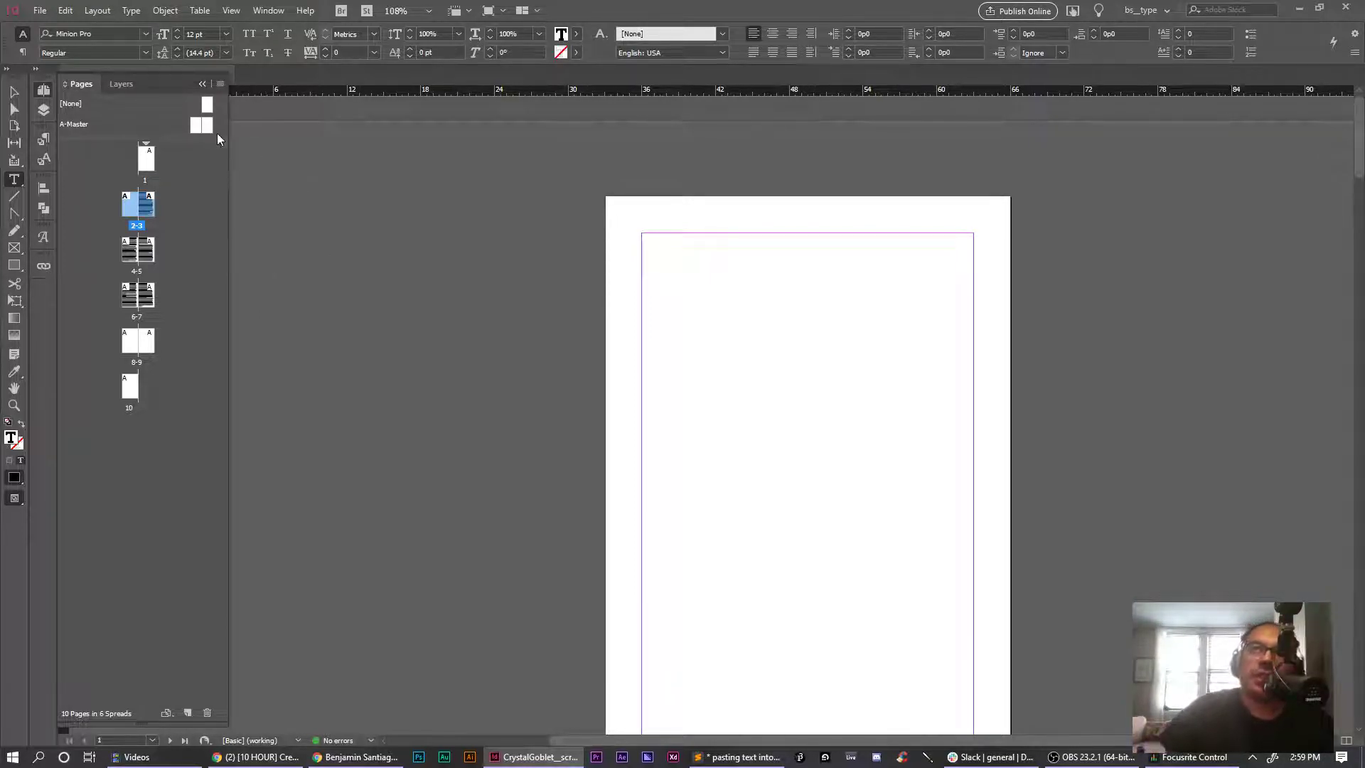
Switch to the Selection tool, check the document's layer list and bring the page overview back into view
click(44, 90)
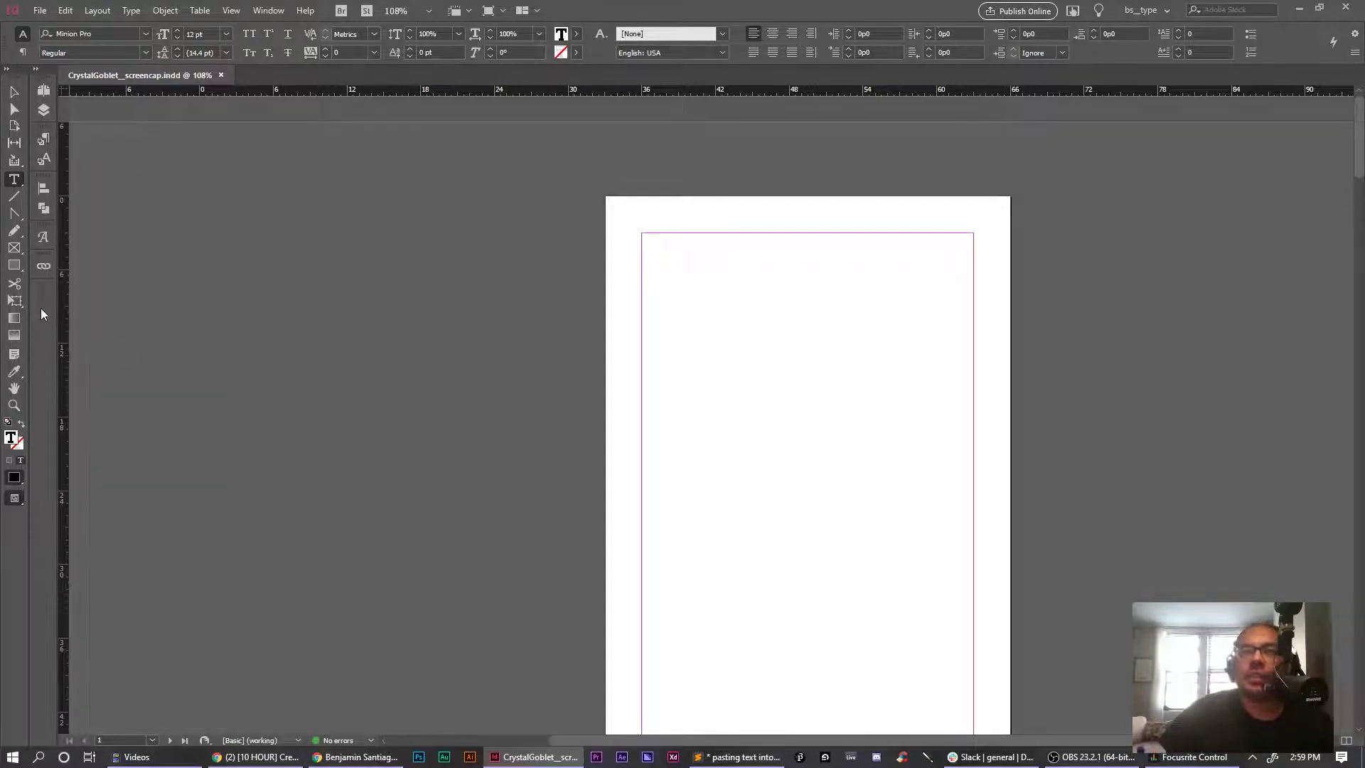
click(15, 91)
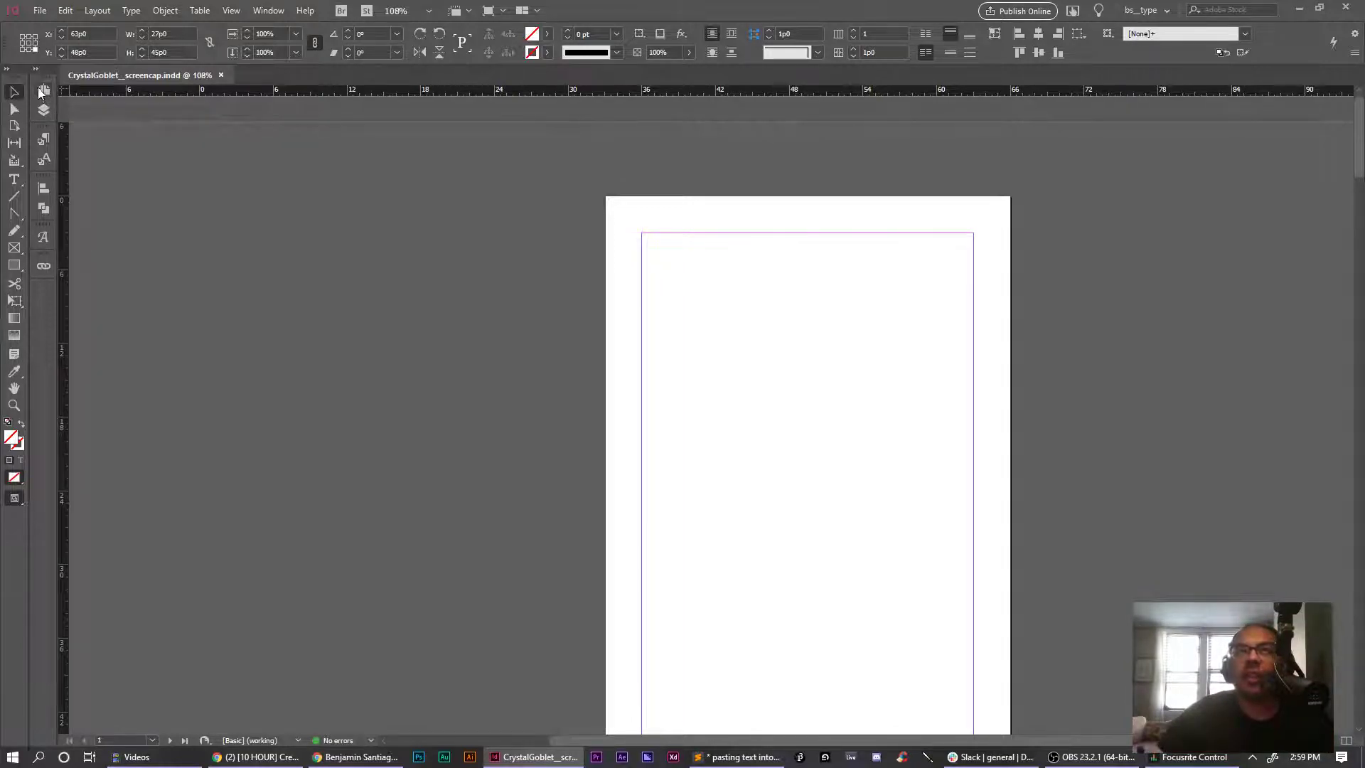
click(44, 110)
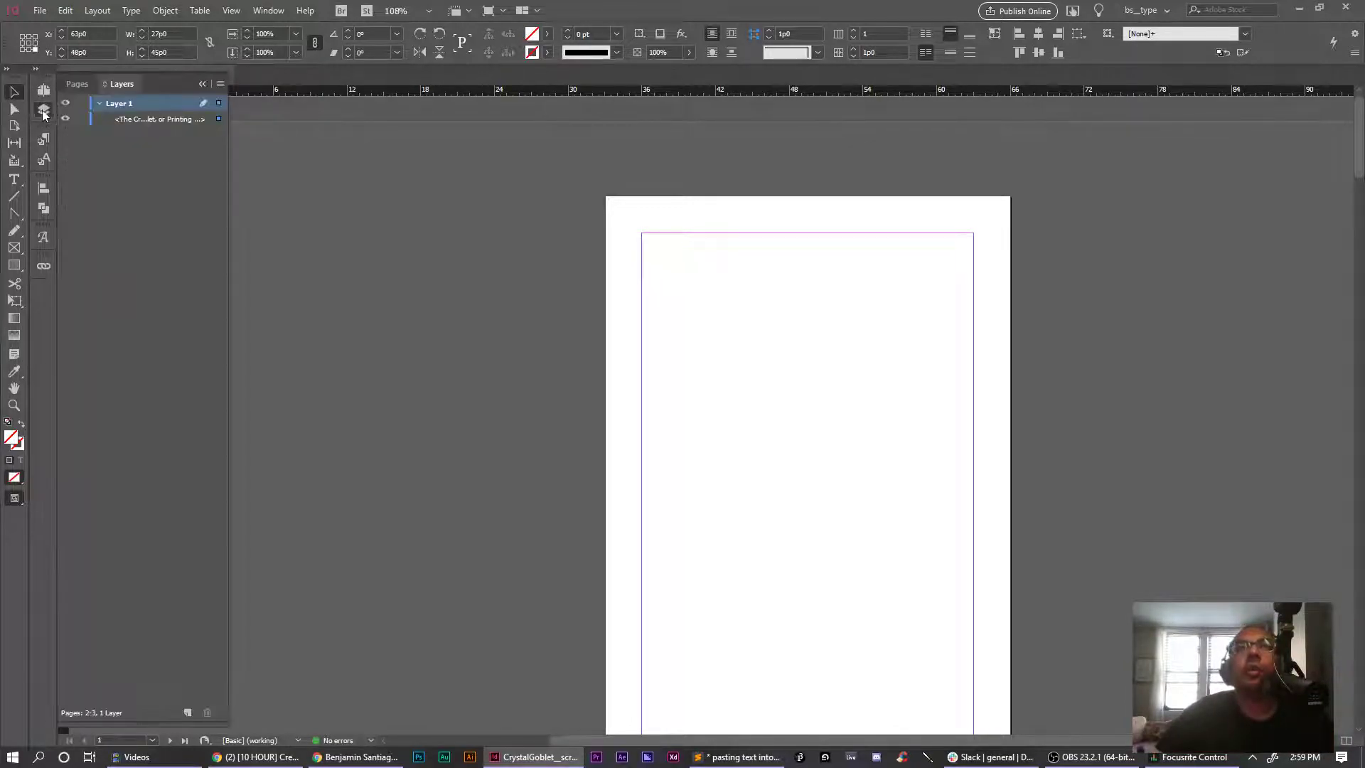
click(43, 91)
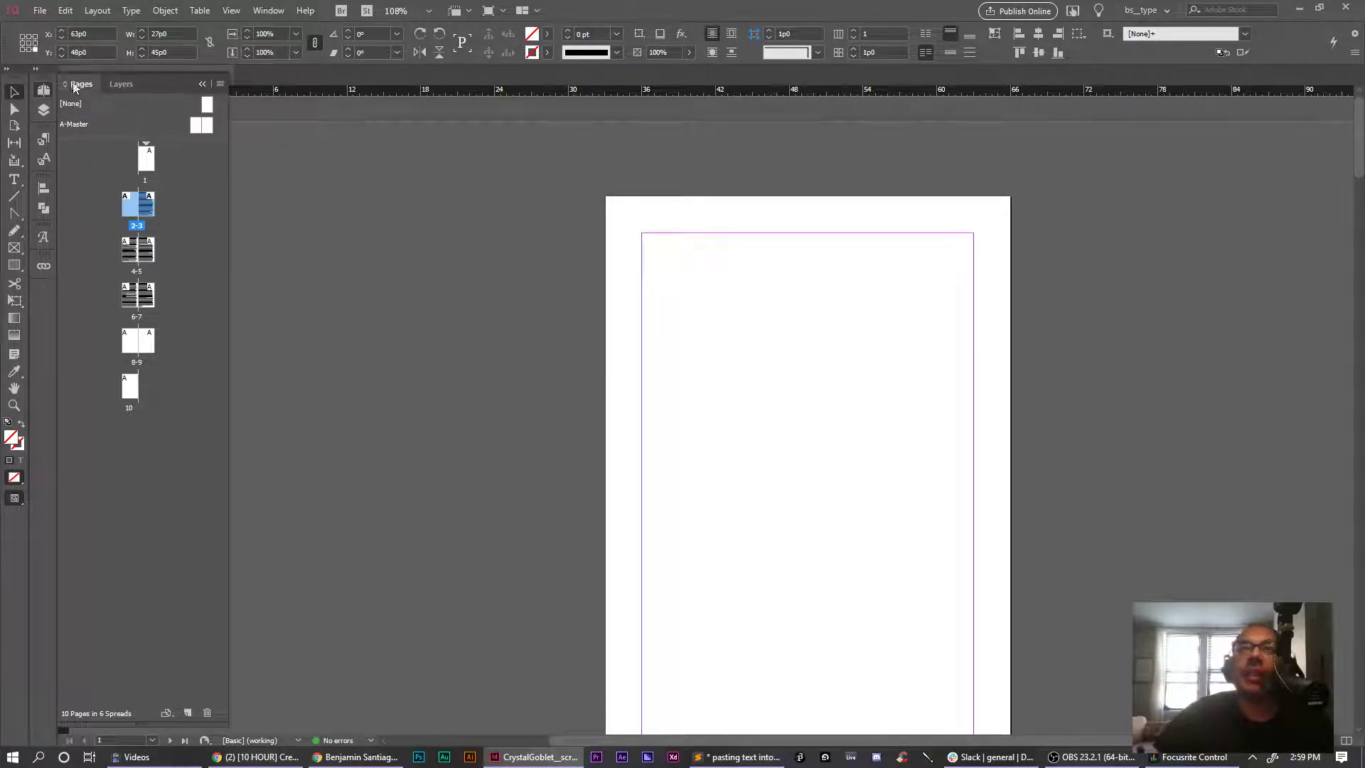
click(268, 11)
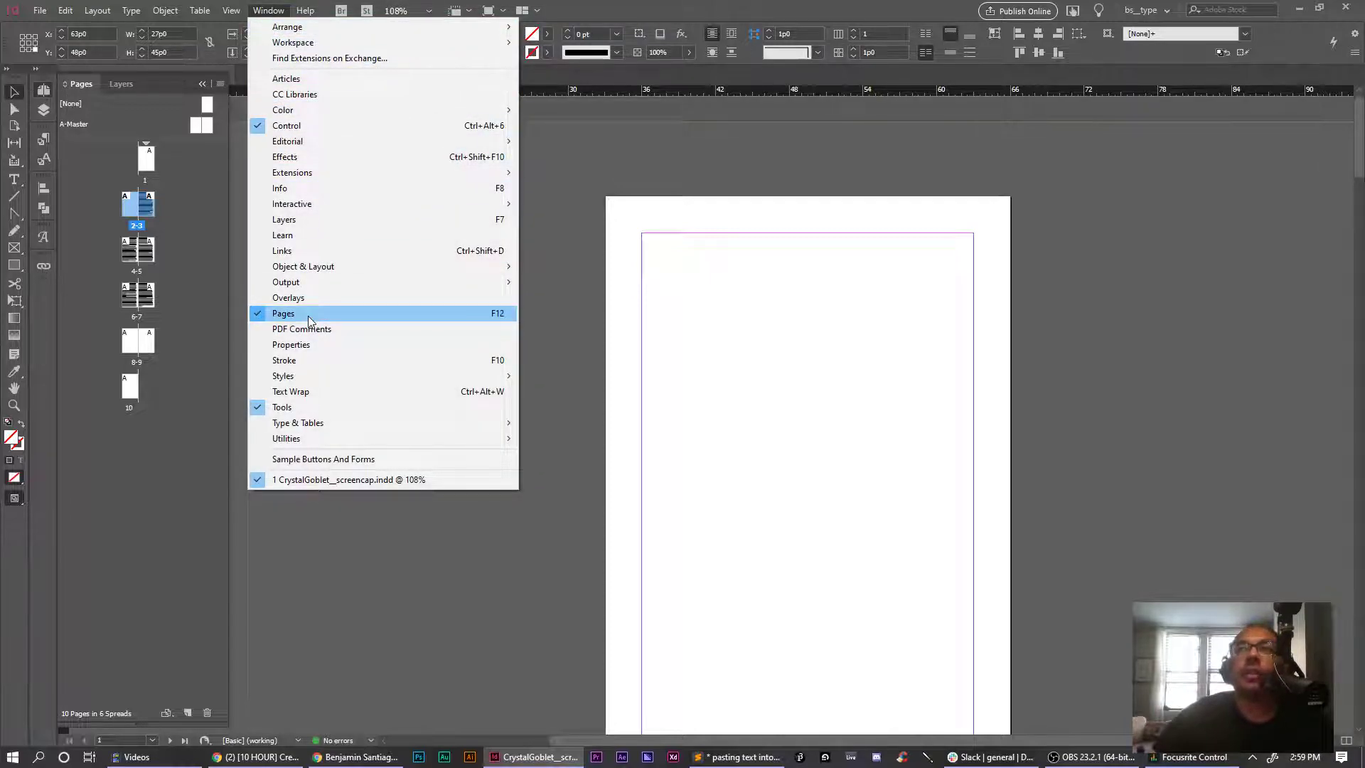
click(47, 92)
click(45, 90)
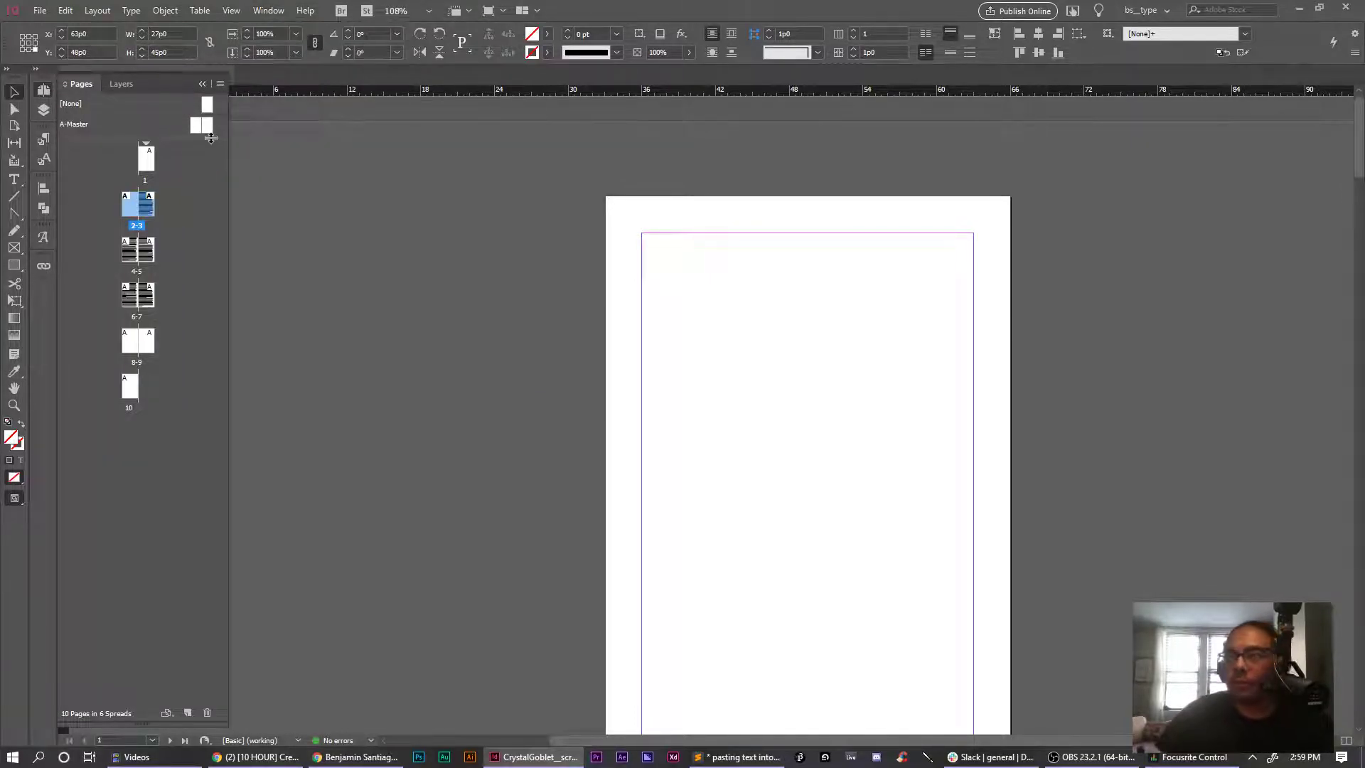
Examine the [None] and A-Master entries in the document's list of master pages
click(170, 176)
click(85, 125)
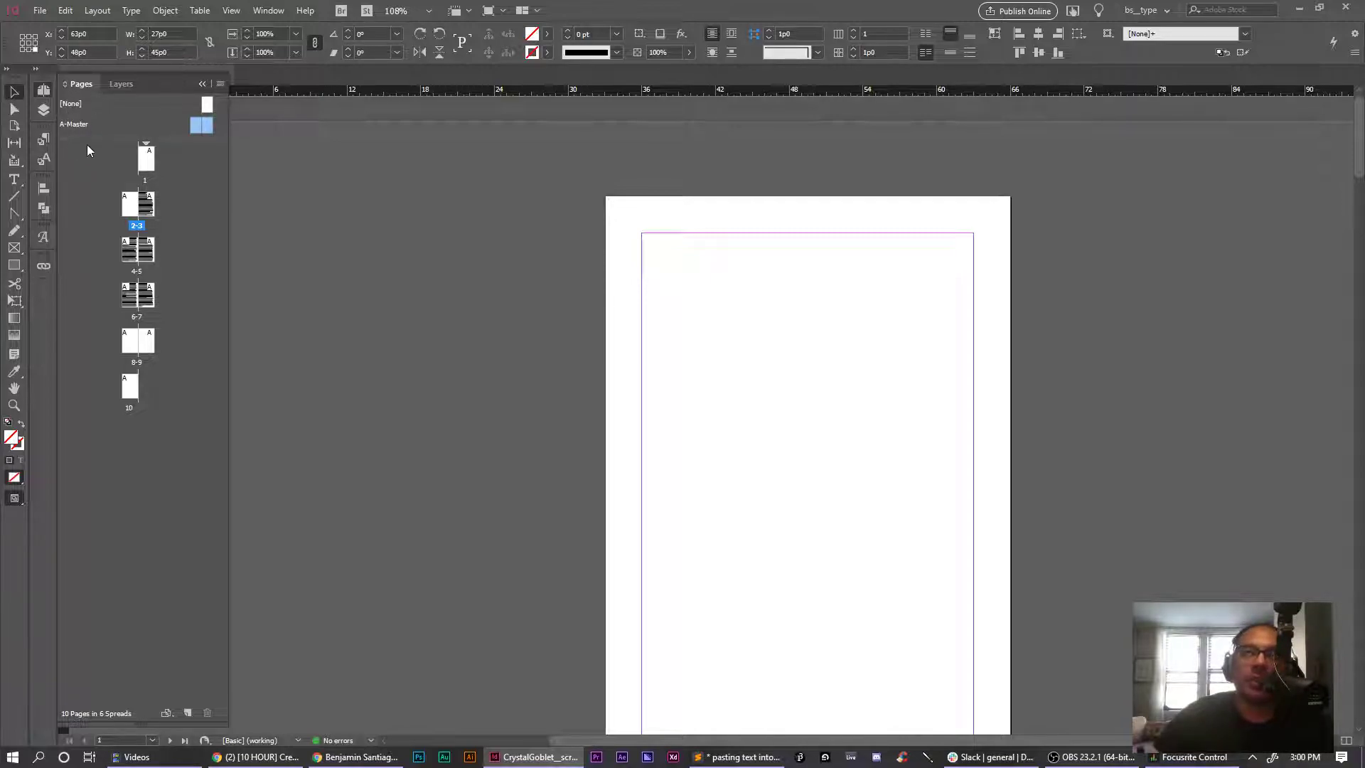
click(83, 104)
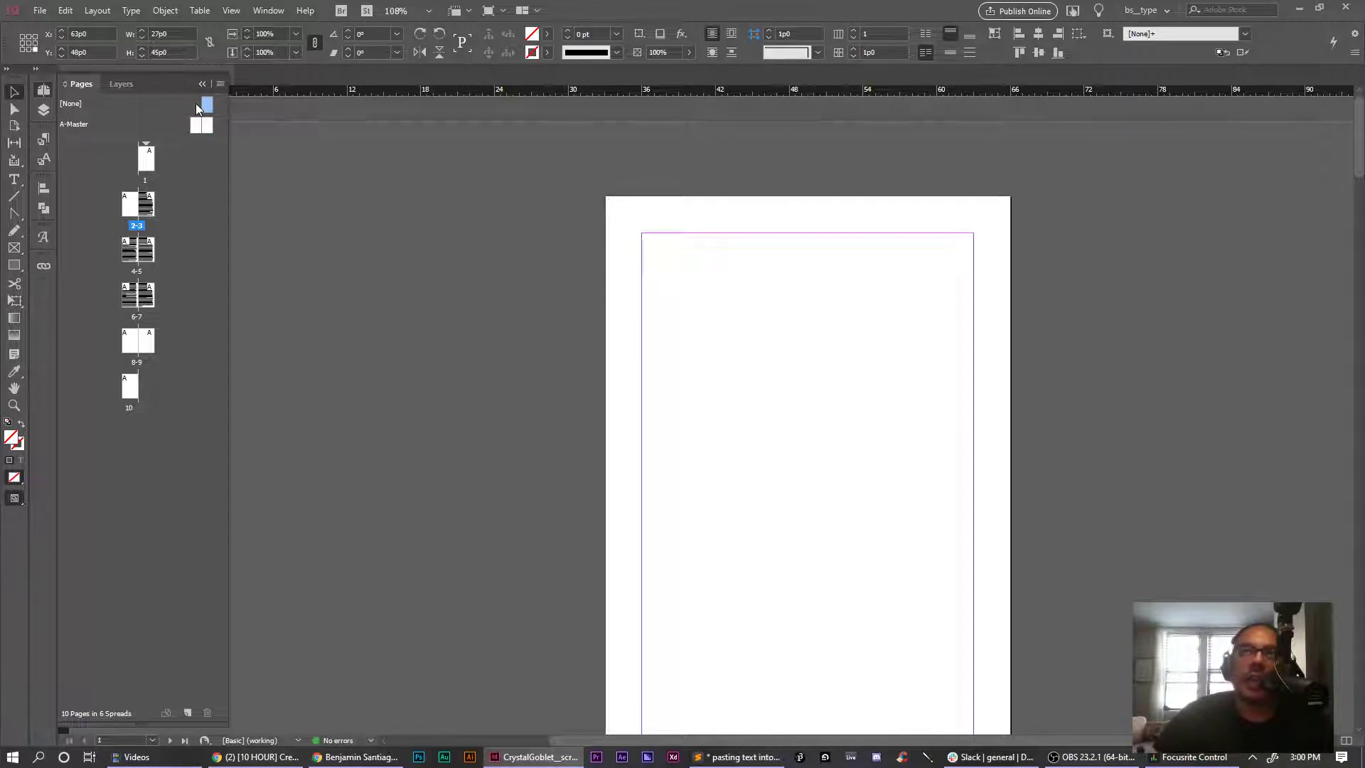
click(78, 122)
click(82, 106)
click(69, 127)
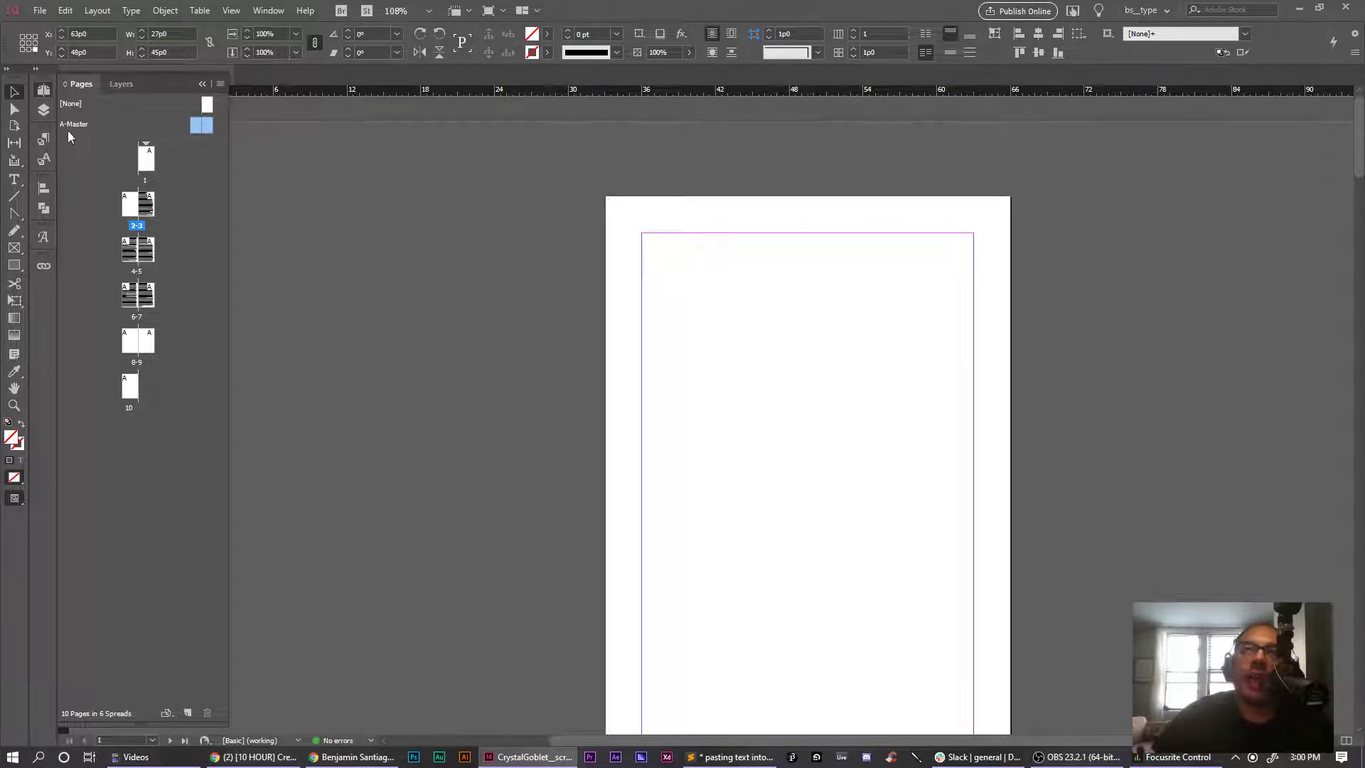
Examine the thumbnails of pages 1 to 10 for their applied master, and view page 1
click(141, 156)
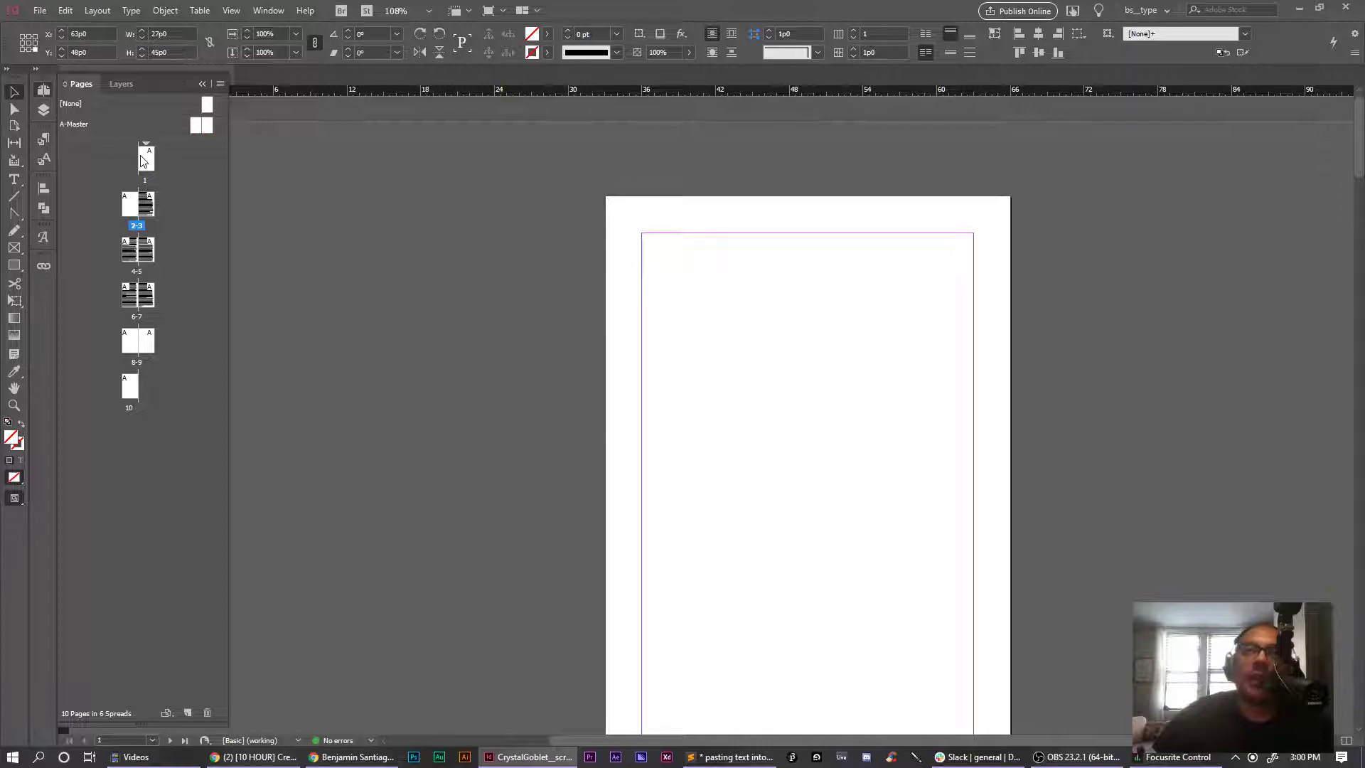
click(132, 200)
click(144, 203)
click(128, 251)
click(146, 250)
click(129, 295)
click(146, 295)
click(130, 342)
click(145, 343)
click(130, 388)
click(145, 155)
click(127, 206)
click(143, 206)
click(142, 229)
click(173, 215)
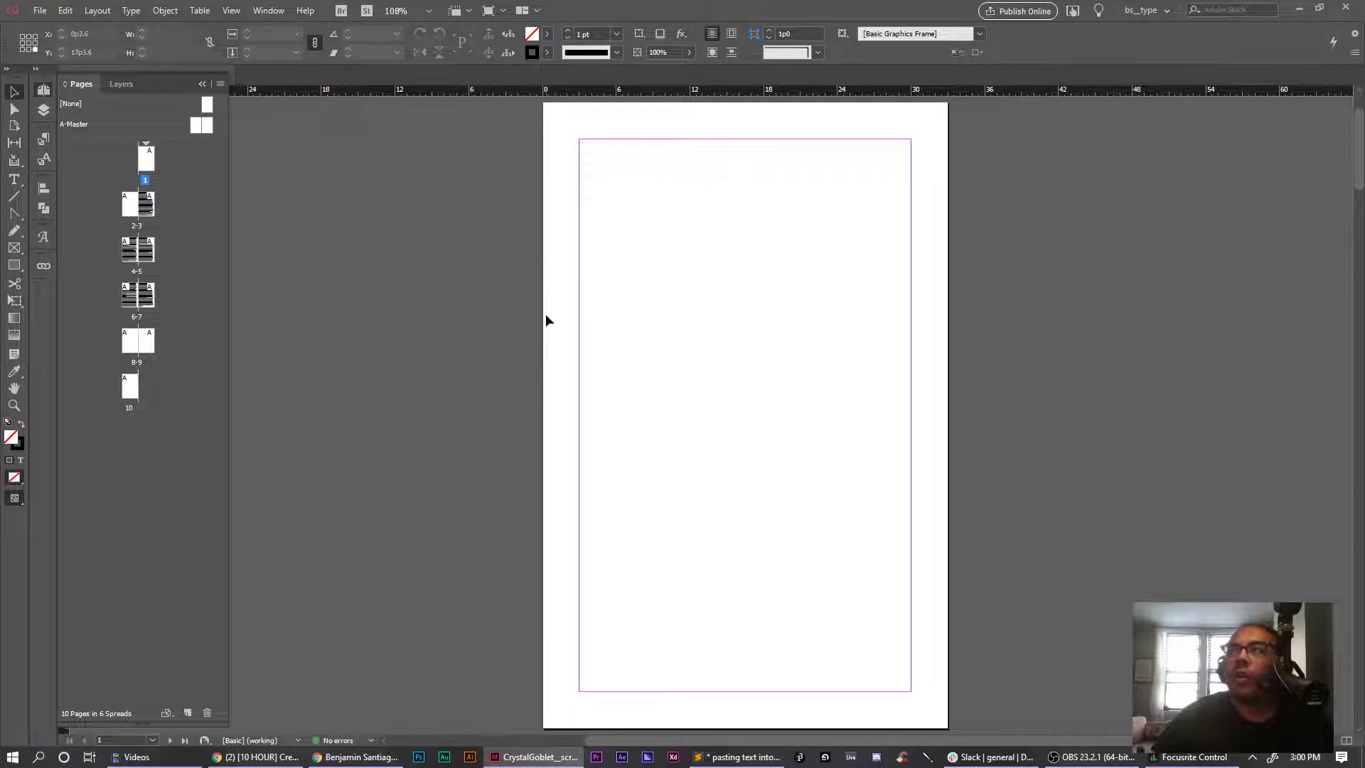
scroll(634, 329, up, 1)
scroll(626, 329, down, 3)
scroll(625, 329, up, 3)
Open the A-Master spread for editing with both of its facing pages in view
click(199, 128)
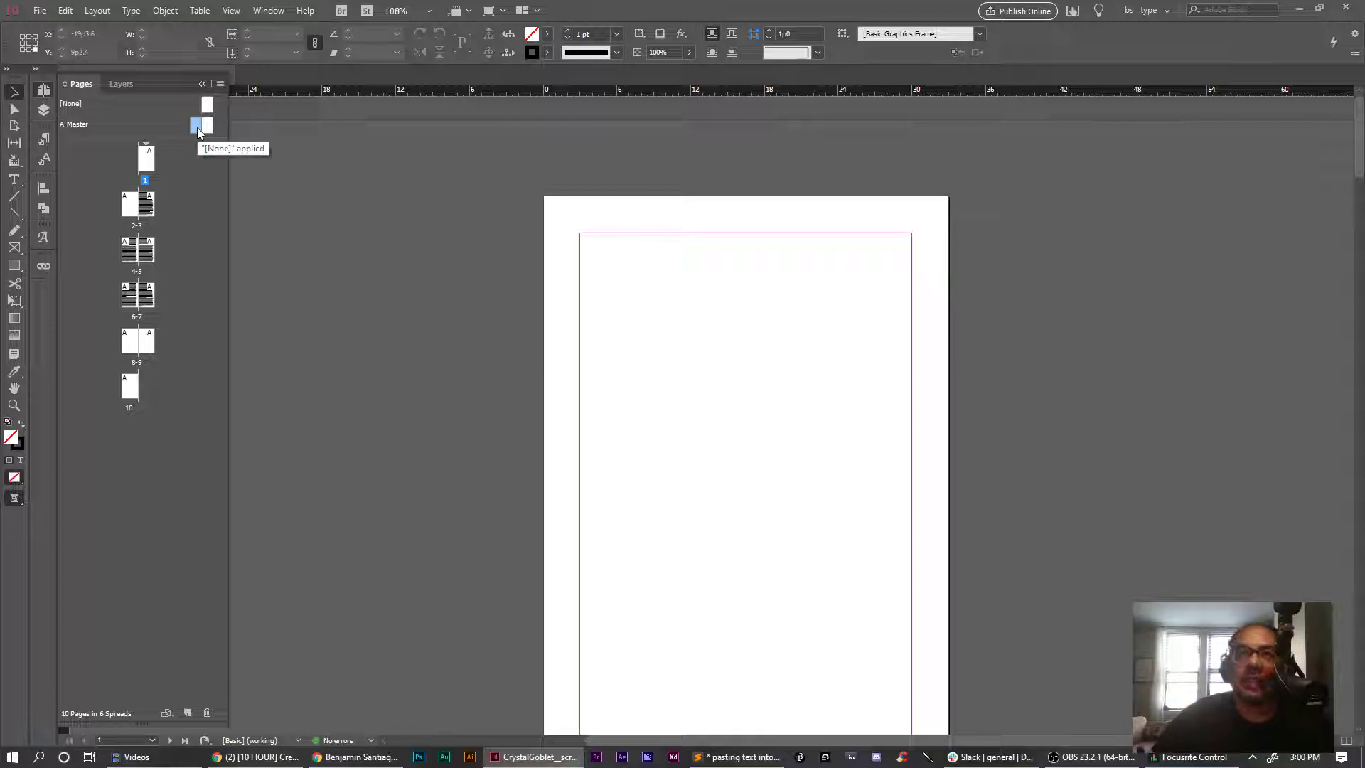
double_click(197, 128)
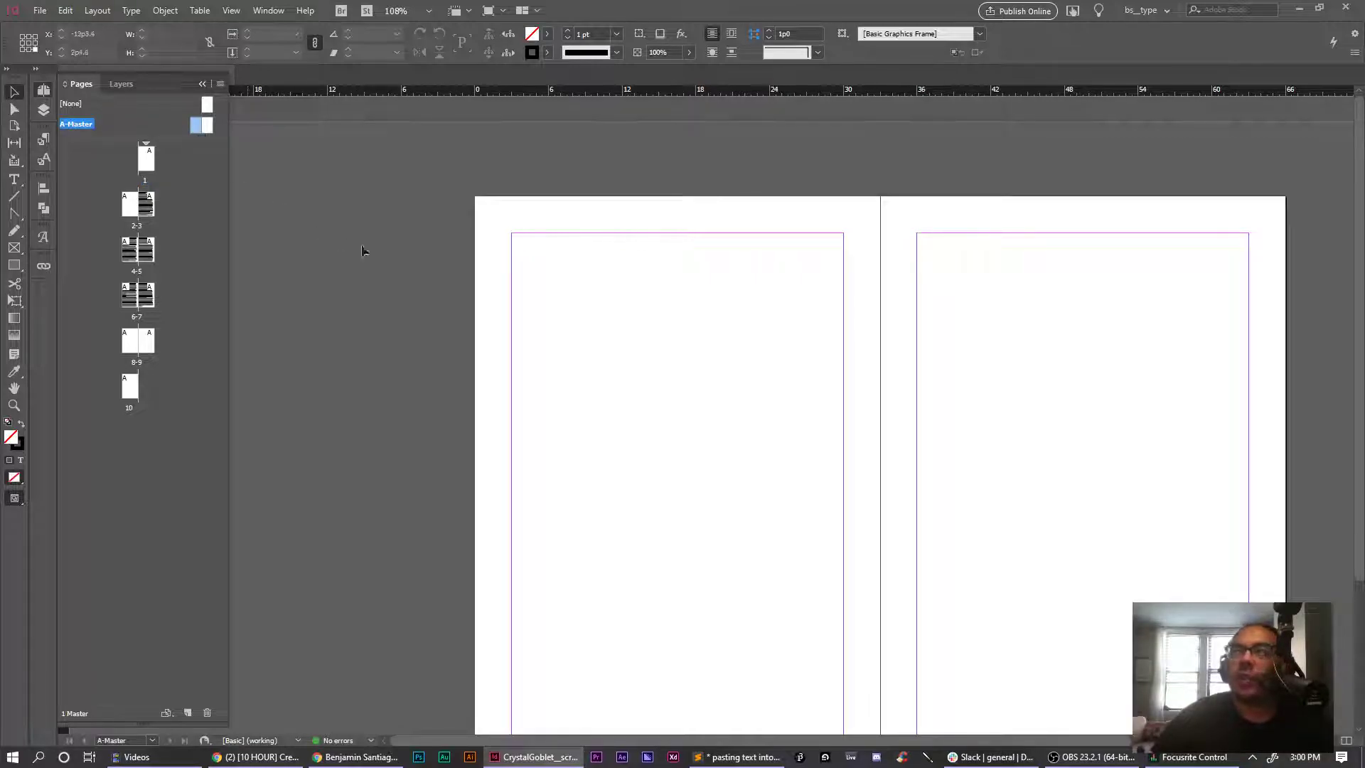
click(205, 128)
click(194, 128)
click(205, 128)
key(ctrl+alt+0)
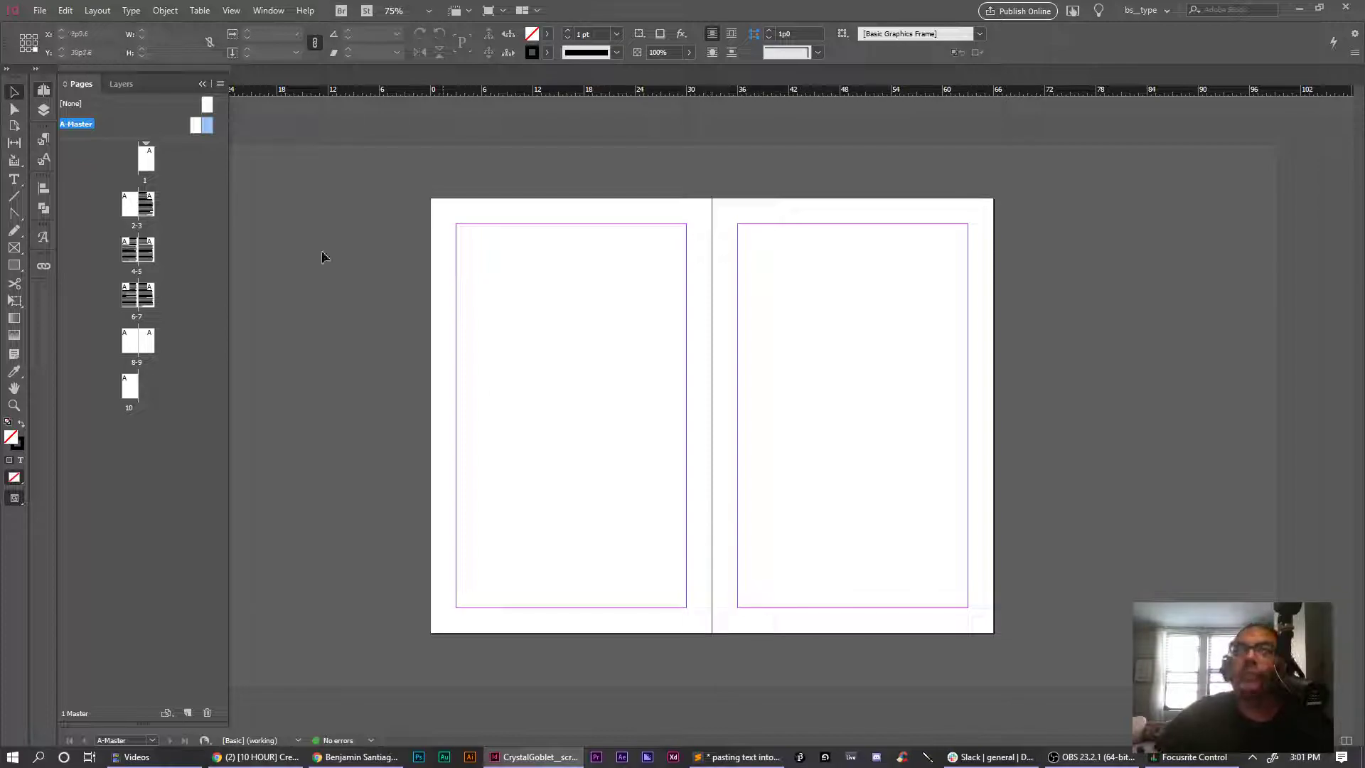
Create a text frame about 4p2 by 2p11 on the left master page, horizontally centred across the bottom margin line
click(12, 179)
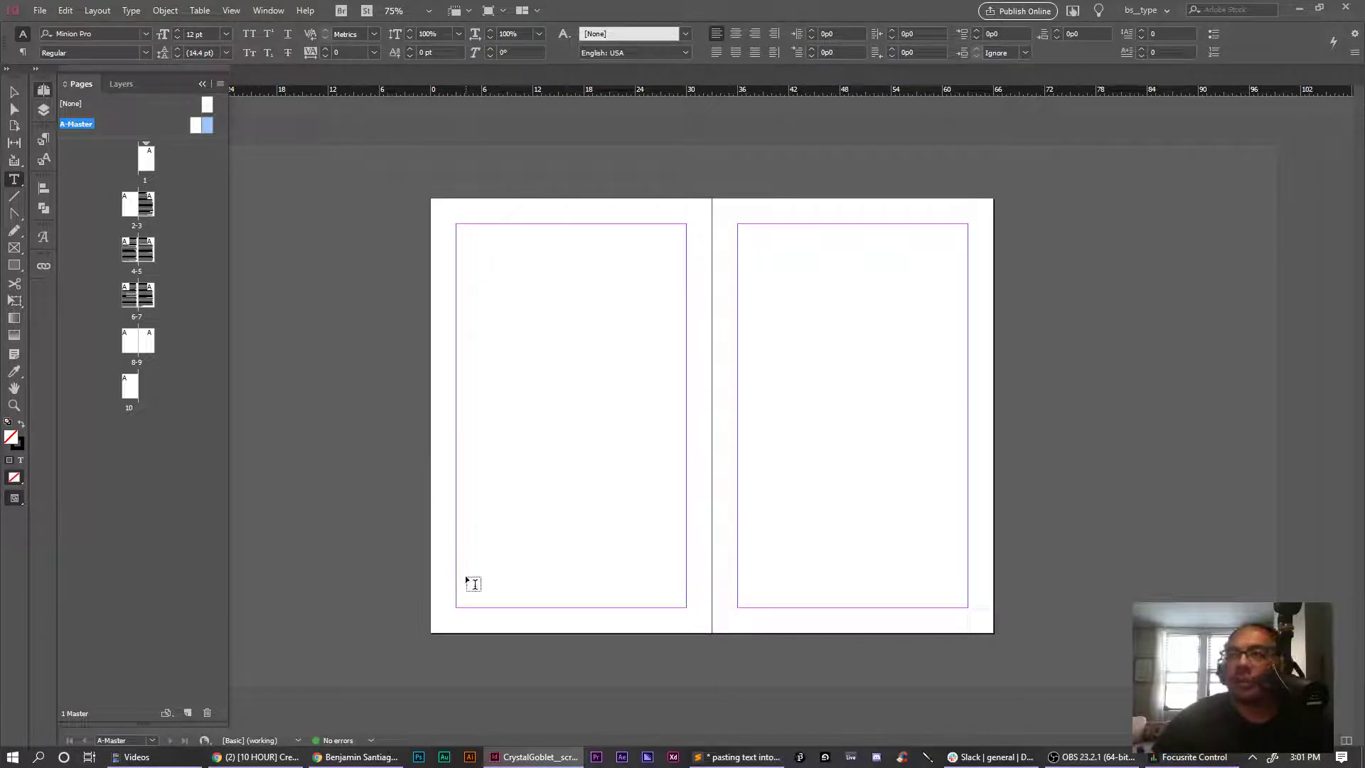
drag(459, 591, 491, 612)
click(14, 91)
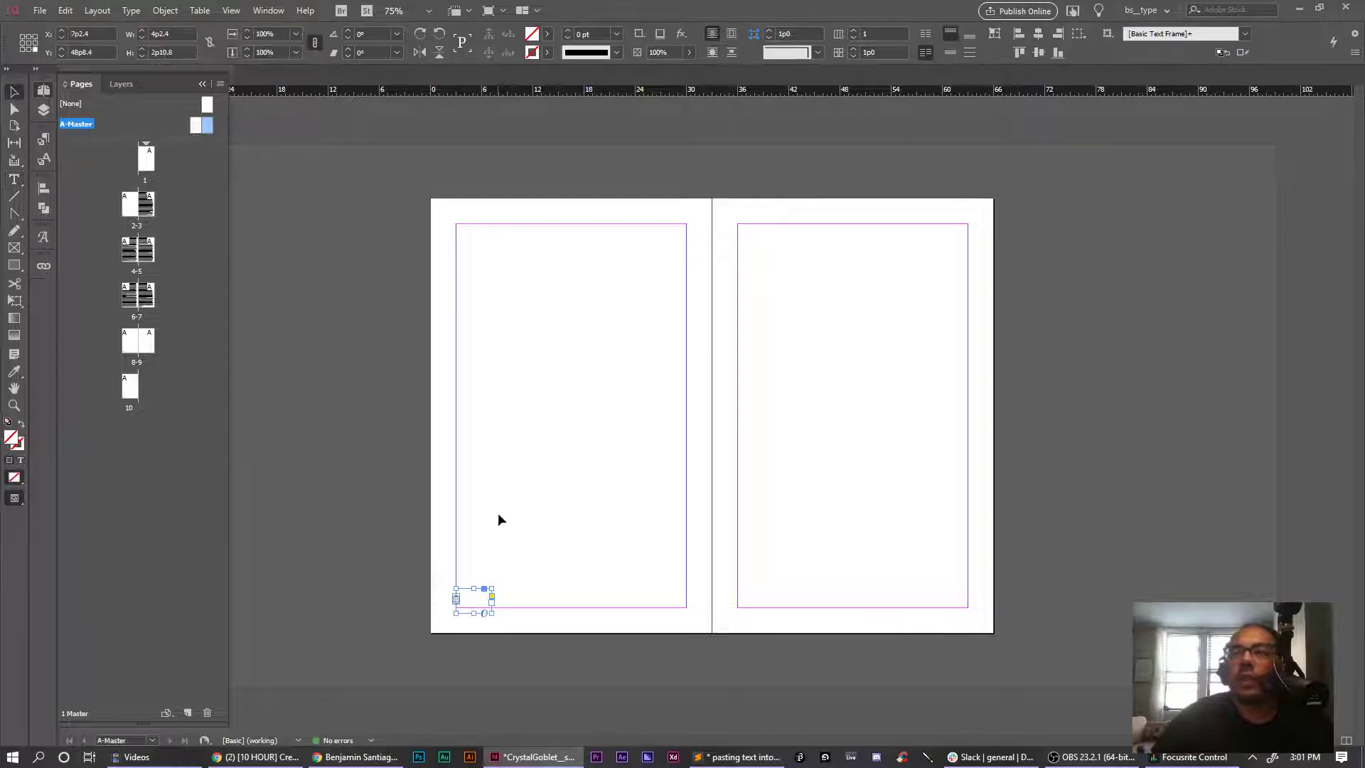
drag(470, 589, 569, 601)
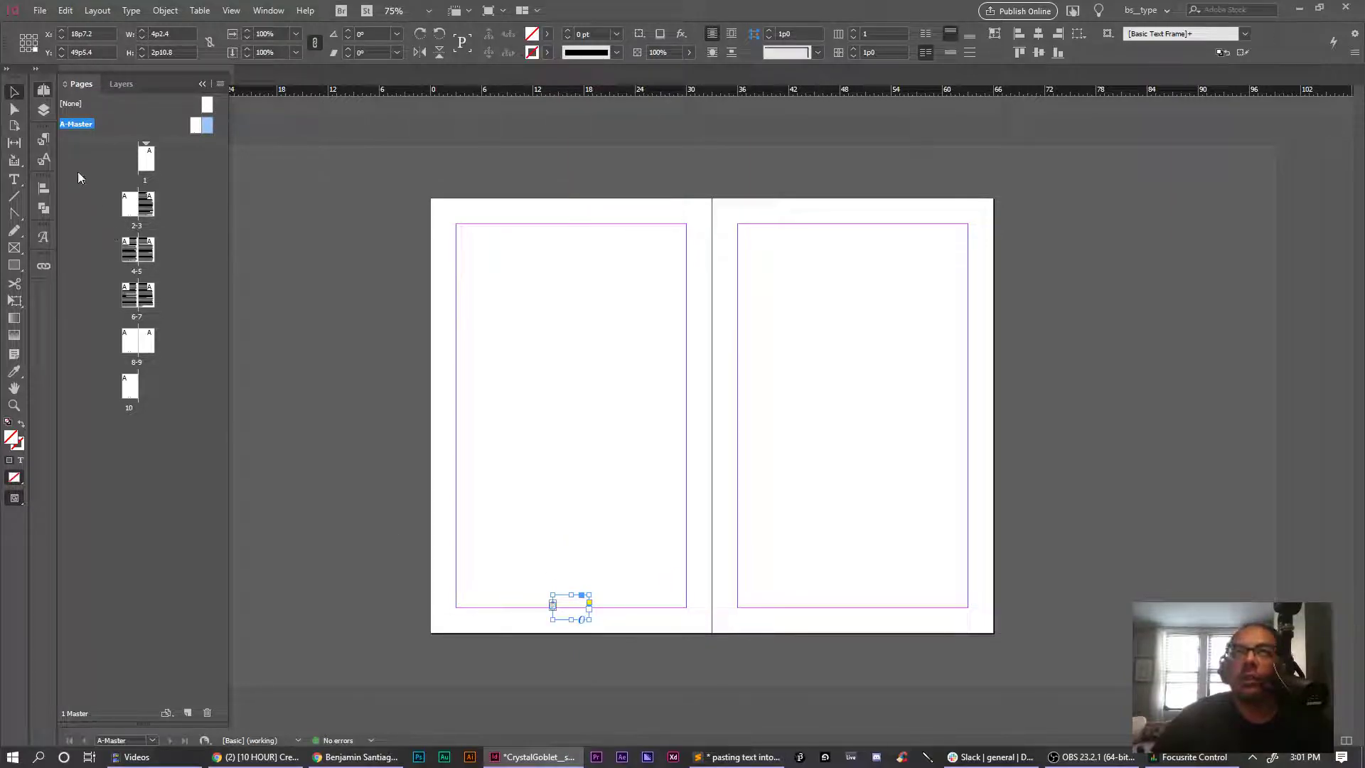
click(541, 581)
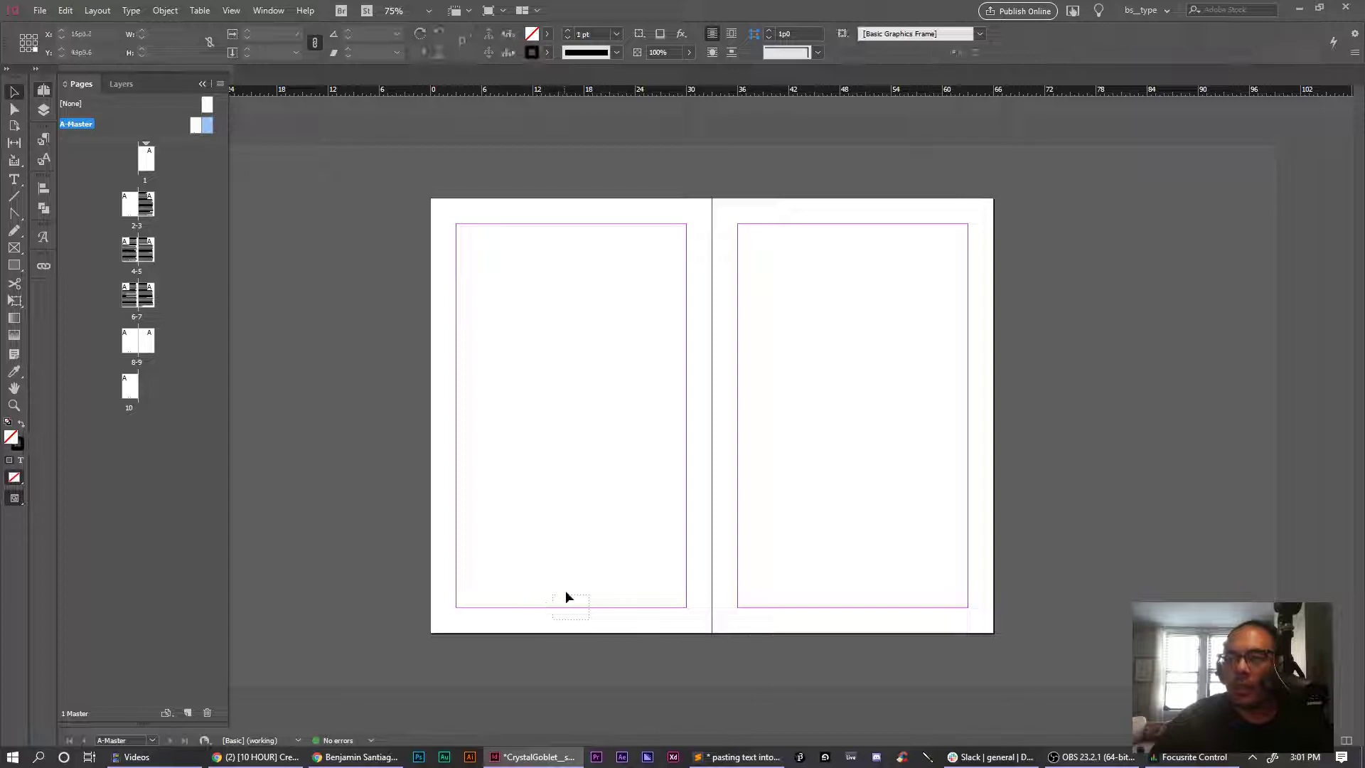
click(567, 598)
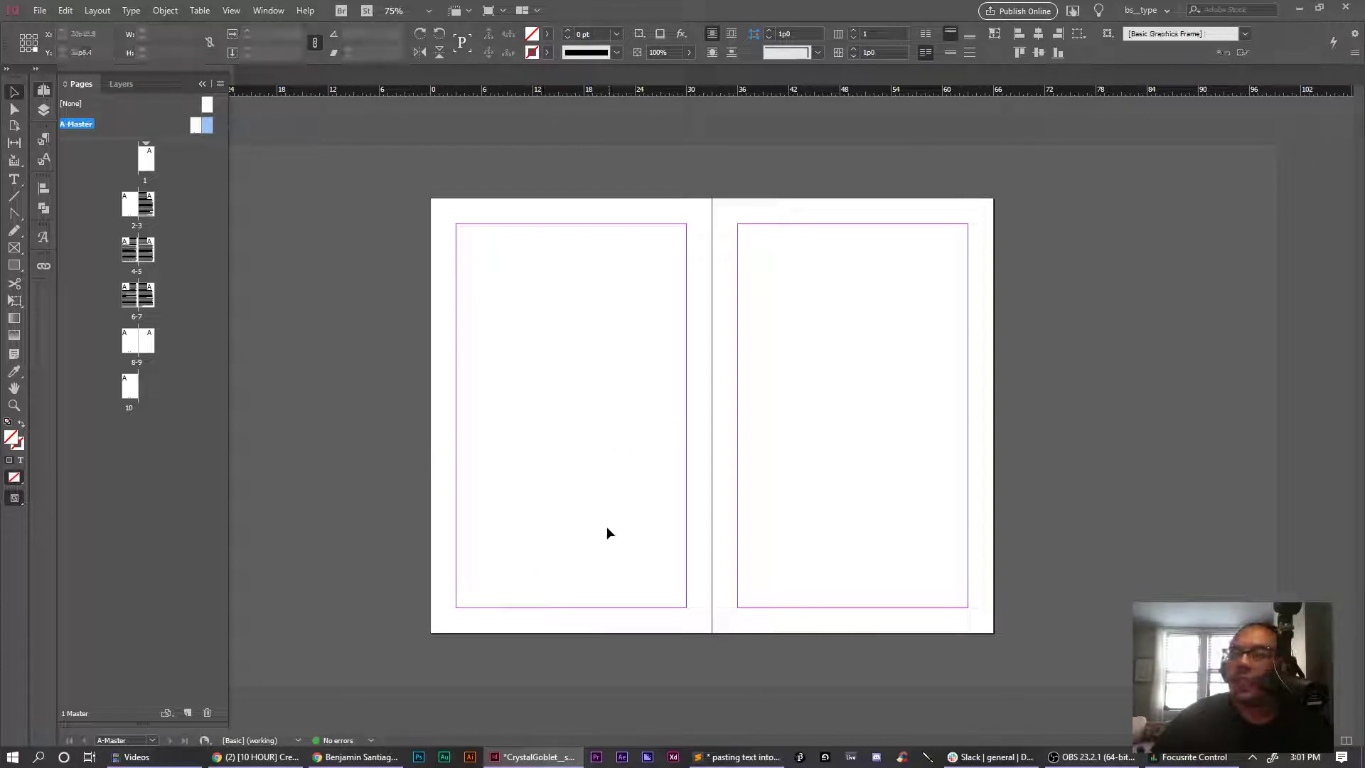
Enter the placeholder page number 12 in the left master page's text frame and centre-align it
click(14, 179)
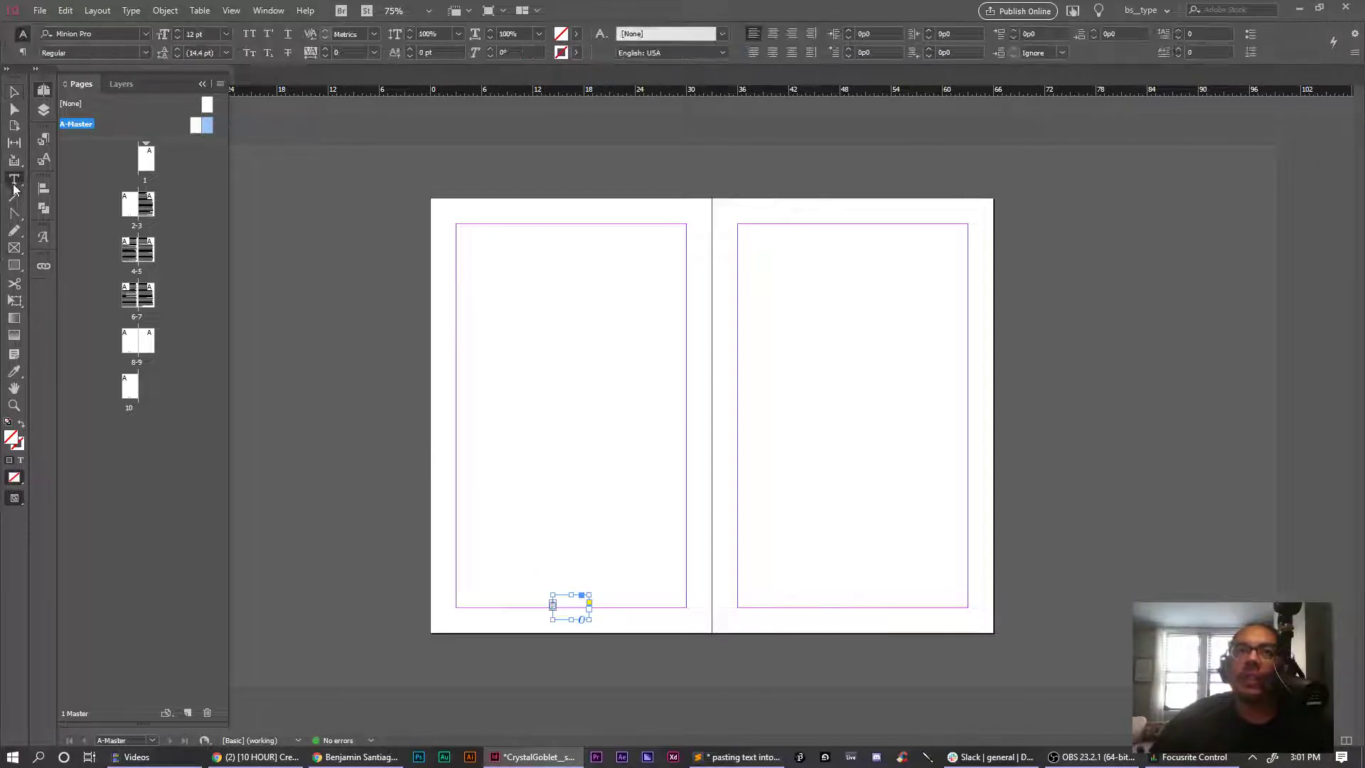
click(568, 605)
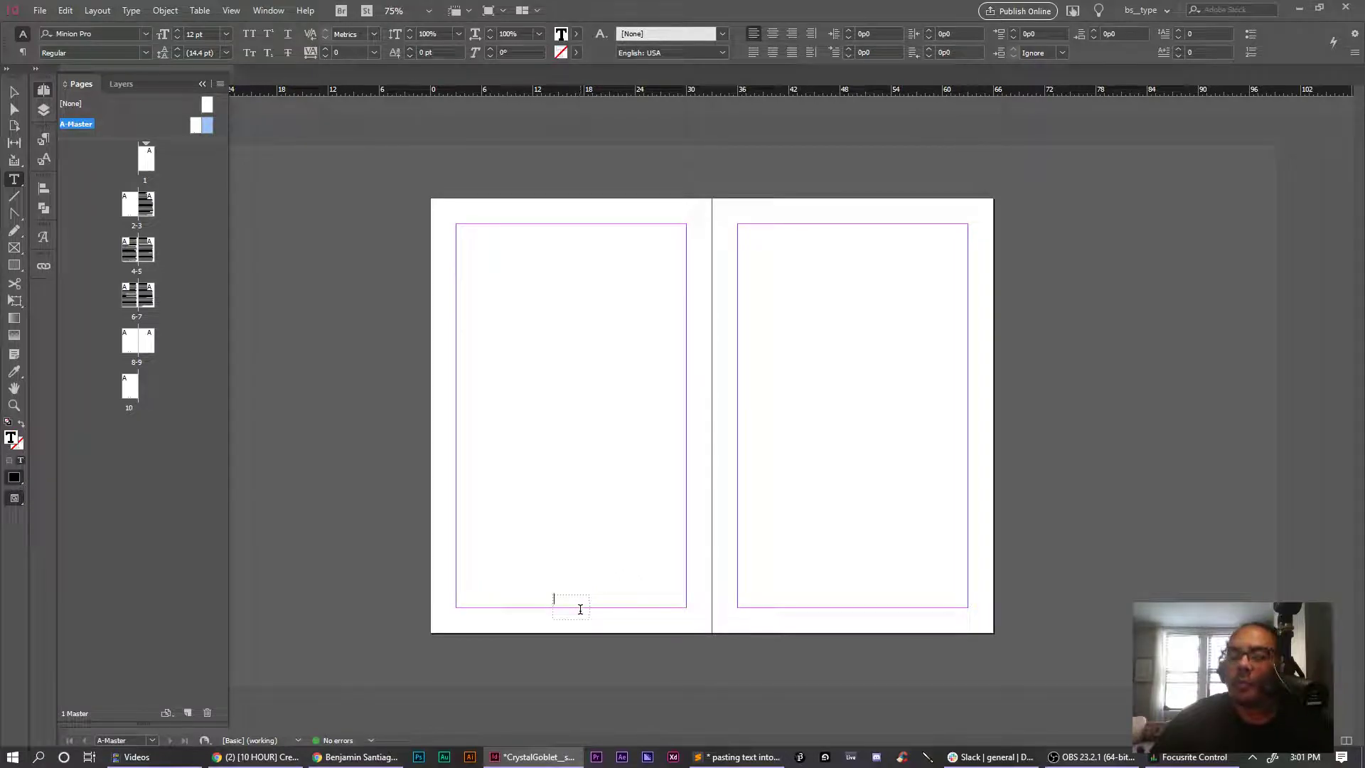
text(12)
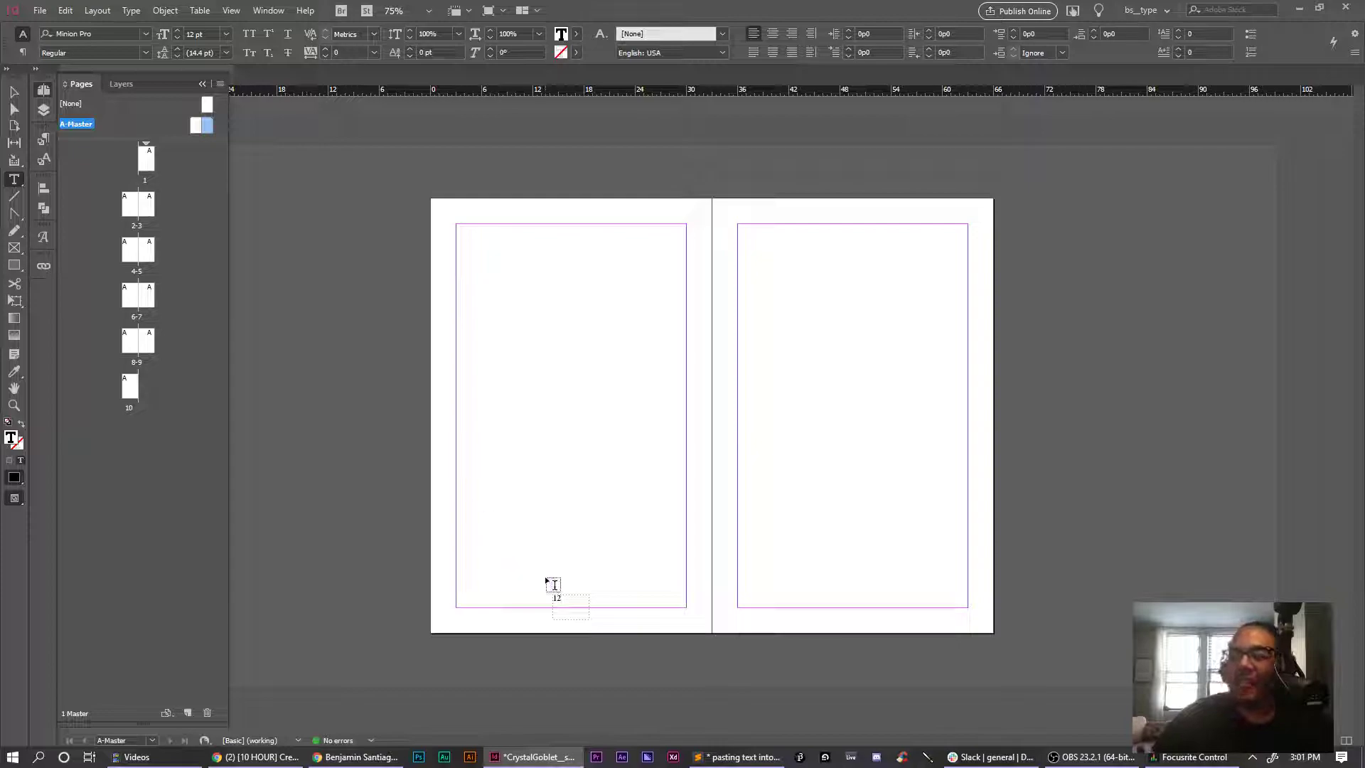
double_click(557, 600)
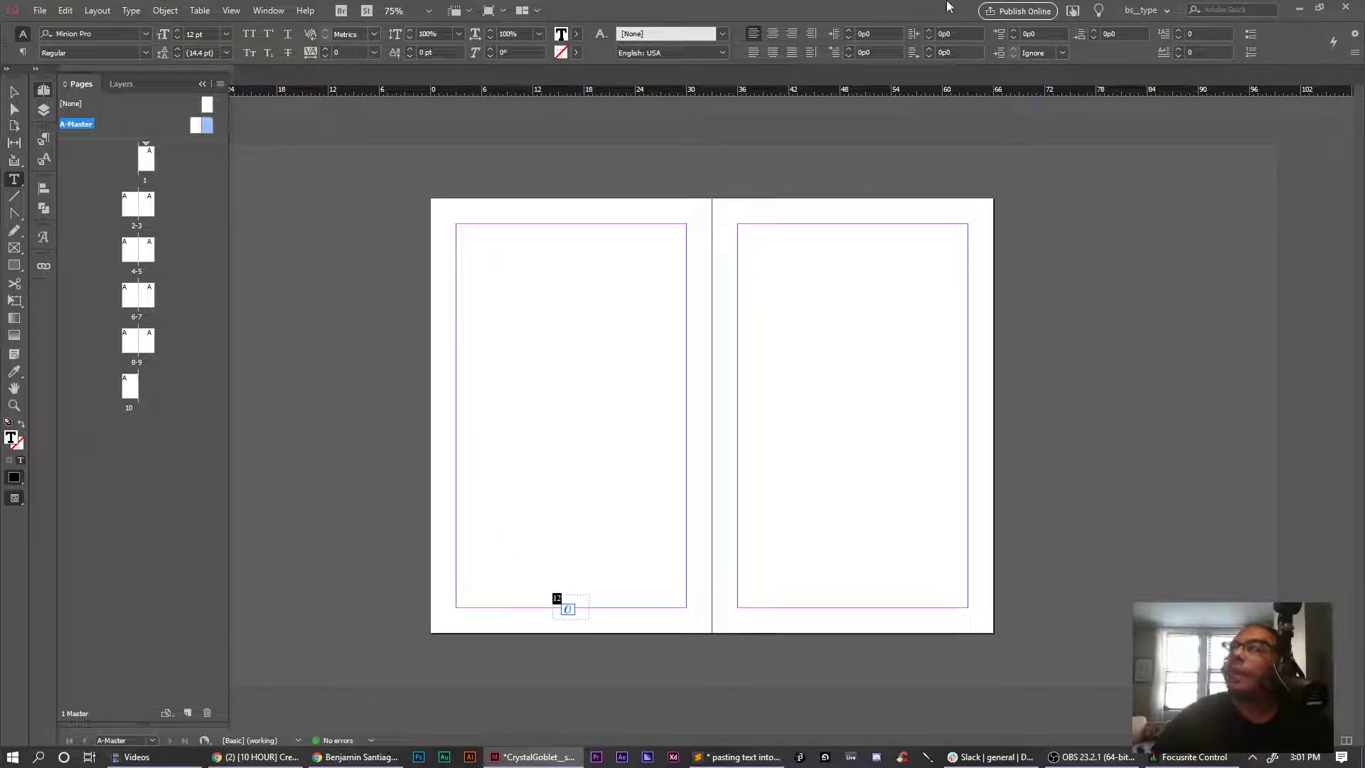
click(772, 33)
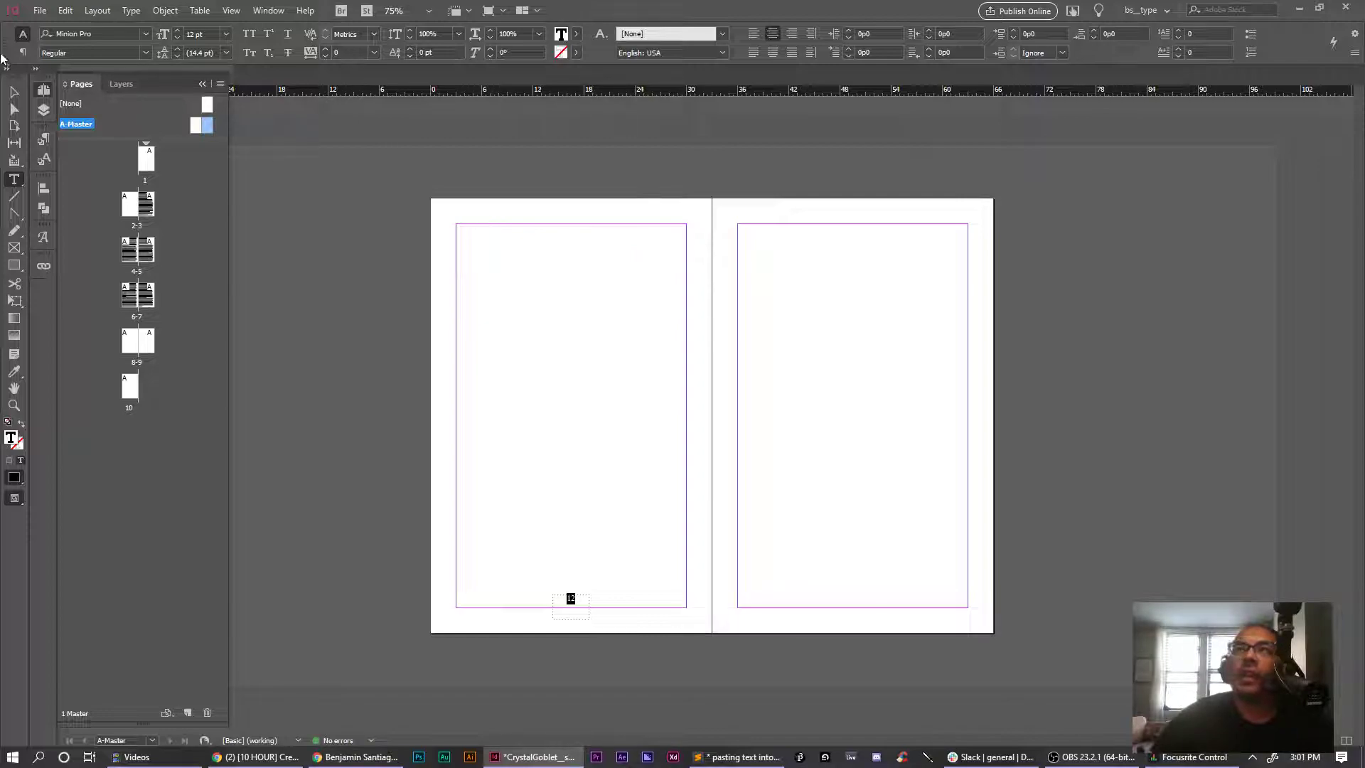
Set the placeholder number's font to Bello Caps Pro from the active Adobe Fonts
click(147, 33)
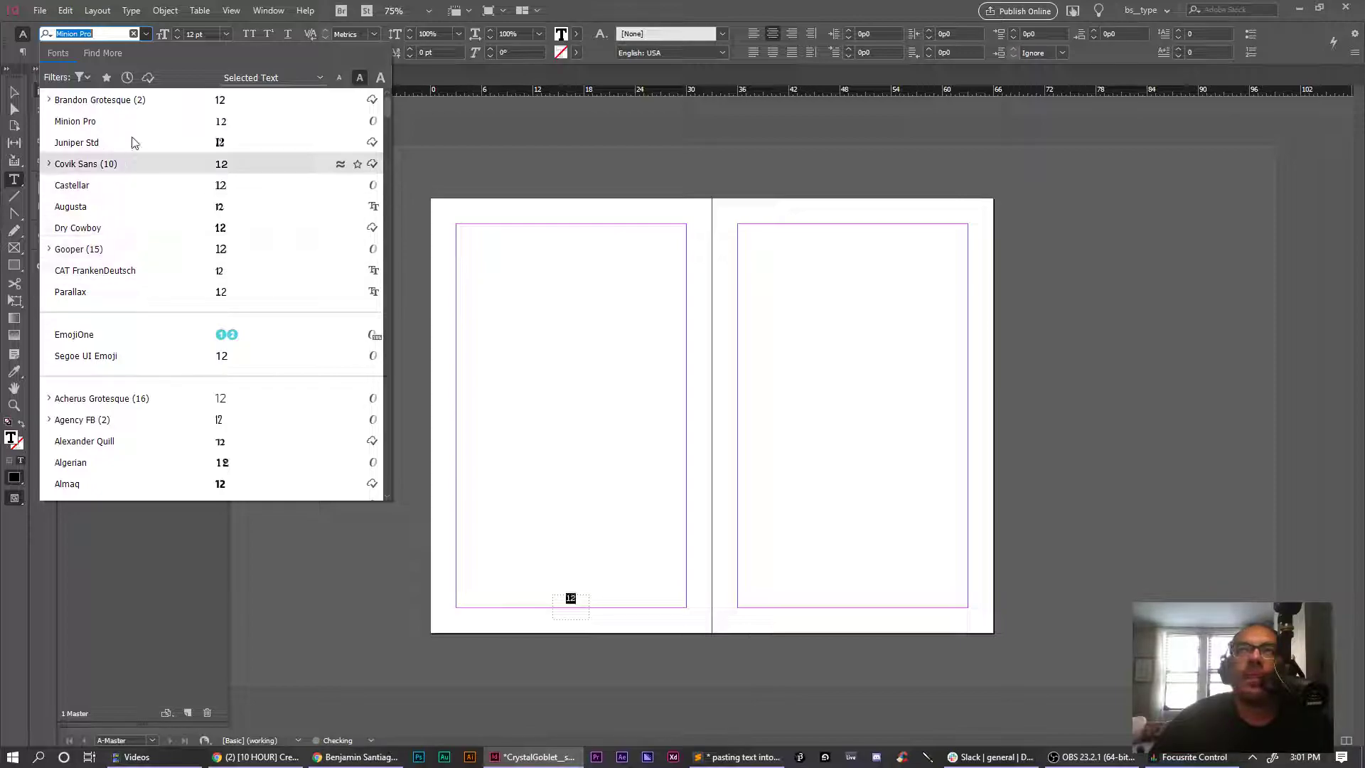
click(148, 77)
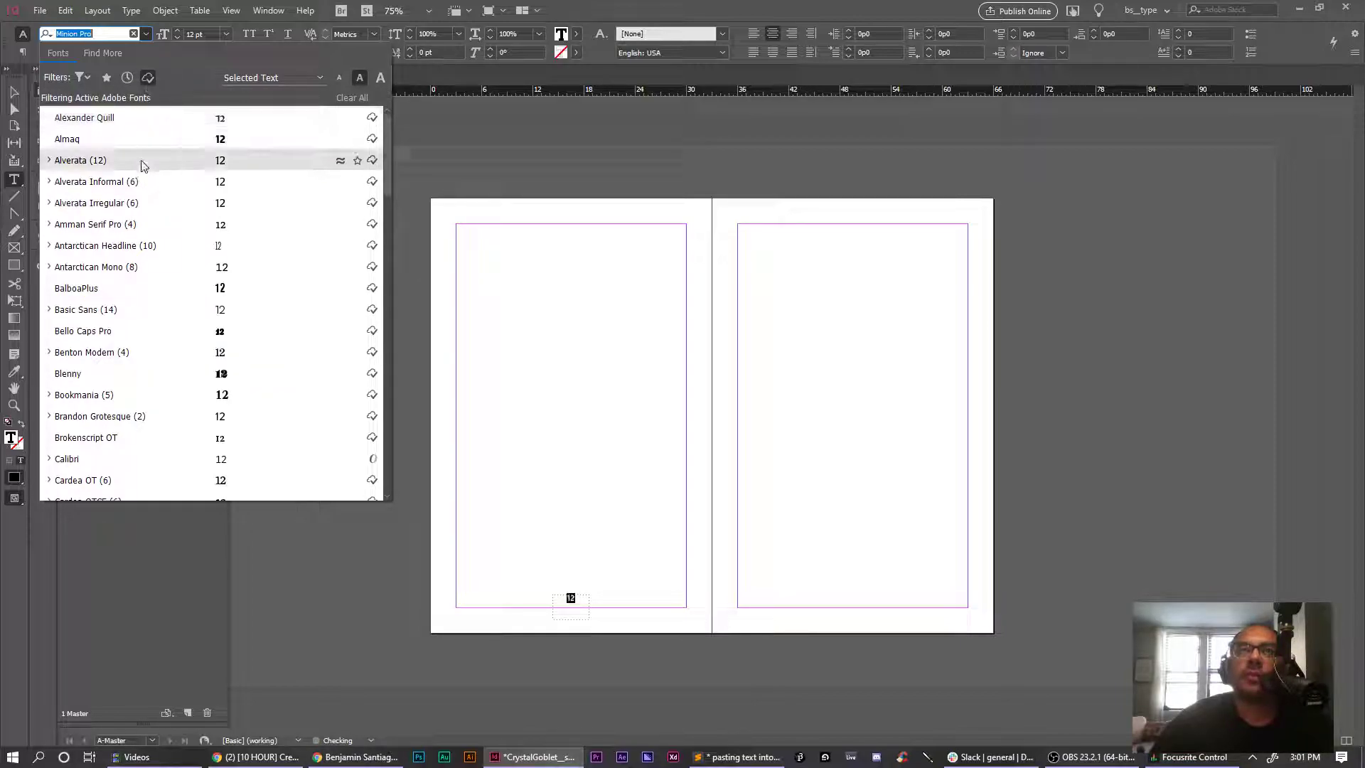
scroll(143, 167, down, 1)
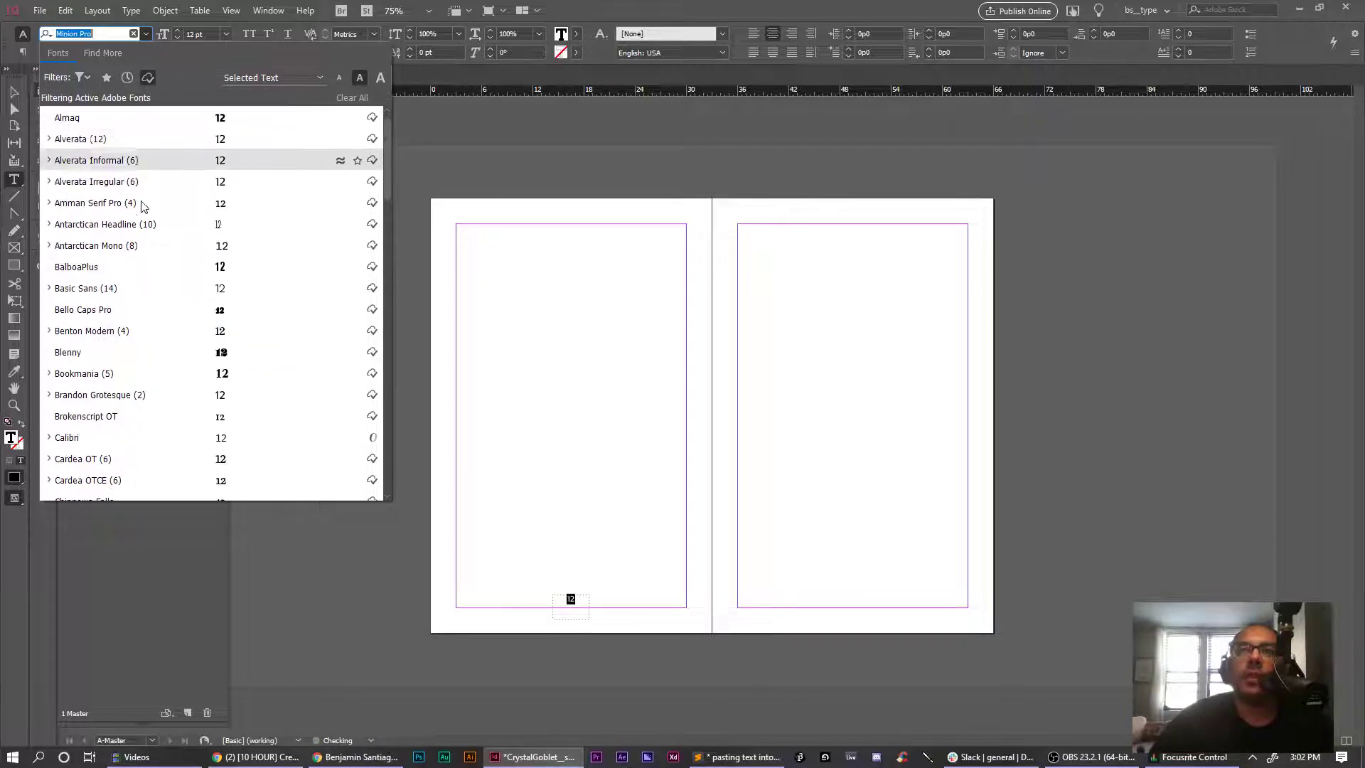
click(132, 313)
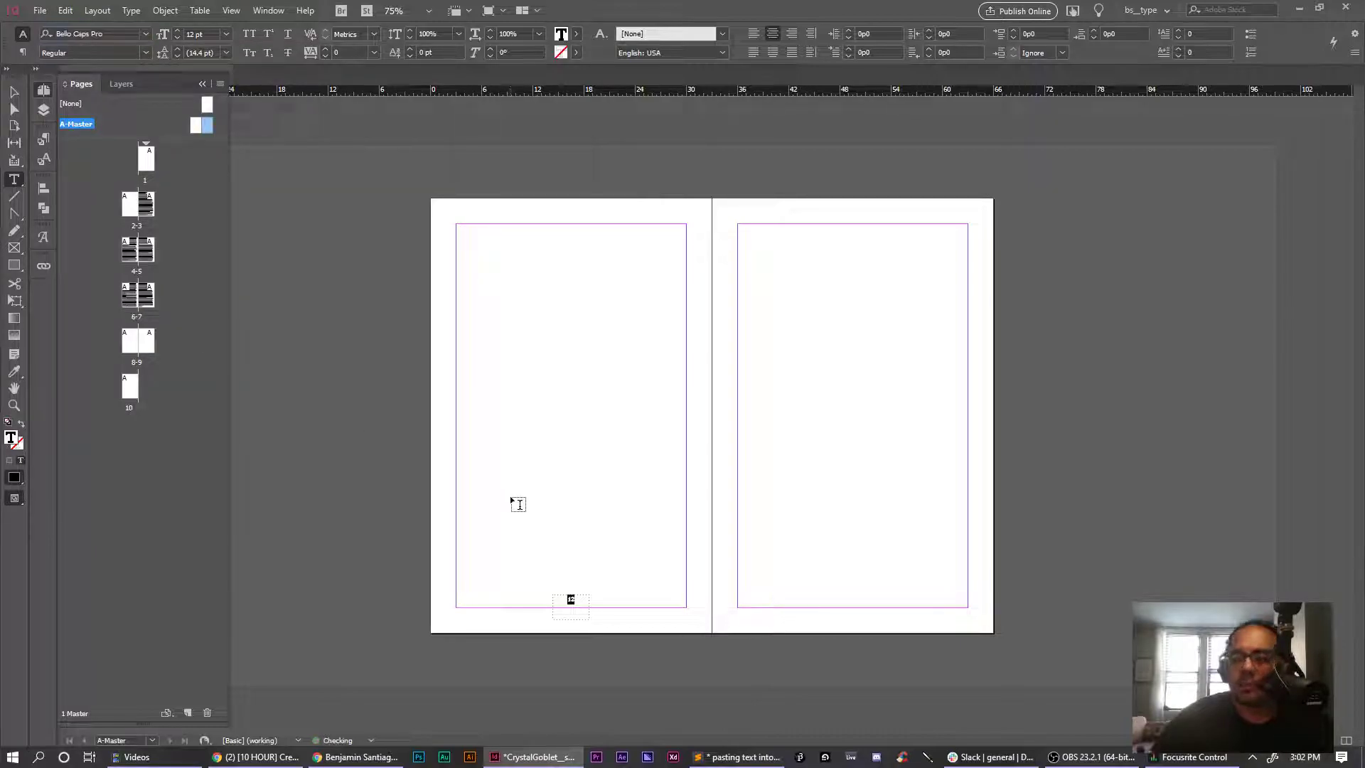
key(ctrl+equal)
key(ctrl+equal)
key(ctrl+equal)
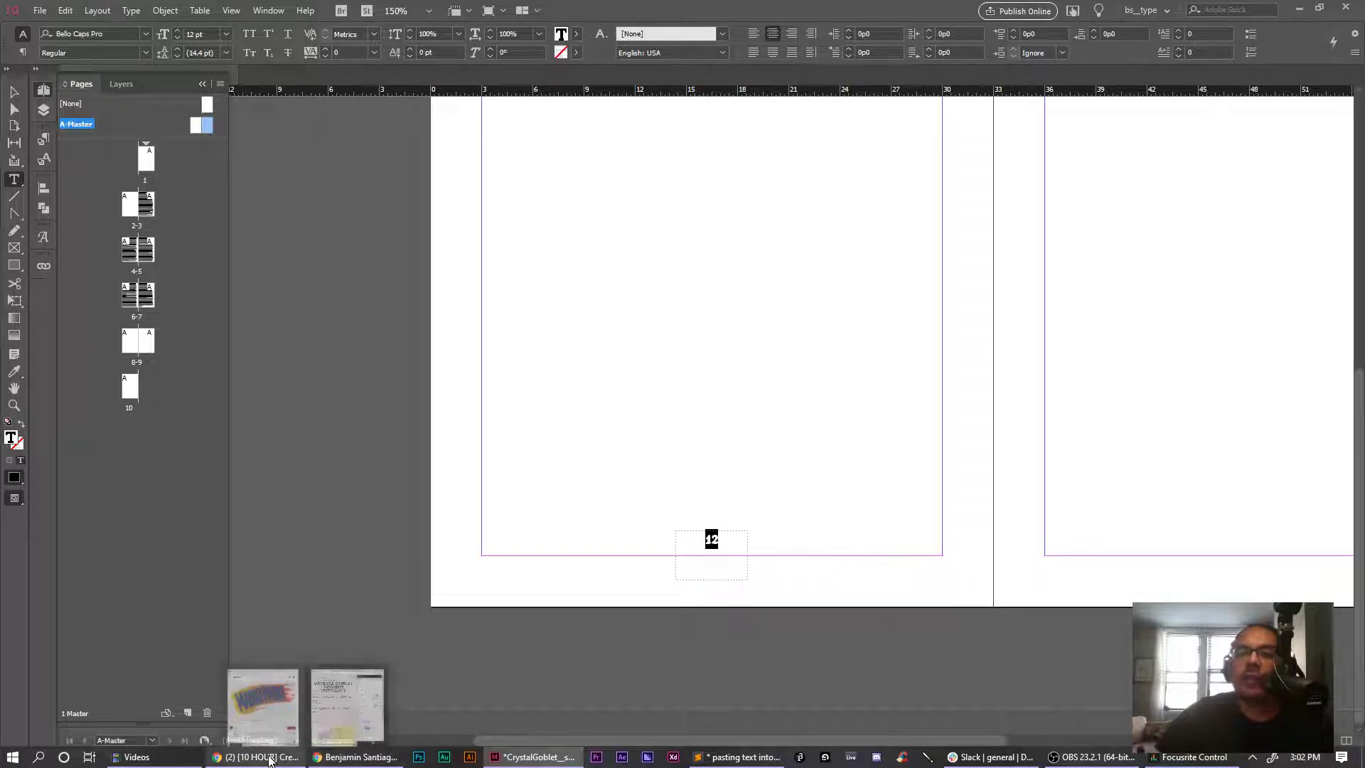
Switch to the web browser, search for "bello caps pro adobe fonts" and open the Bello family page on Adobe Fonts
click(340, 760)
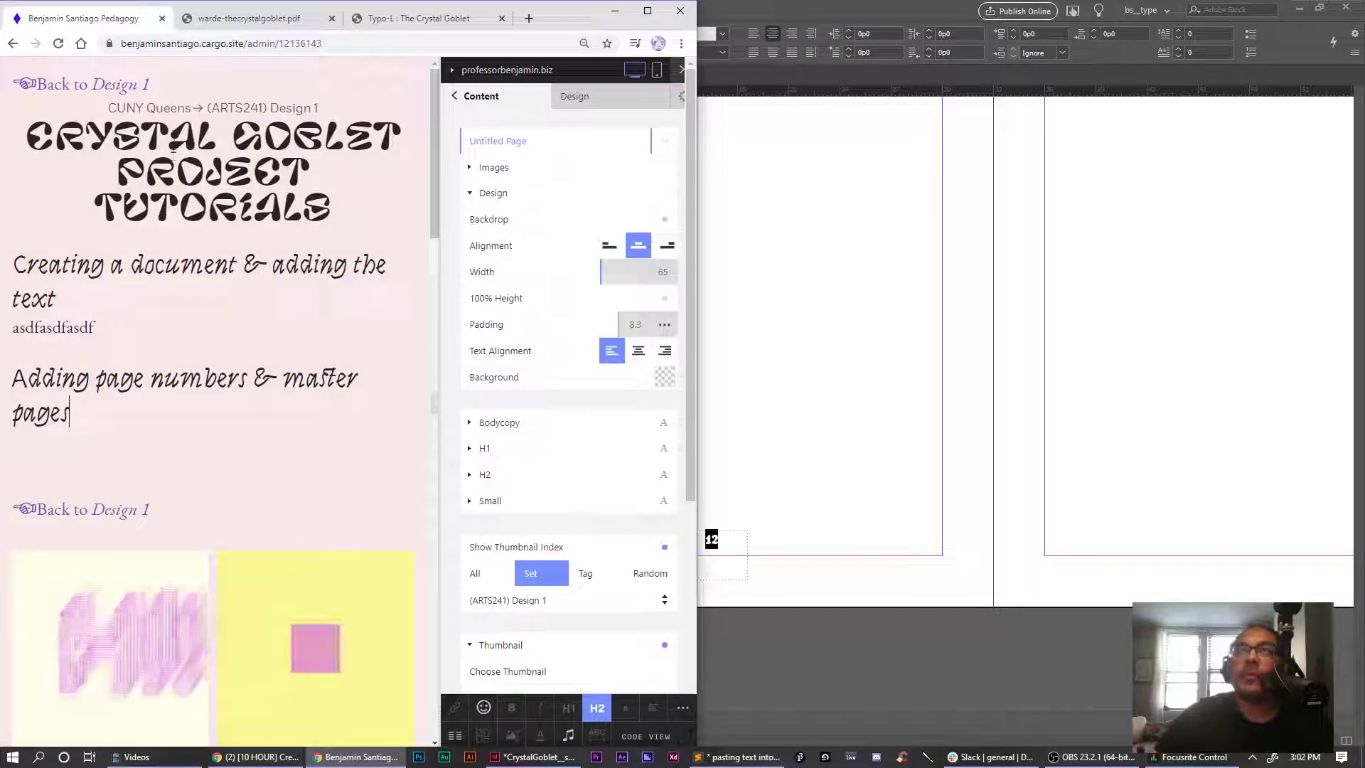
click(230, 40)
text(bello caps pro adobe fo)
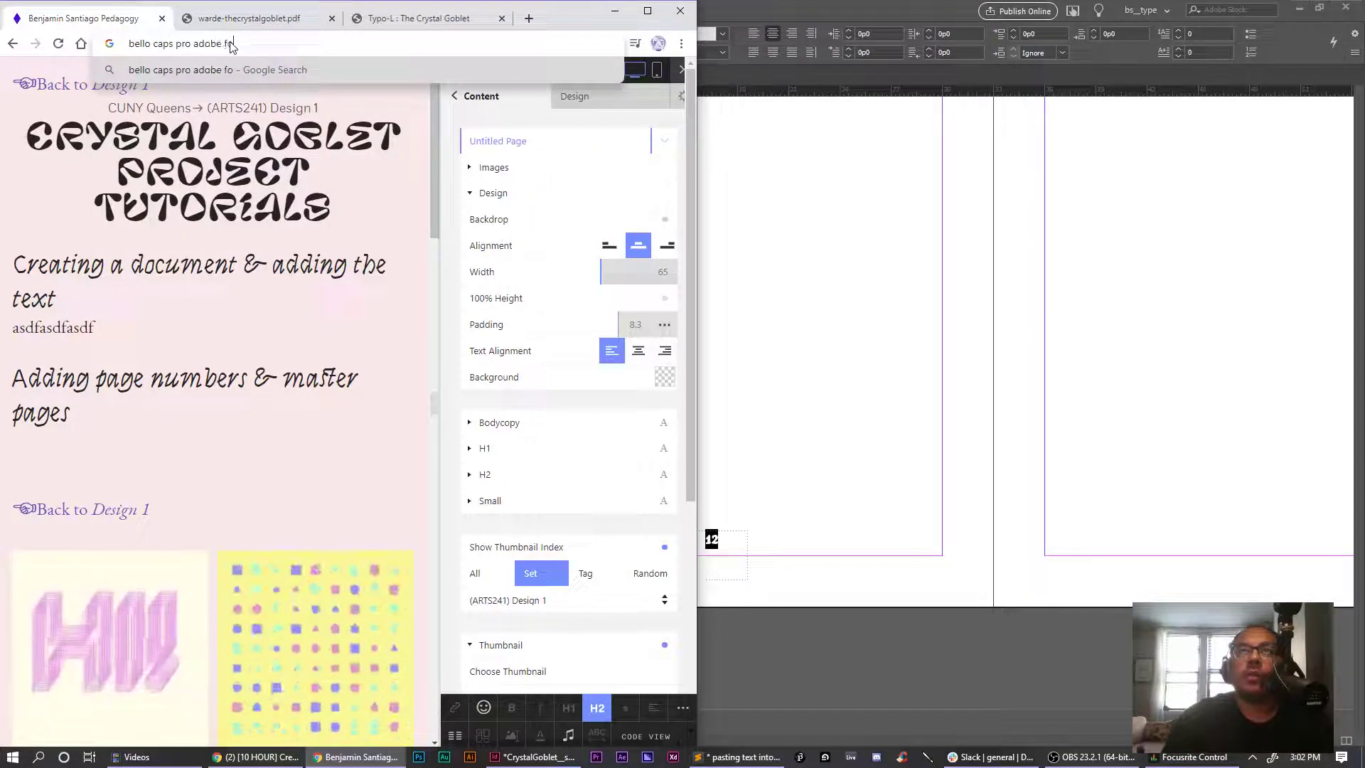
text(nts)
key(Return)
click(158, 205)
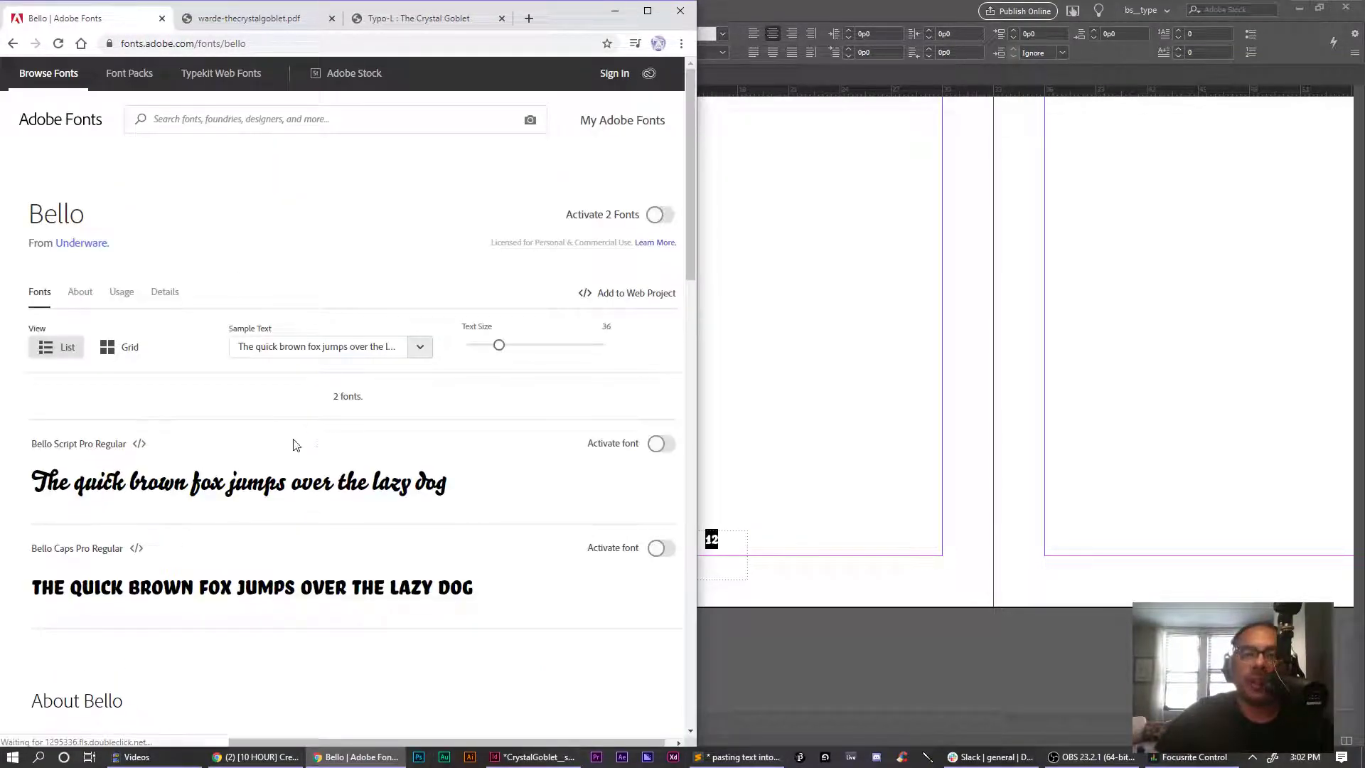
Preview the Bello fonts with sample text at size 72, examine Bello Caps Pro Regular and return to the InDesign document
drag(499, 346, 544, 357)
scroll(384, 463, down, 6)
scroll(384, 463, up, 4)
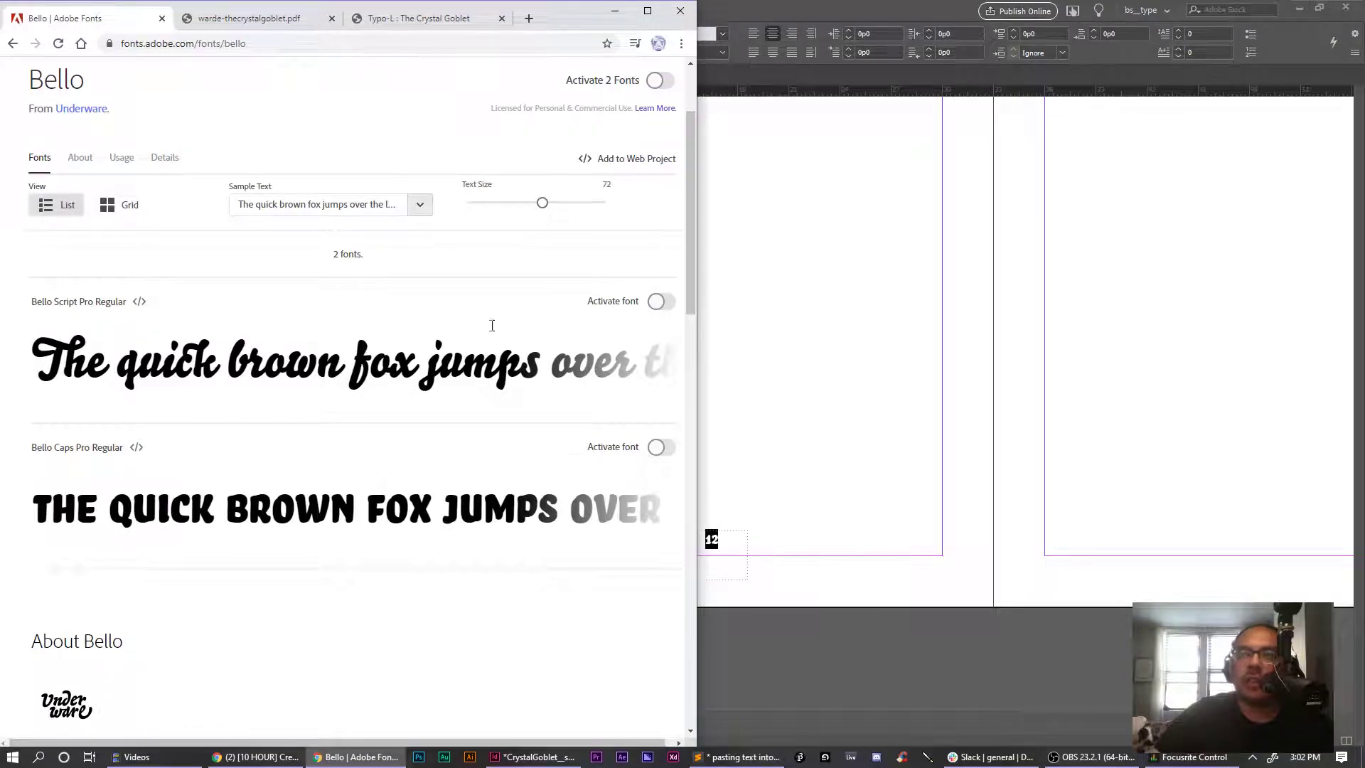
scroll(27, 535, down, 3)
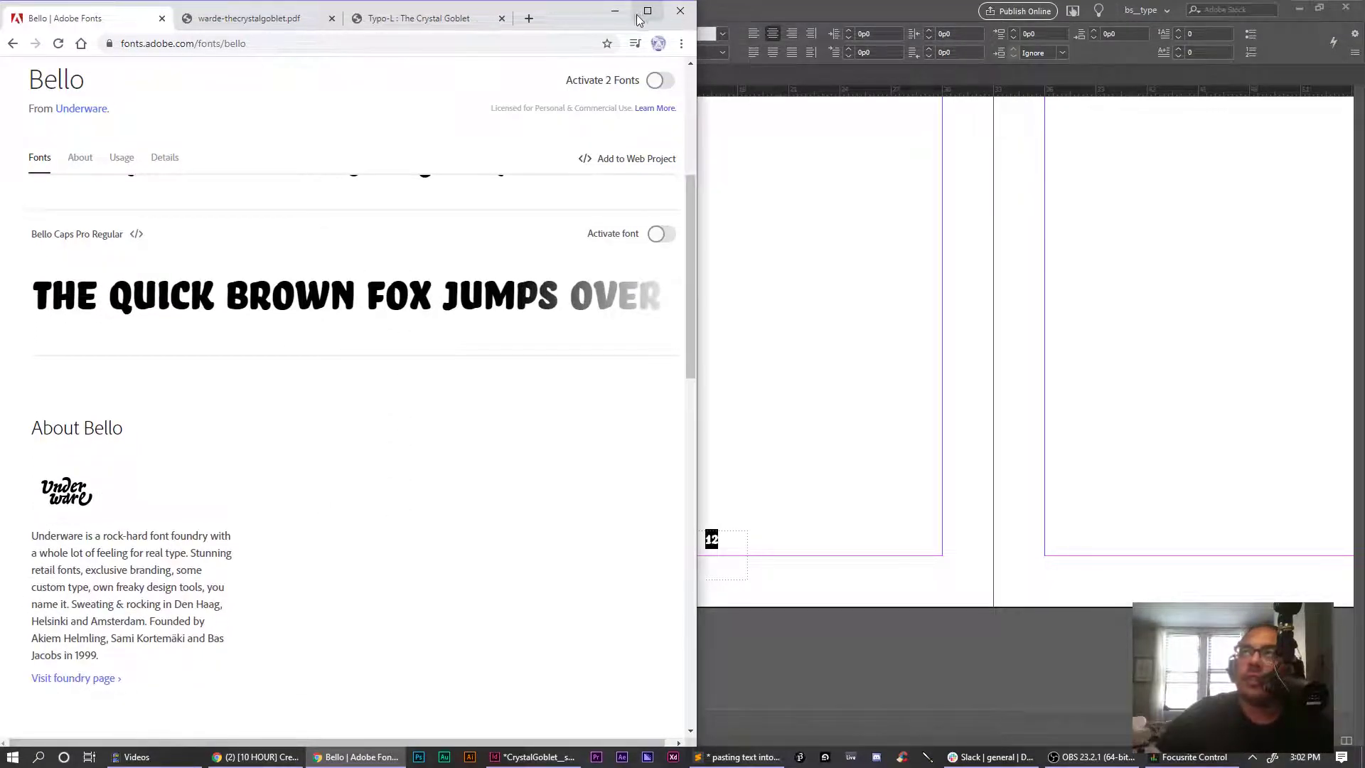
click(614, 11)
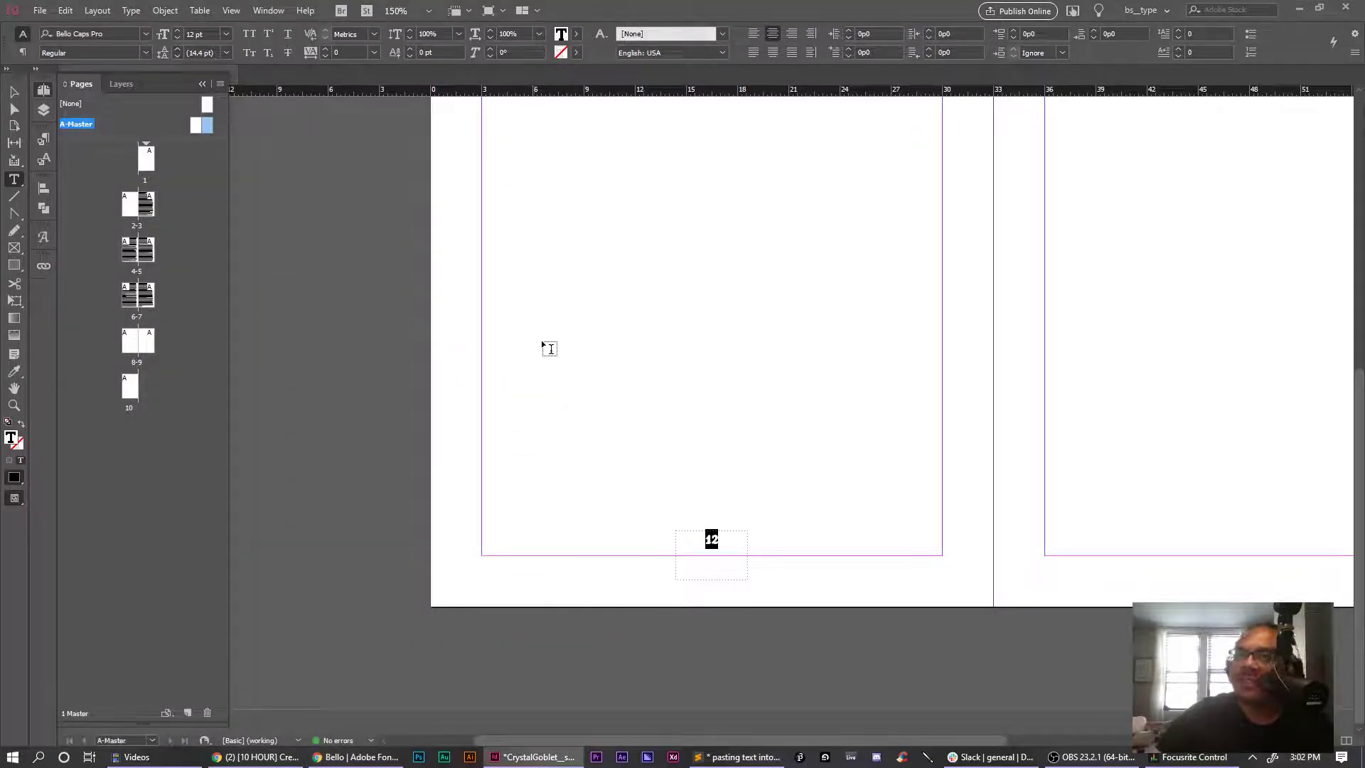
Move the left master page's number frame down so the number sits on the bottom margin line, and shorten the frame to about 1p8 high
click(13, 92)
drag(714, 545, 713, 560)
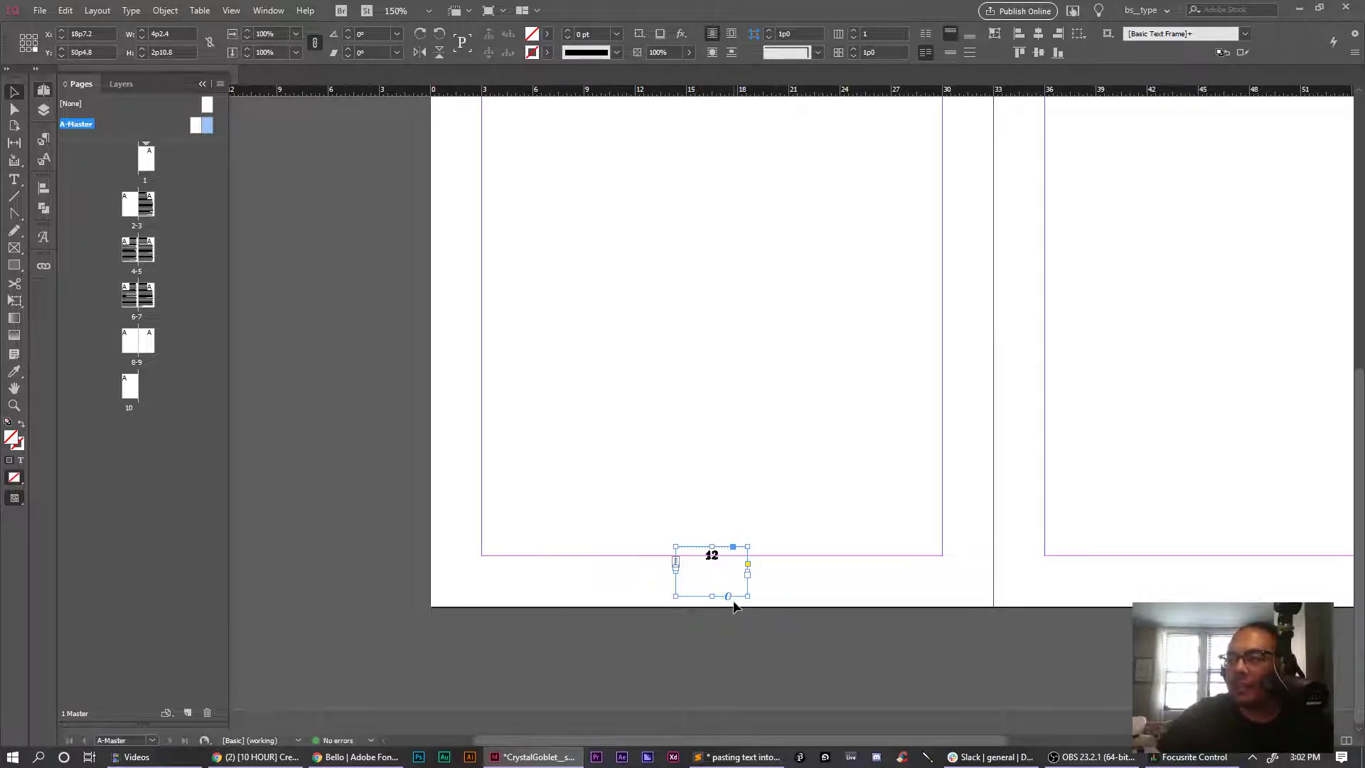
drag(713, 596, 712, 573)
click(710, 600)
double_click(712, 559)
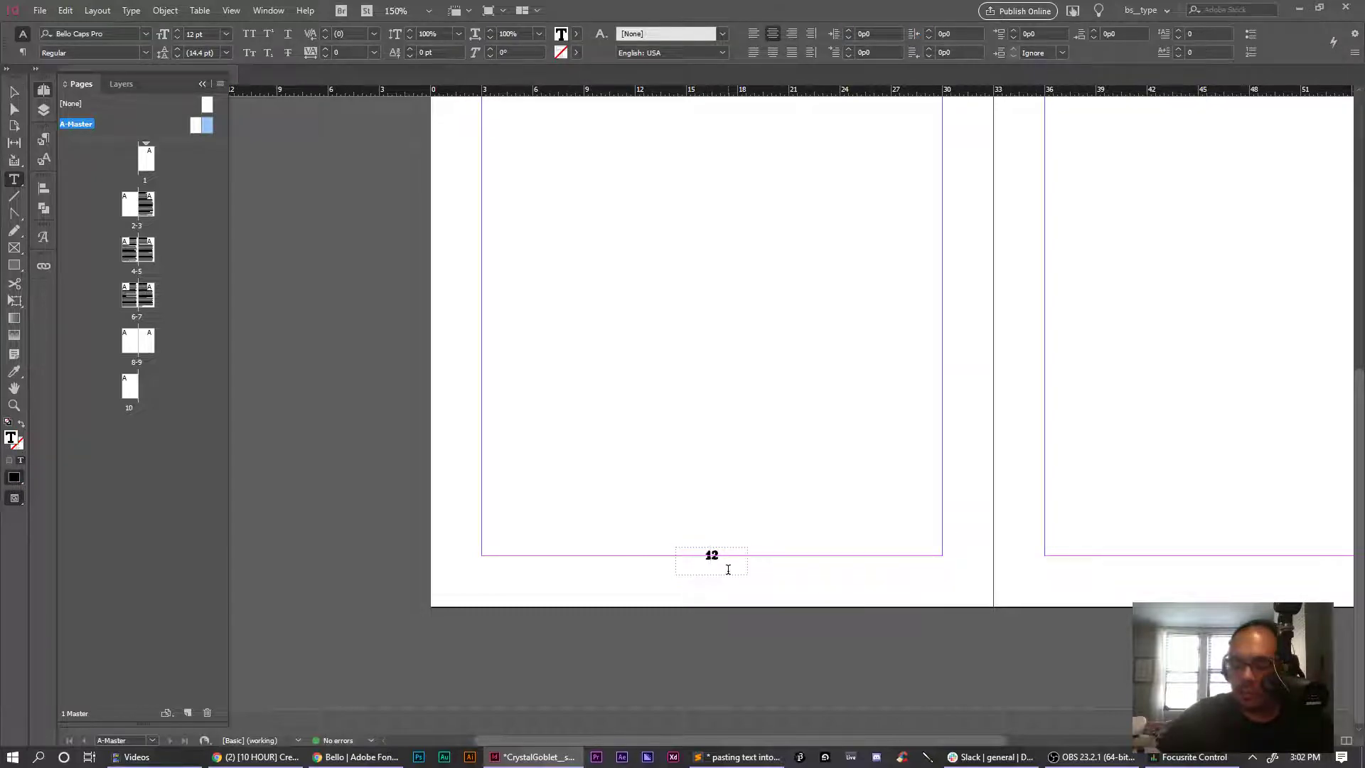
key(Left)
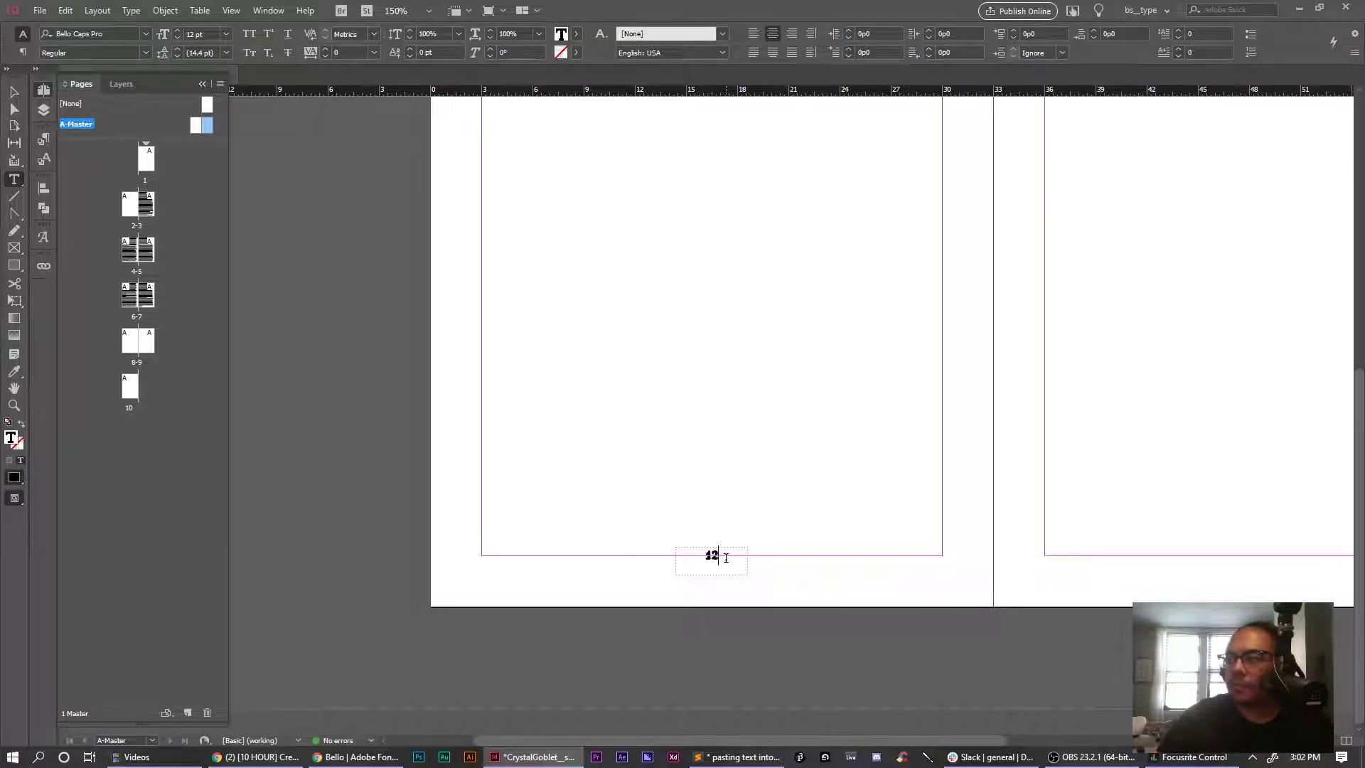
click(10, 95)
click(548, 402)
key(ctrl+minus)
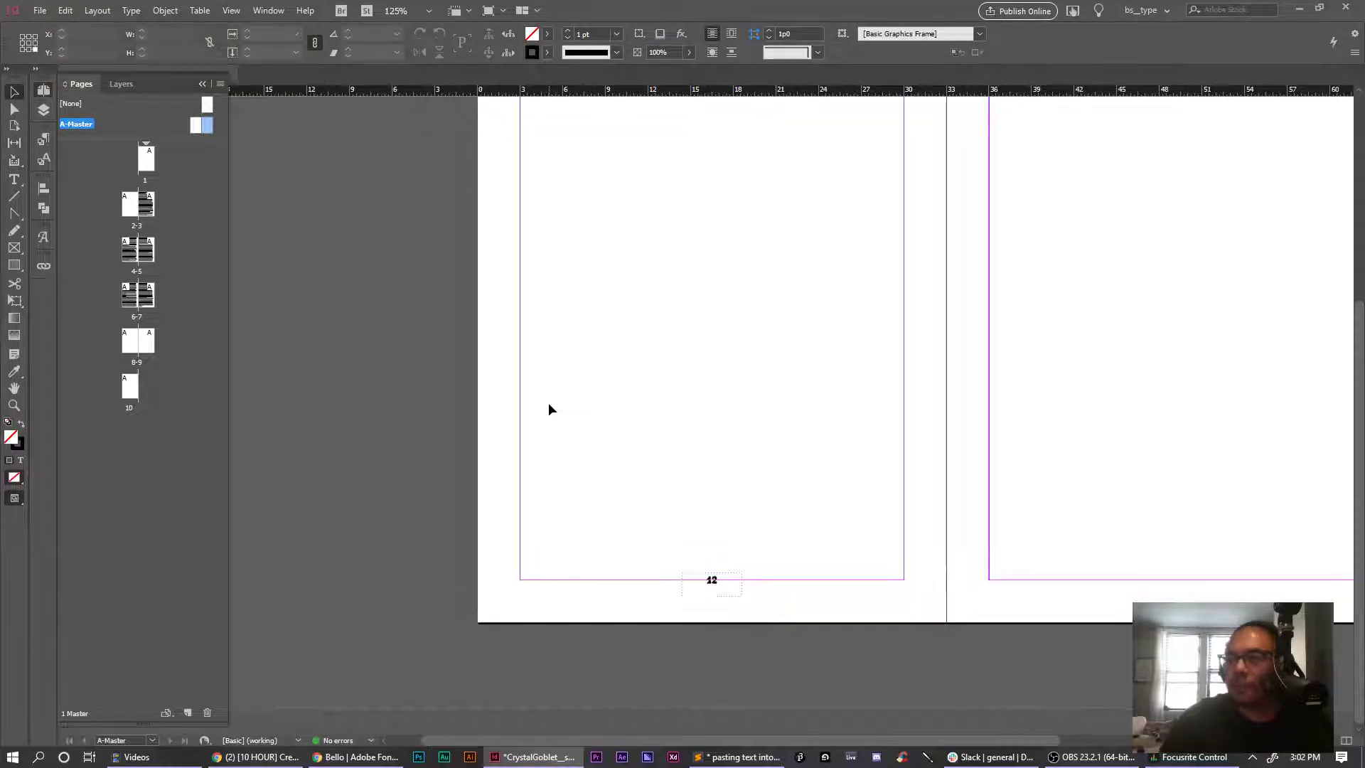
drag(700, 580, 1213, 581)
key(ctrl+minus)
key(ctrl+minus)
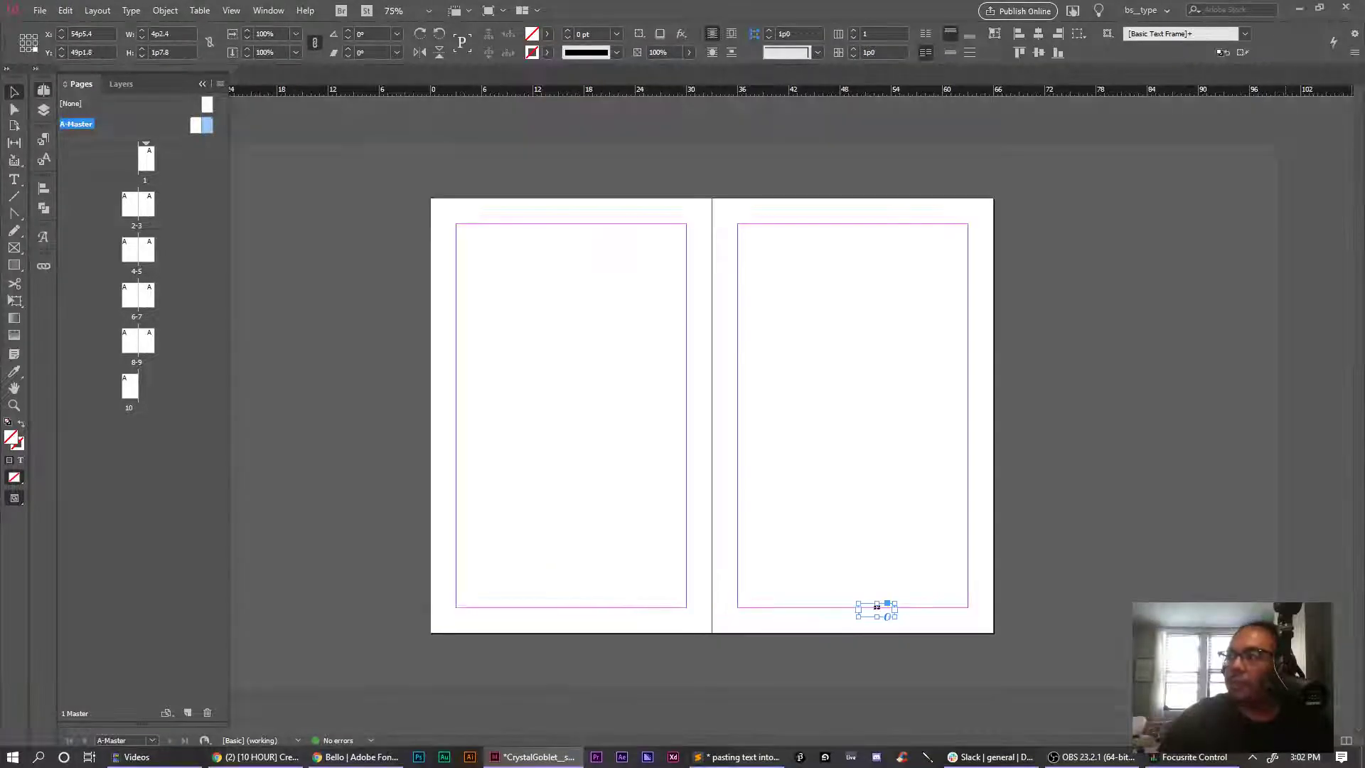
key(ctrl+z)
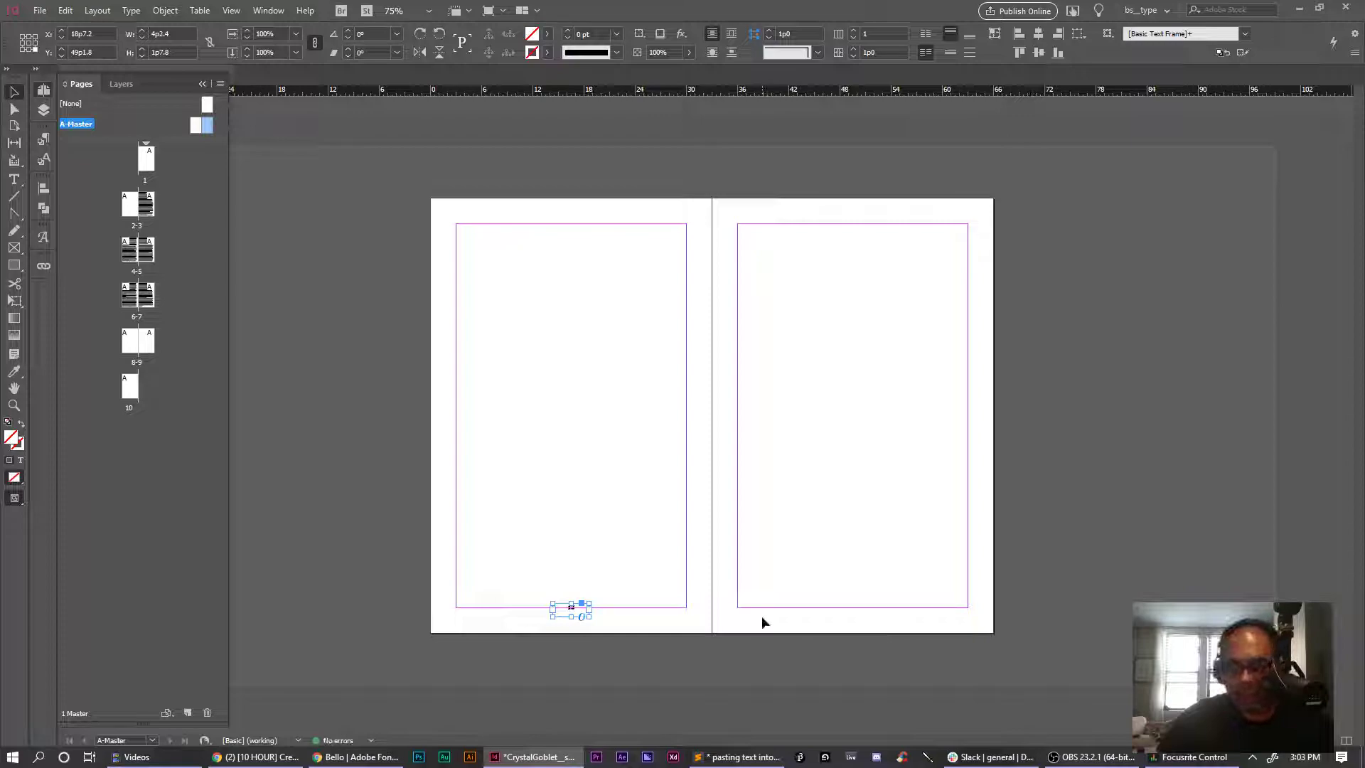
key(ctrl+v)
drag(710, 419, 850, 615)
key(ctrl+z)
key(ctrl+z)
Duplicate the left master page's number frame onto the right master page, centred at the same height on the bottom margin line
click(572, 609)
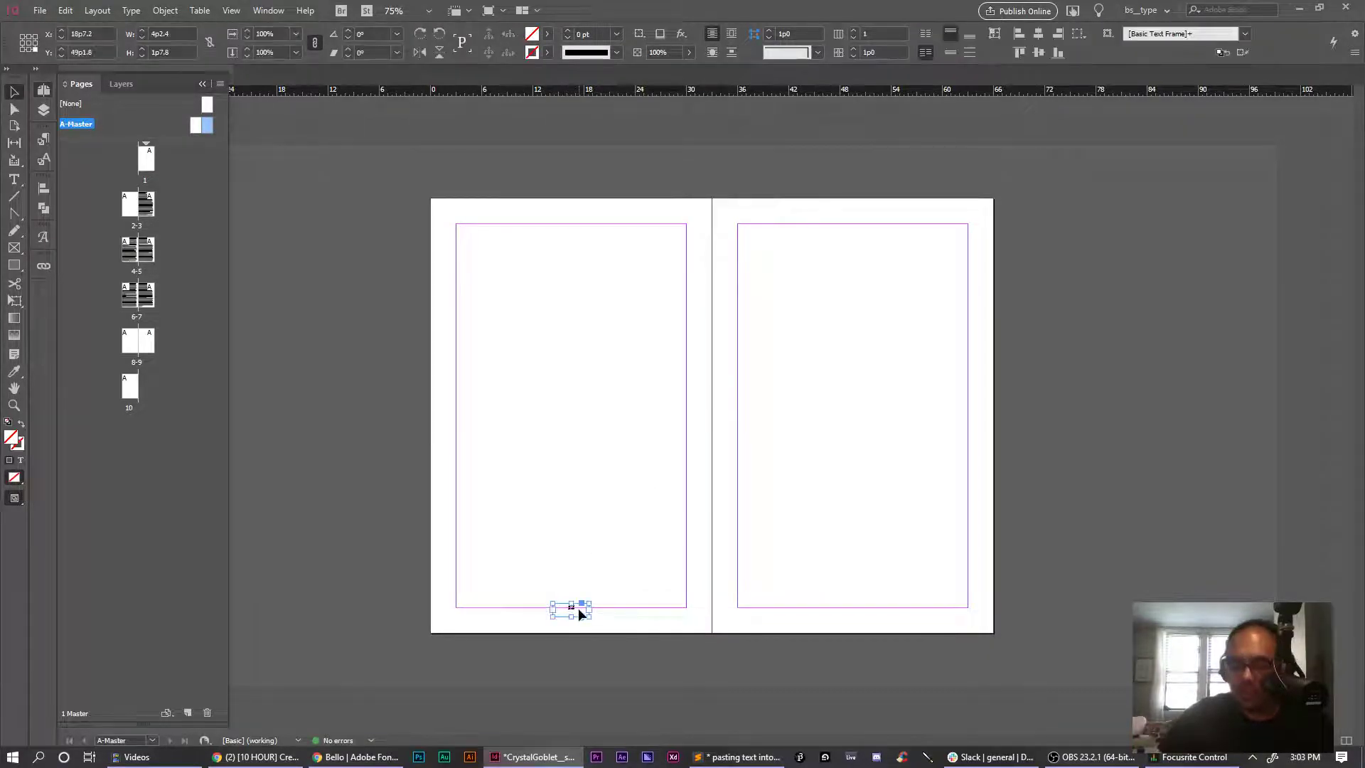
drag(567, 610, 846, 616)
click(789, 634)
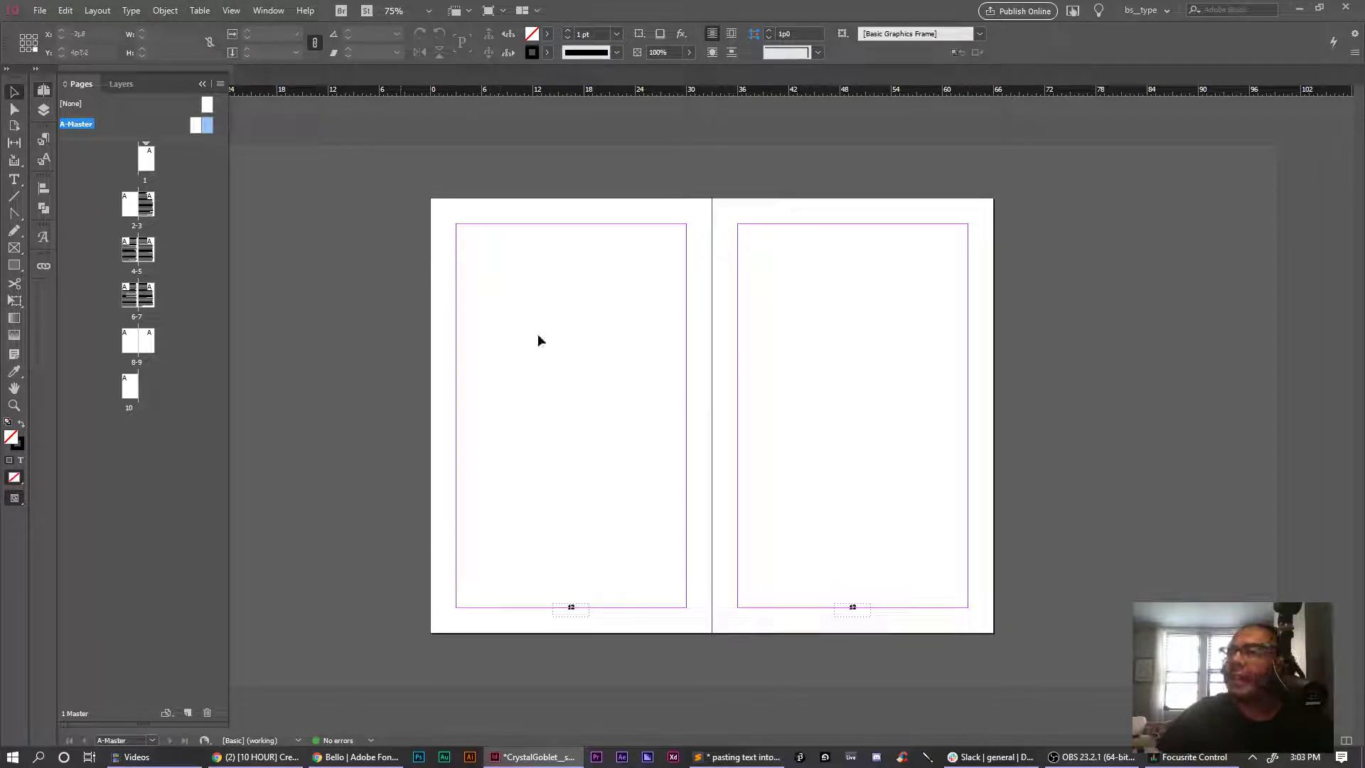
Examine the document pages from page 1 through page 10 to check how the master's placeholder number appears on them
double_click(146, 158)
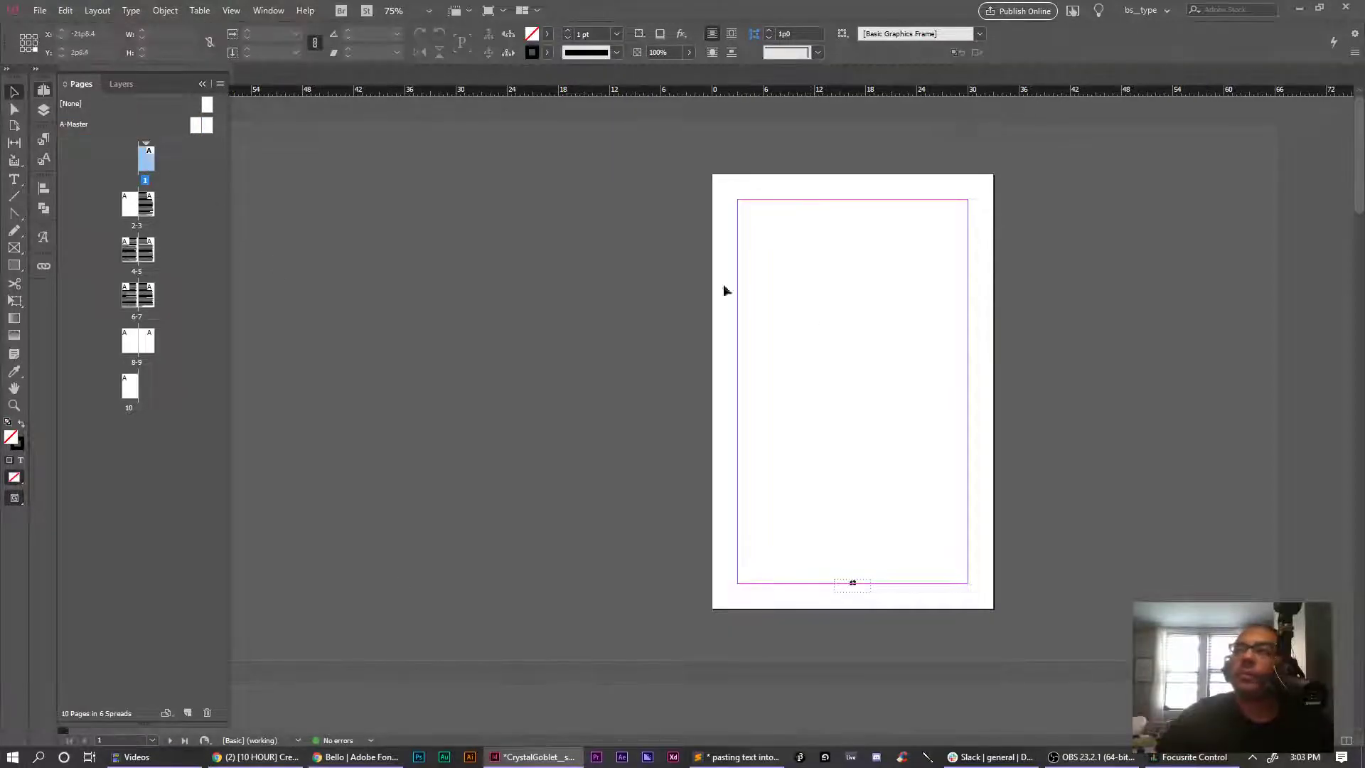
click(146, 157)
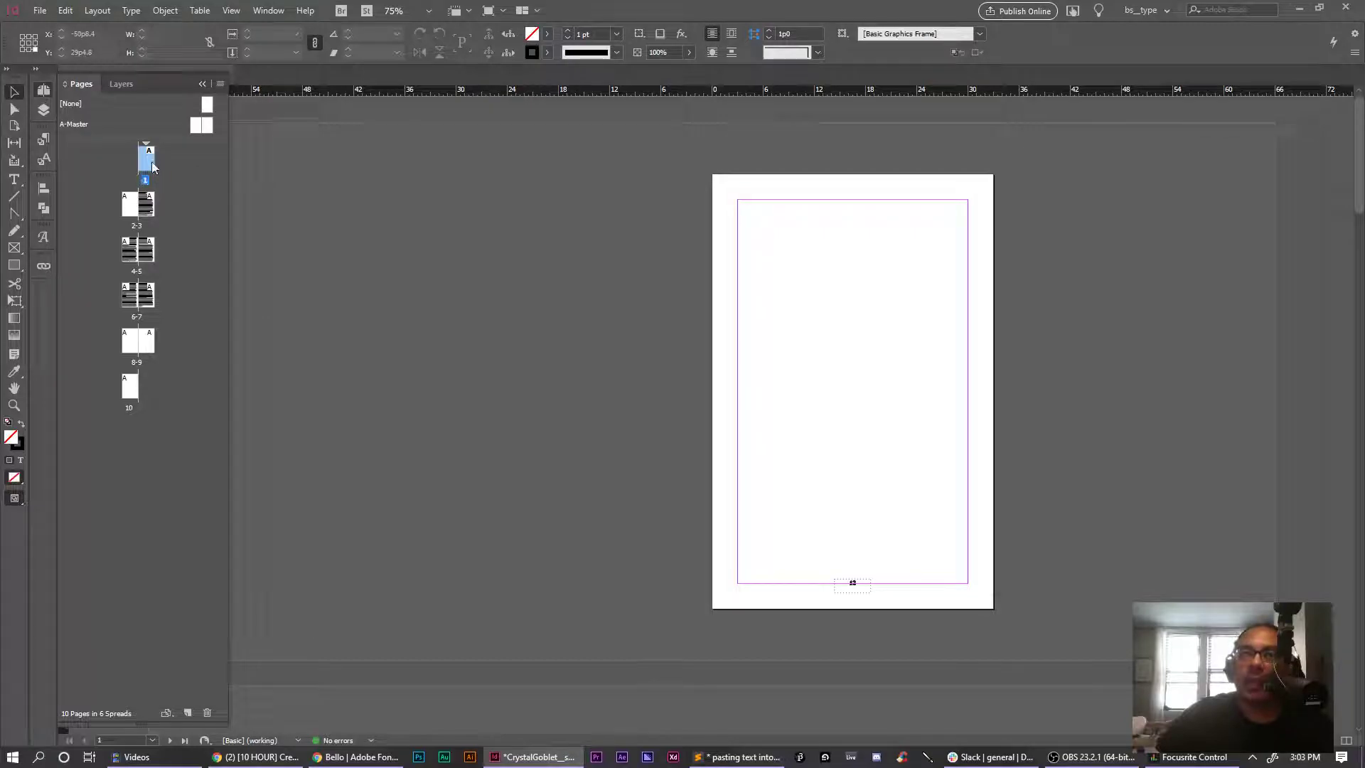
double_click(146, 203)
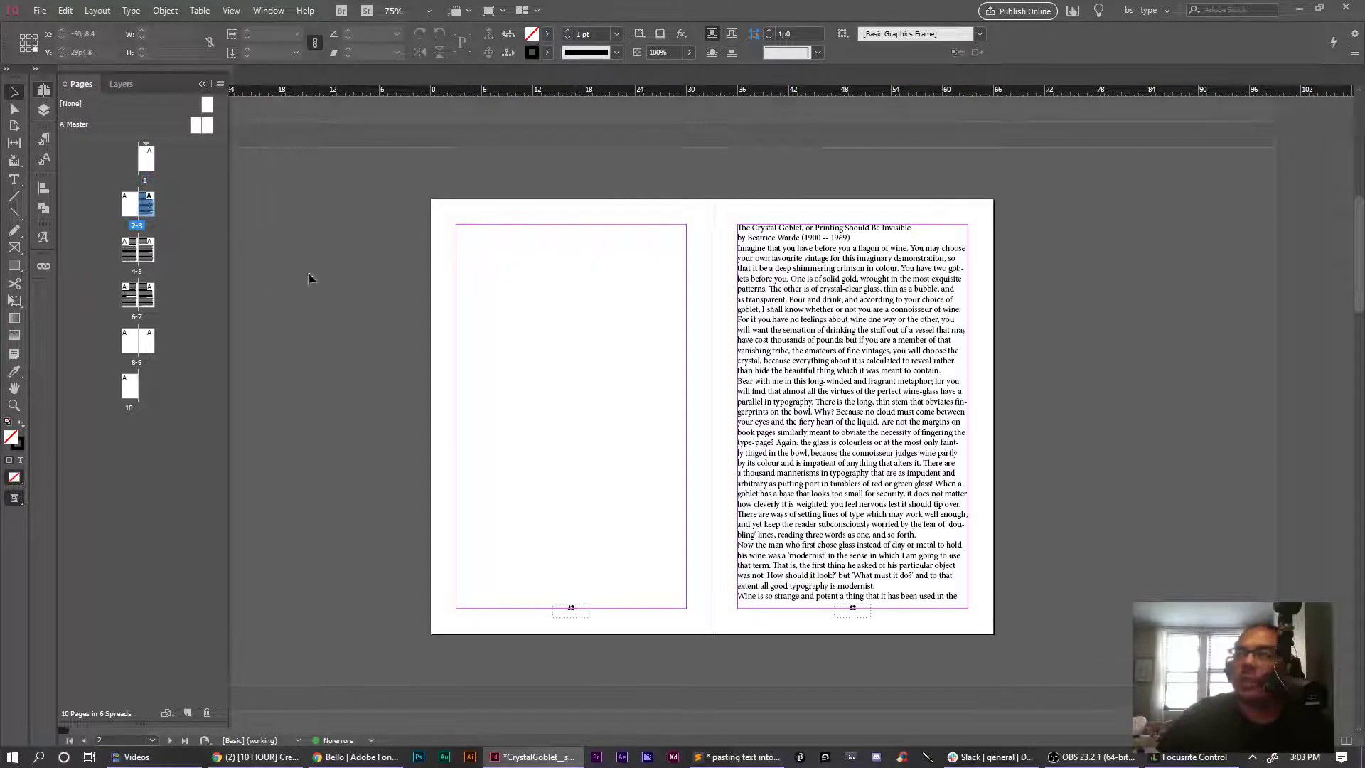
scroll(593, 385, down, 15)
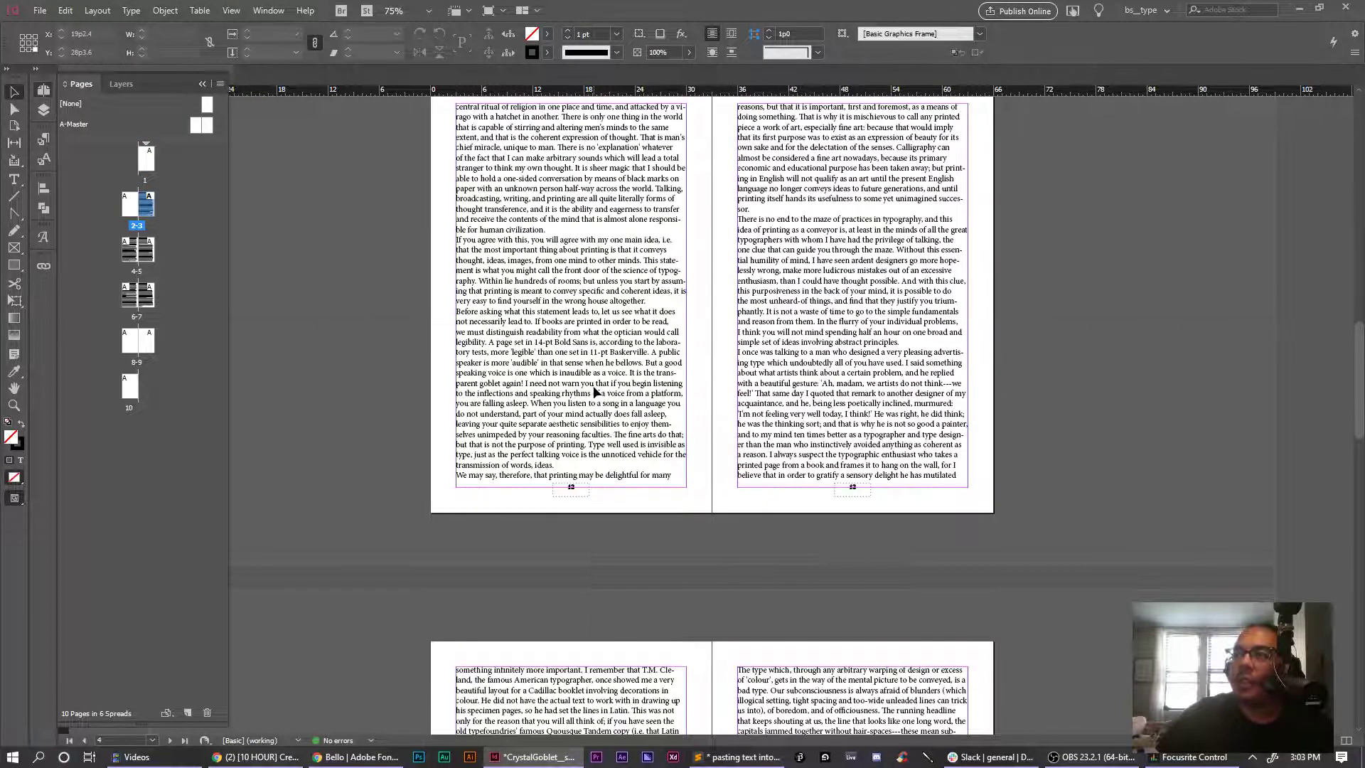
scroll(592, 385, down, 15)
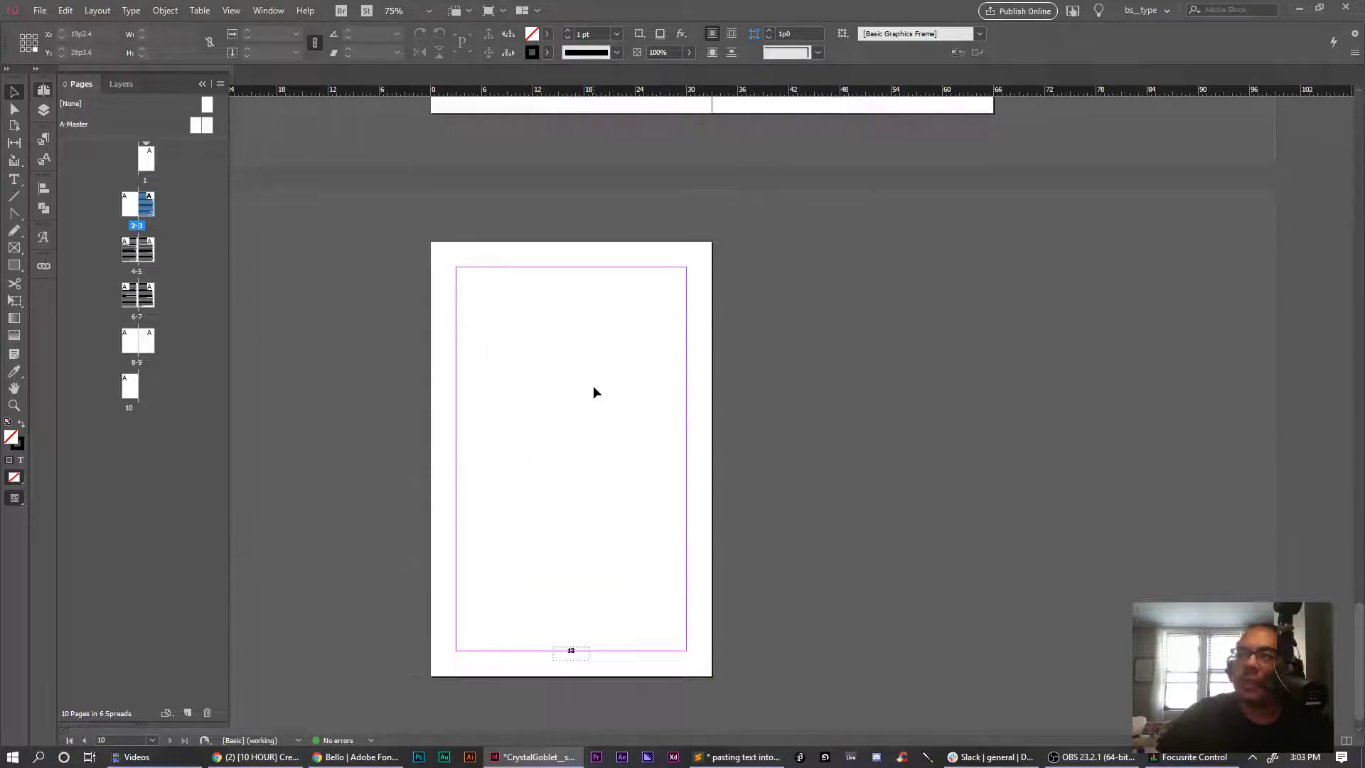
scroll(593, 385, up, 10)
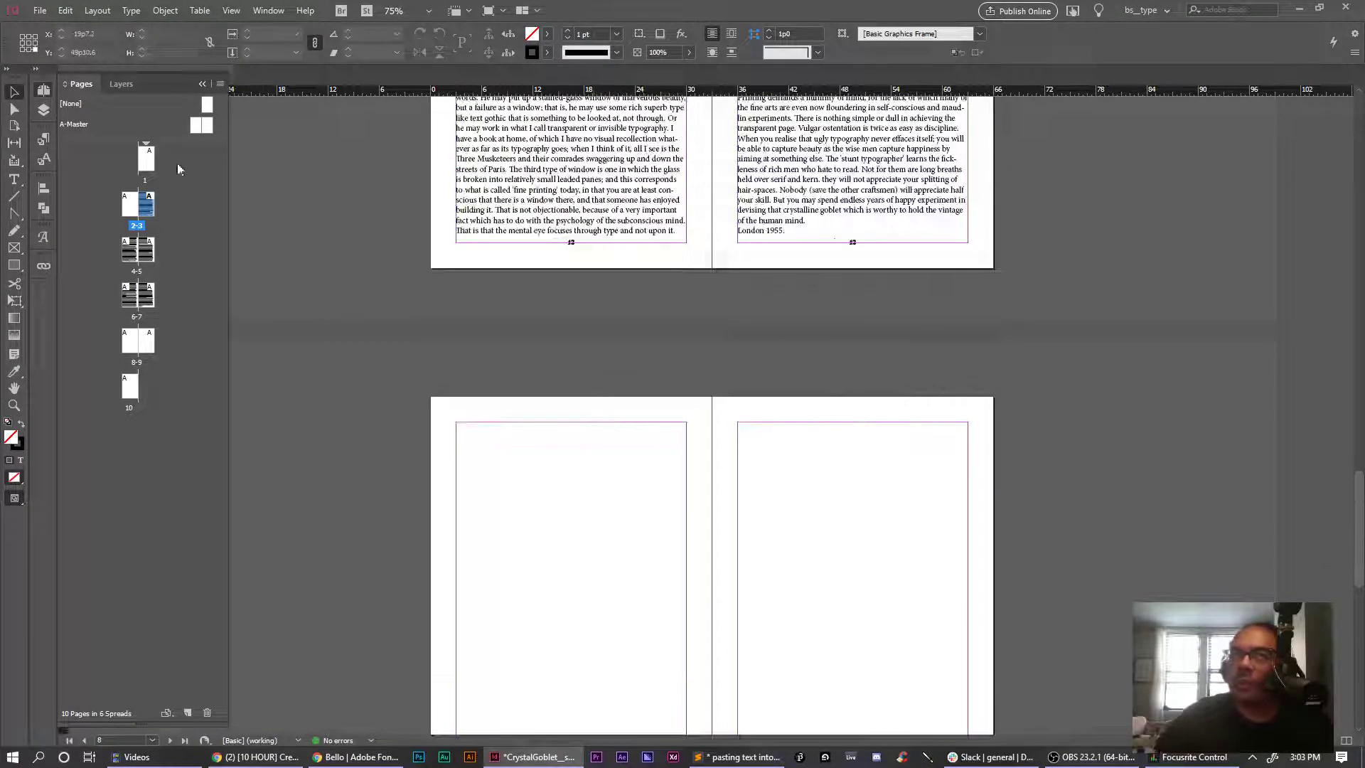
Reopen the A-Master spread and replace the left page's placeholder 12 with a Current Page Number marker
double_click(197, 127)
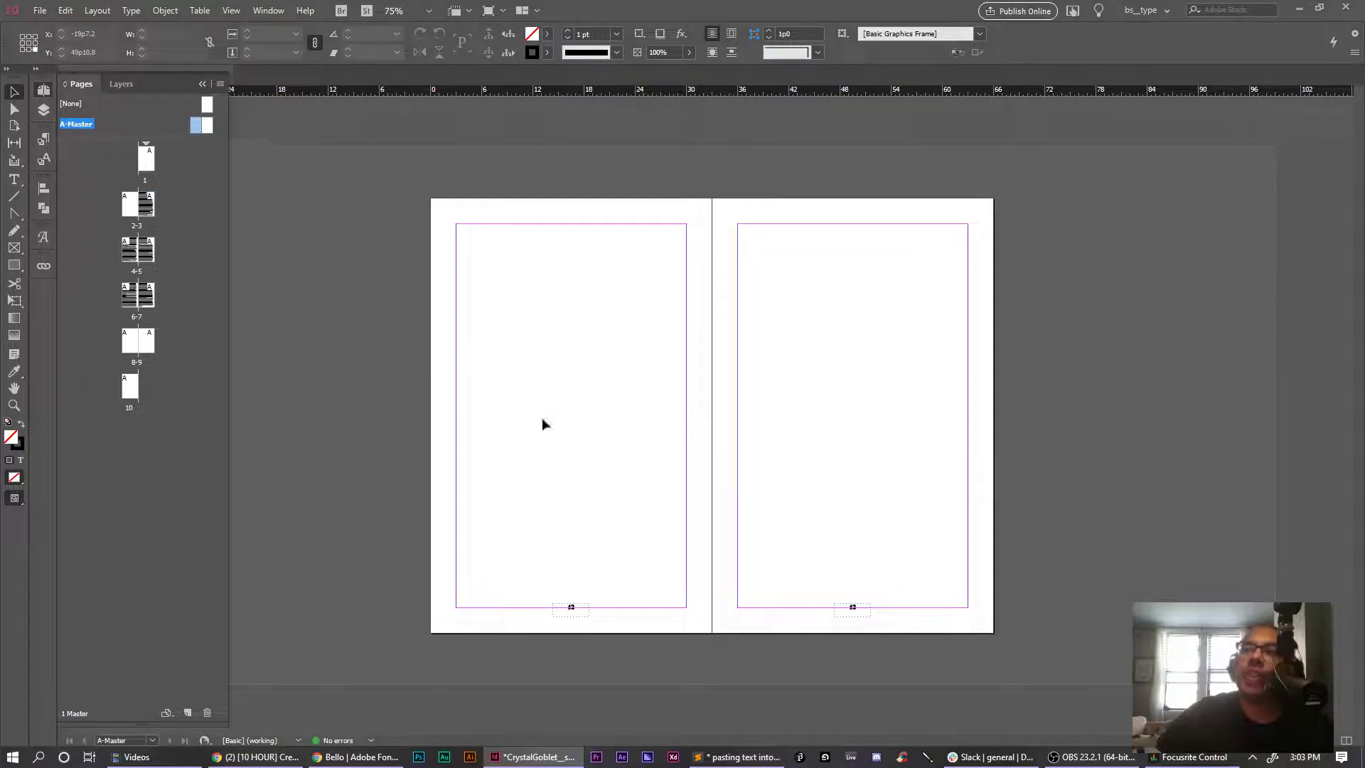
double_click(571, 607)
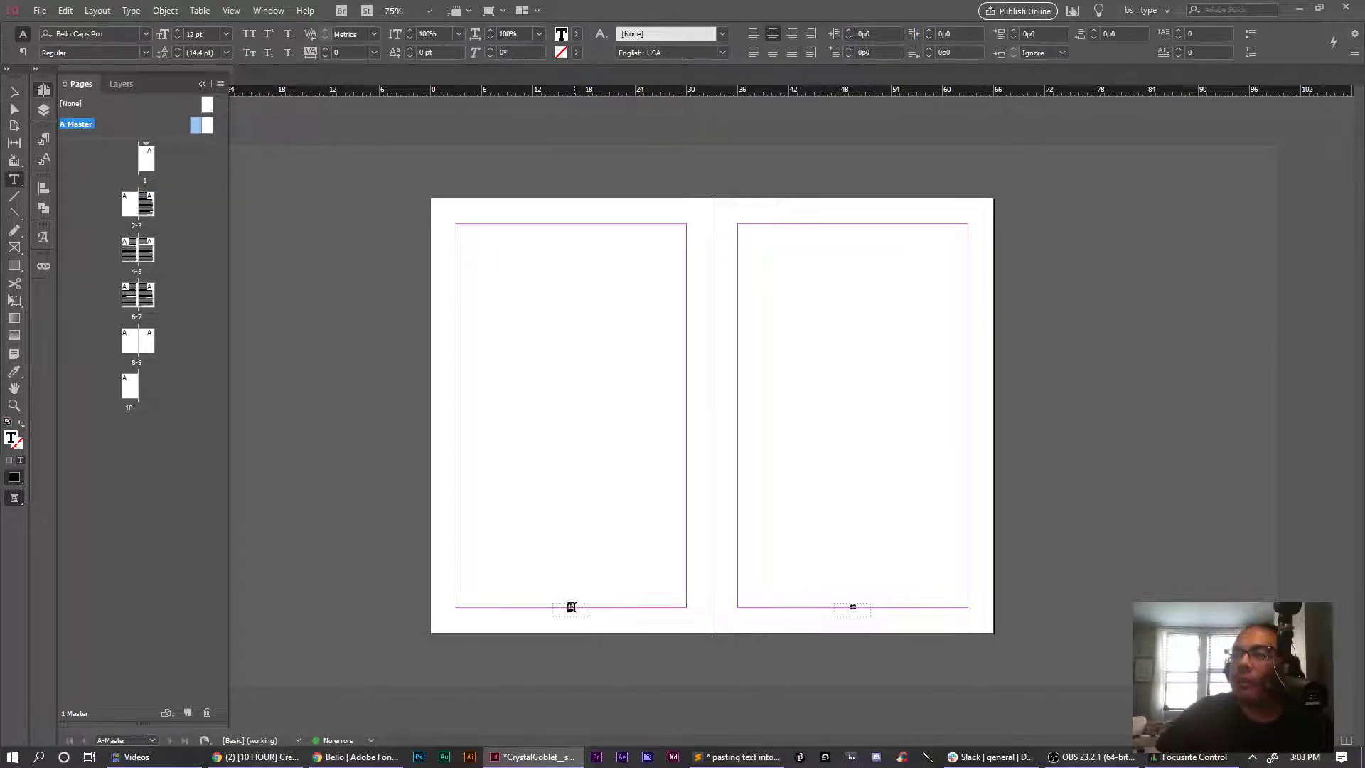
click(74, 11)
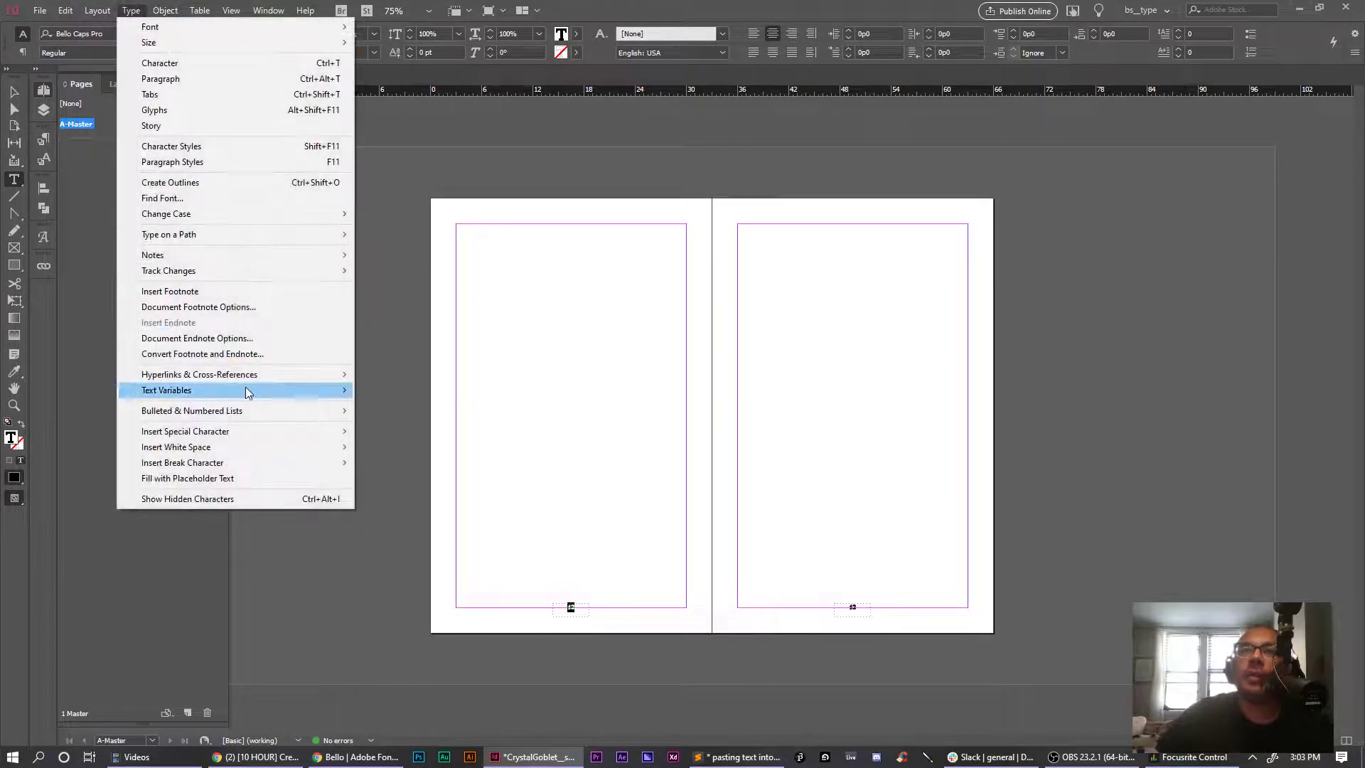
mouse_move(248, 438)
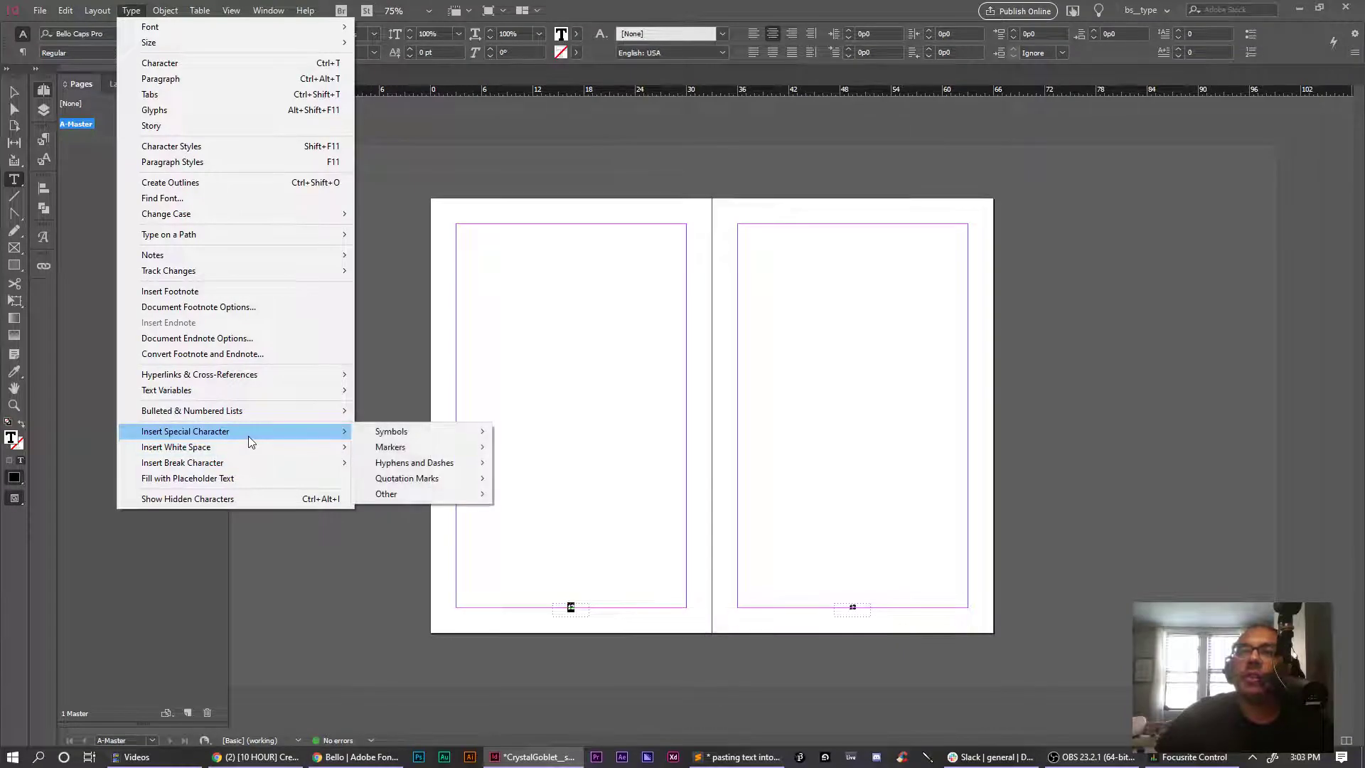
mouse_move(396, 447)
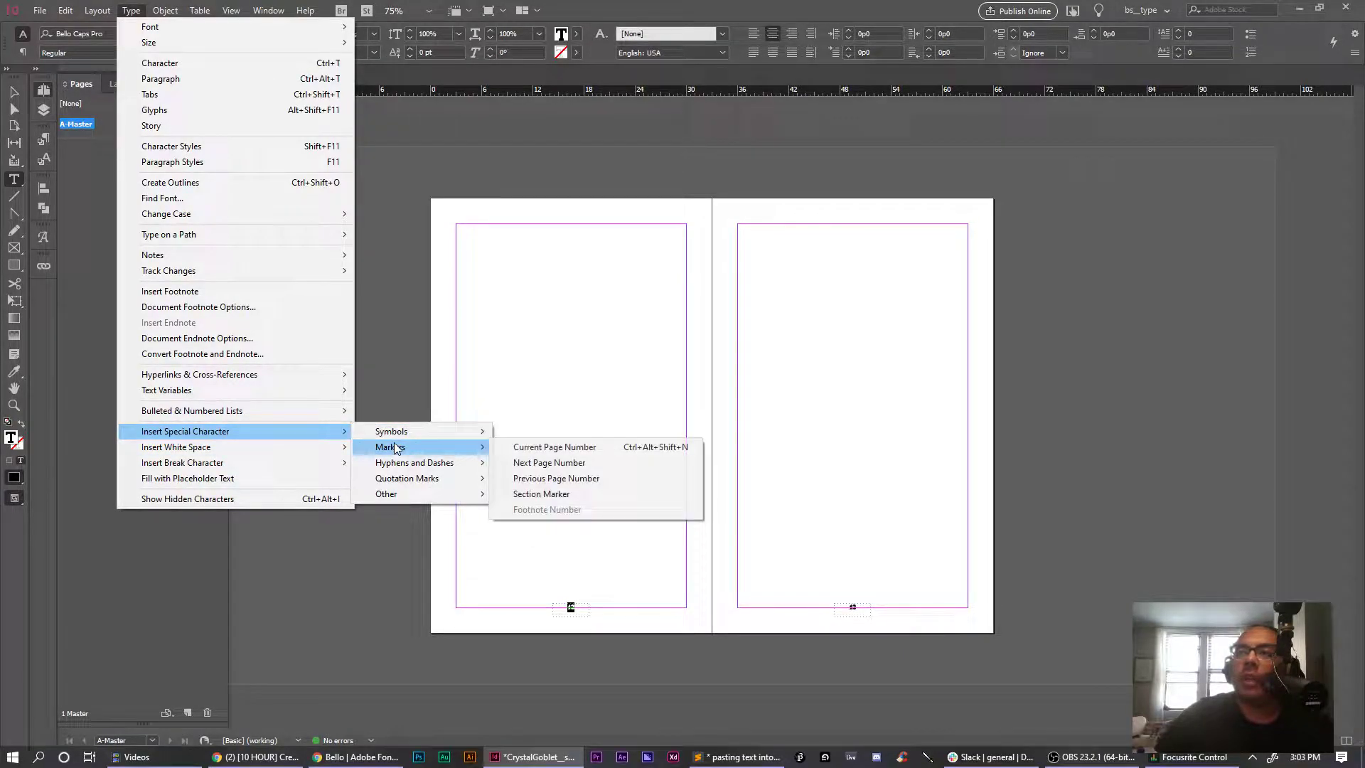
click(564, 448)
Replace the placeholder 12 in the right master page's frame with a Current Page Number marker
click(13, 92)
click(854, 609)
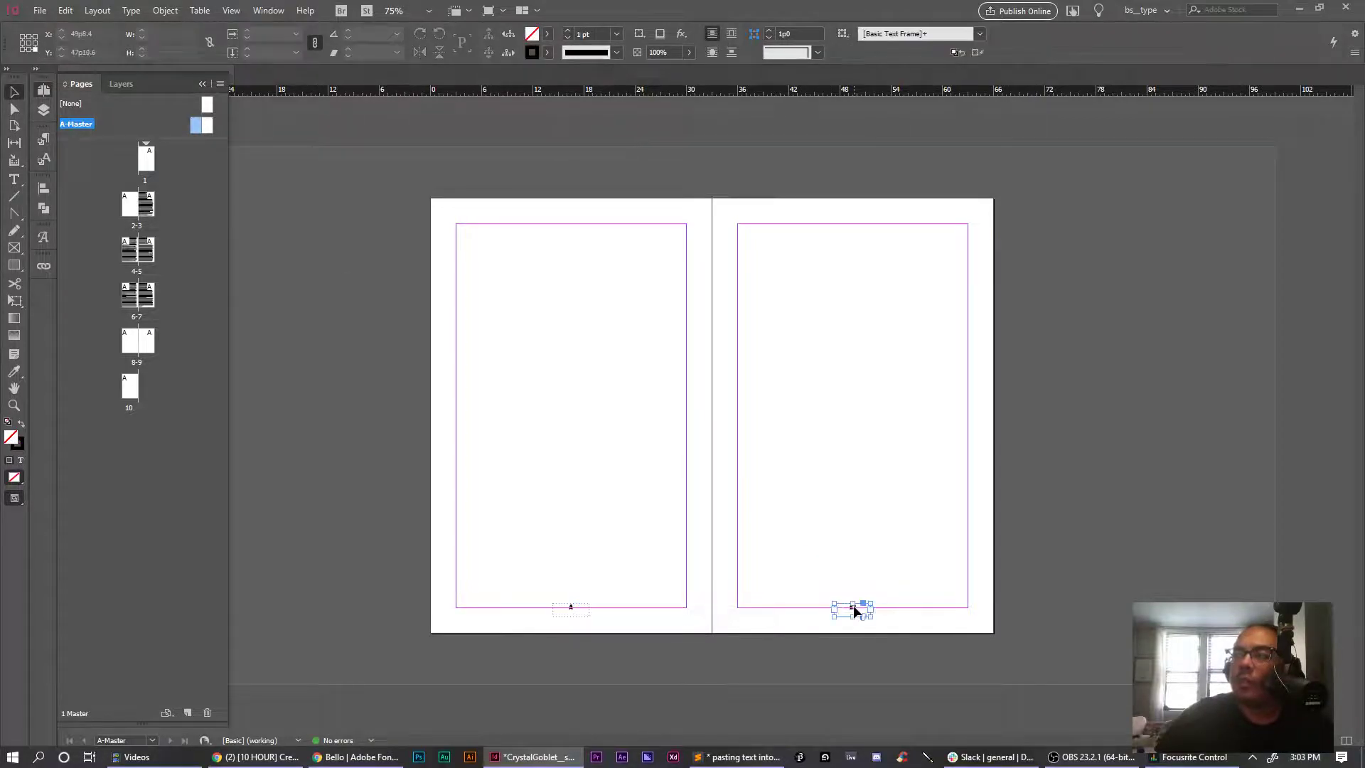
double_click(852, 607)
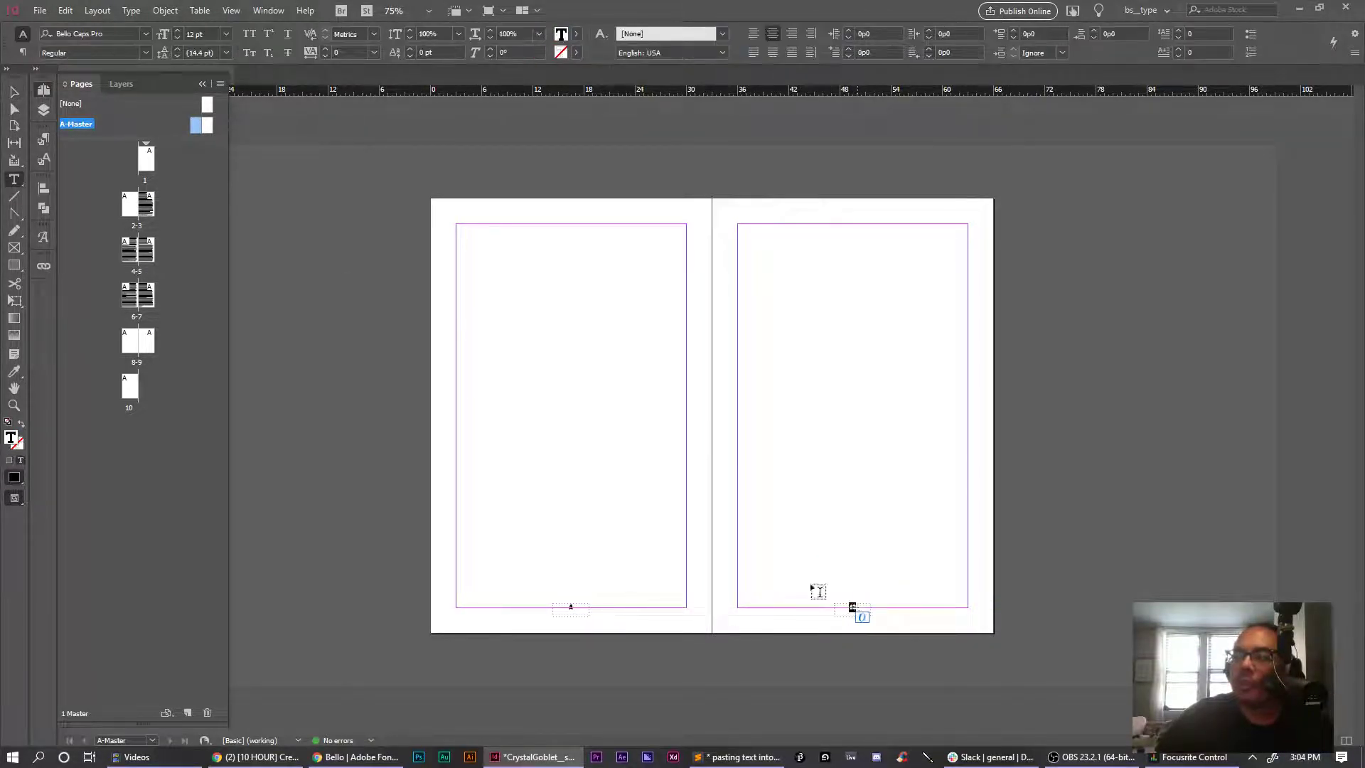
click(131, 10)
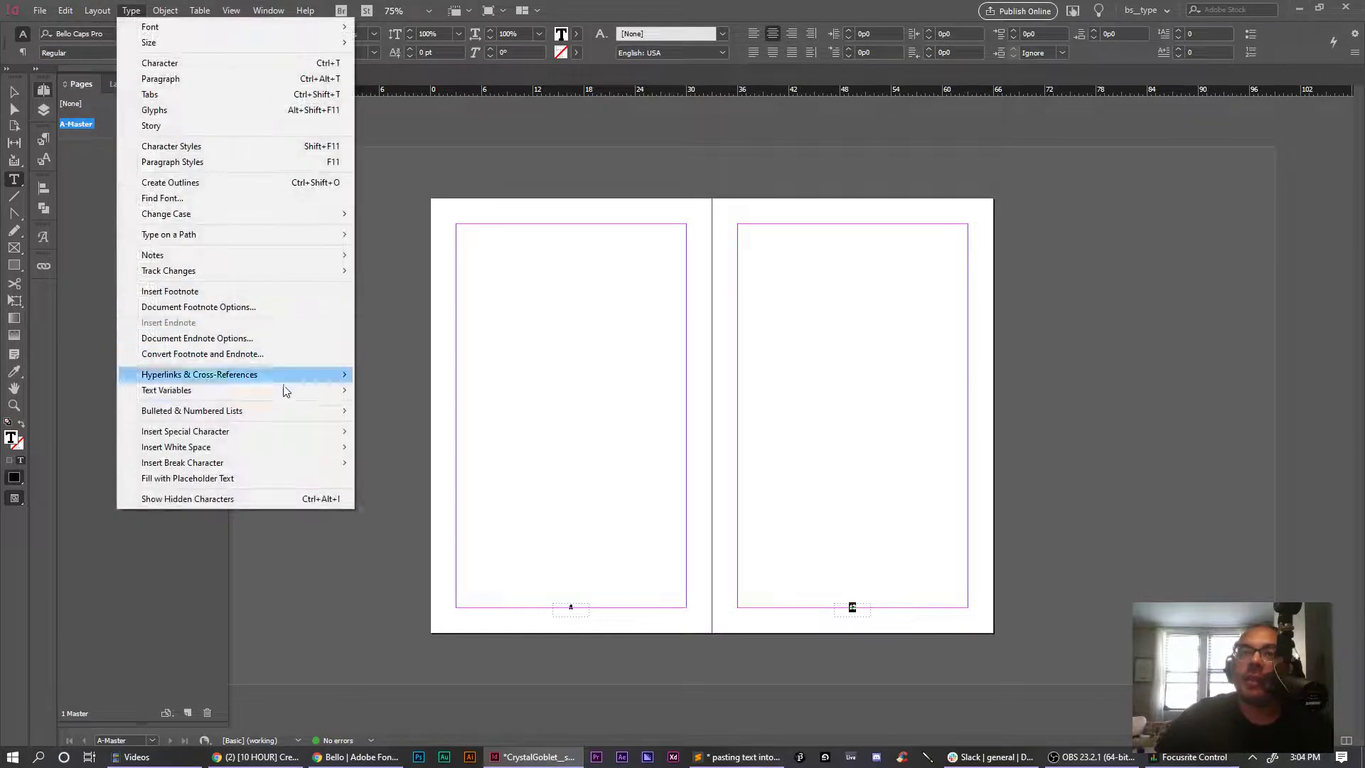
mouse_move(288, 431)
mouse_move(394, 447)
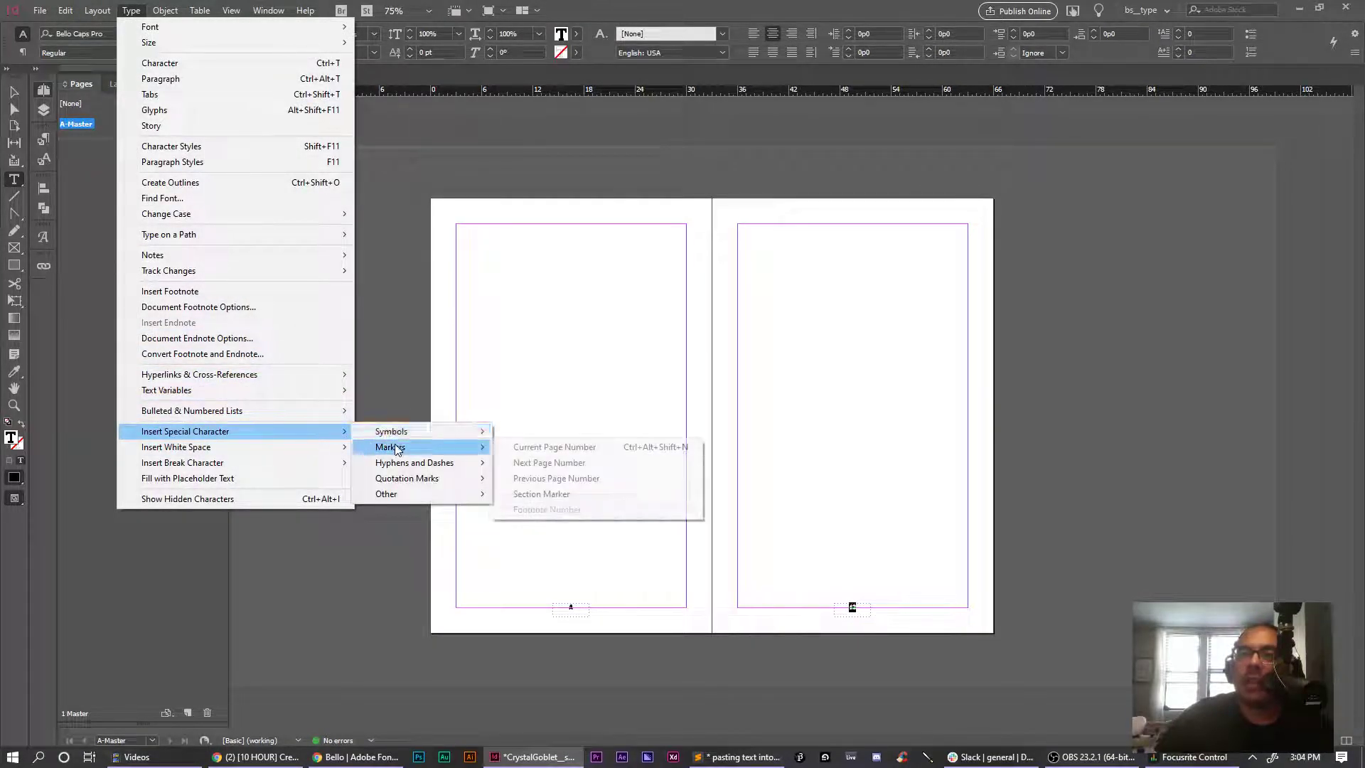
click(528, 448)
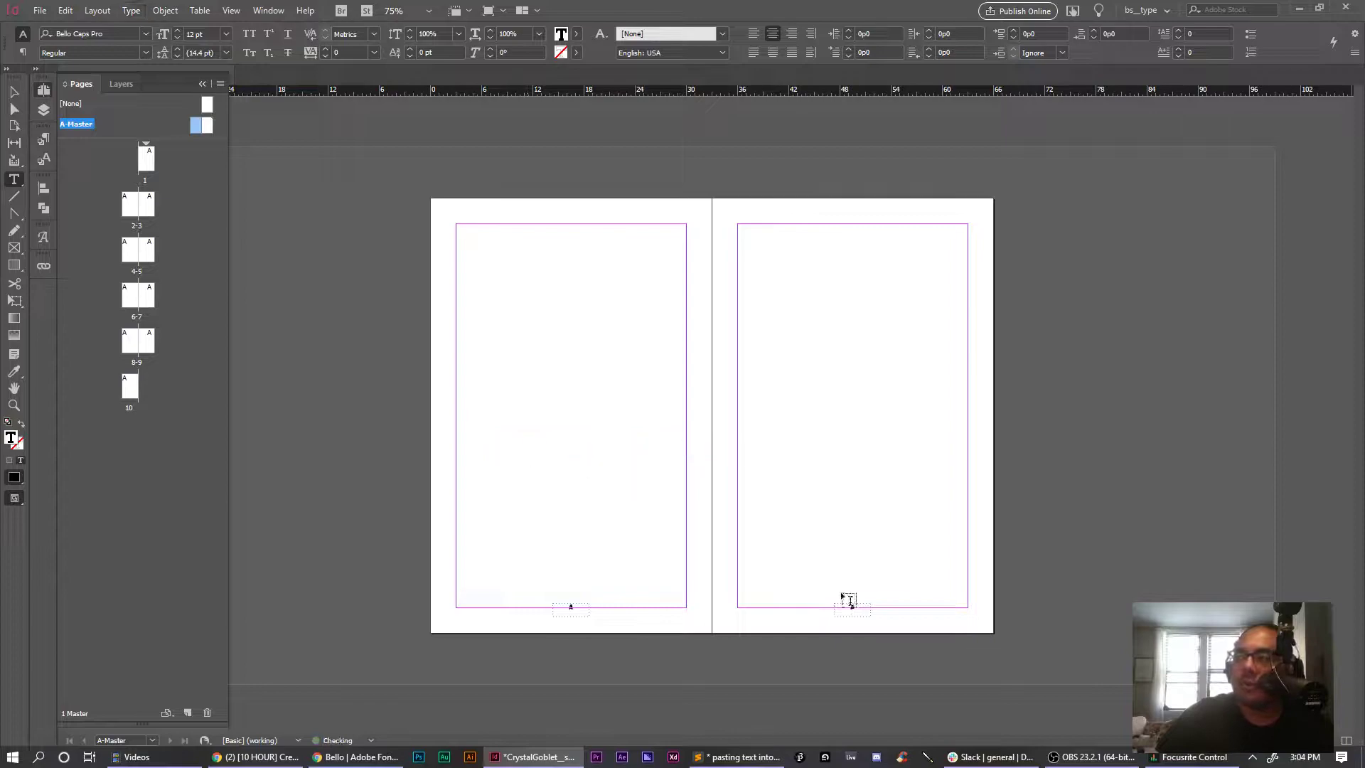
click(11, 100)
click(681, 597)
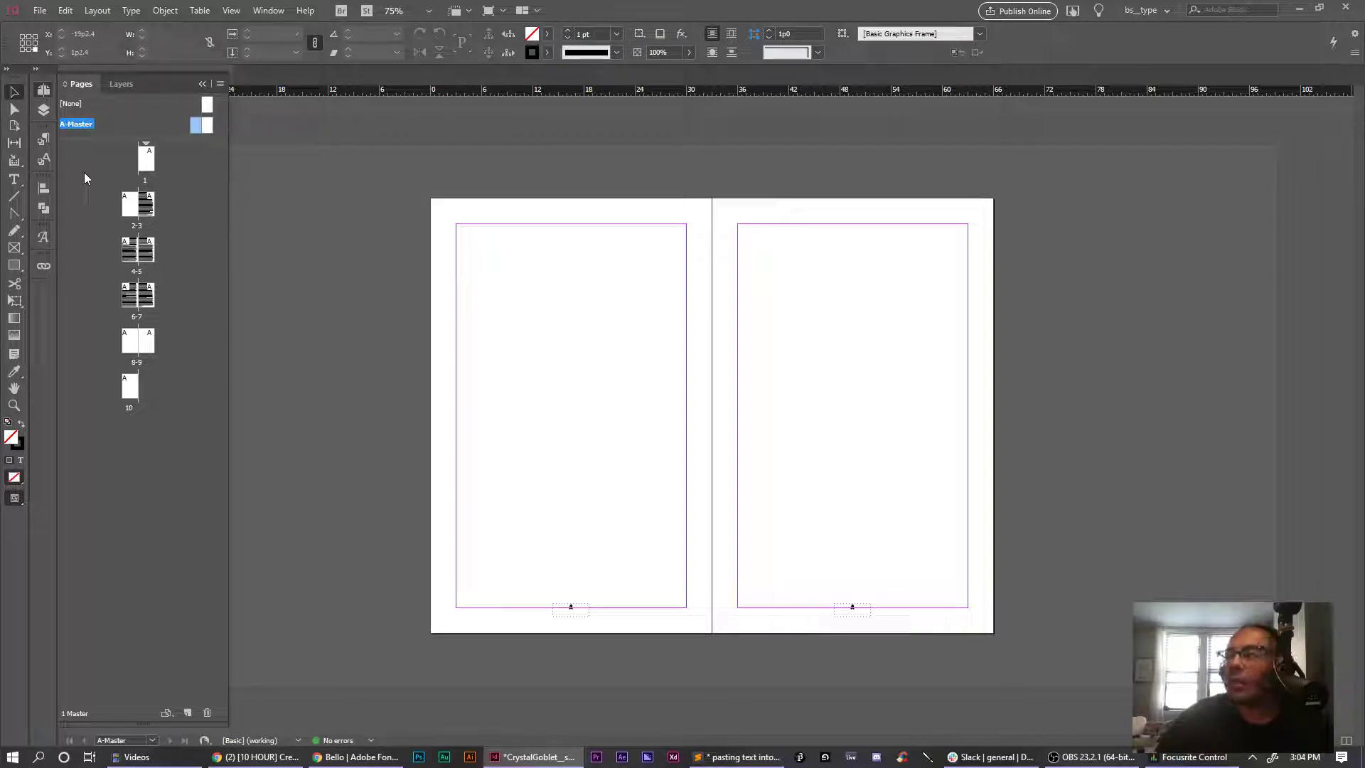
Examine the Current Page Number markers at the foot of the A-Master spread up close
click(146, 163)
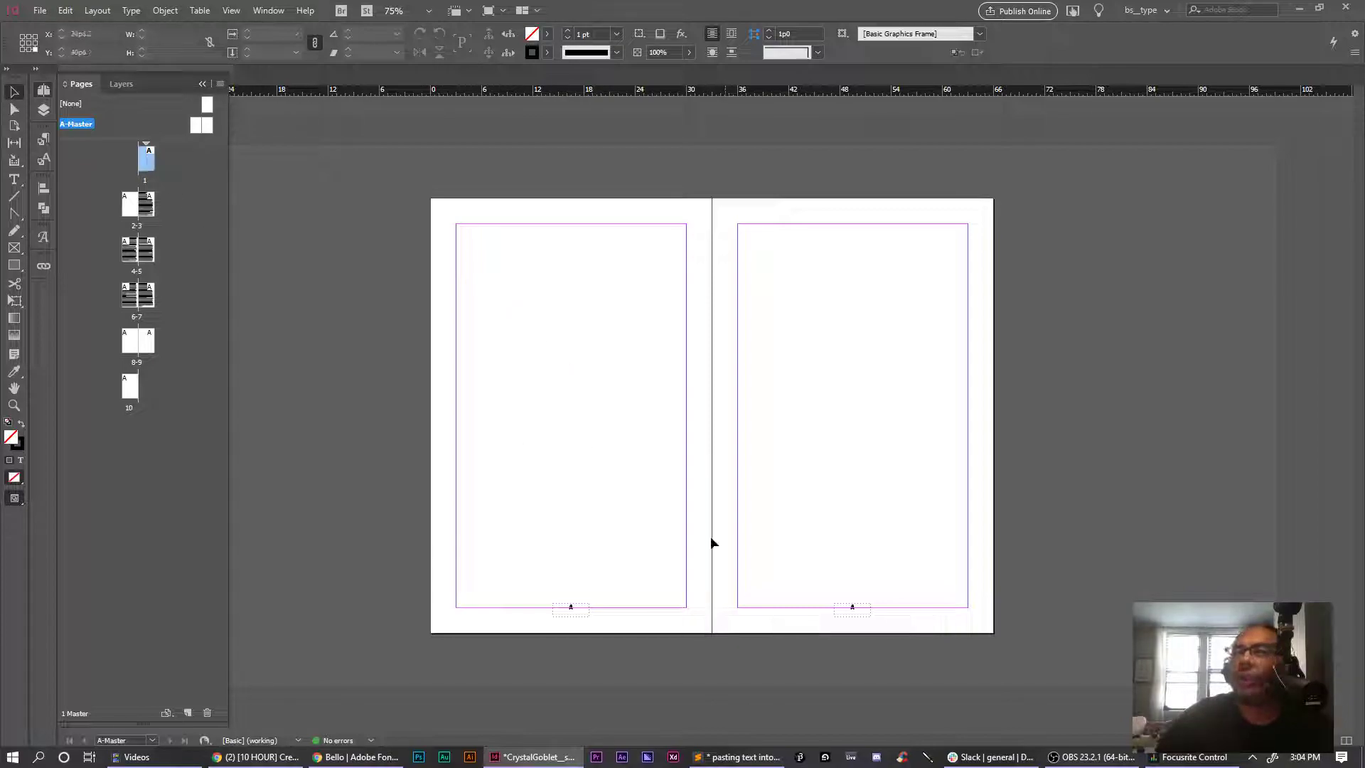
key(z)
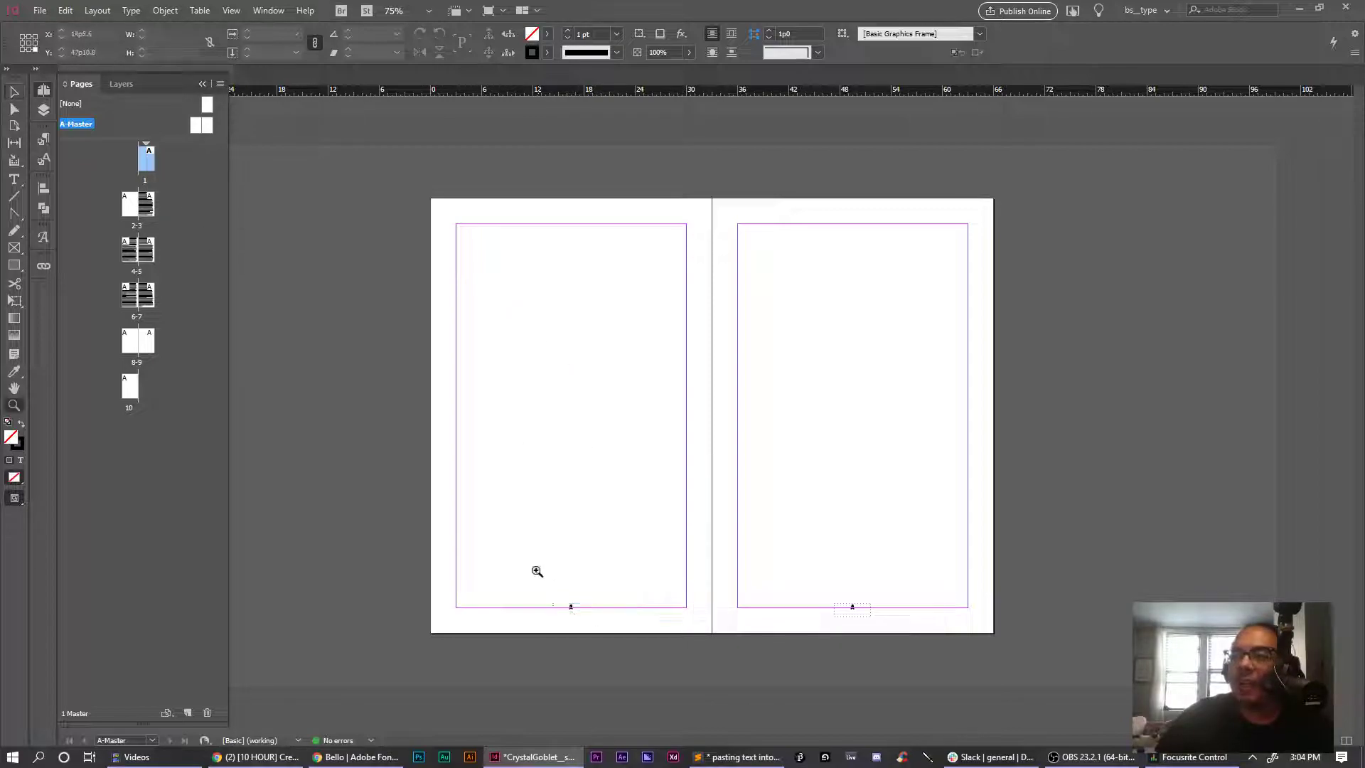
drag(536, 567, 659, 642)
drag(638, 535, 497, 471)
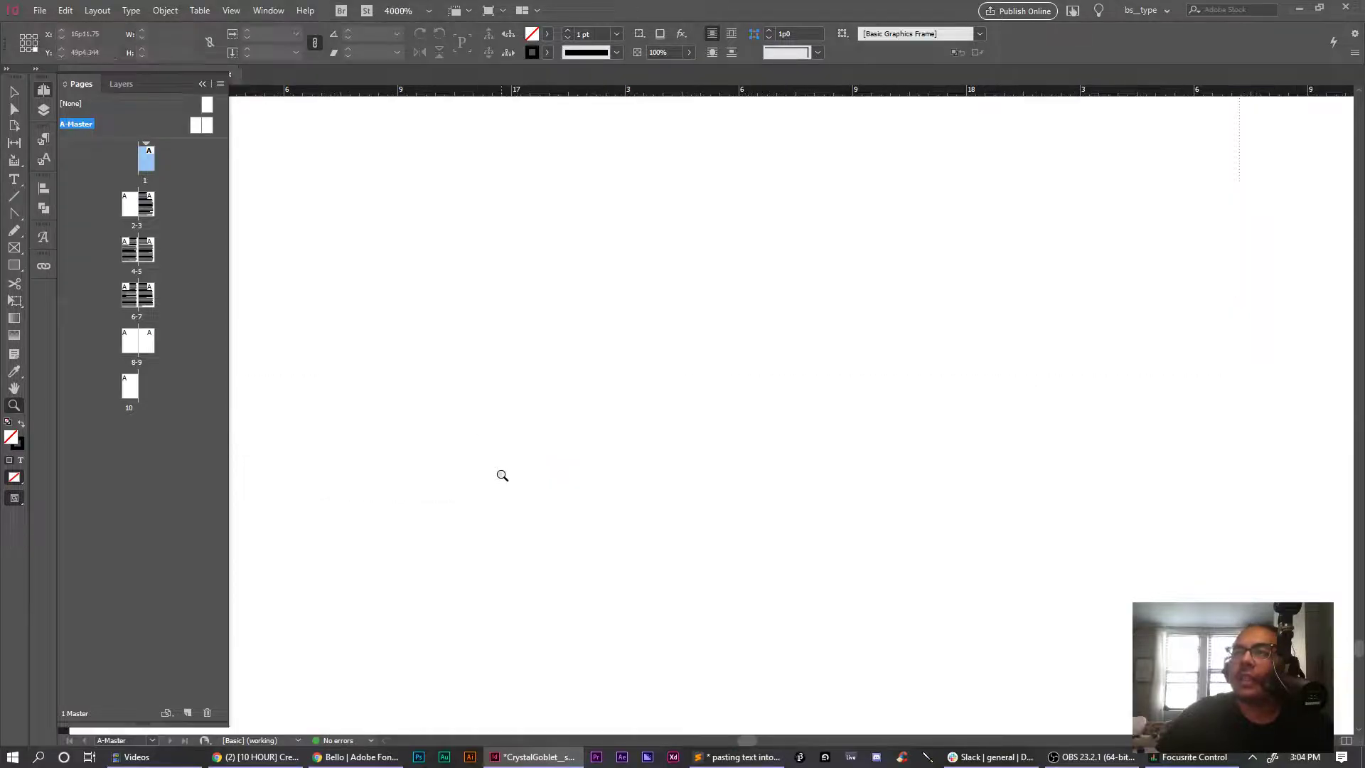
key(ctrl+minus)
key(ctrl+minus)
key(ctrl+minus)
key(ctrl+minus)
key(ctrl+minus)
key(ctrl+minus)
key(ctrl+minus)
key(ctrl+minus)
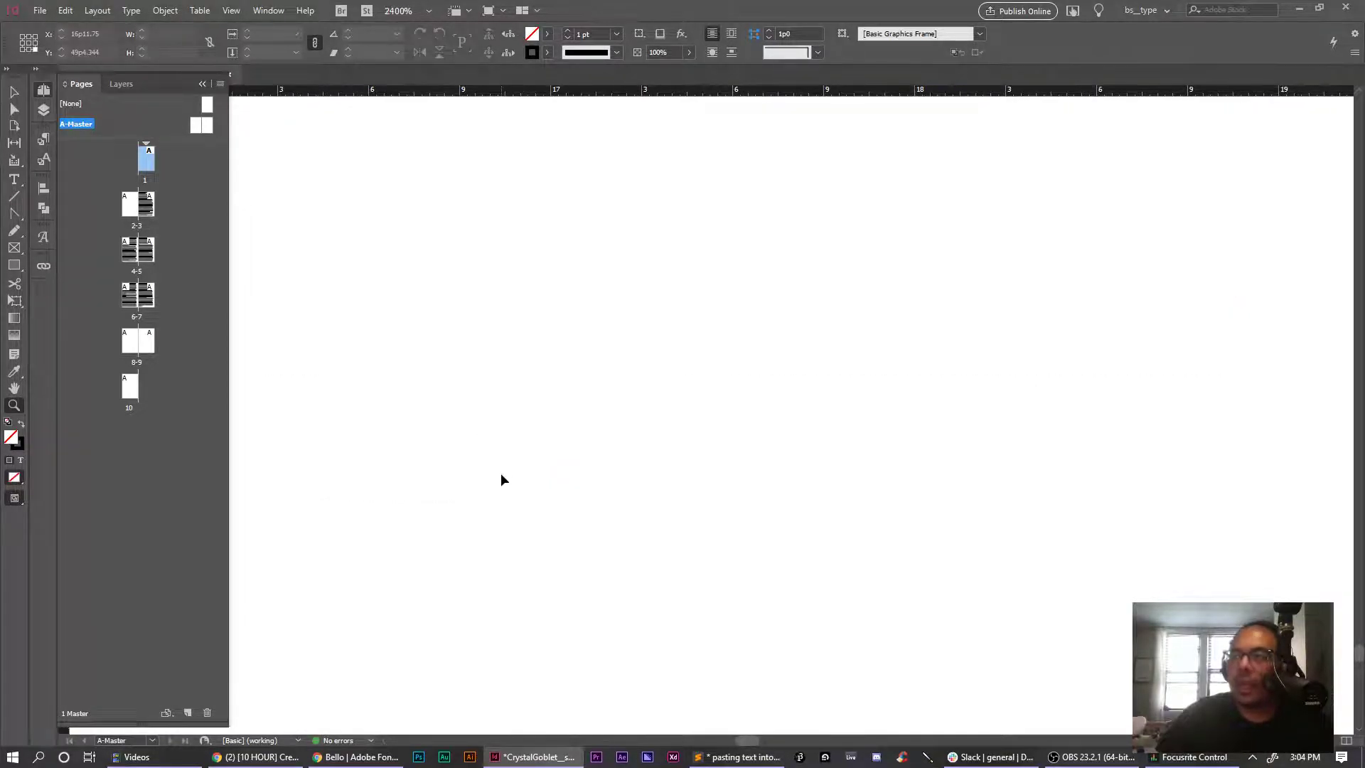
key(ctrl+minus)
key(ctrl+minus)
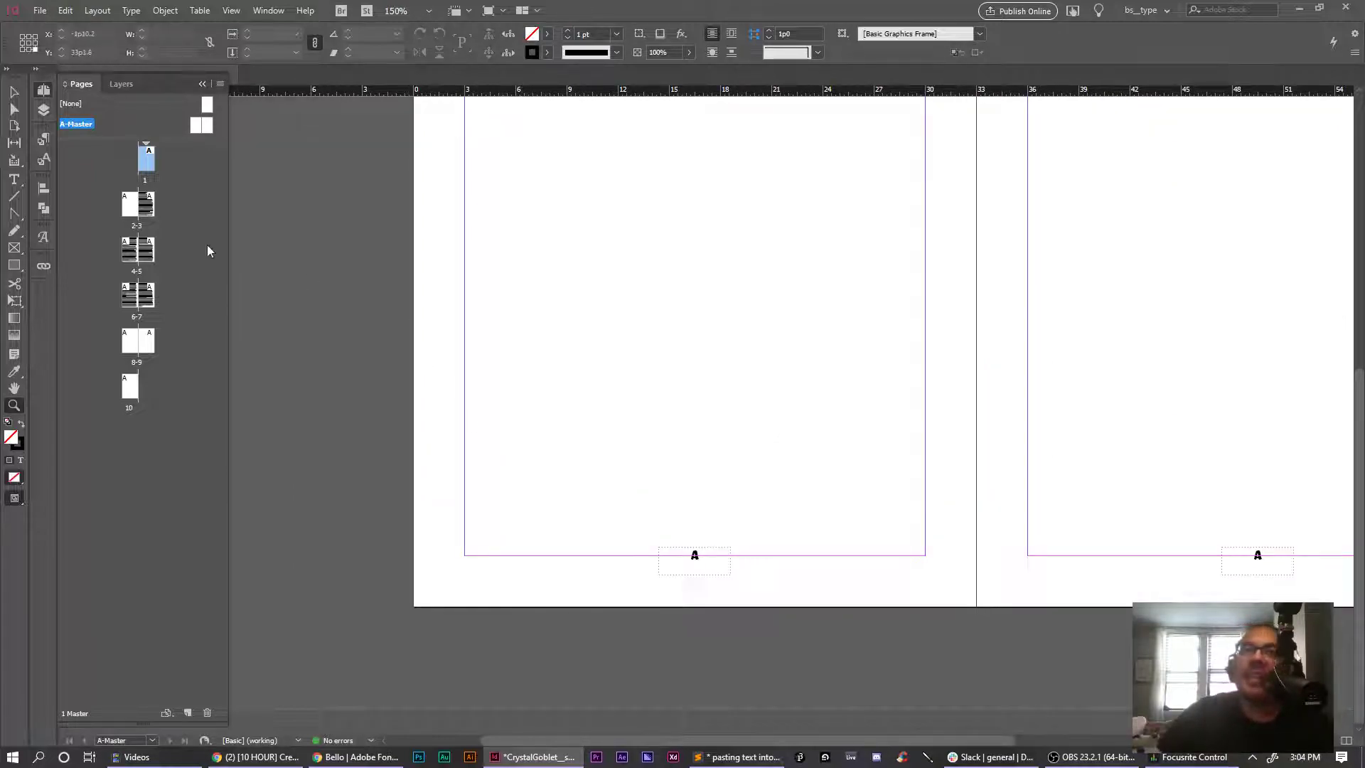
Open page 1 and examine the automatic page numbers across the document spreads through pages 8–9
double_click(152, 158)
scroll(534, 288, down, 10)
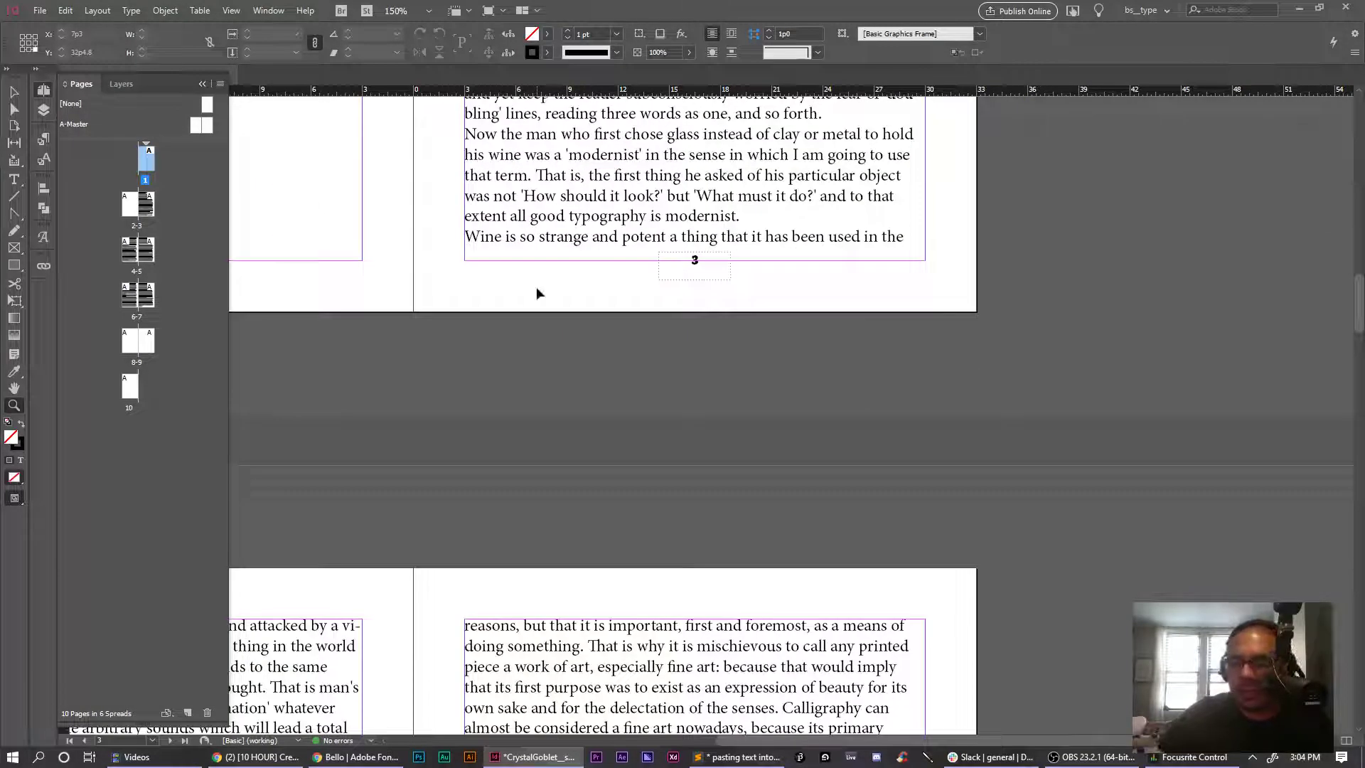
key(ctrl+minus)
key(ctrl+minus)
key(ctrl+minus)
key(ctrl+minus)
key(ctrl+equal)
scroll(774, 312, down, 4)
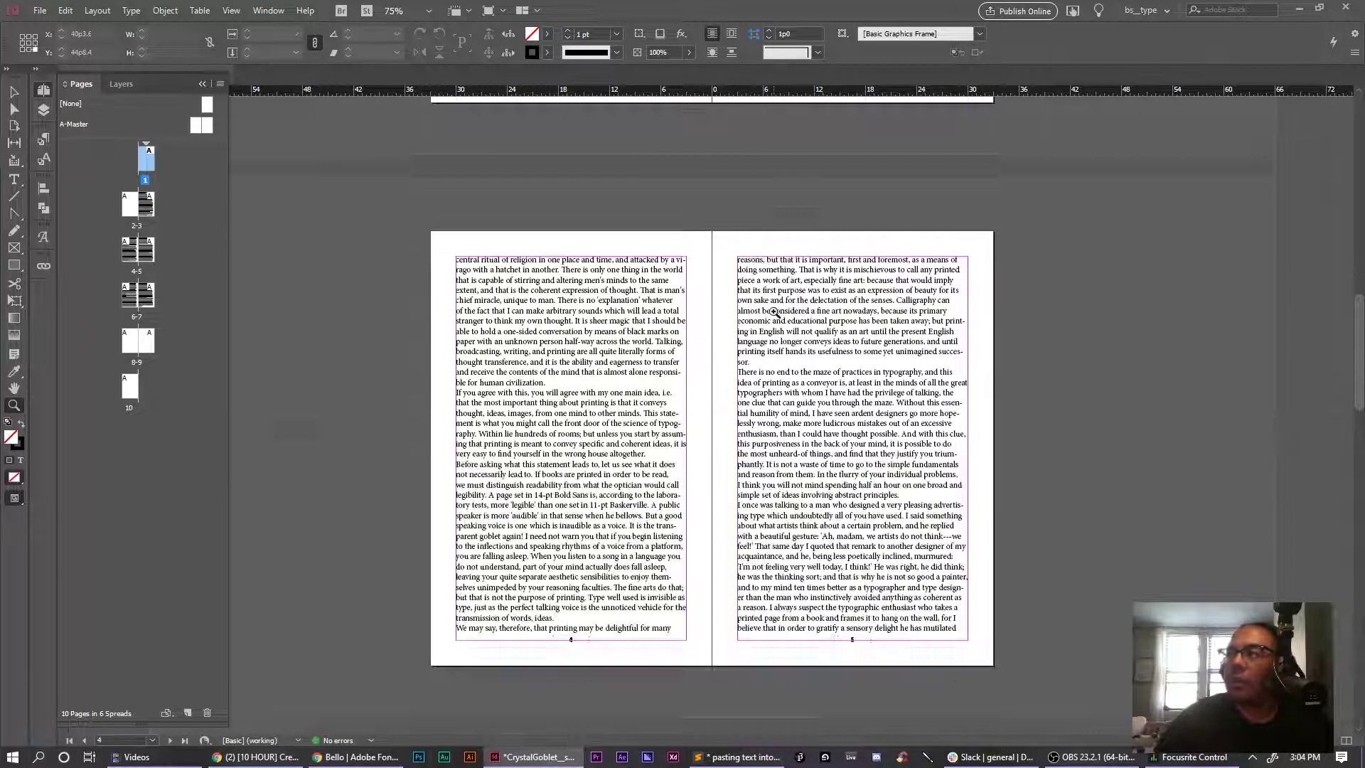
scroll(774, 311, down, 8)
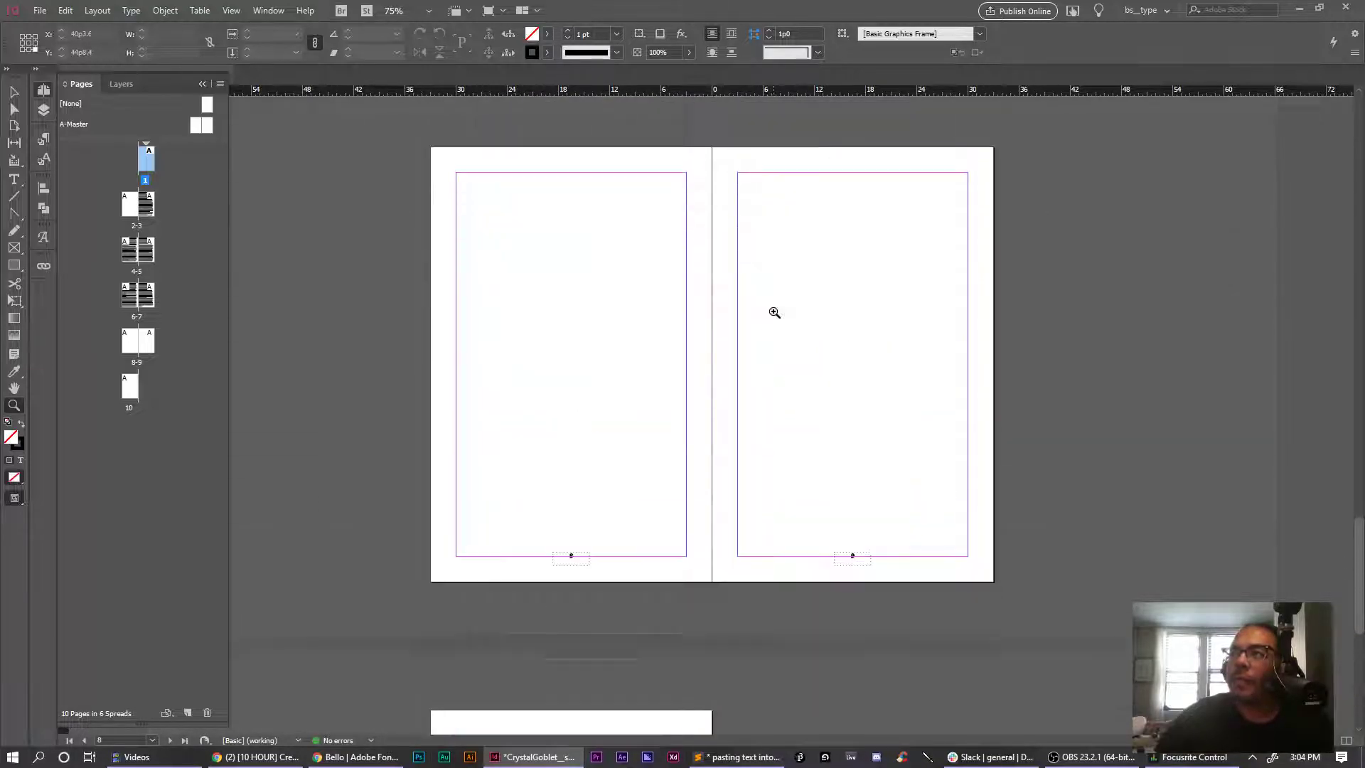
scroll(774, 312, up, 6)
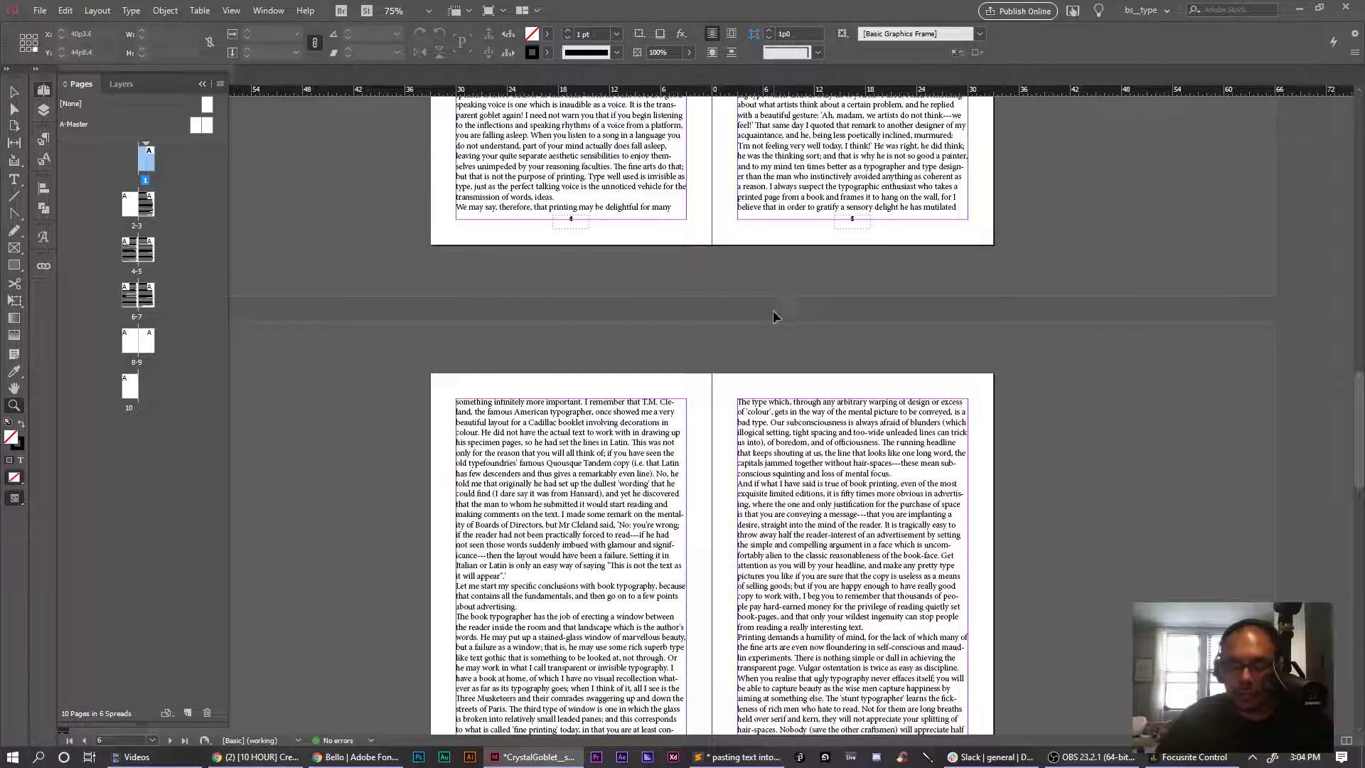
Hide the guides and frame edges to review the page numbers on the clean pages
key(ctrl+semicolon)
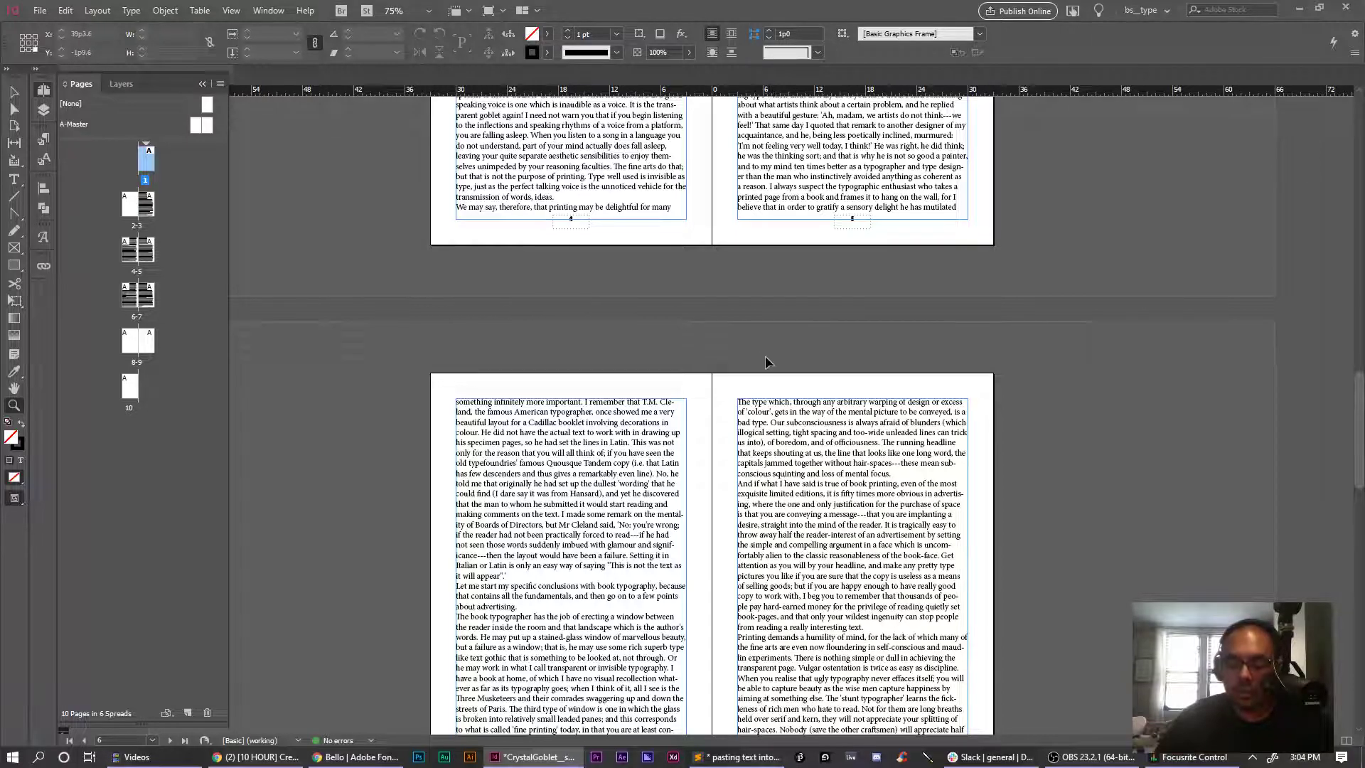
scroll(782, 362, down, 8)
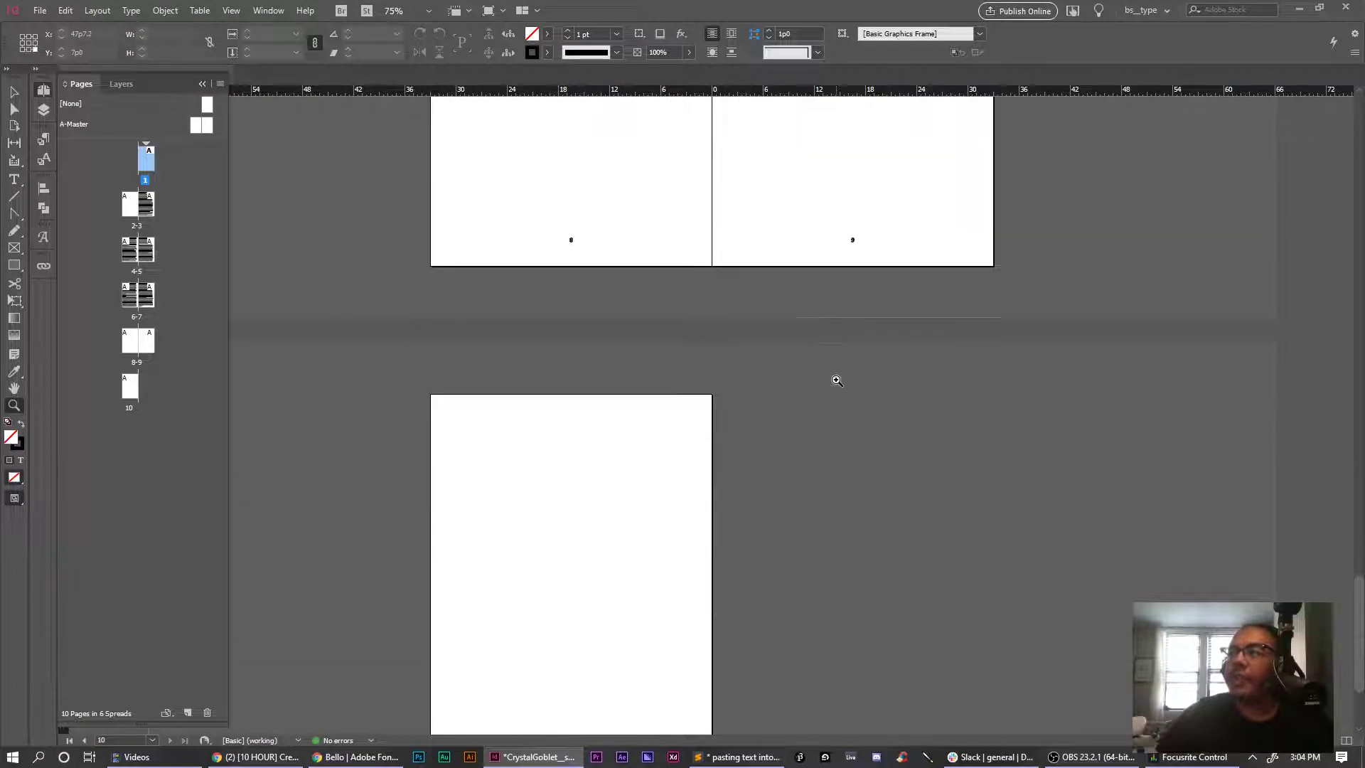
scroll(836, 380, down, 2)
scroll(836, 380, up, 8)
scroll(837, 380, up, 10)
scroll(981, 384, down, 2)
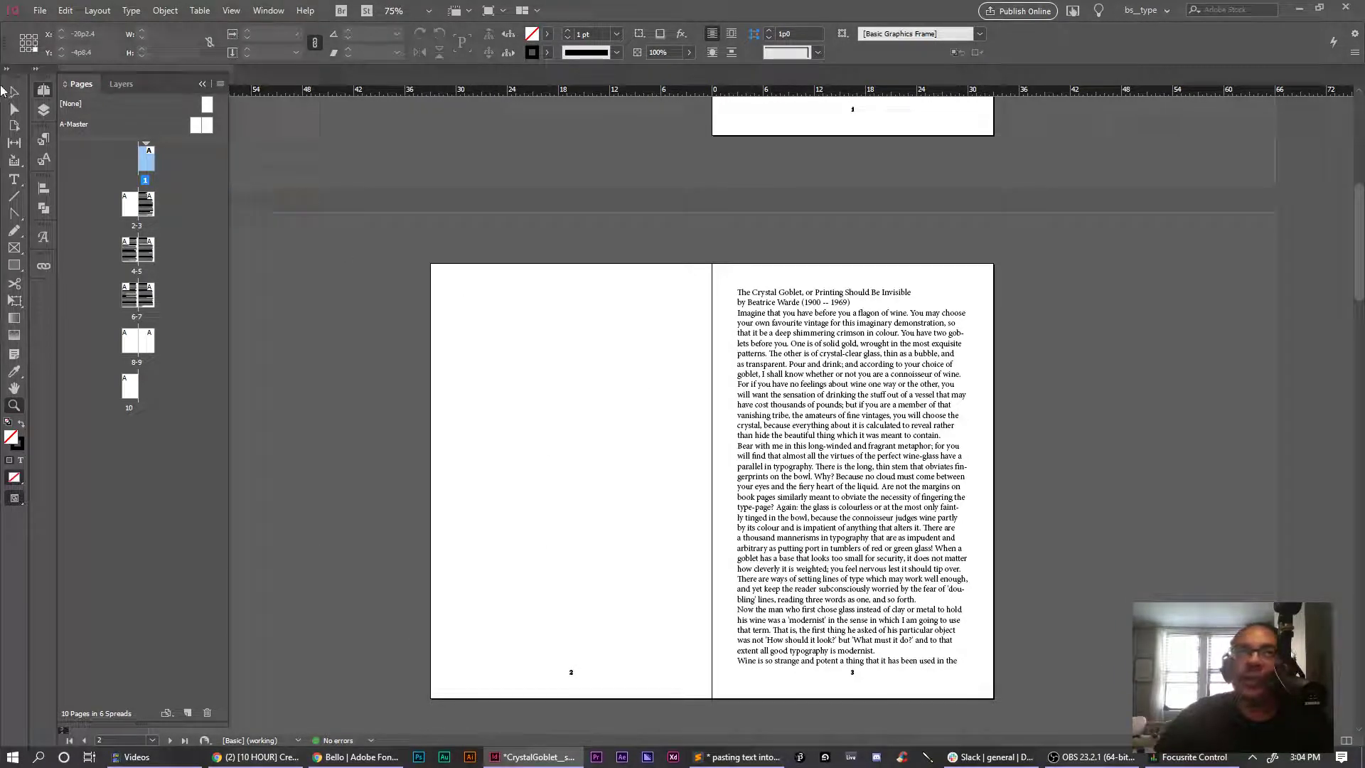
With the Selection tool, examine page 1, the text frame on page 3 and the blank page 2
click(11, 94)
scroll(908, 377, up, 7)
scroll(907, 379, down, 9)
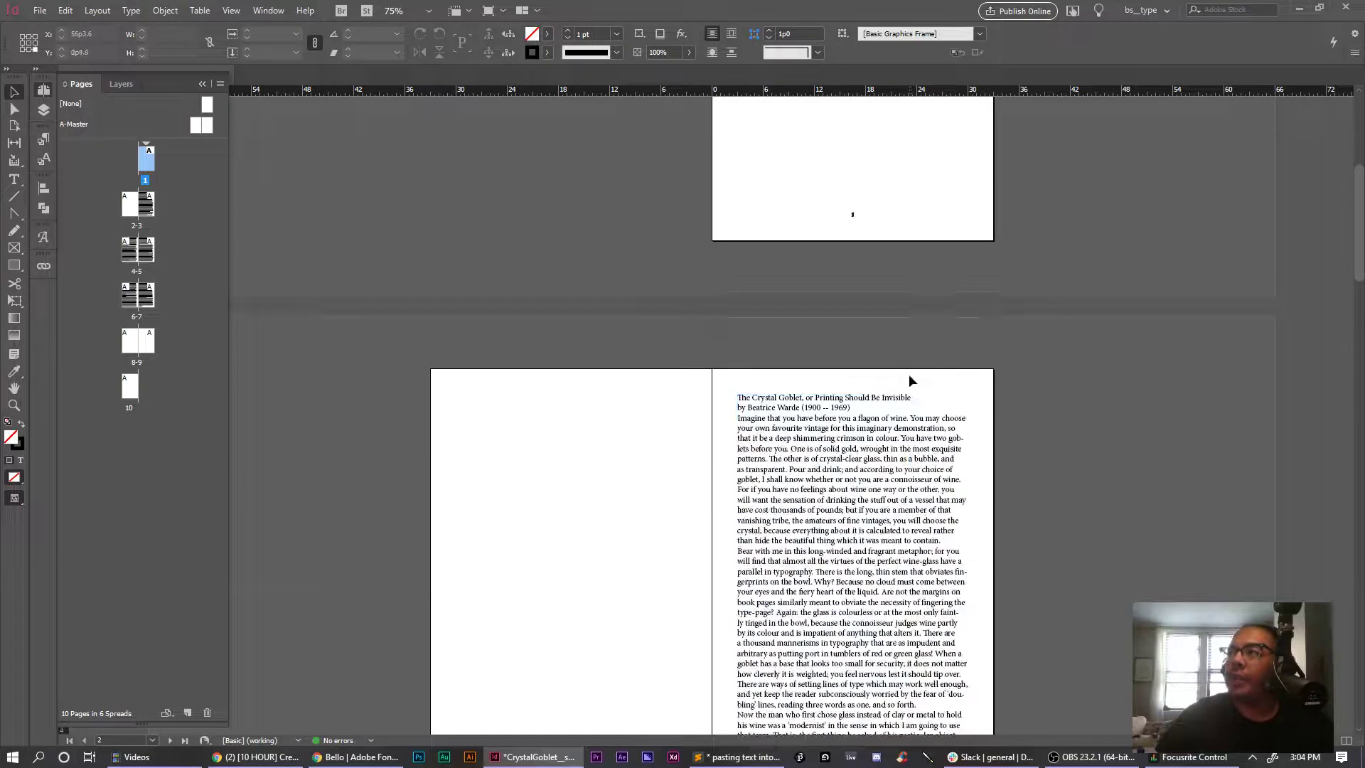
scroll(897, 390, up, 10)
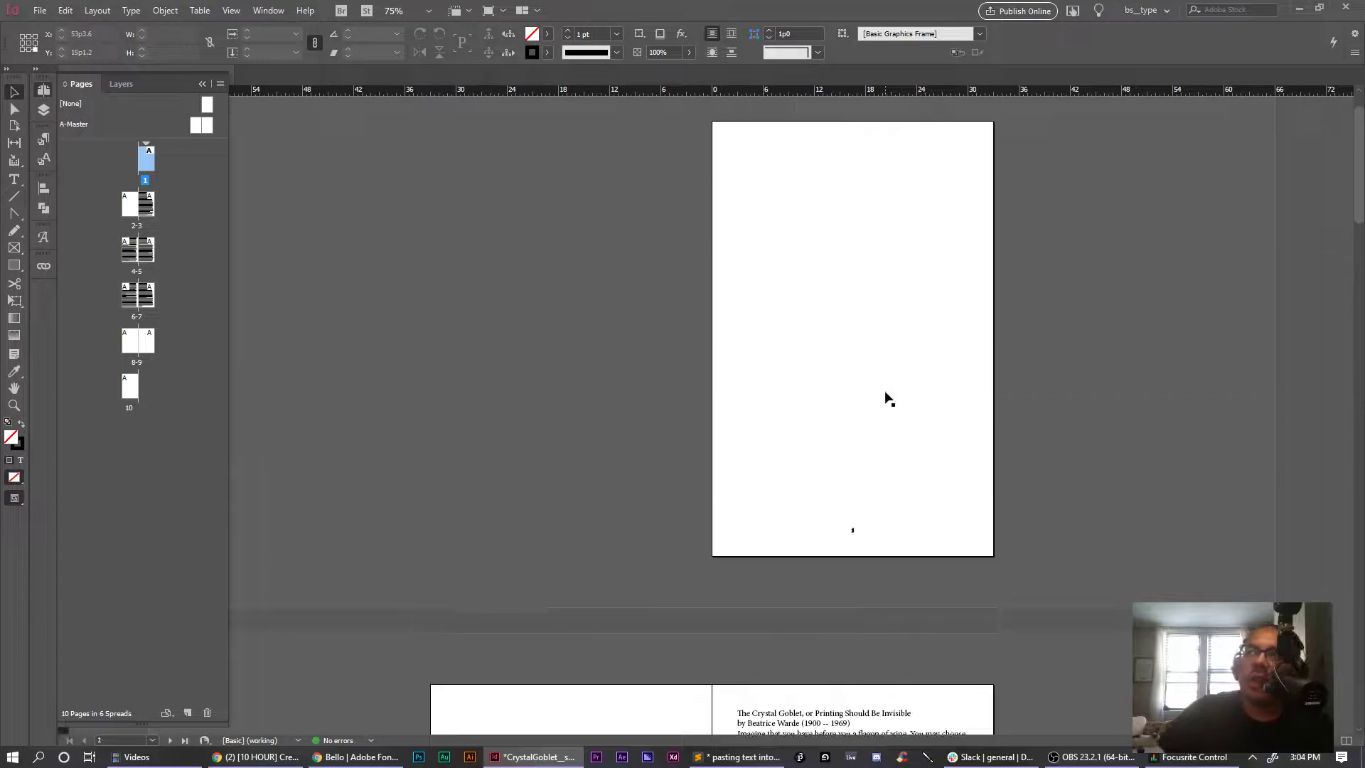
scroll(885, 396, down, 11)
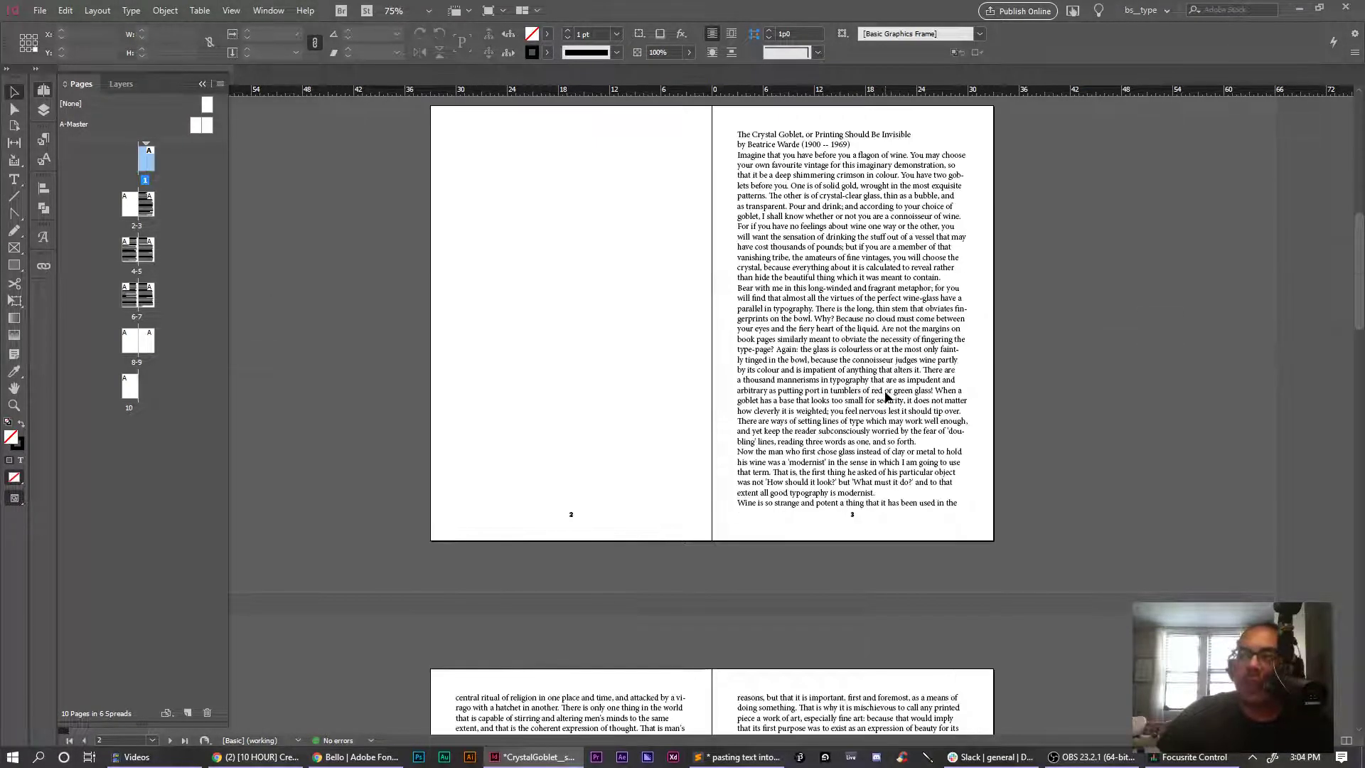
click(880, 396)
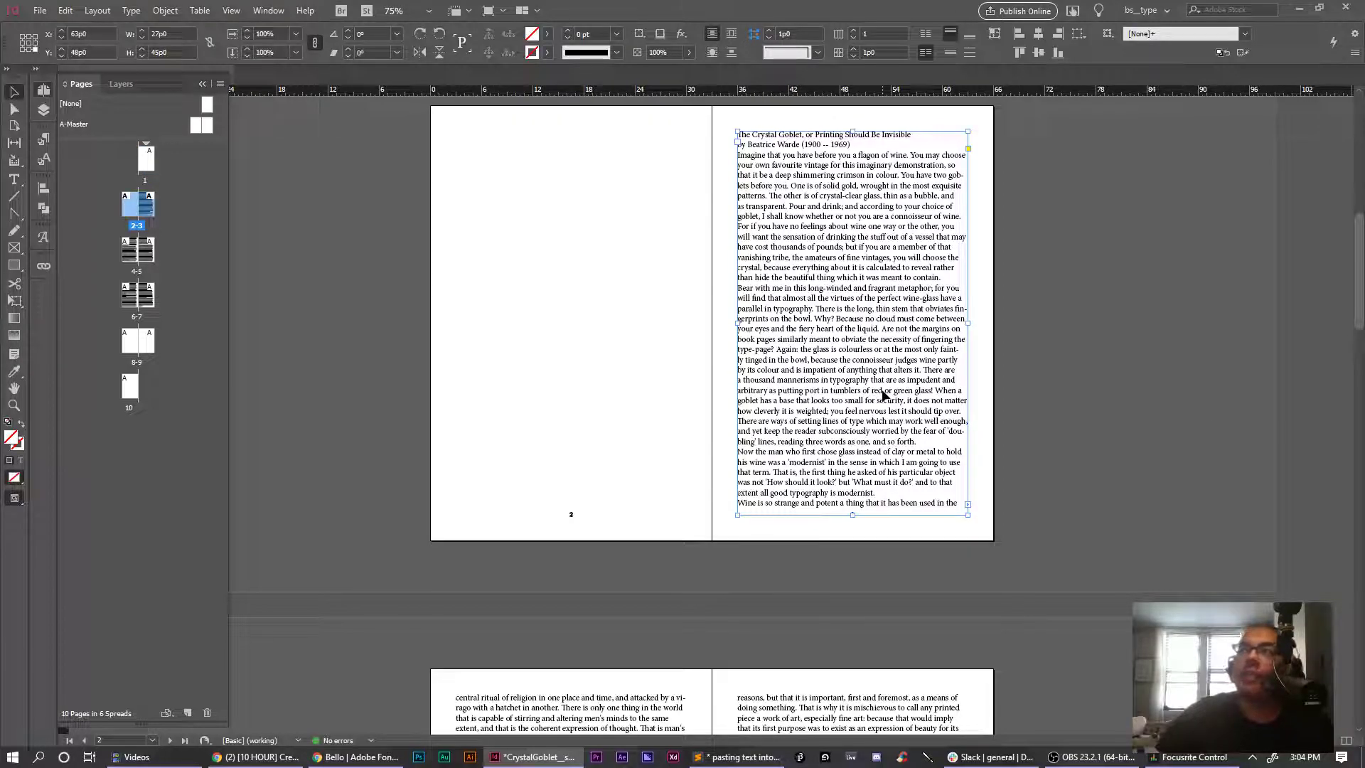
click(566, 462)
scroll(566, 461, down, 6)
scroll(641, 451, up, 6)
scroll(640, 452, down, 13)
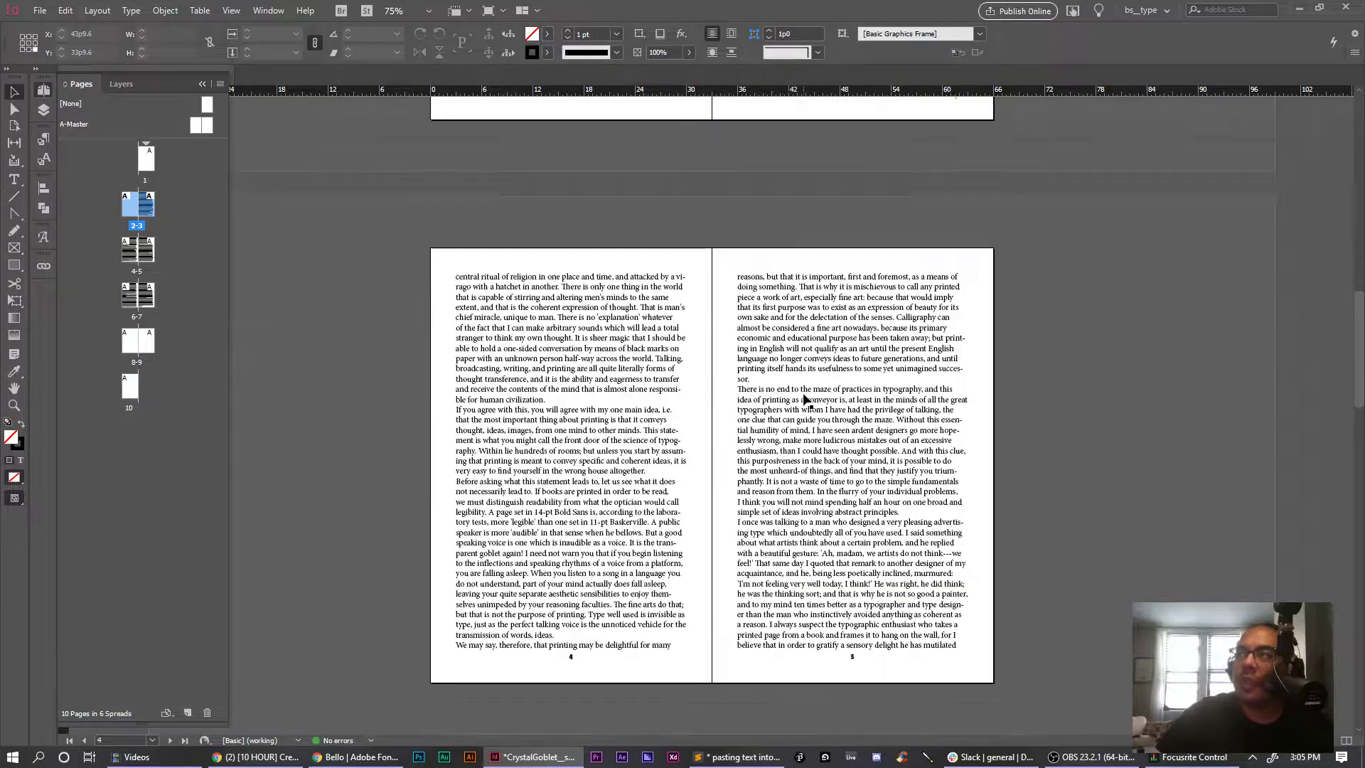
Select the text frame on page 3 and examine how the text and page numbers run across the following spreads
scroll(817, 398, up, 12)
click(853, 338)
scroll(853, 339, down, 14)
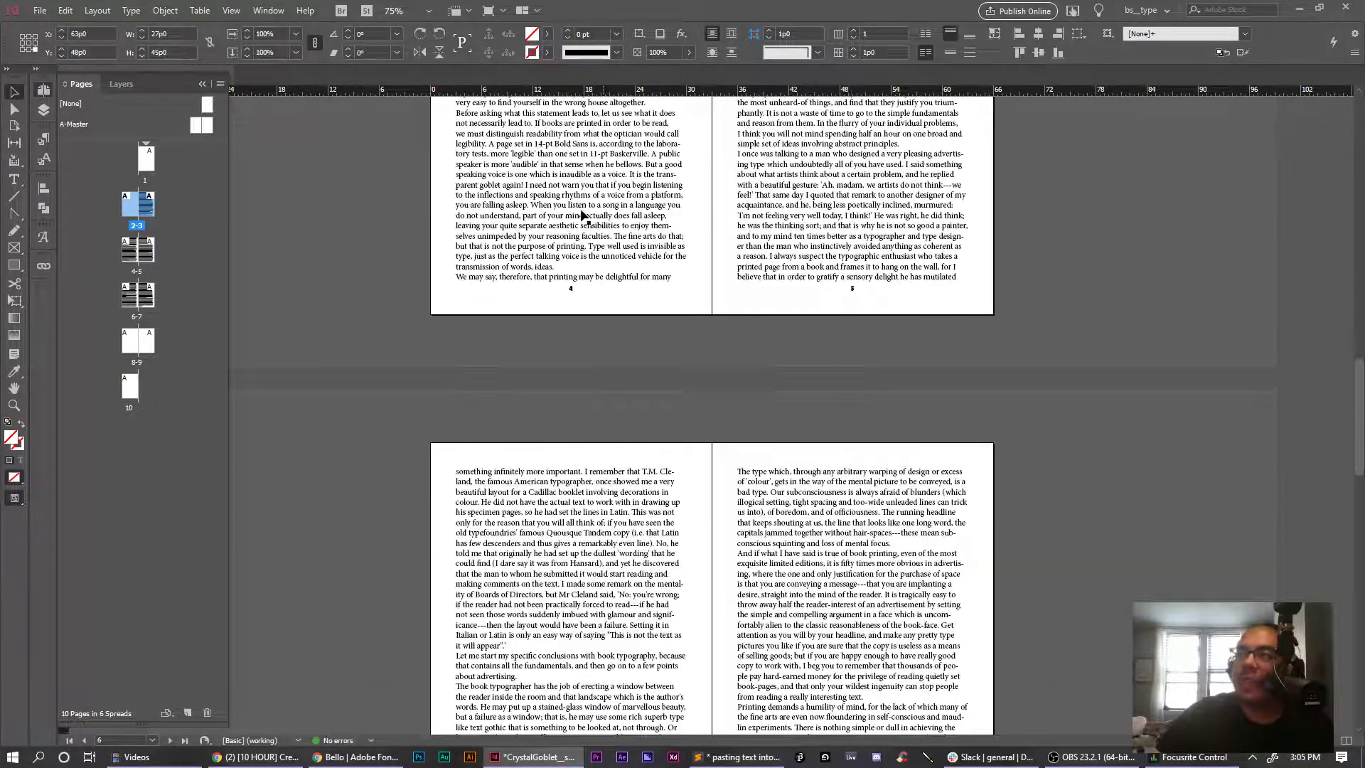
scroll(746, 270, up, 5)
scroll(744, 273, down, 5)
scroll(719, 493, up, 6)
scroll(954, 497, down, 5)
scroll(954, 496, up, 5)
scroll(954, 497, up, 15)
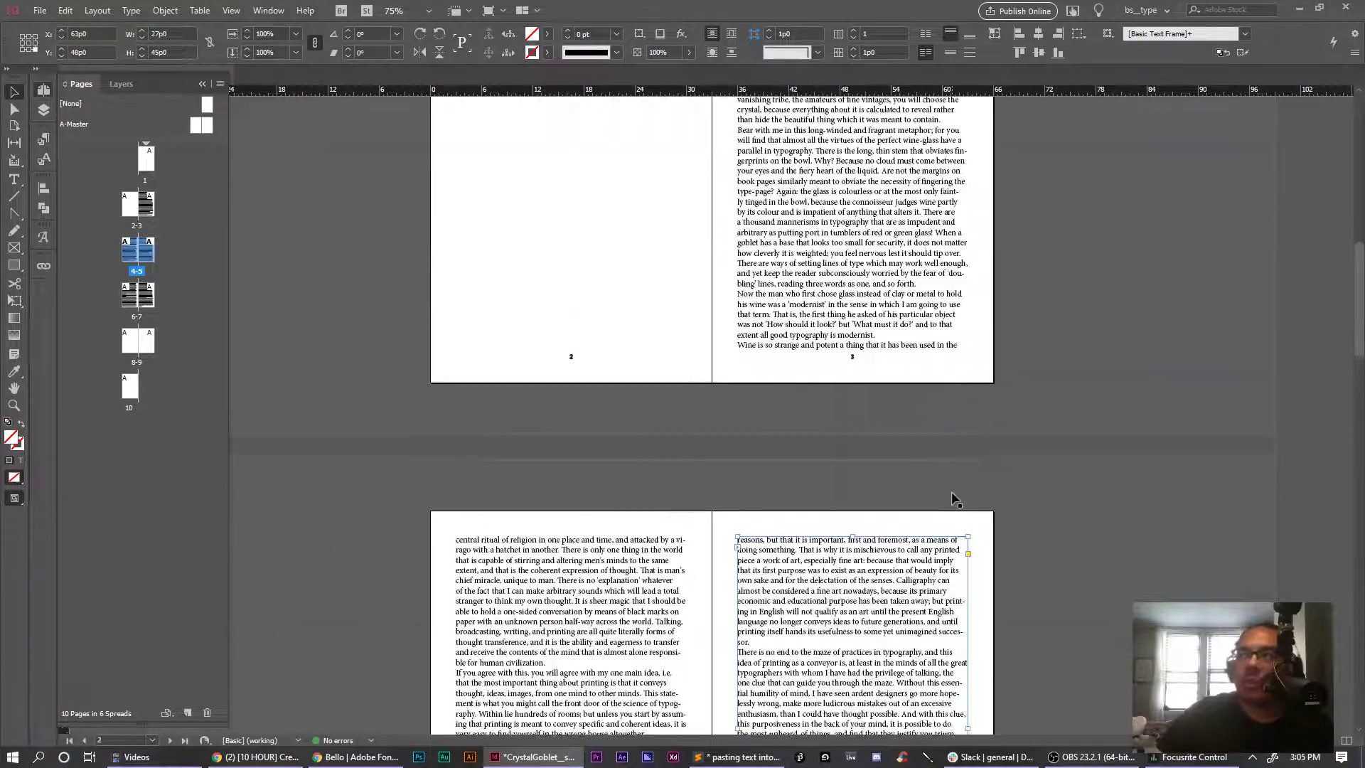
Compare the page number on the blank first page with those on the 2–3 spread
scroll(954, 497, up, 3)
scroll(954, 497, down, 6)
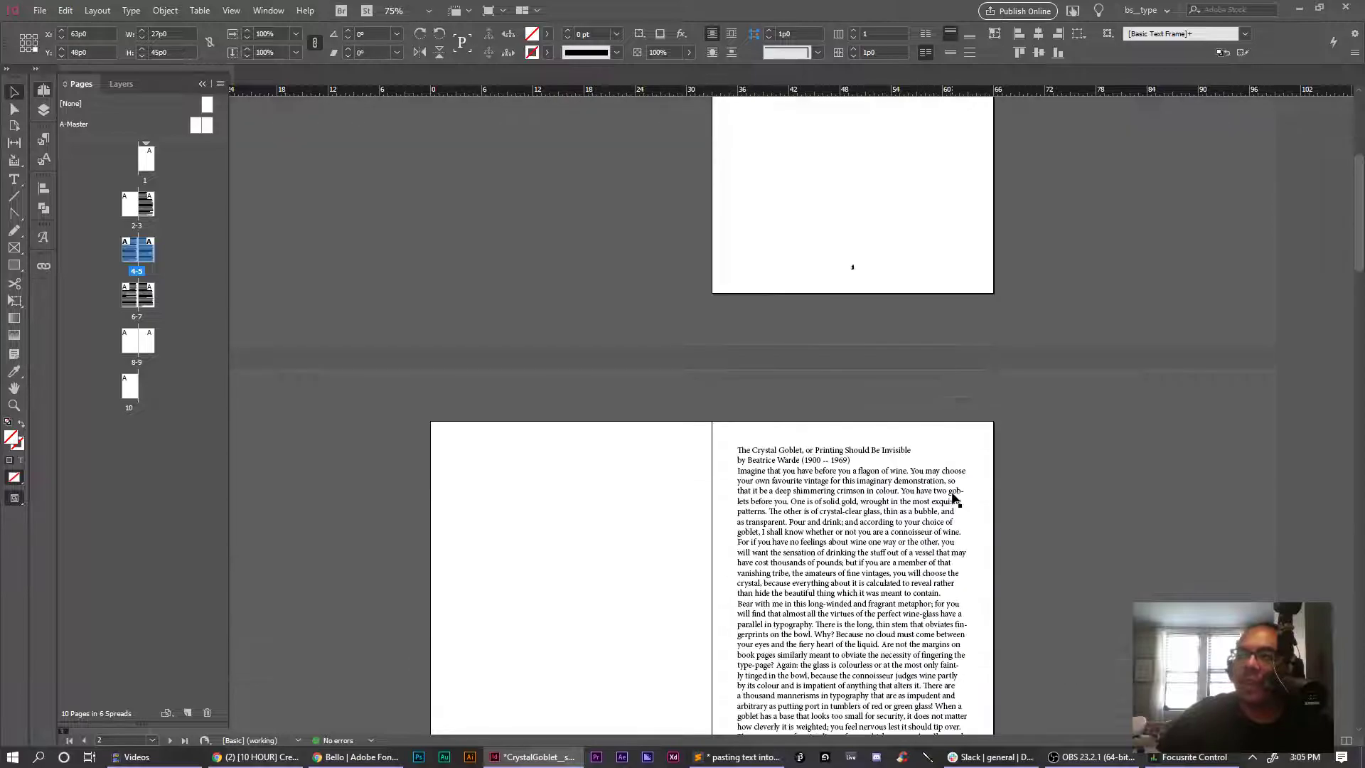
scroll(868, 446, up, 5)
scroll(869, 445, down, 3)
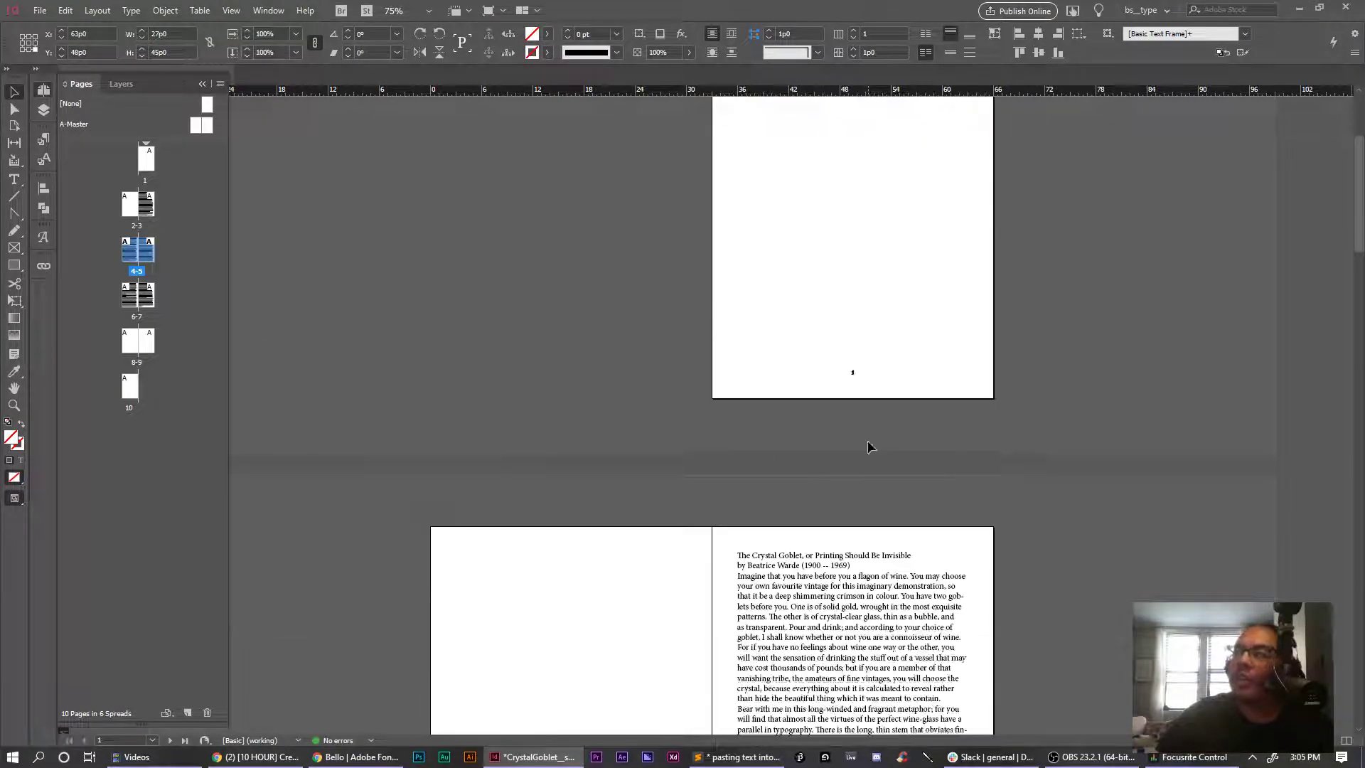
scroll(822, 426, up, 3)
scroll(822, 425, down, 4)
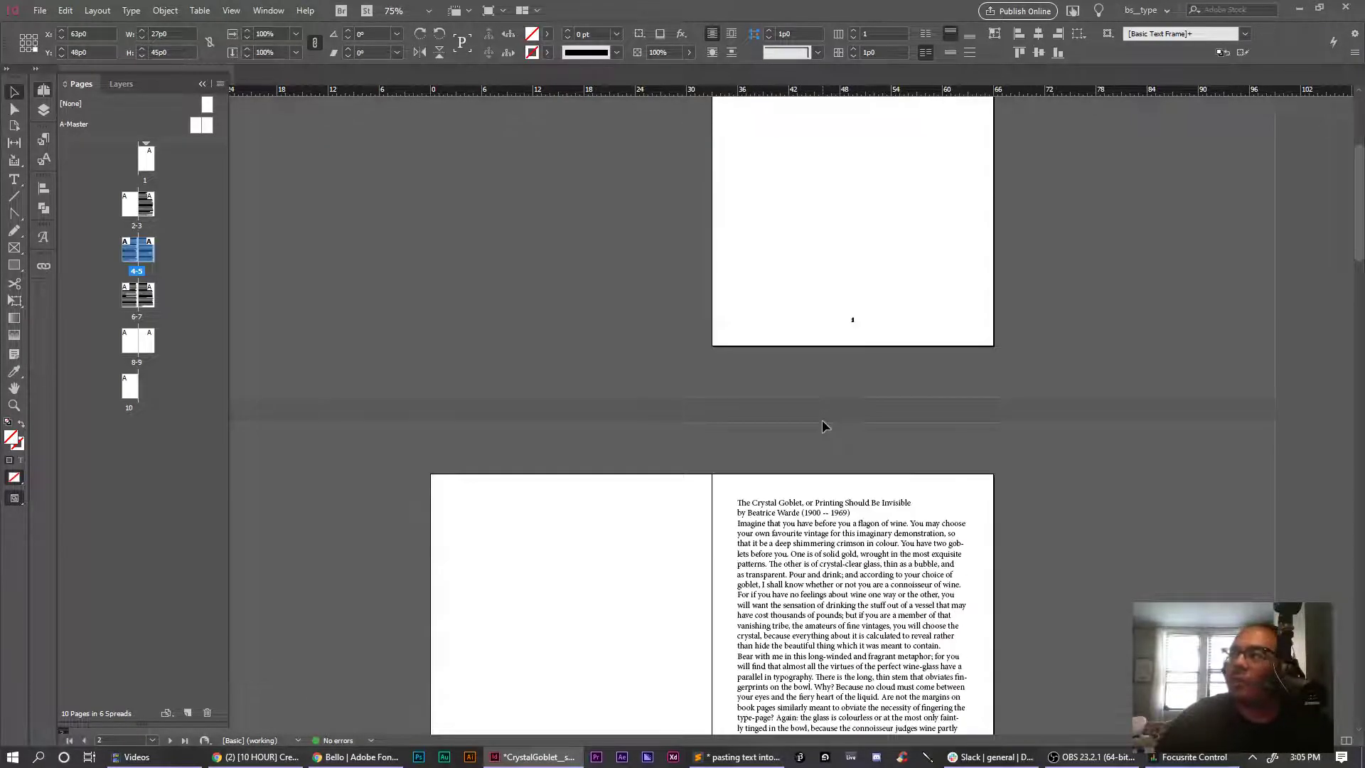
click(148, 160)
click(142, 210)
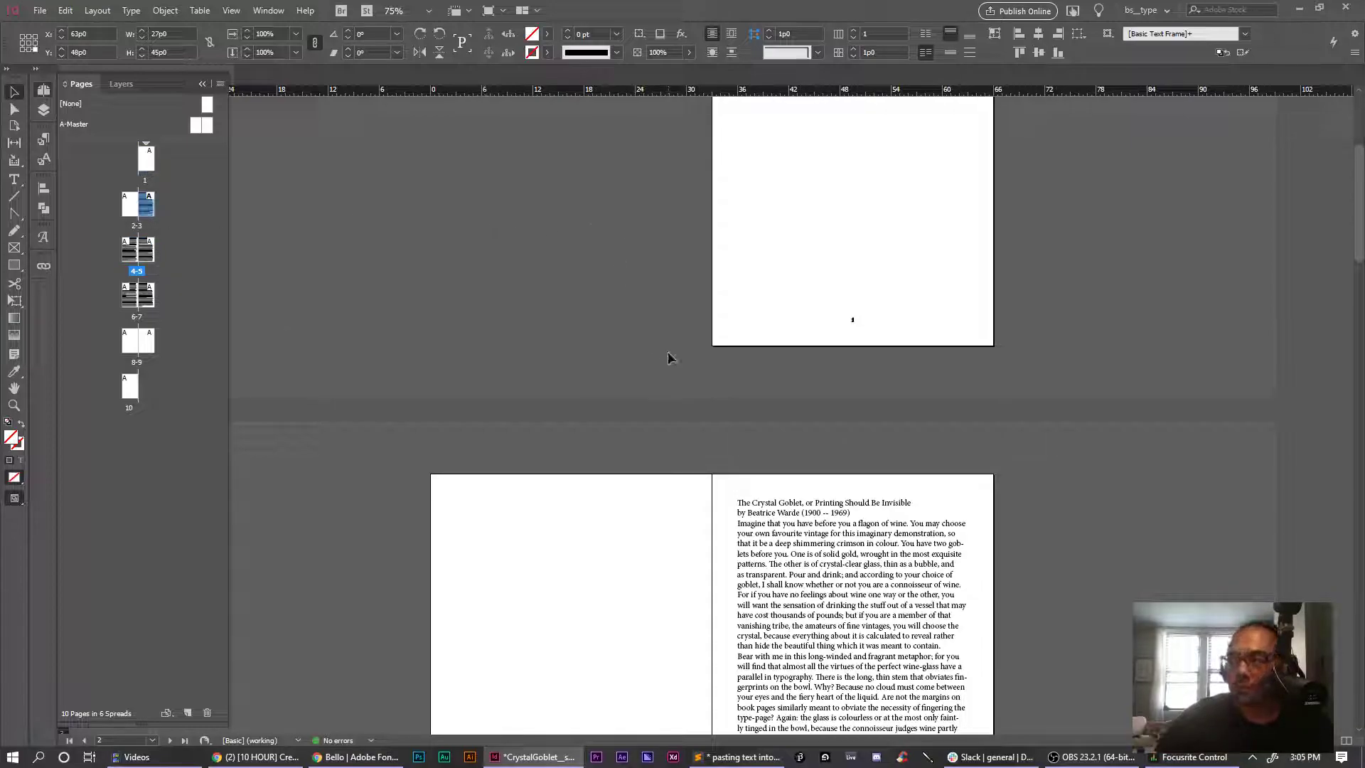
scroll(761, 354, down, 8)
scroll(762, 353, up, 13)
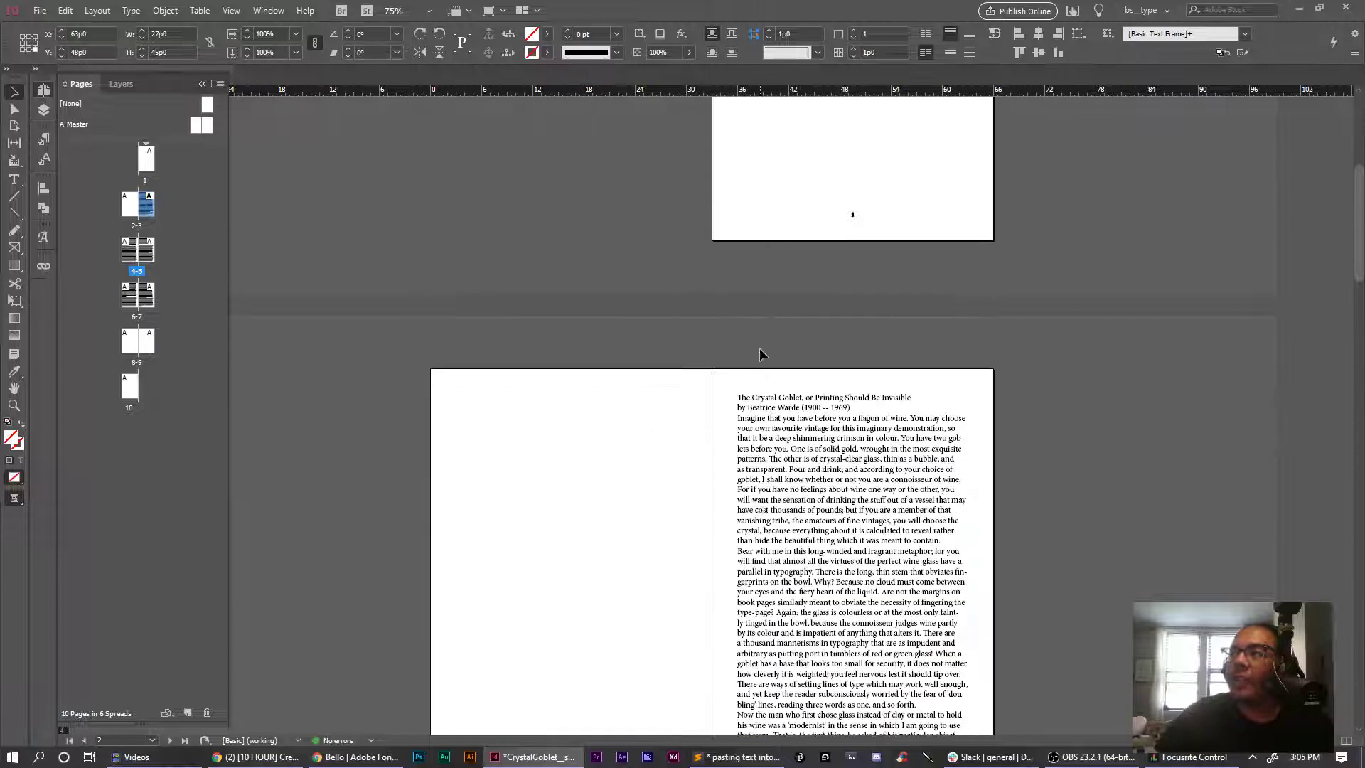
scroll(855, 349, down, 4)
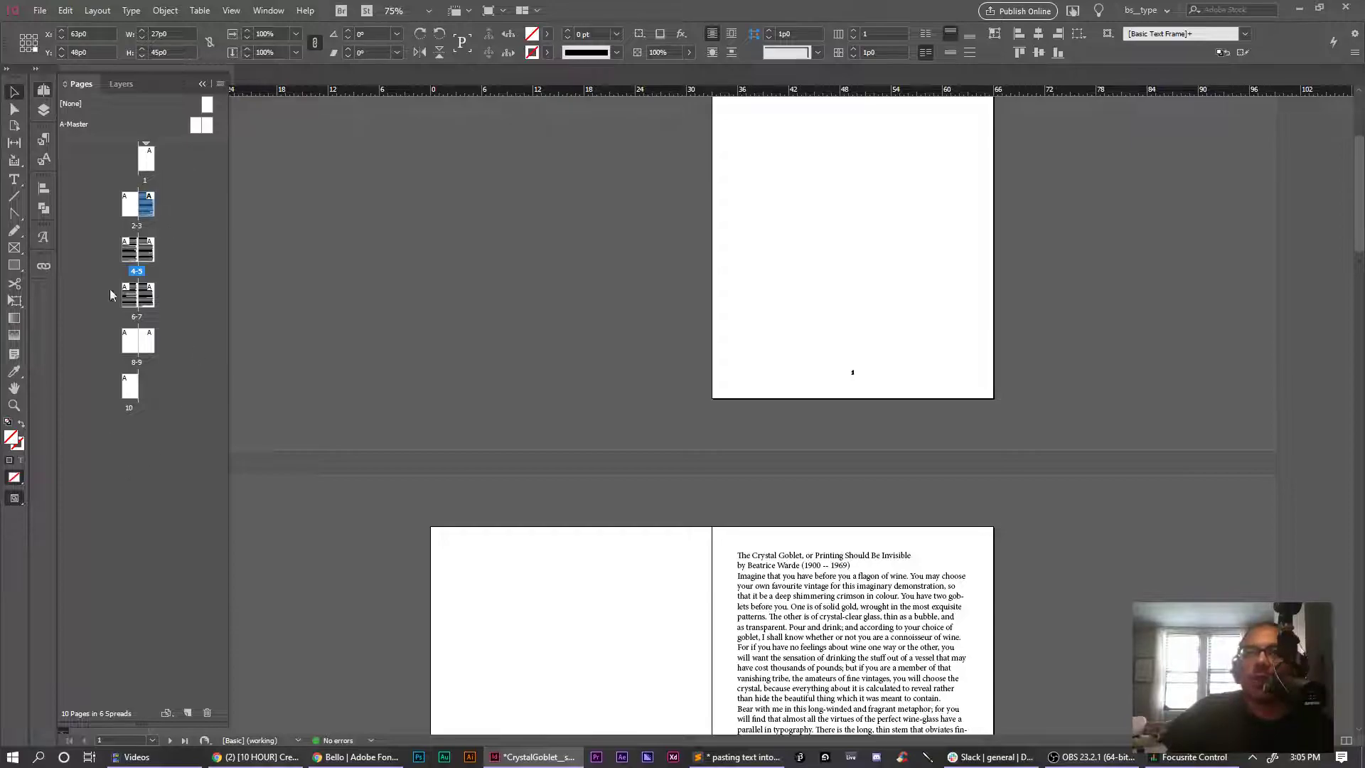
Make page 1 the active page and review the page numbering from there to page 10
click(882, 394)
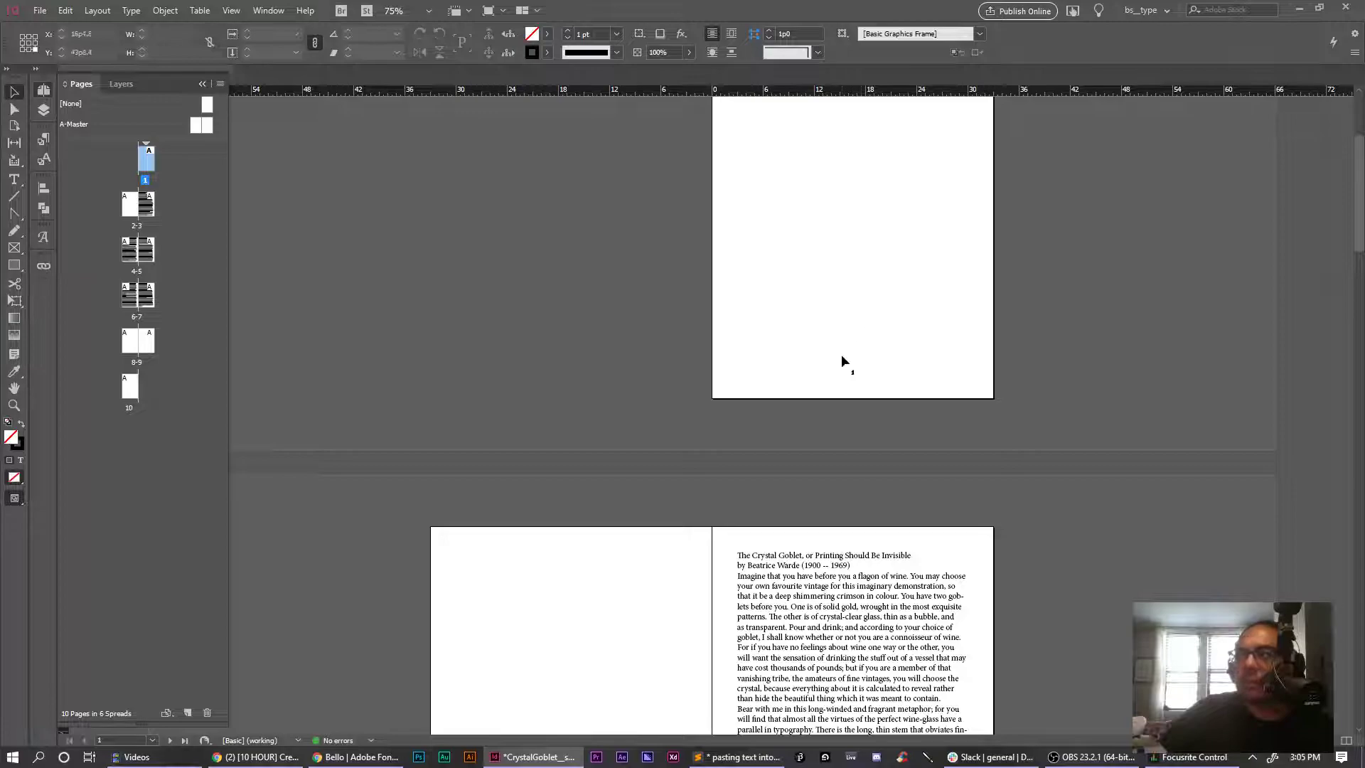
scroll(842, 356, down, 6)
scroll(841, 359, up, 6)
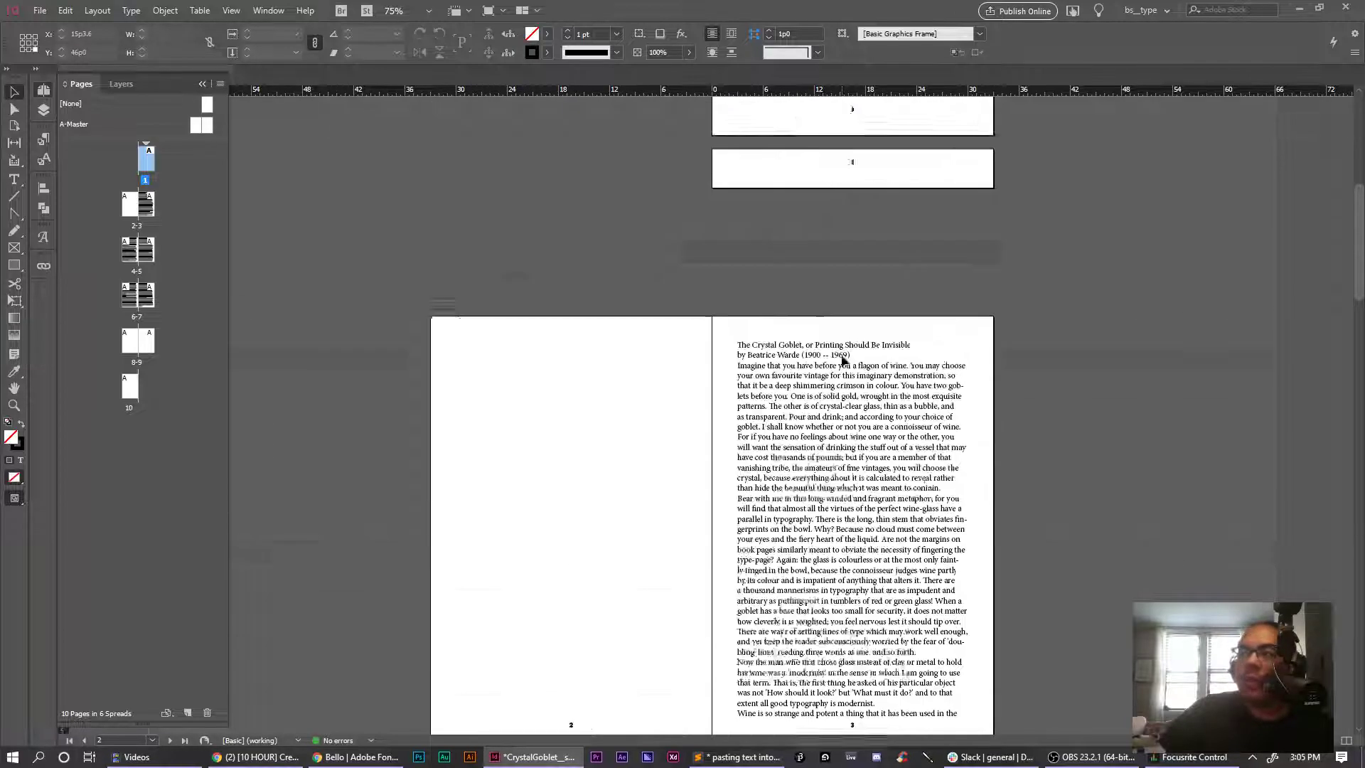
scroll(841, 359, down, 4)
scroll(841, 359, up, 6)
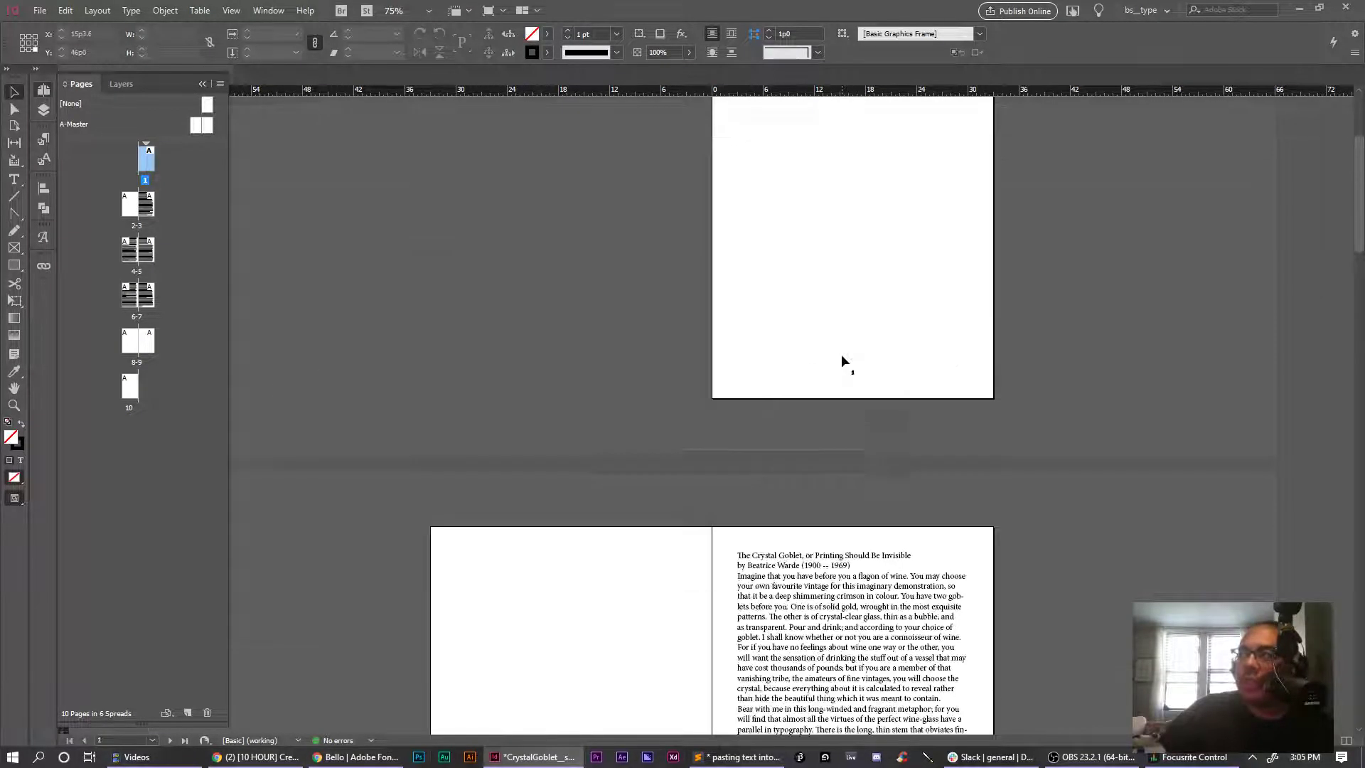
scroll(889, 506, down, 4)
scroll(702, 552, down, 20)
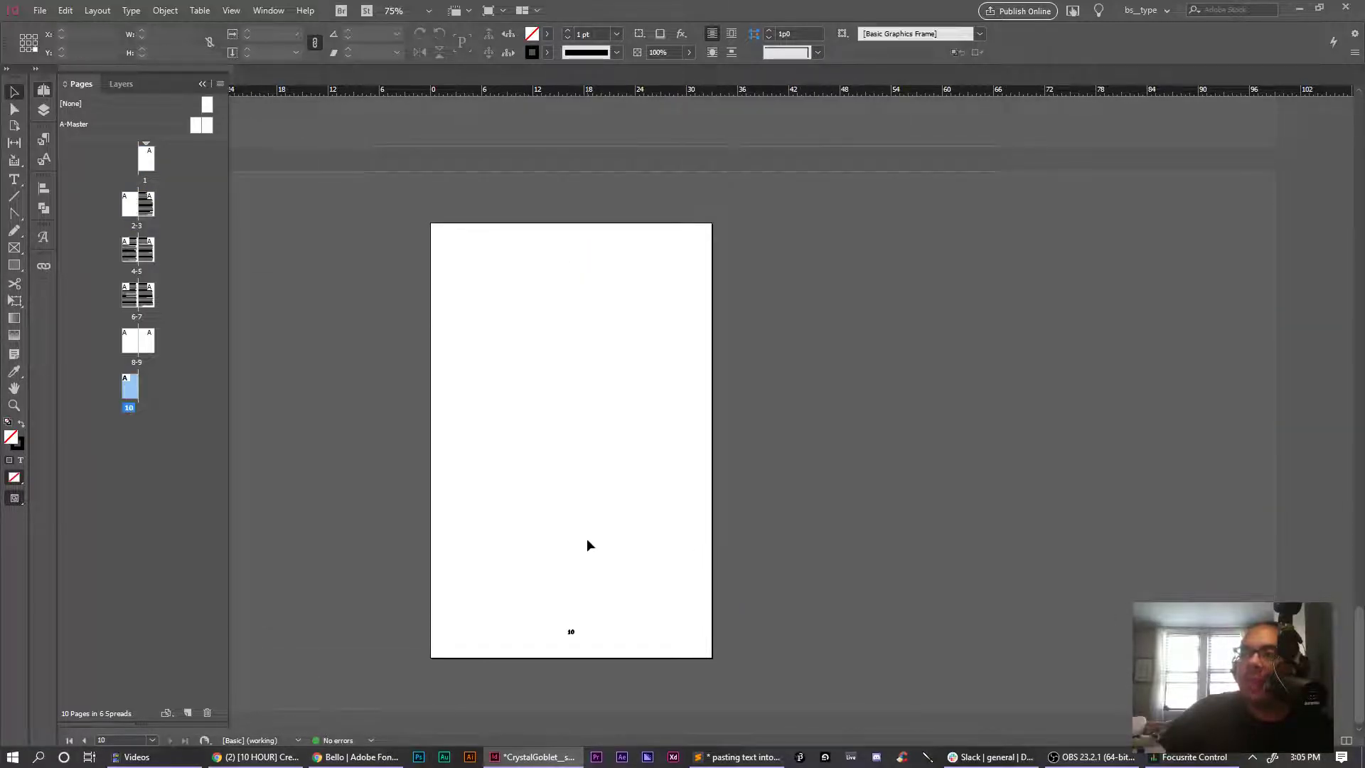
Examine the page numbers on blank pages 10, 8–9 and 1, then return to the 2–3 spread
scroll(586, 540, up, 12)
scroll(597, 561, up, 5)
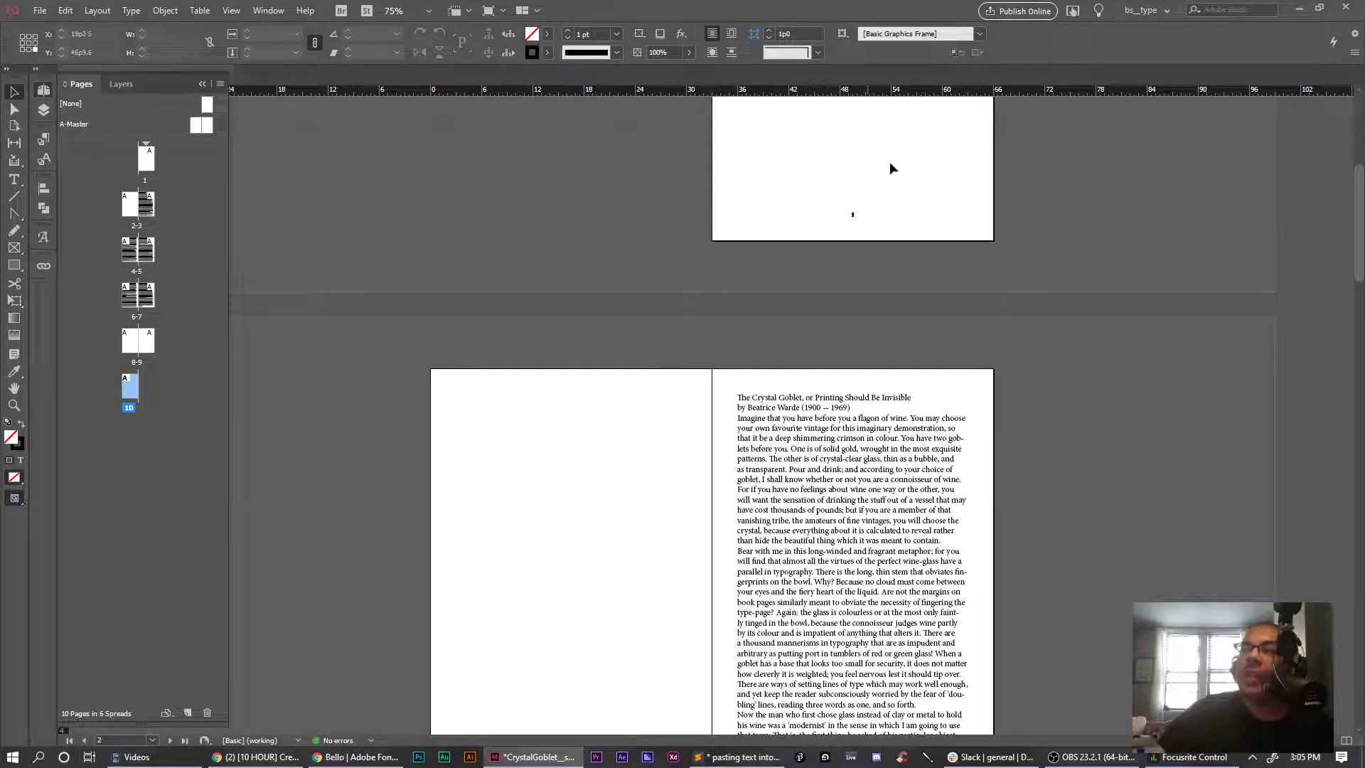
scroll(685, 407, down, 5)
scroll(685, 407, down, 5)
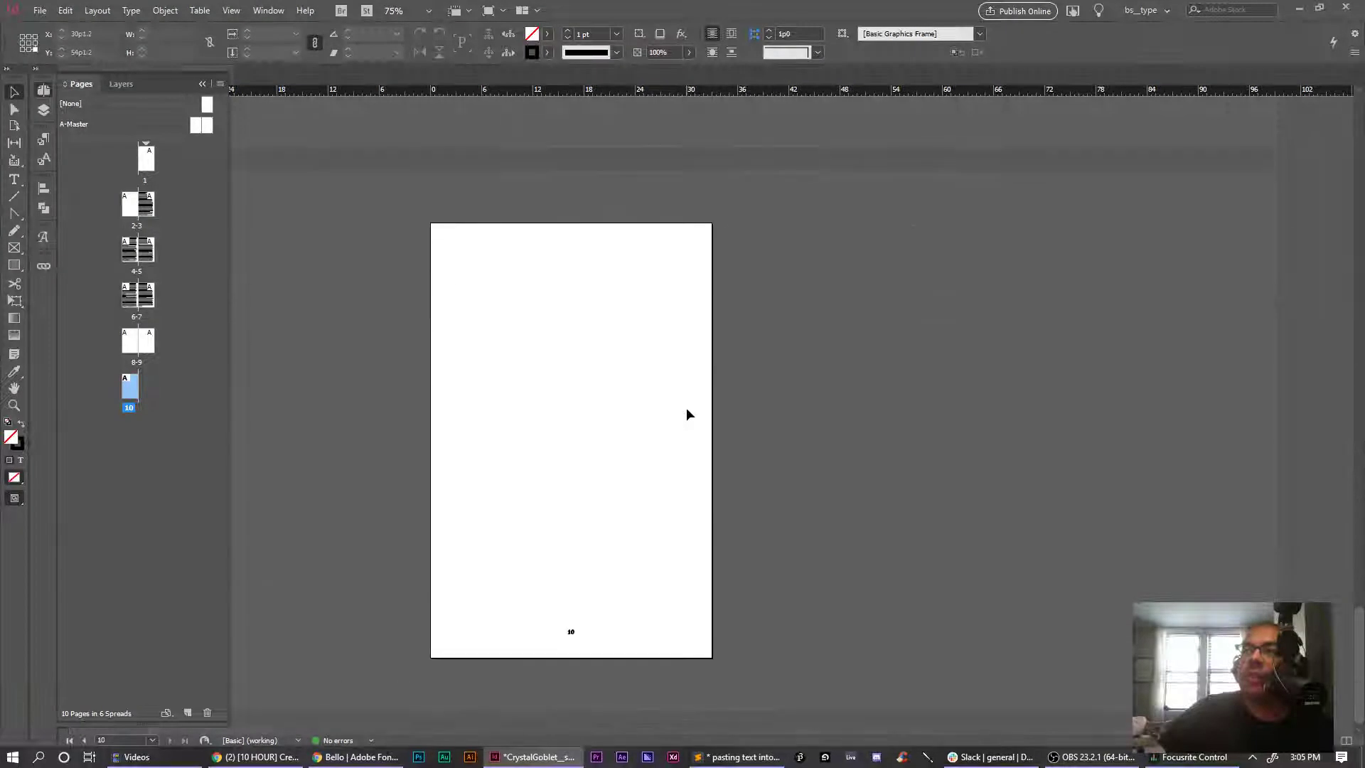
scroll(687, 408, up, 1)
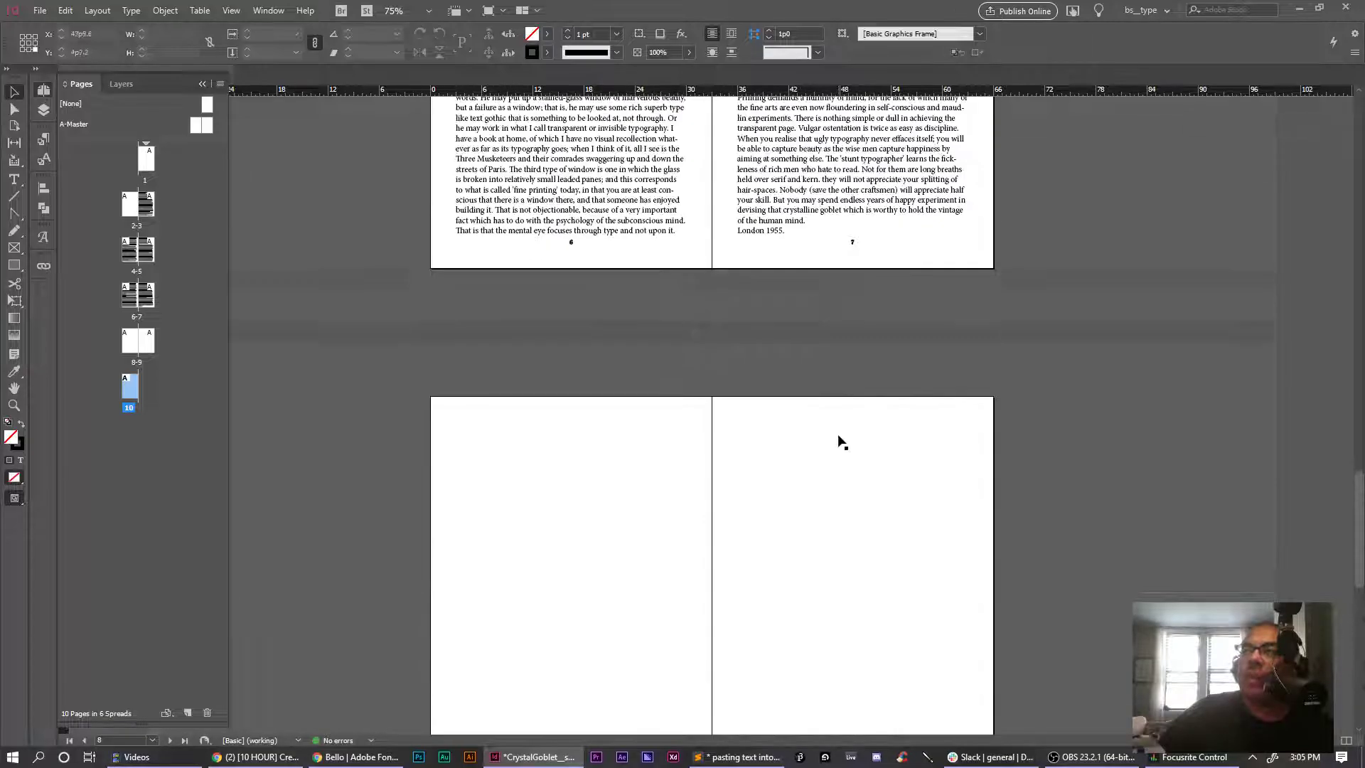
scroll(837, 434, down, 1)
click(837, 433)
click(560, 401)
scroll(560, 406, up, 12)
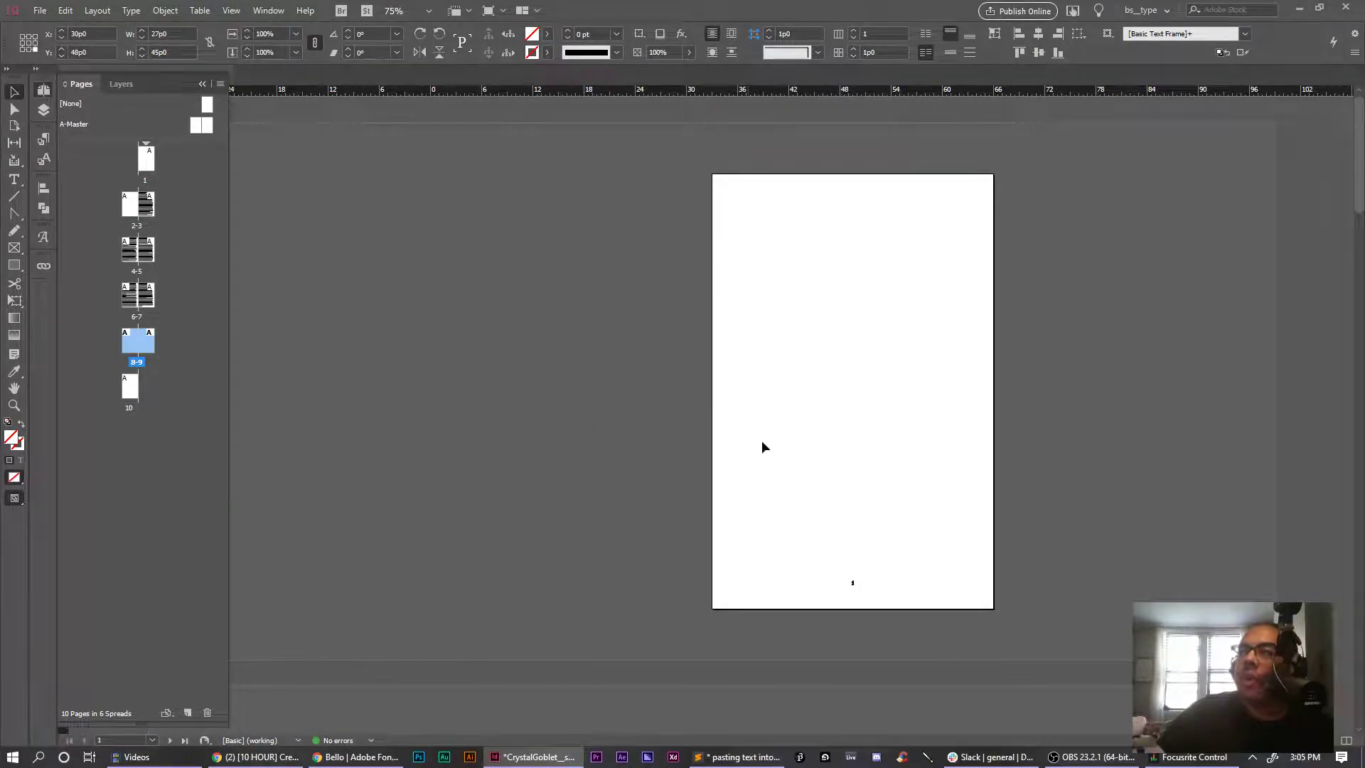
scroll(766, 432, down, 2)
scroll(750, 461, down, 3)
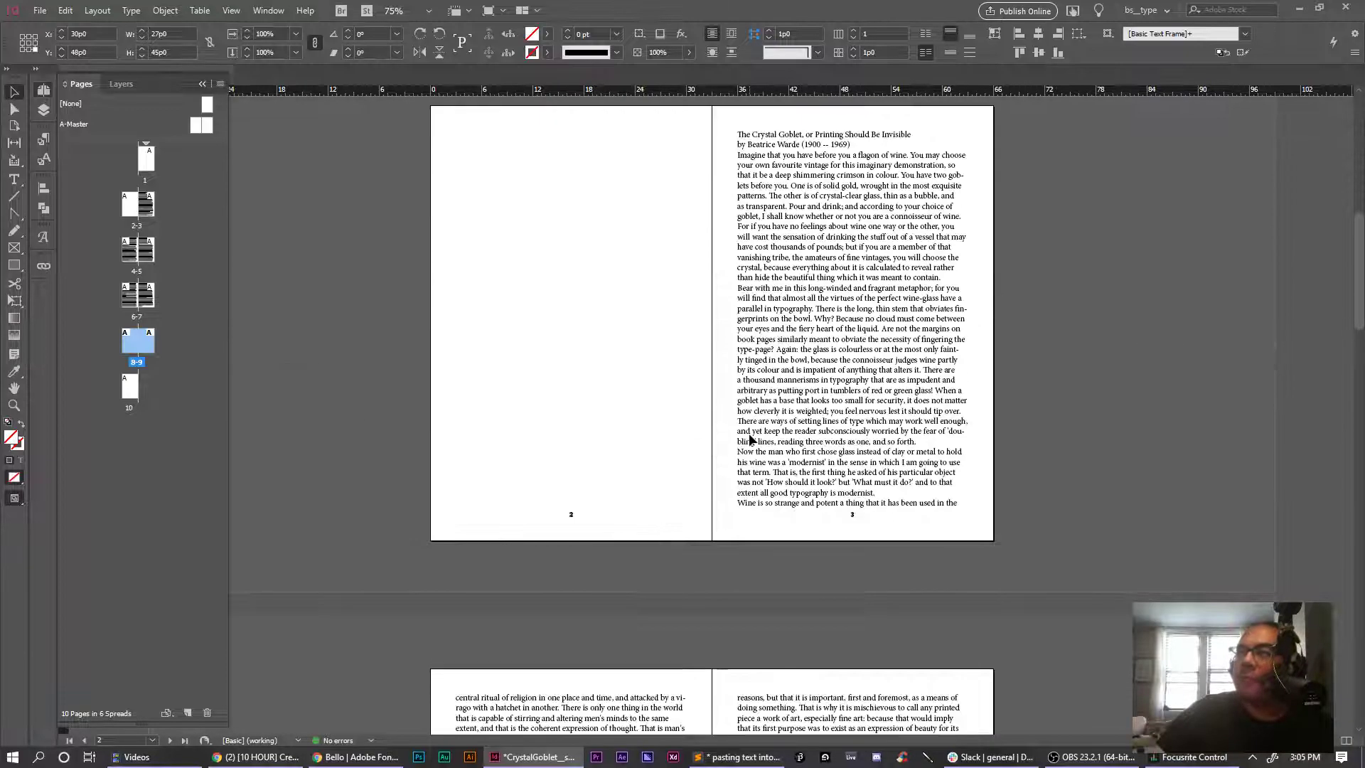
click(845, 532)
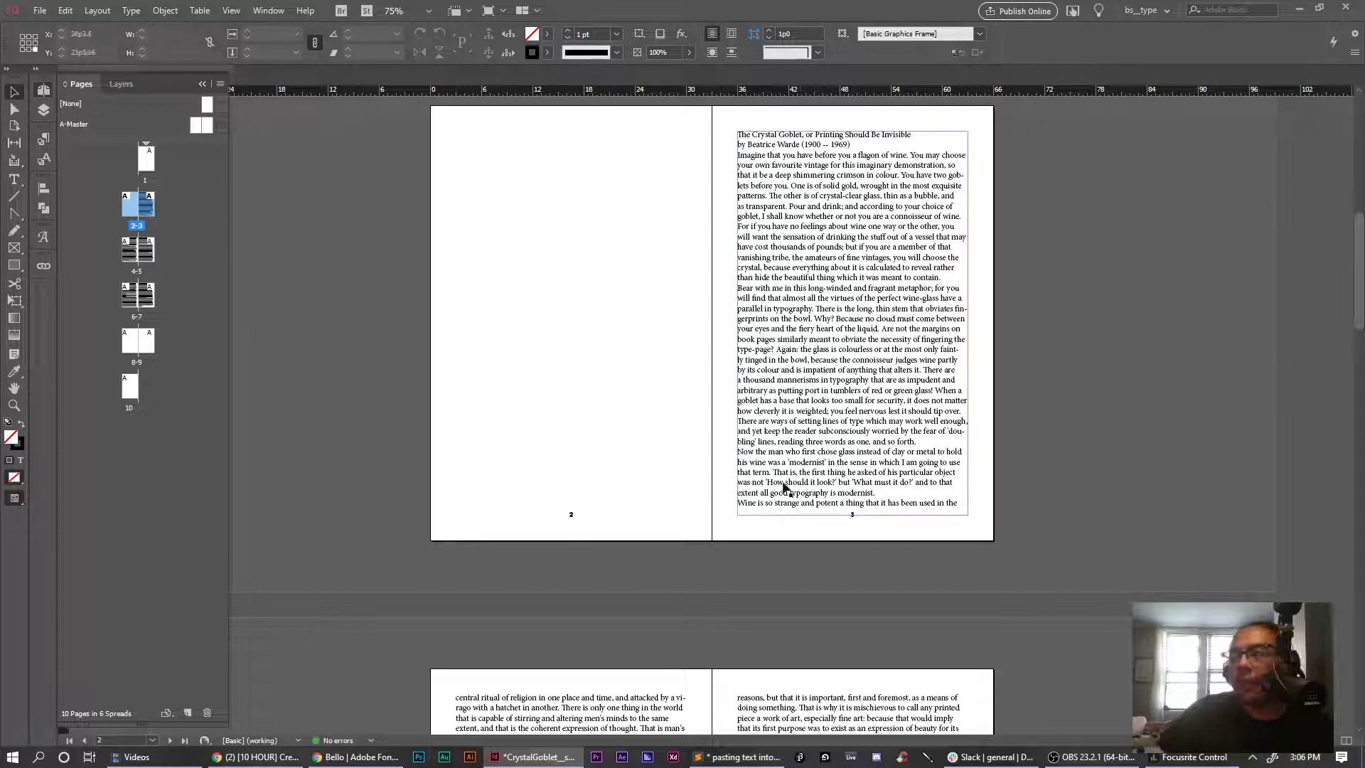
Start a new section on page 3 with its page numbering beginning at 1
click(198, 231)
click(147, 204)
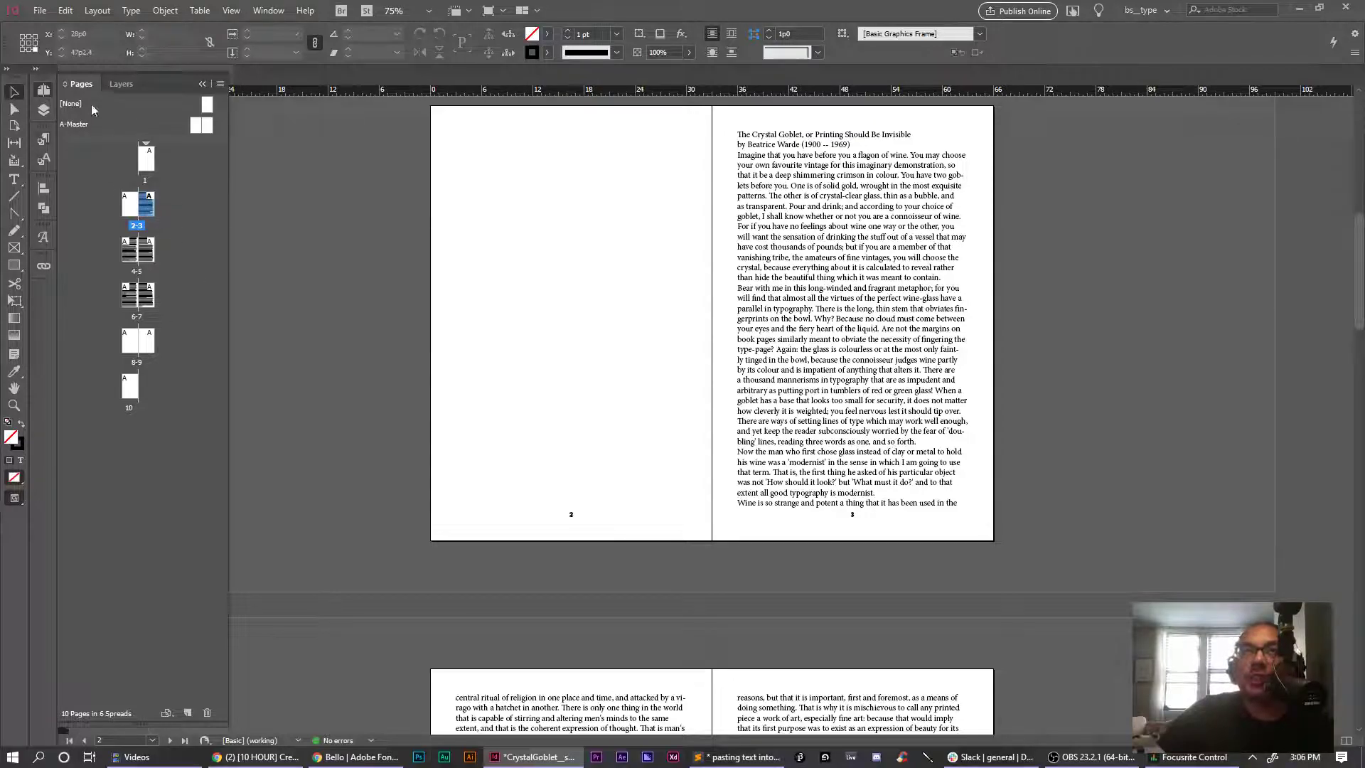
right_click(152, 214)
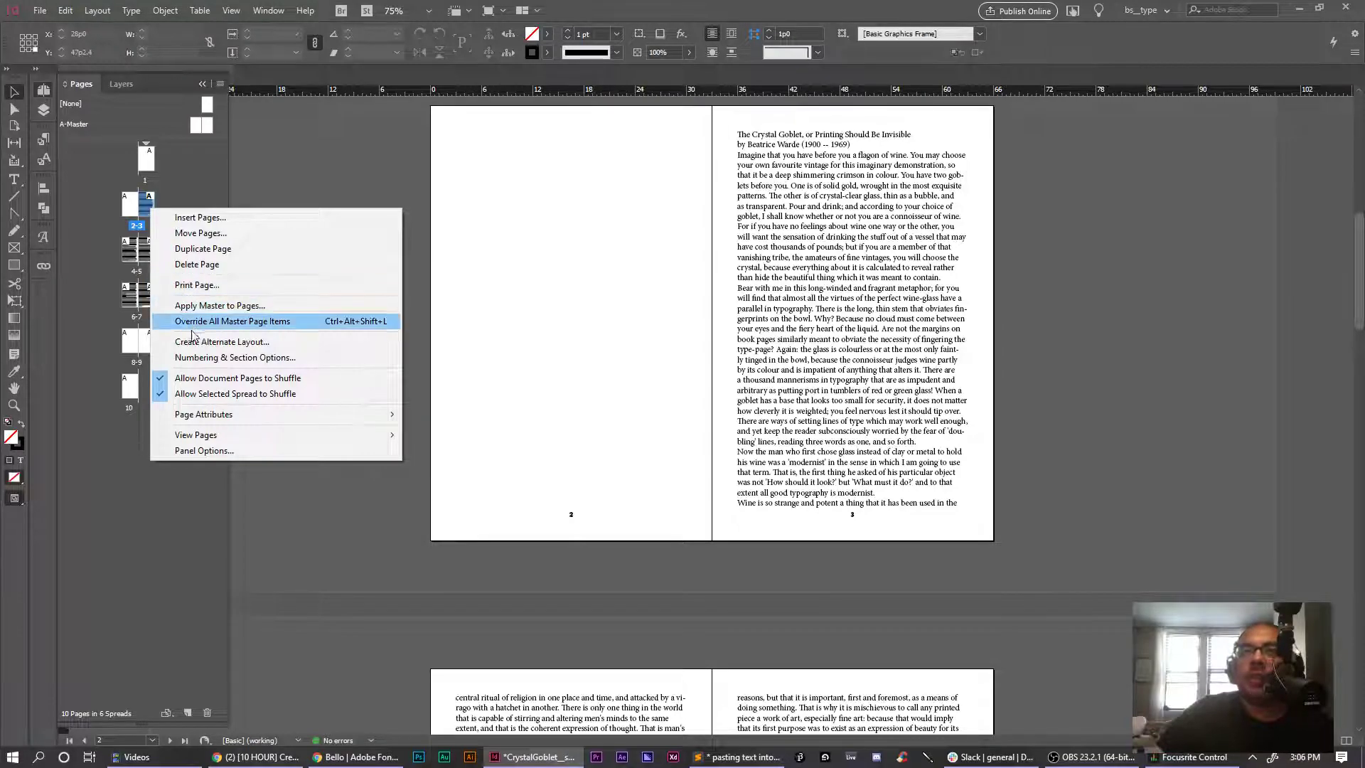
right_click(148, 212)
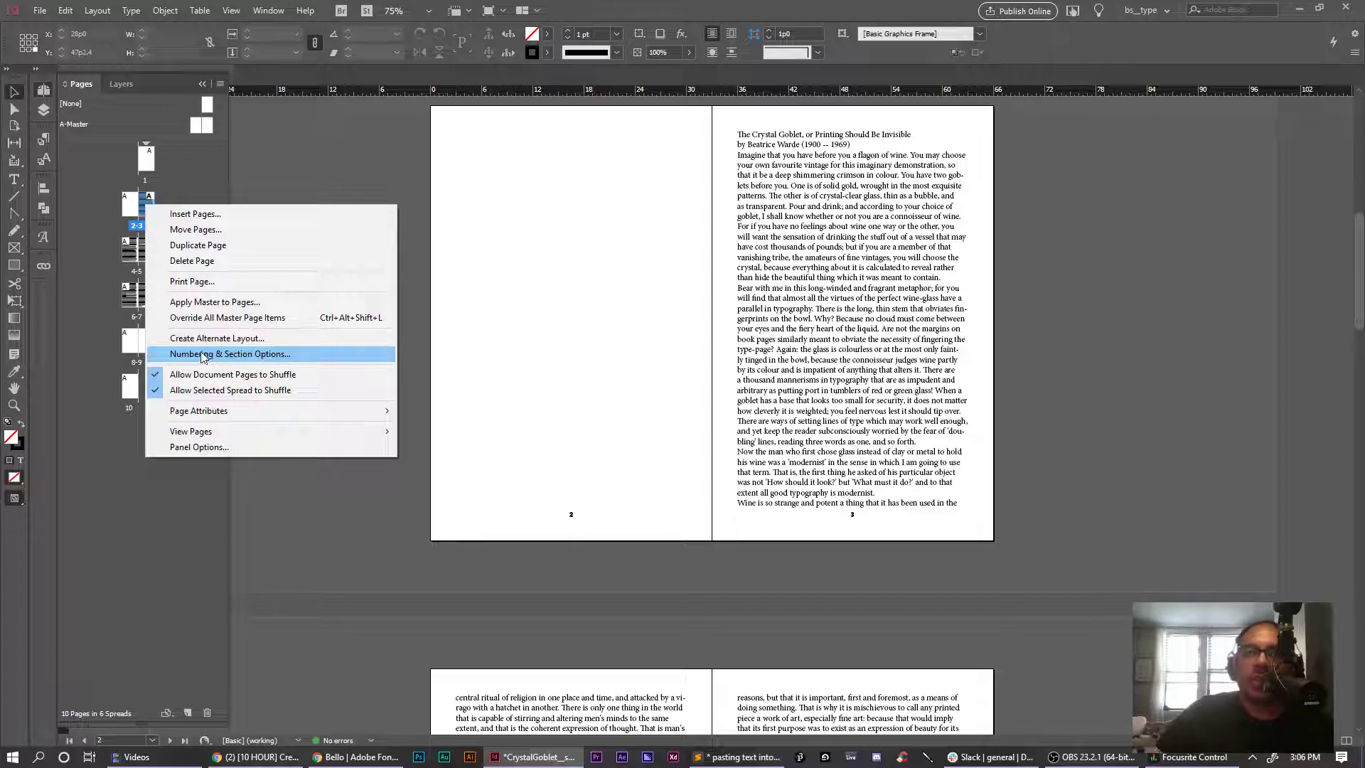
click(150, 215)
right_click(148, 206)
click(149, 206)
right_click(149, 201)
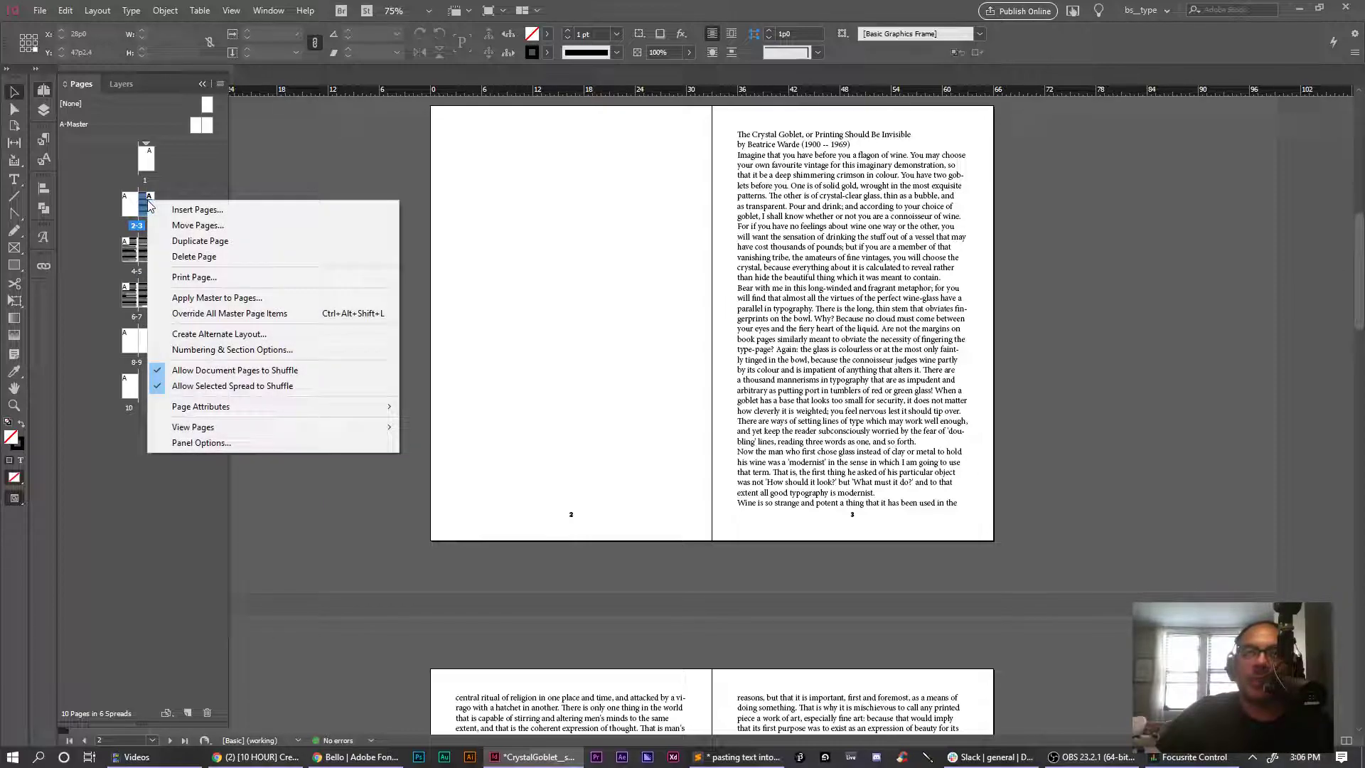
click(184, 351)
drag(606, 218, 314, 241)
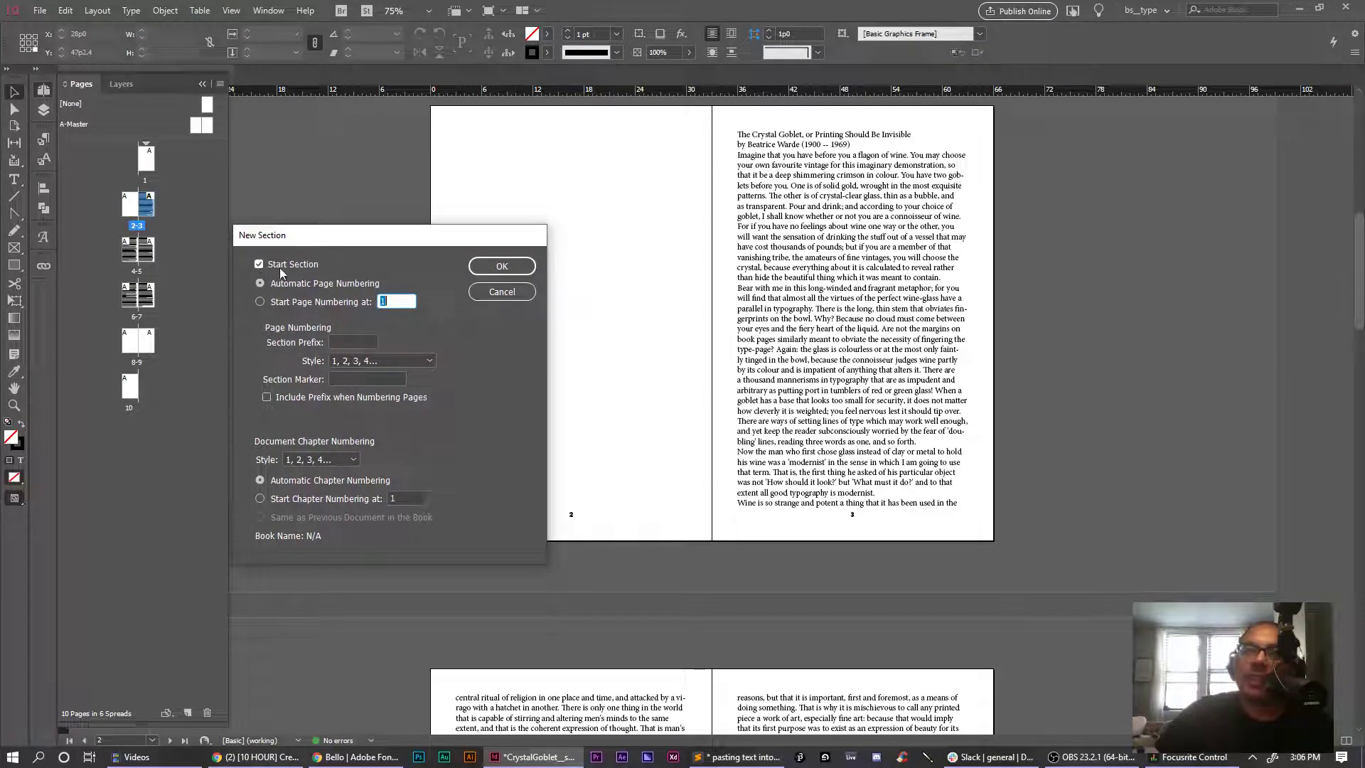
click(313, 304)
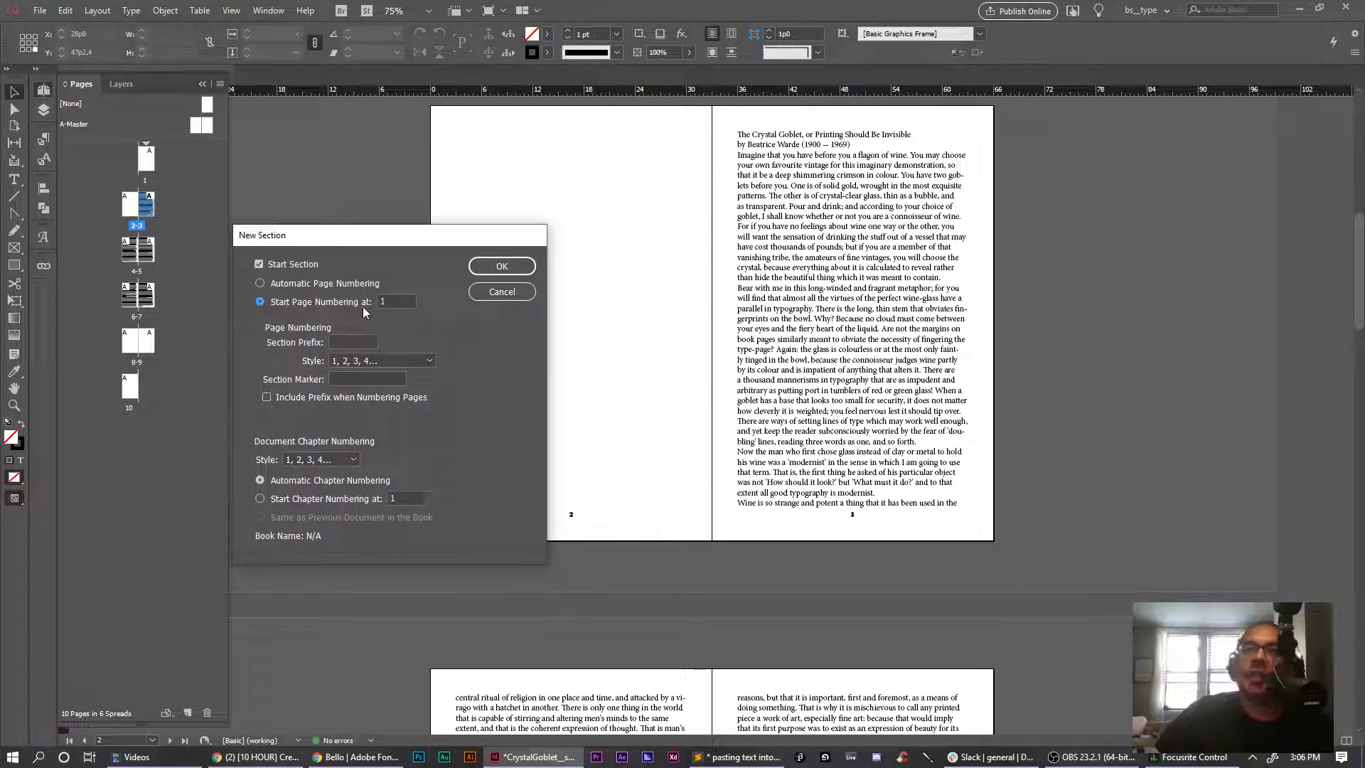
click(397, 302)
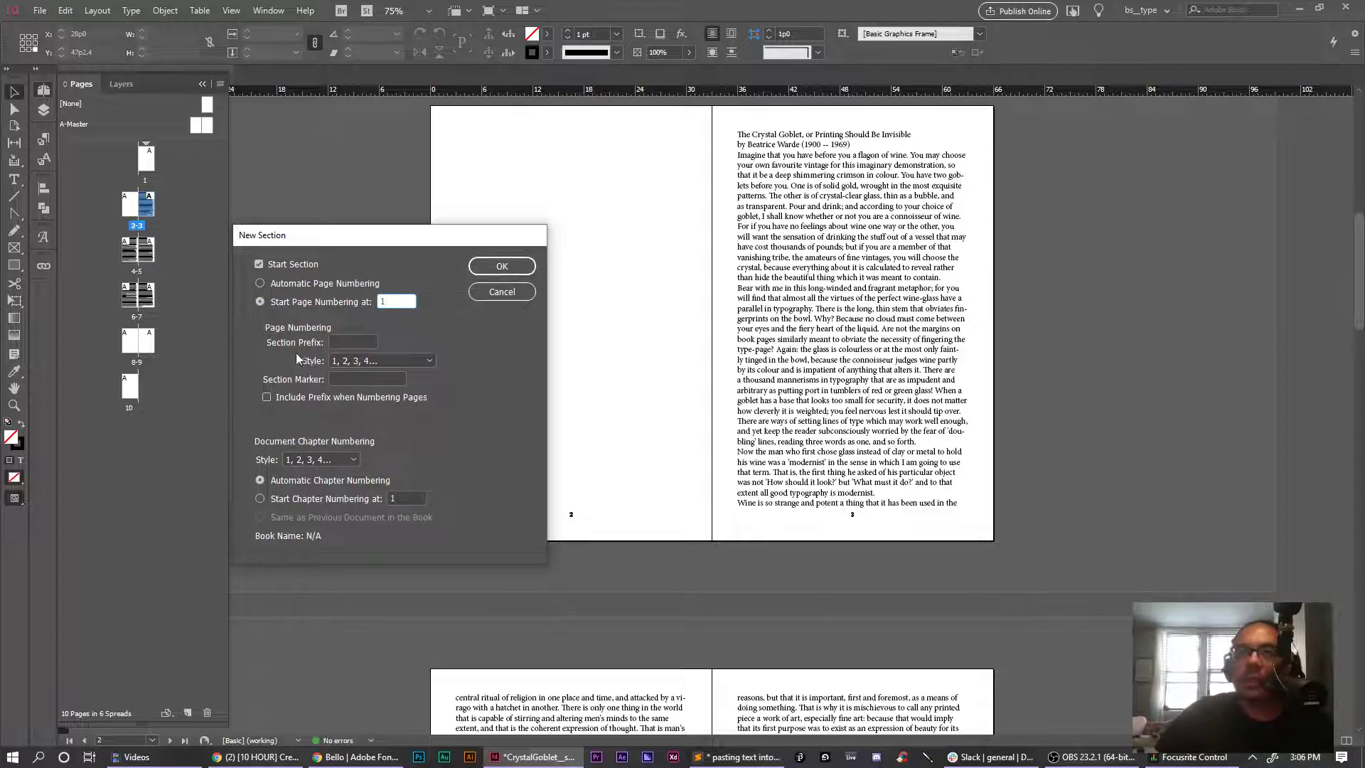
click(502, 265)
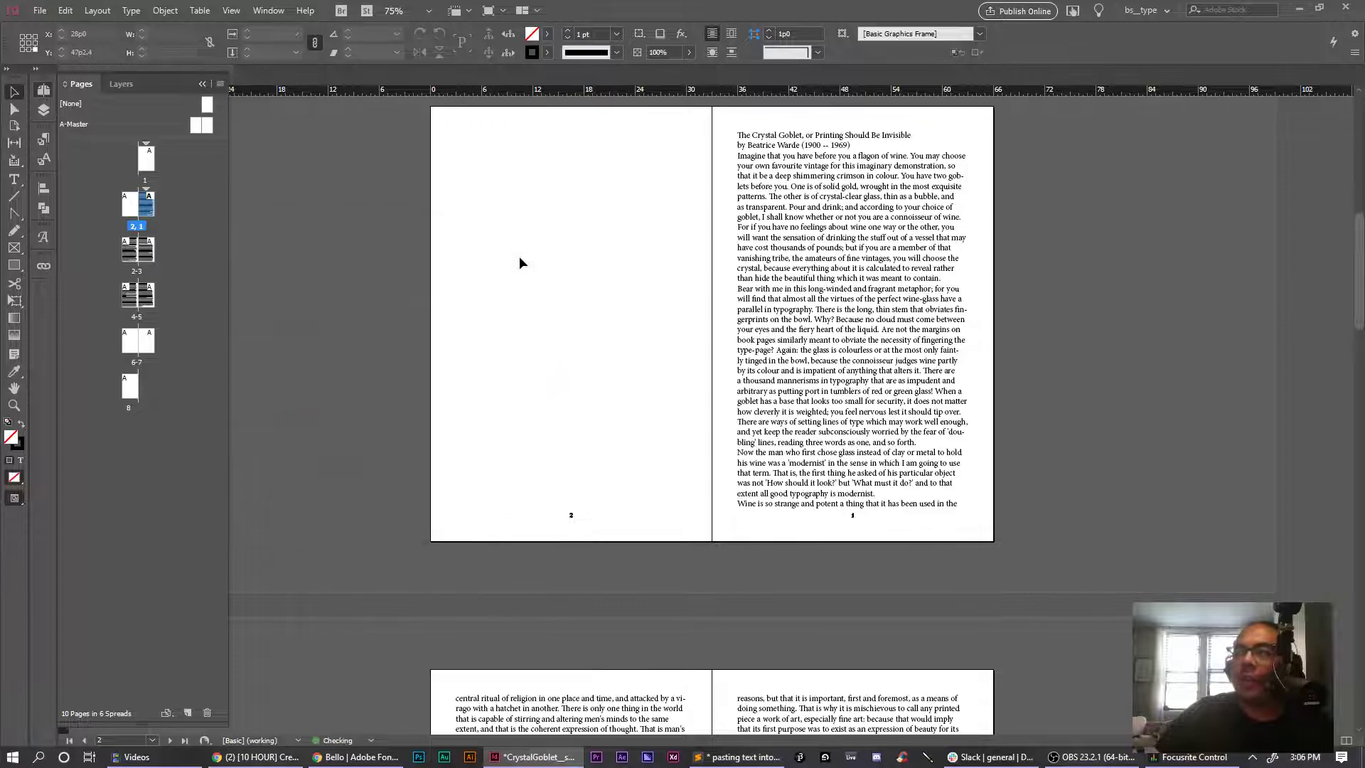
Review how the restarted page numbers run across all spreads and on the blank first page
scroll(742, 432, down, 2)
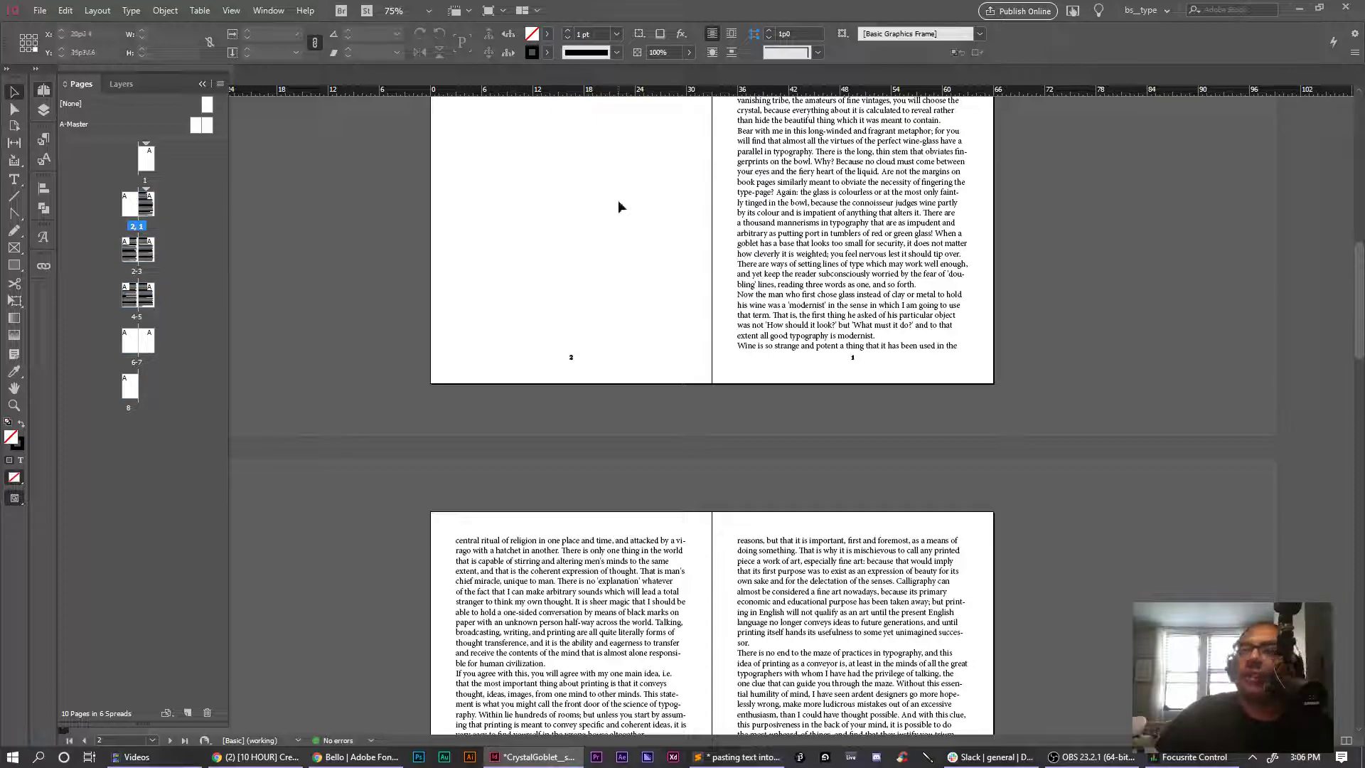
scroll(850, 369, down, 7)
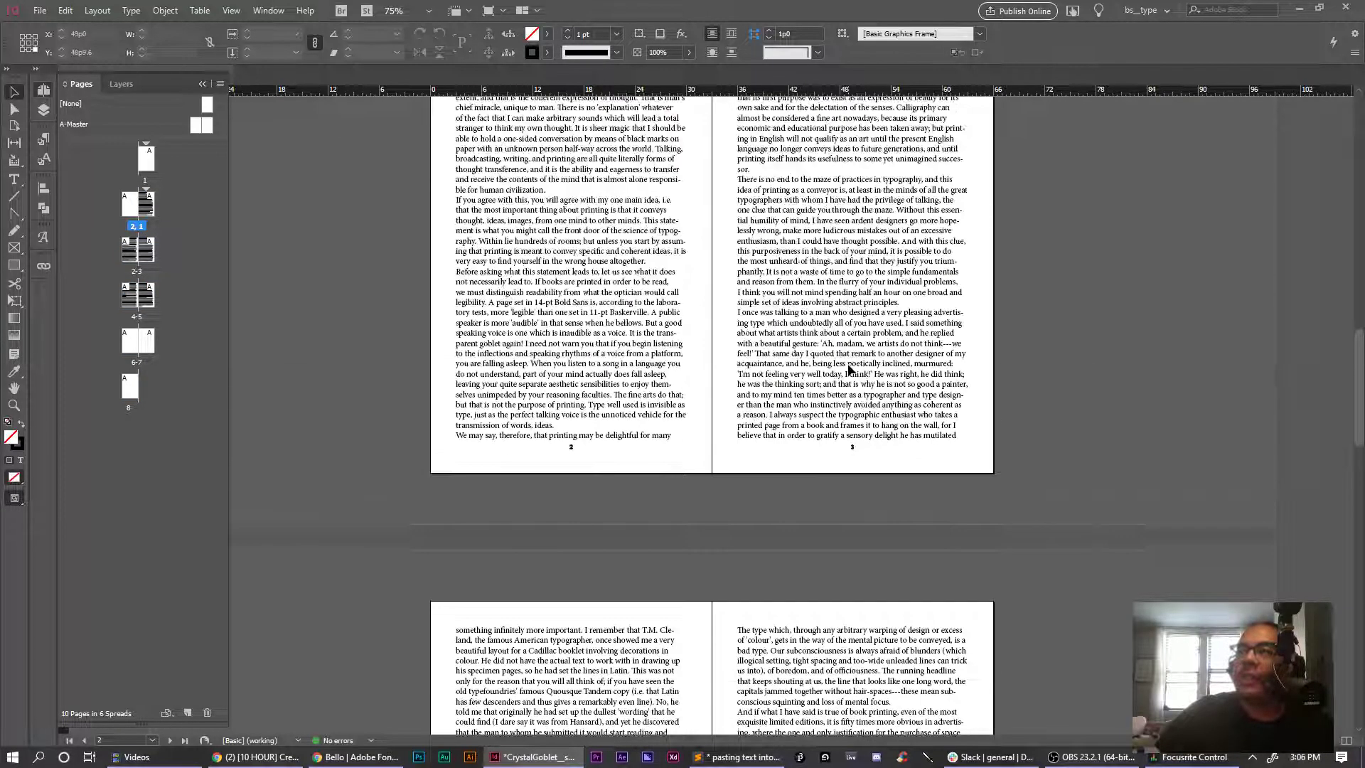
scroll(850, 369, down, 10)
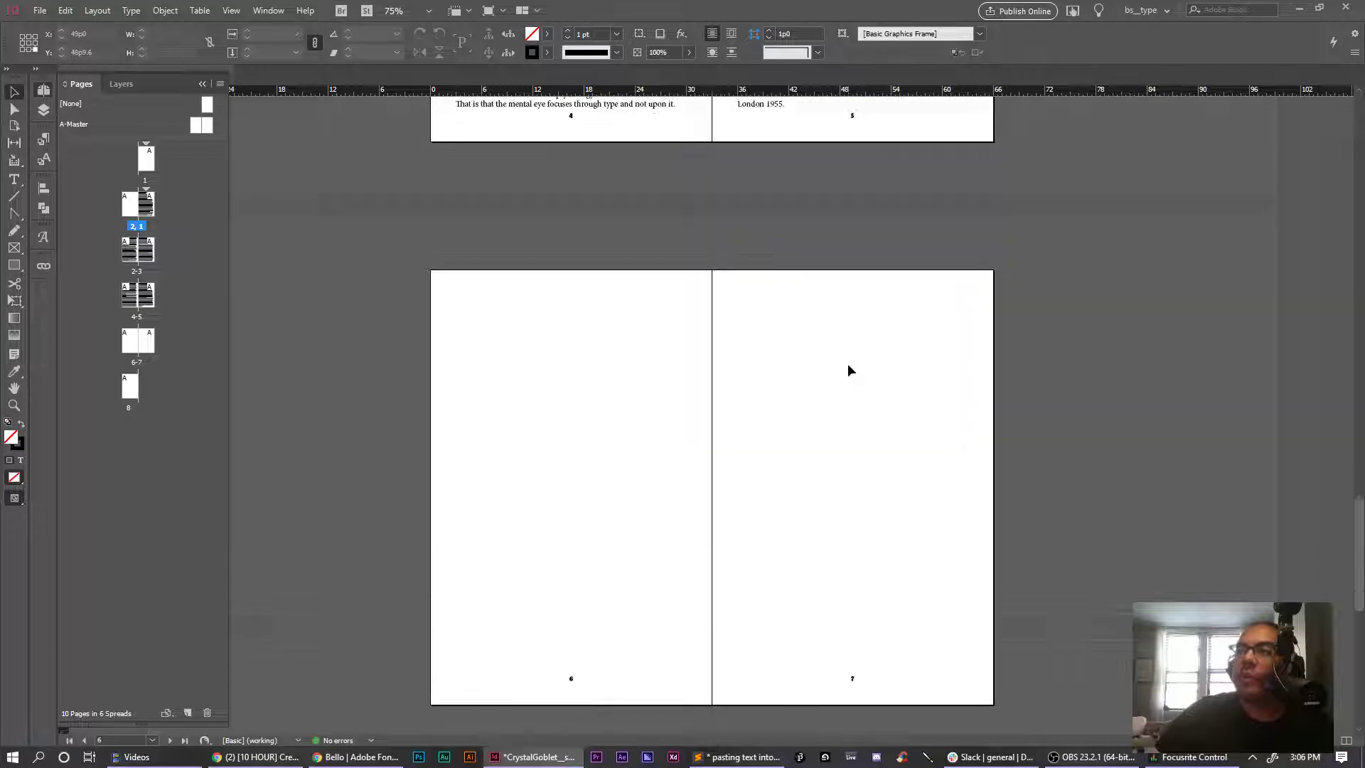
scroll(847, 364, up, 3)
scroll(847, 364, up, 14)
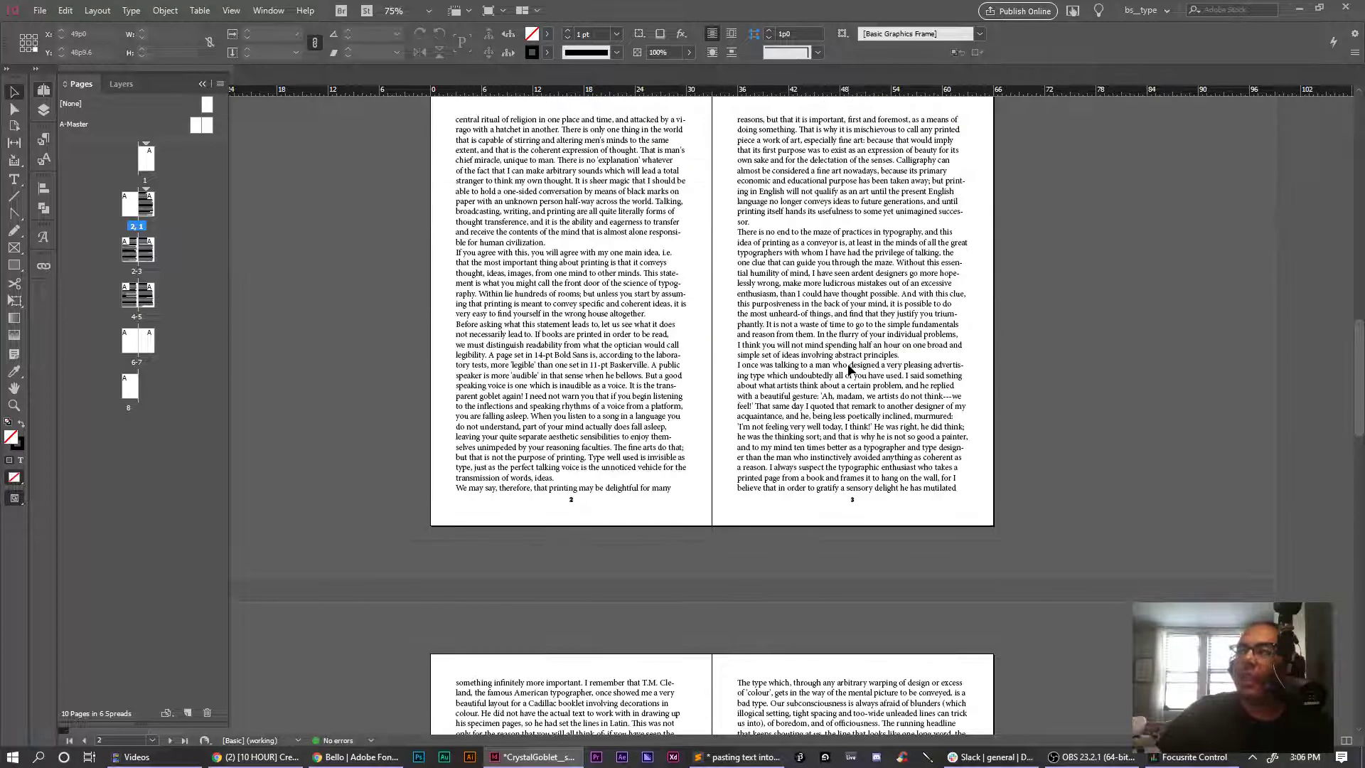
scroll(850, 369, down, 10)
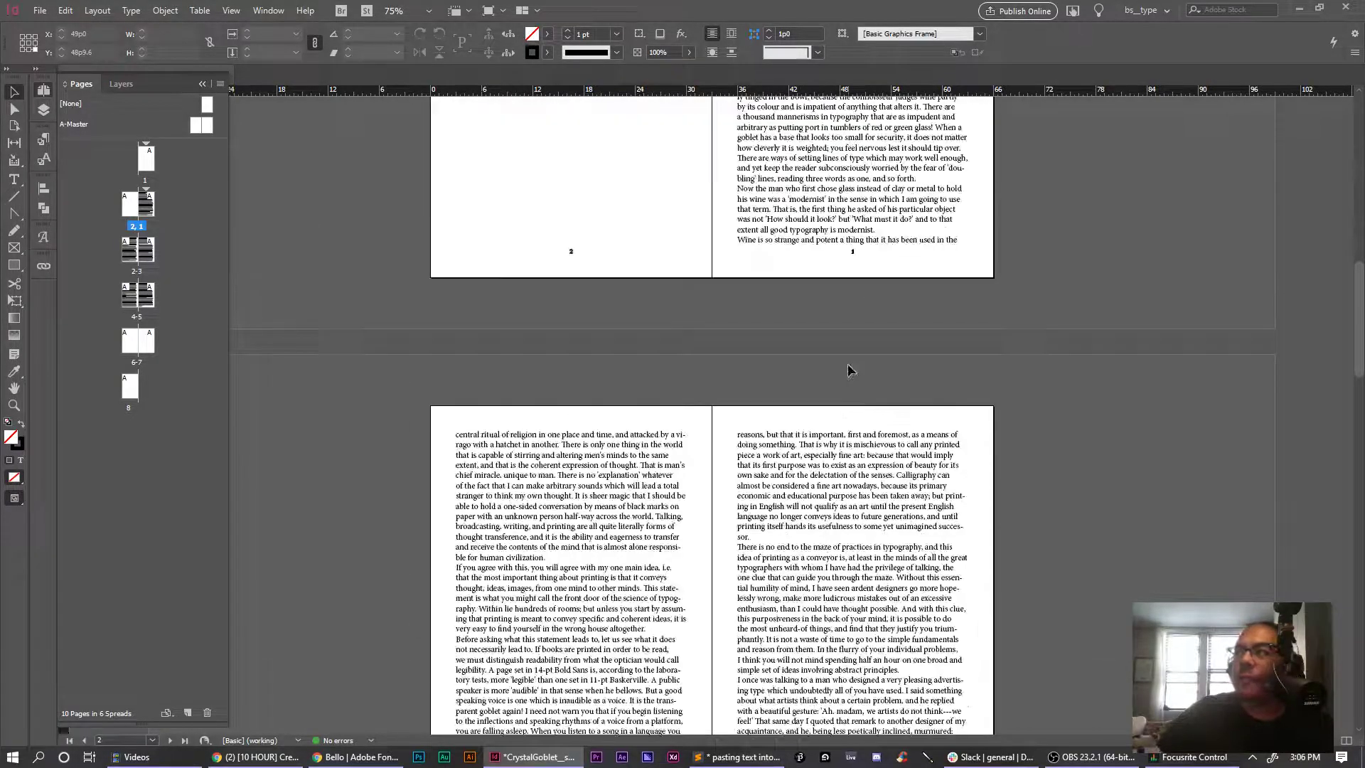
scroll(849, 370, up, 5)
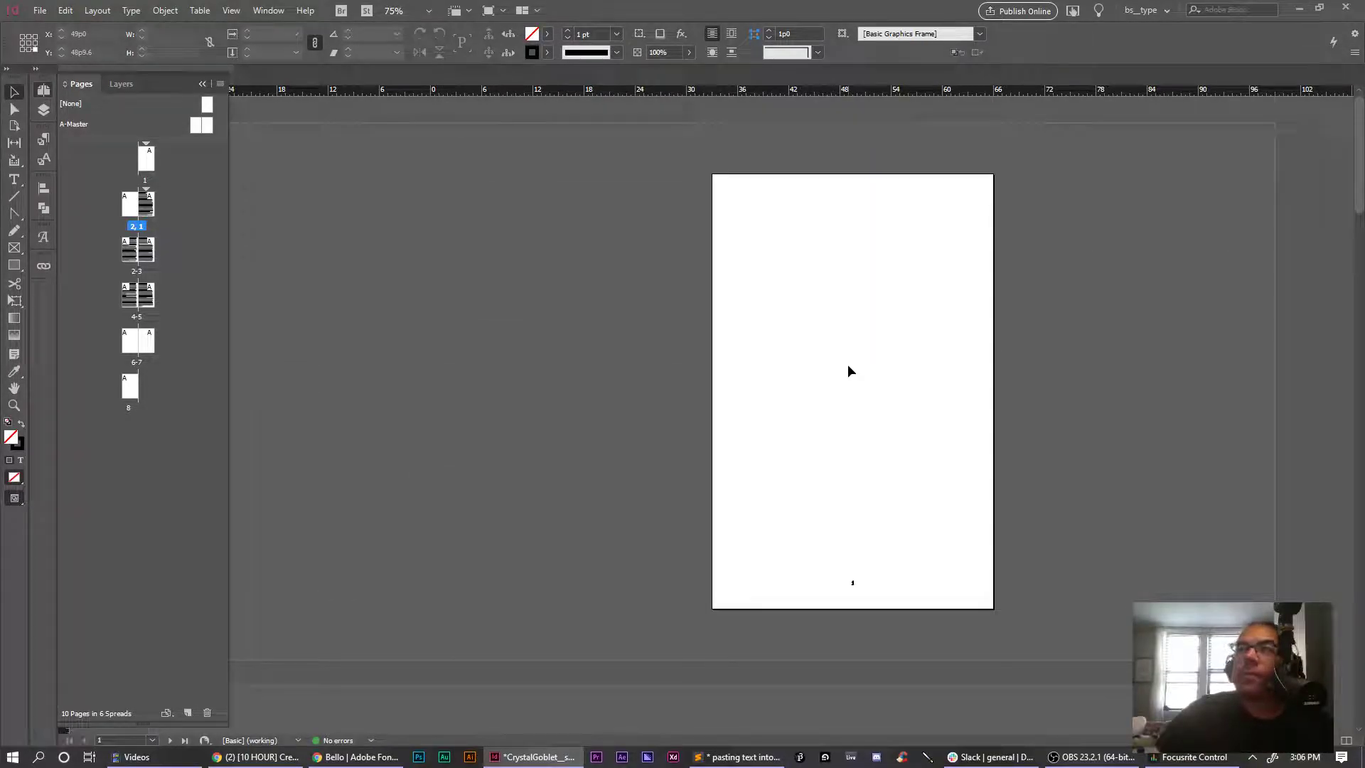
Try the [None] master on the blank first page and reapply A-Master to it
click(808, 519)
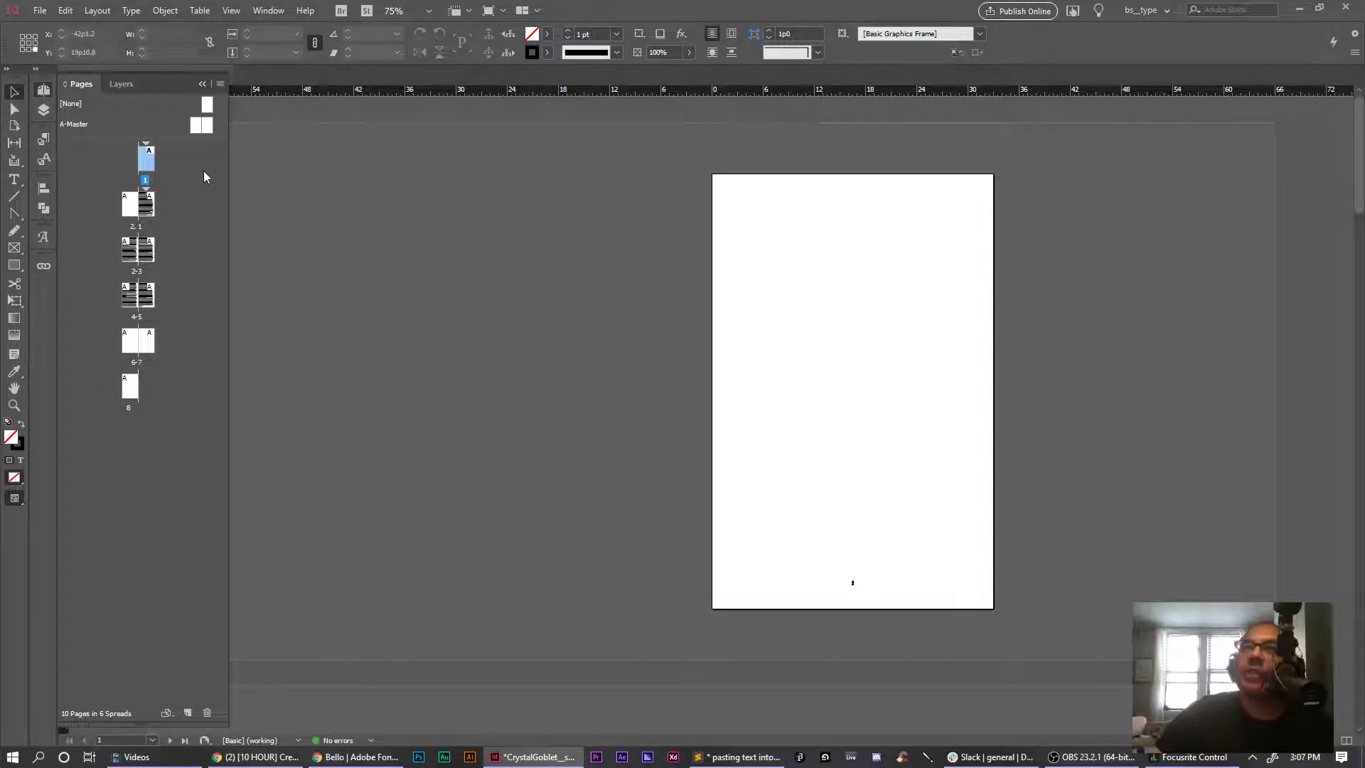
drag(200, 104, 150, 160)
click(166, 149)
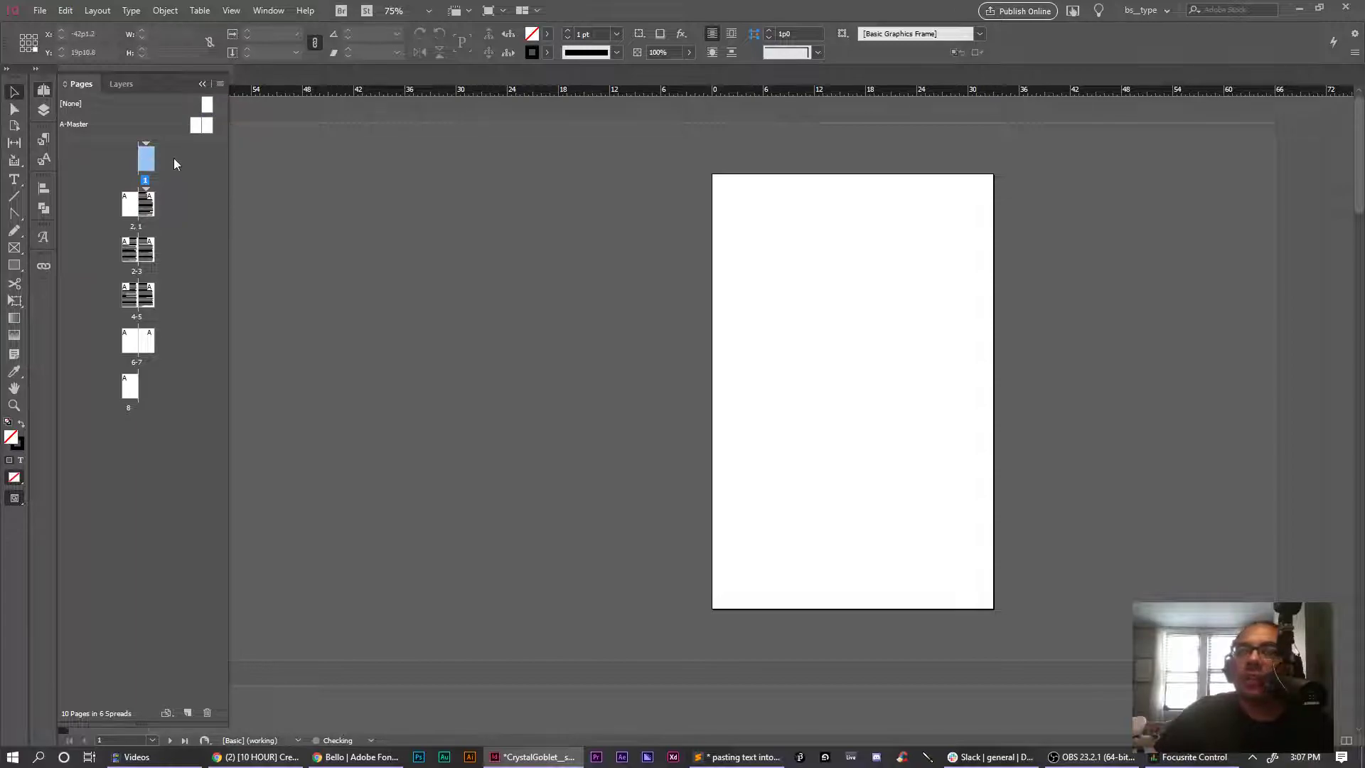
drag(195, 125, 148, 160)
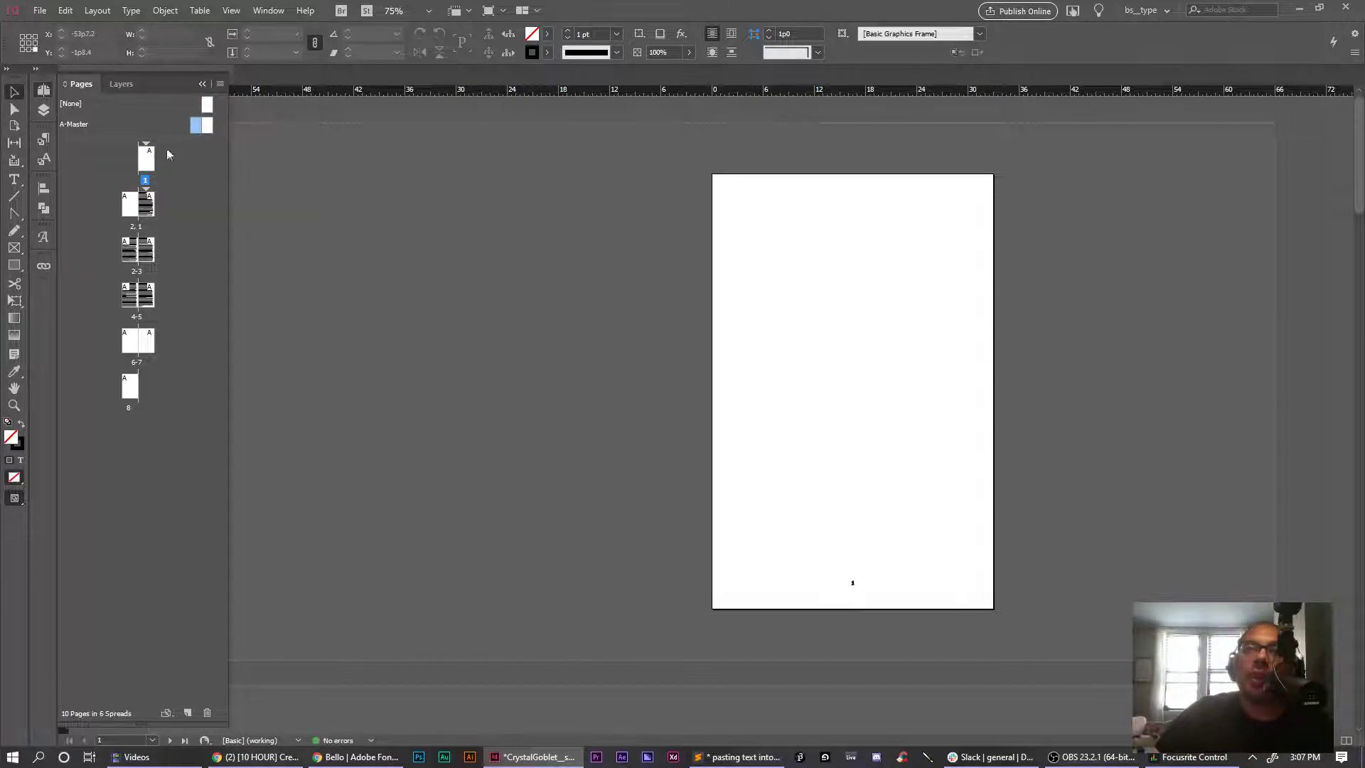
click(207, 152)
Apply the [None] master to the blank first page, the blank page 2 before the text, and pages 7 and 8
drag(207, 105, 146, 158)
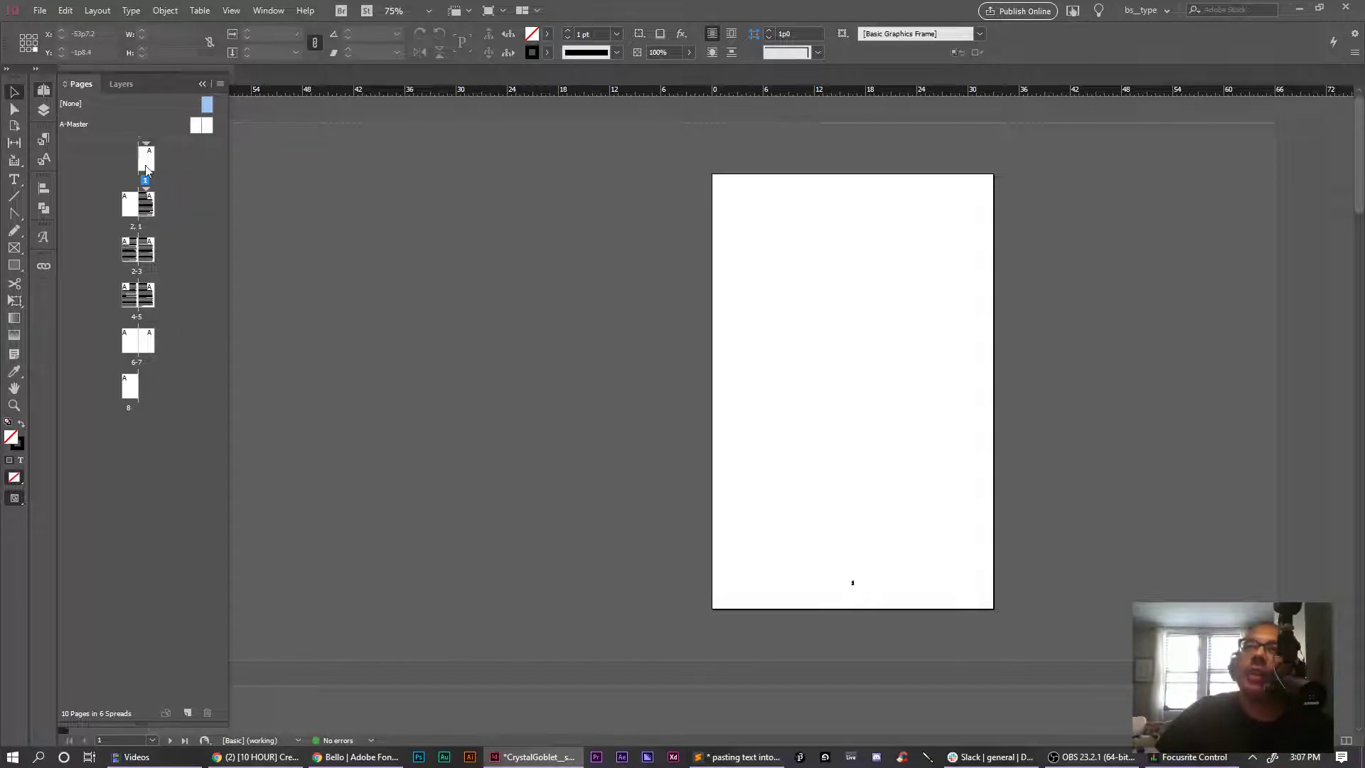
drag(208, 106, 131, 204)
drag(207, 105, 130, 387)
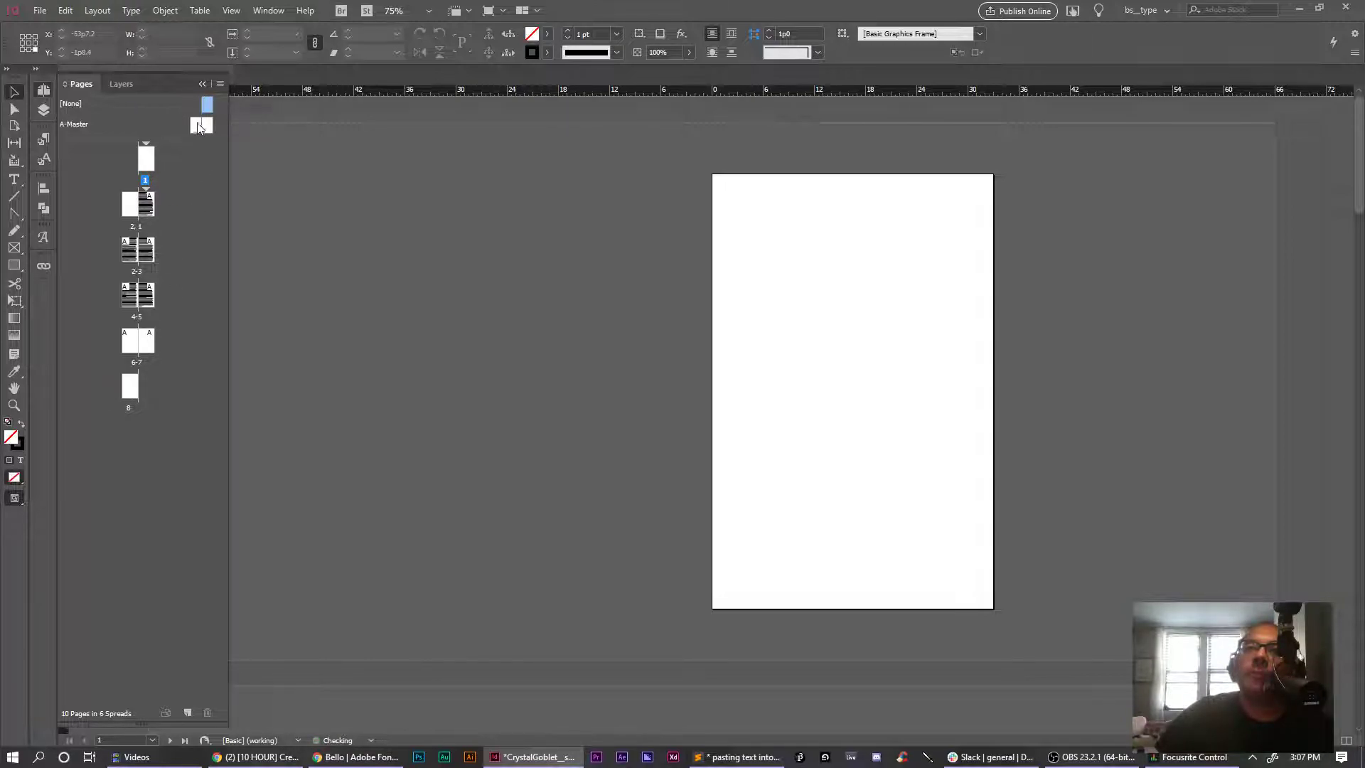
drag(207, 105, 146, 339)
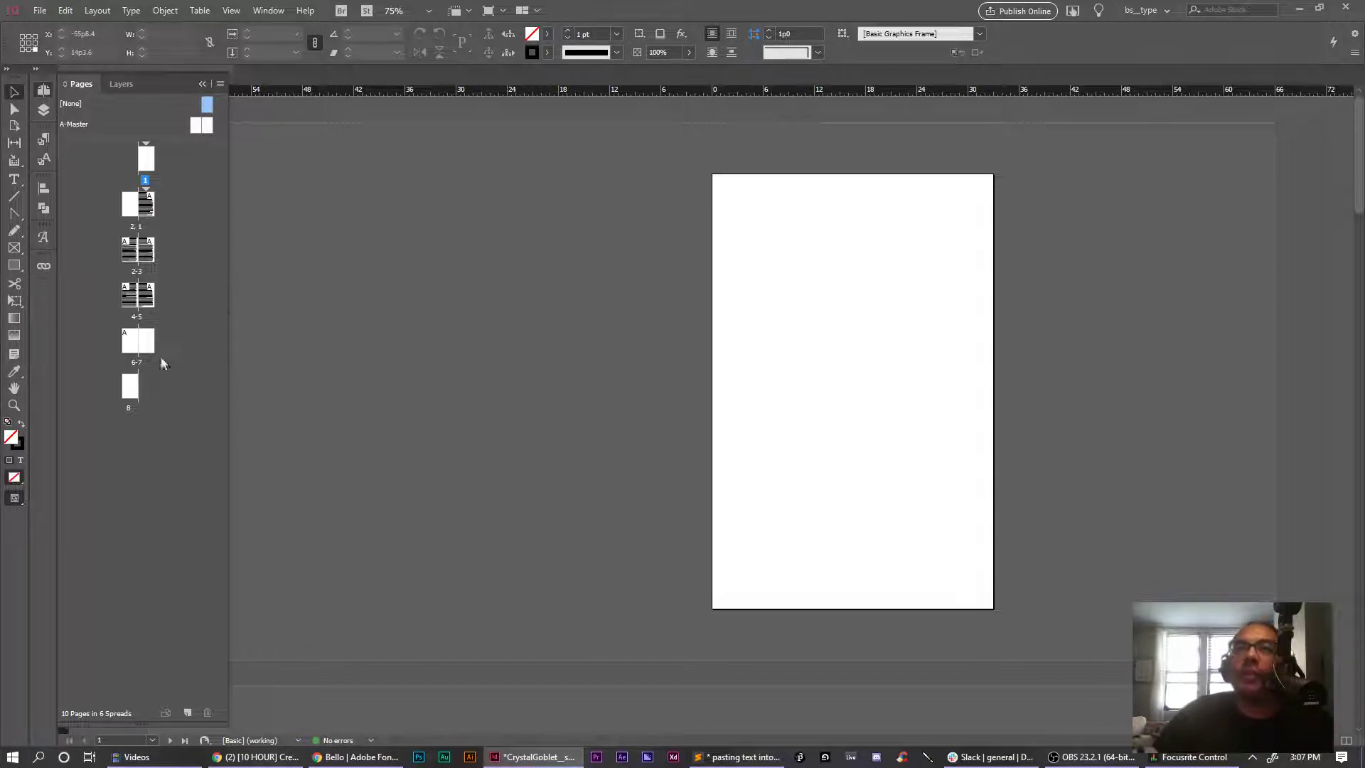
click(131, 345)
click(151, 341)
click(130, 386)
click(142, 162)
click(130, 205)
click(181, 184)
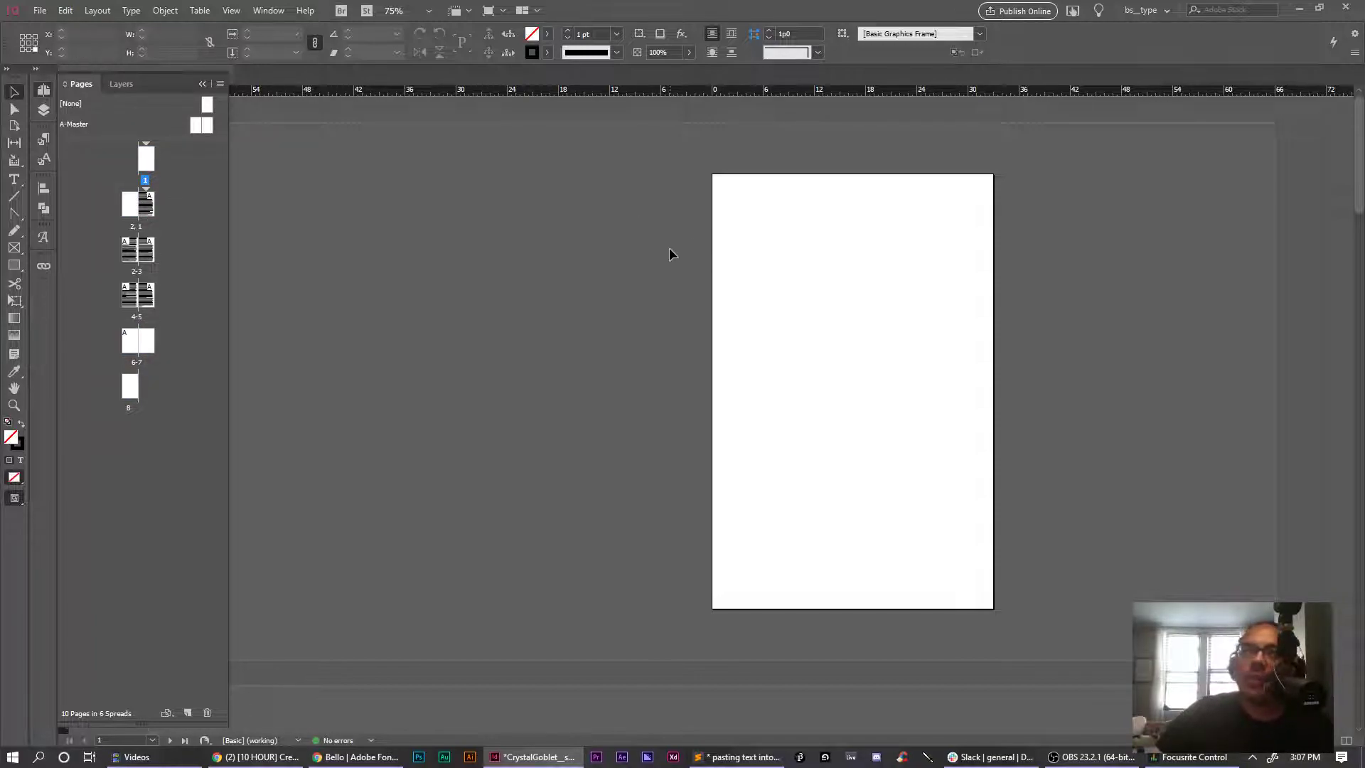
Look over the first blank pages and save the booklet document
scroll(548, 298, down, 8)
scroll(546, 302, up, 8)
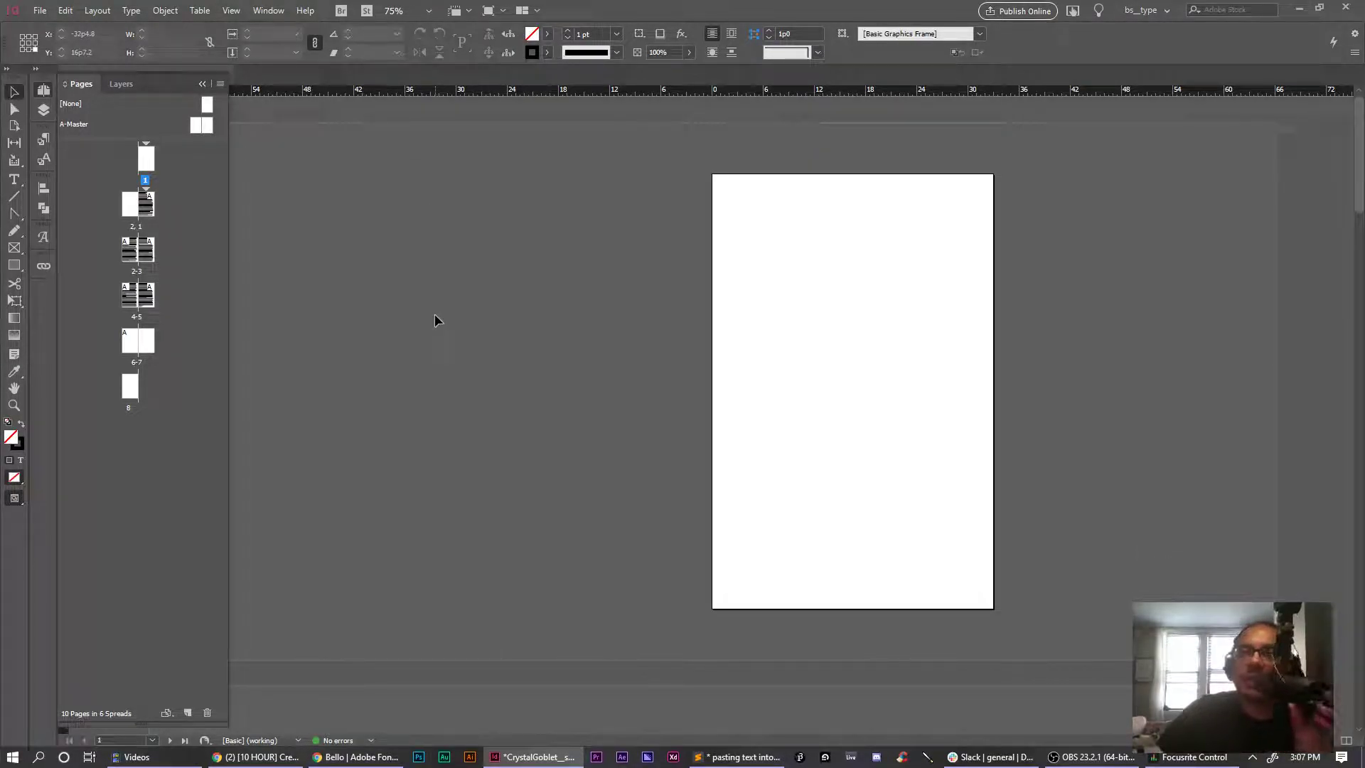
key(ctrl+s)
Check the page numbers on the text spreads and the blank end pages, select page 6's text frame, and open the A-Master spread
scroll(962, 383, down, 20)
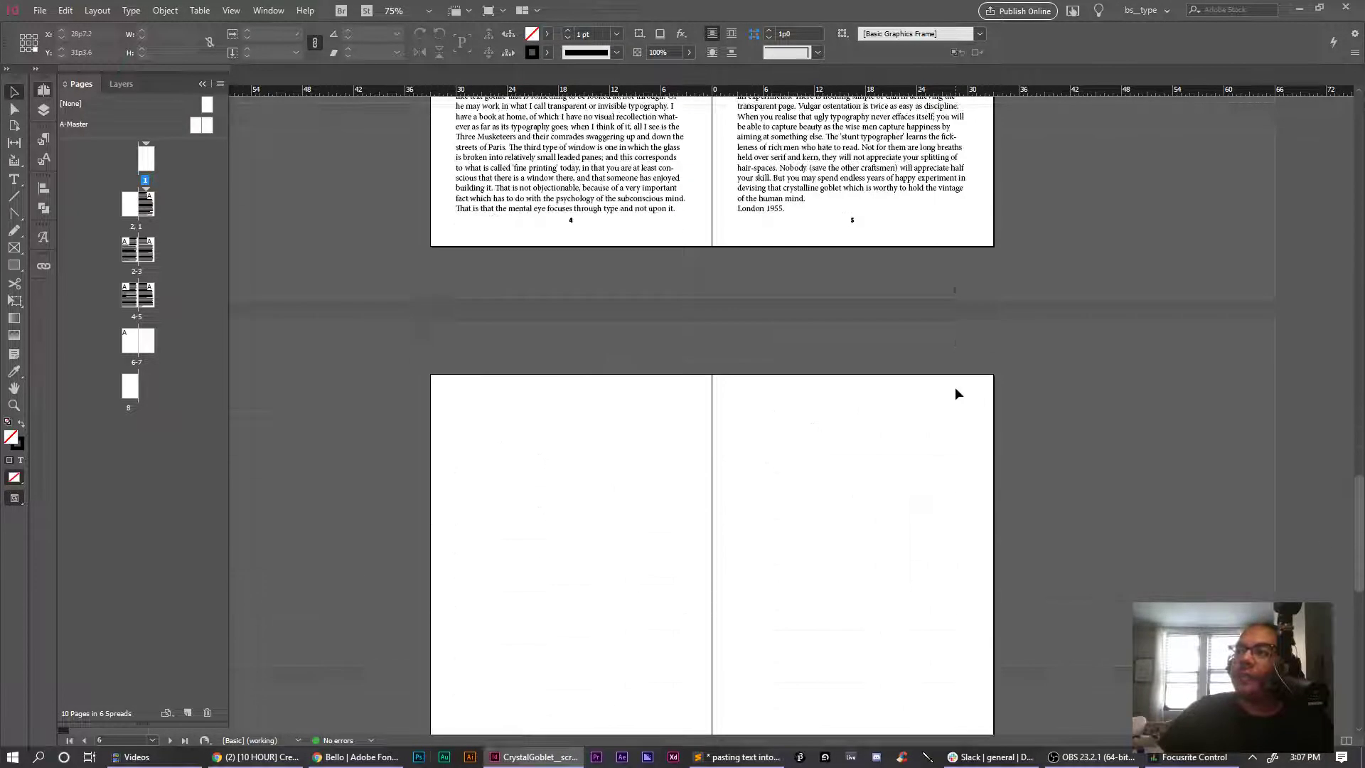
scroll(954, 386, down, 10)
scroll(954, 387, up, 12)
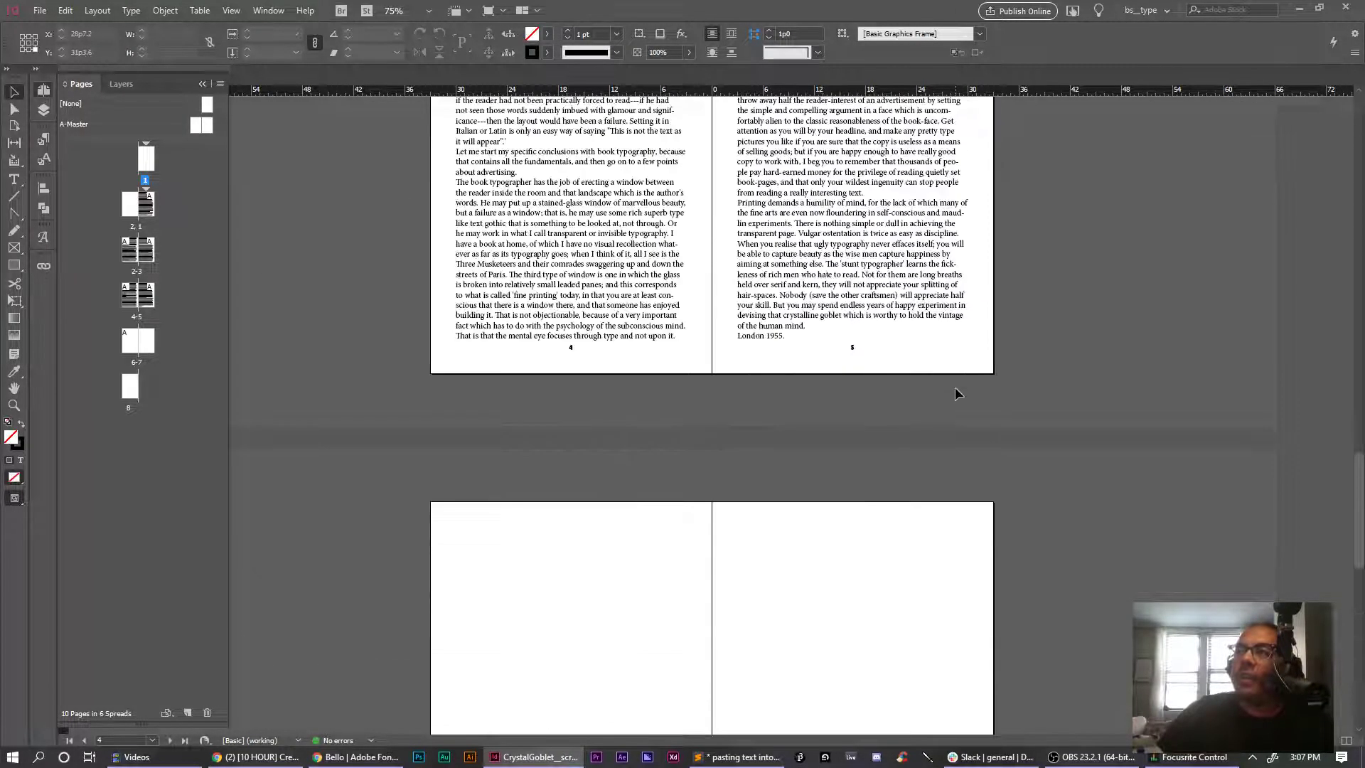
scroll(953, 386, down, 4)
click(597, 408)
scroll(608, 306, up, 5)
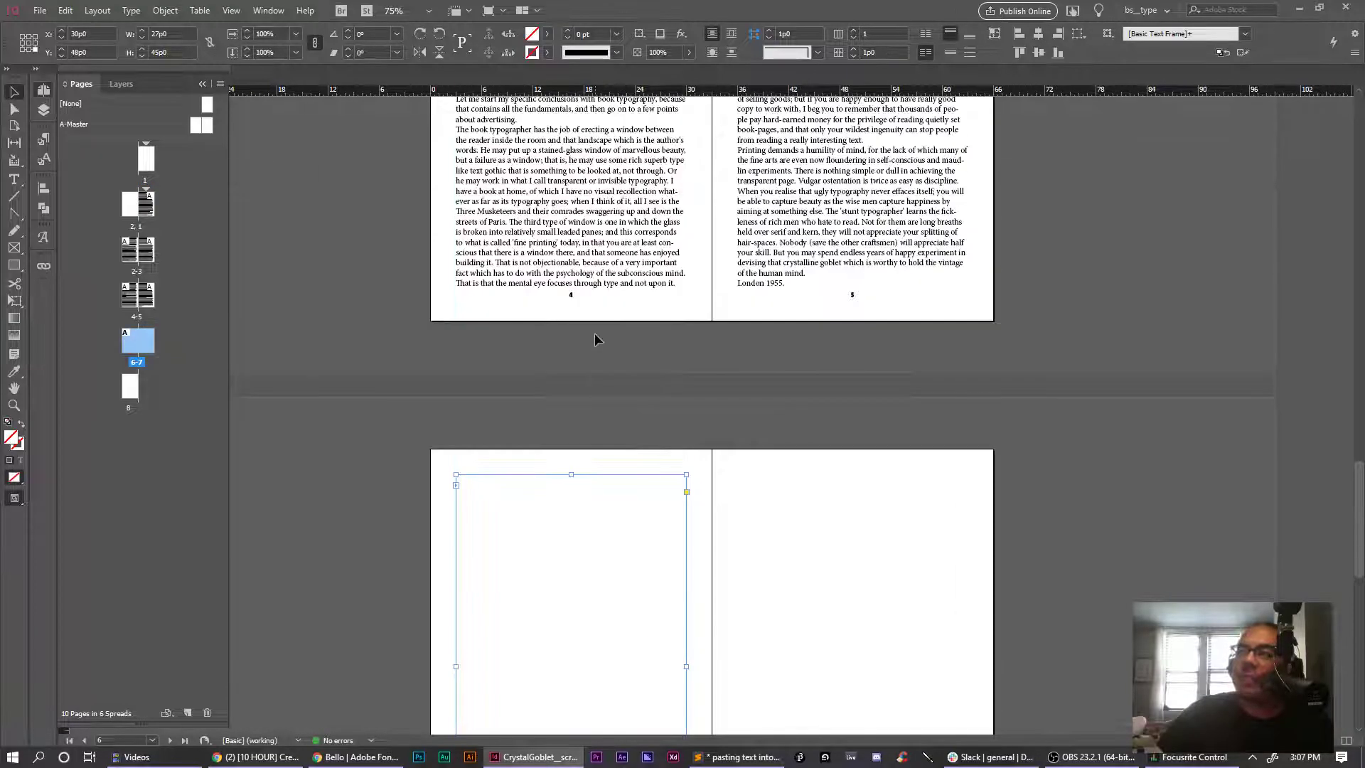
scroll(601, 352, up, 10)
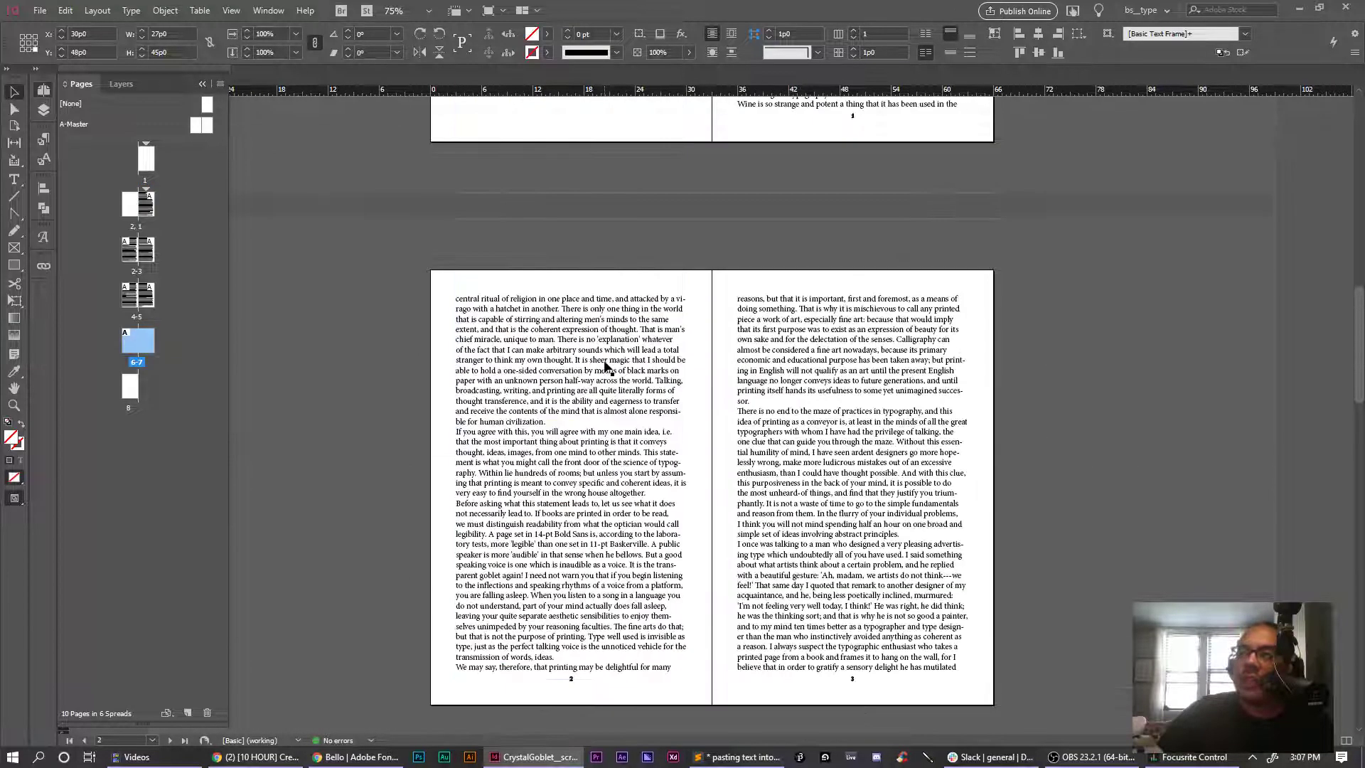
scroll(605, 366, up, 1)
scroll(604, 366, down, 10)
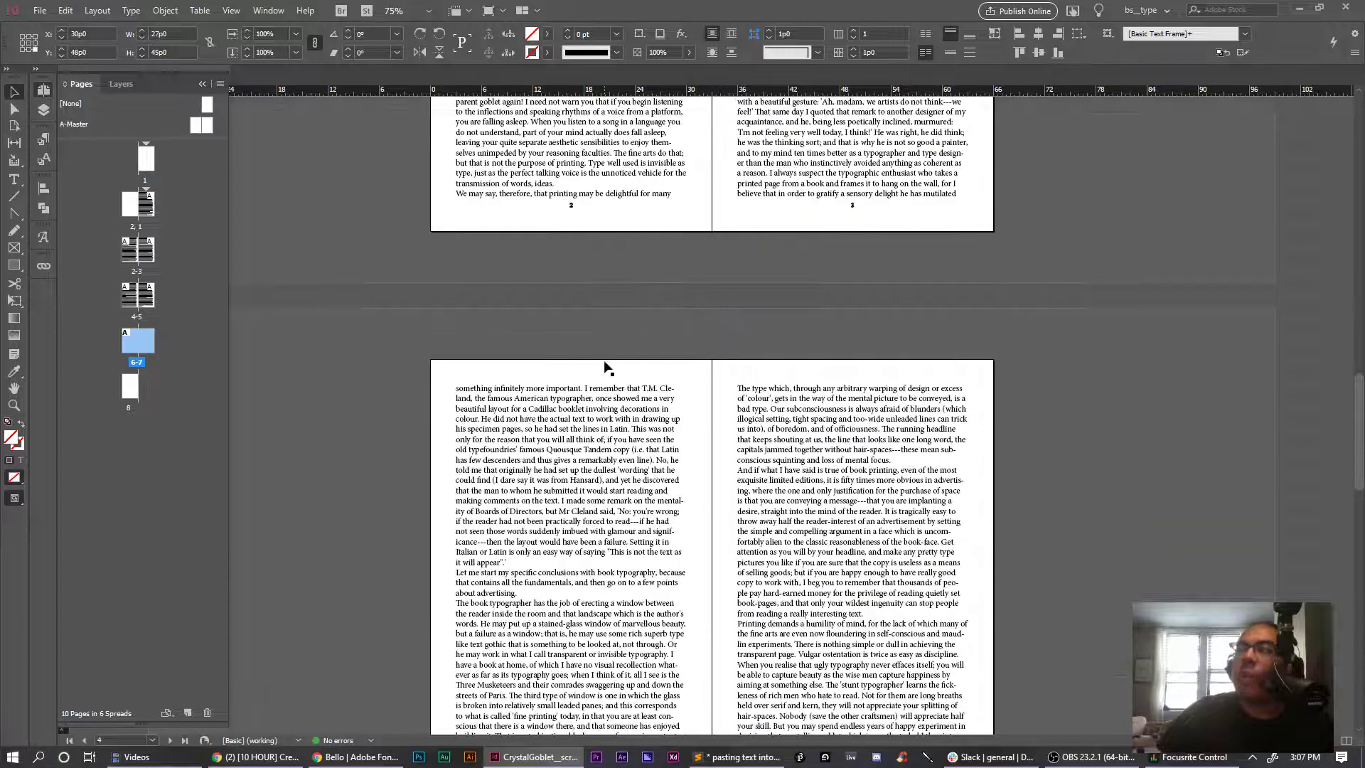
scroll(605, 367, down, 2)
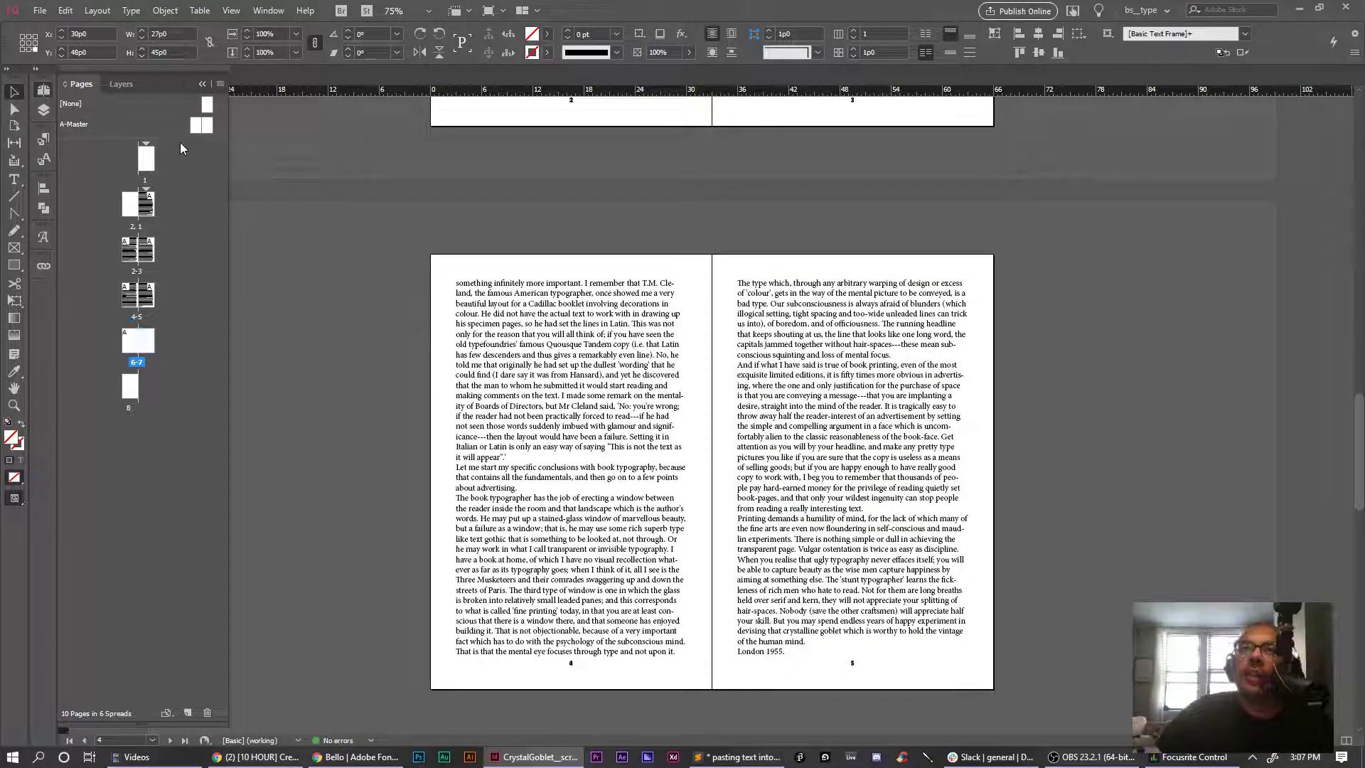
double_click(208, 124)
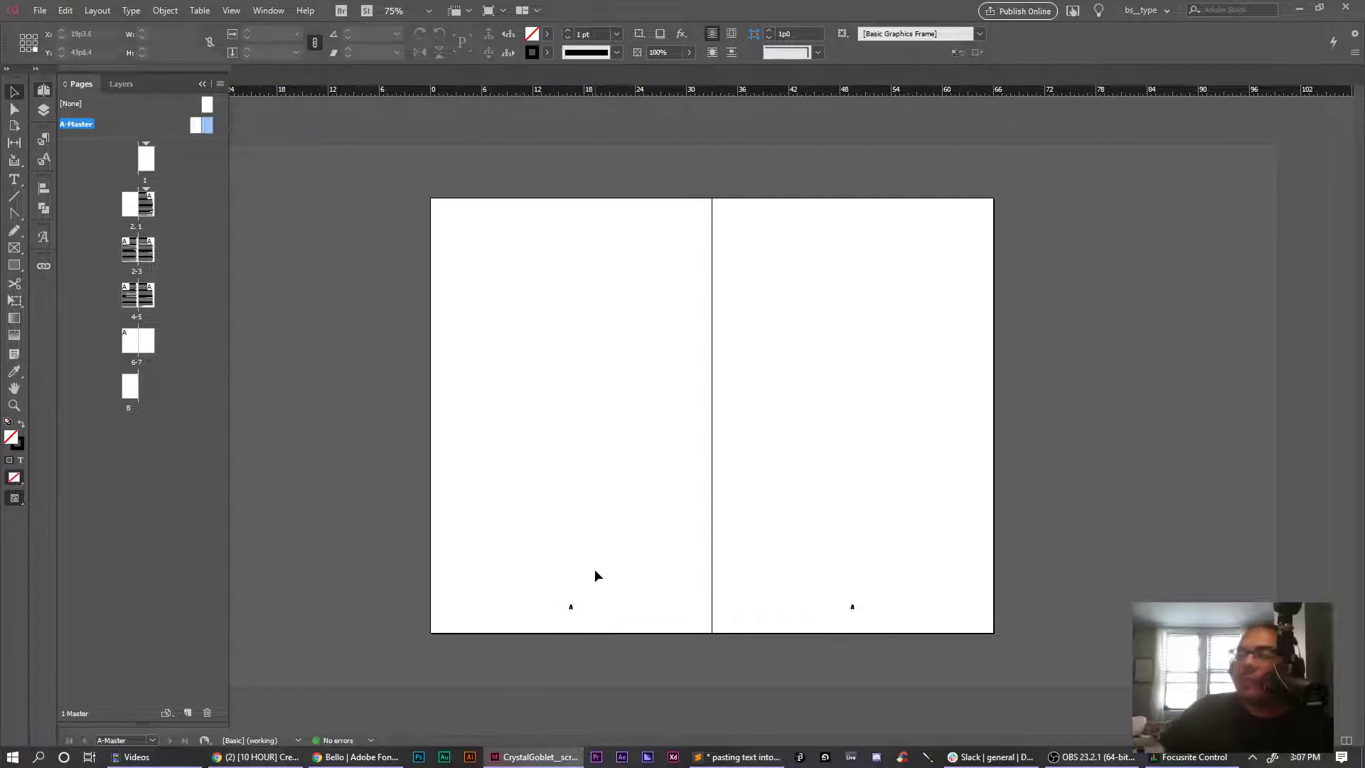
Switch to Chrome, look up "grid systems" in a new tab, and open the monoskop.org PDF of Grid Systems in Graphic Design
click(255, 757)
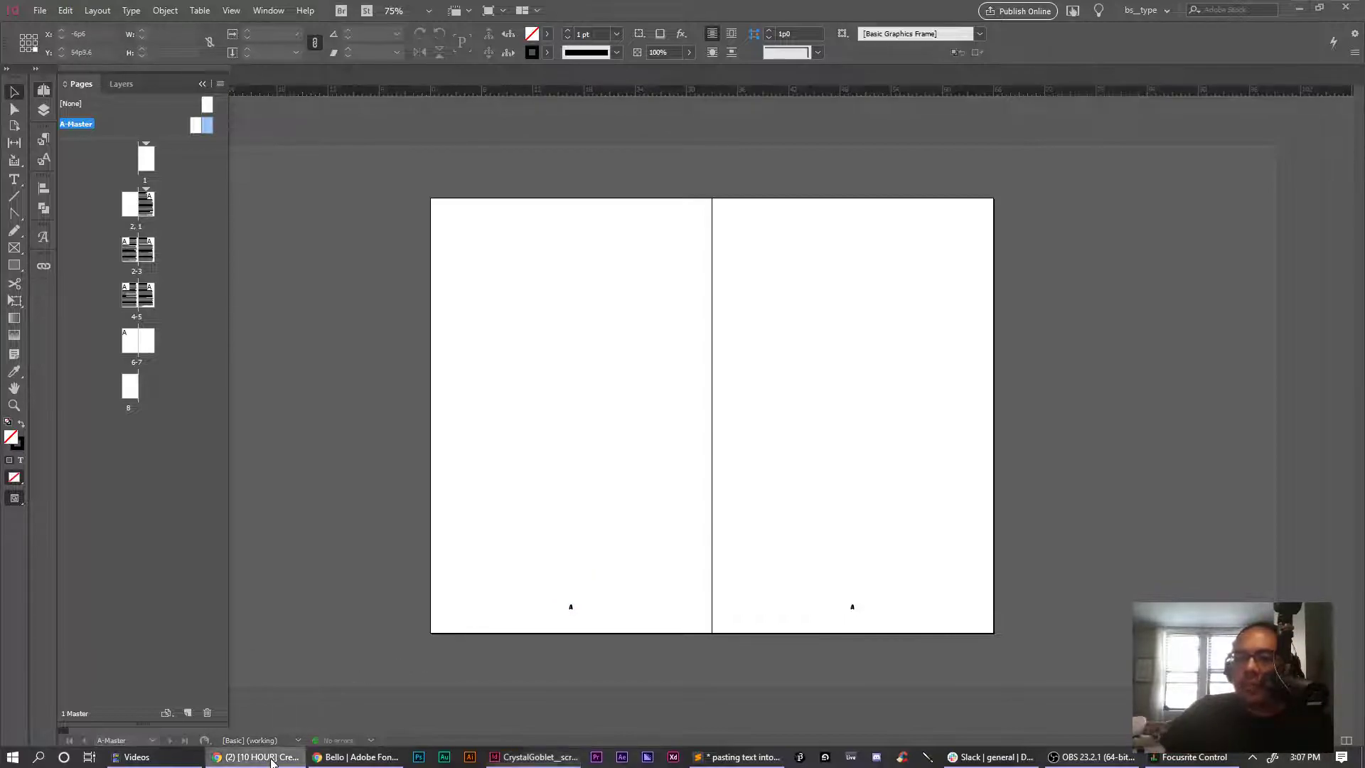
click(338, 757)
click(526, 18)
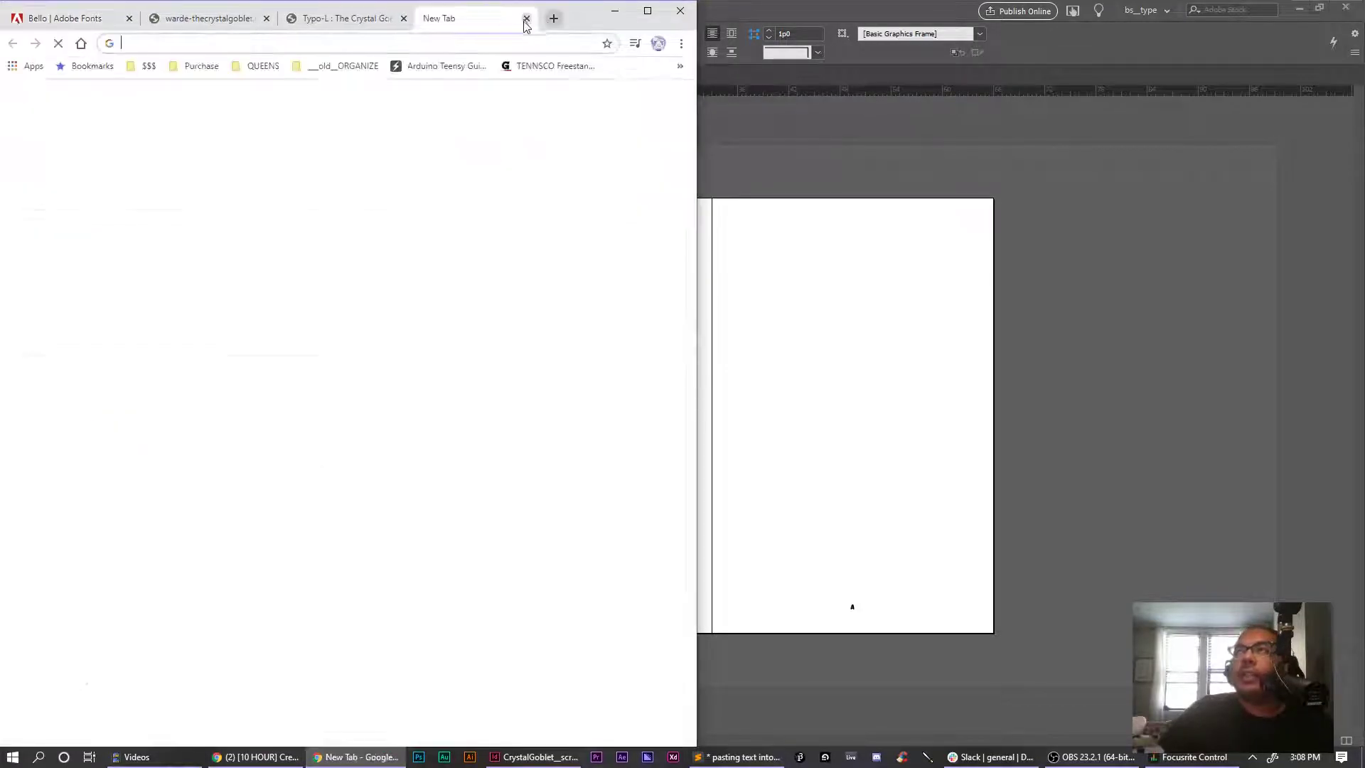
text(grid)
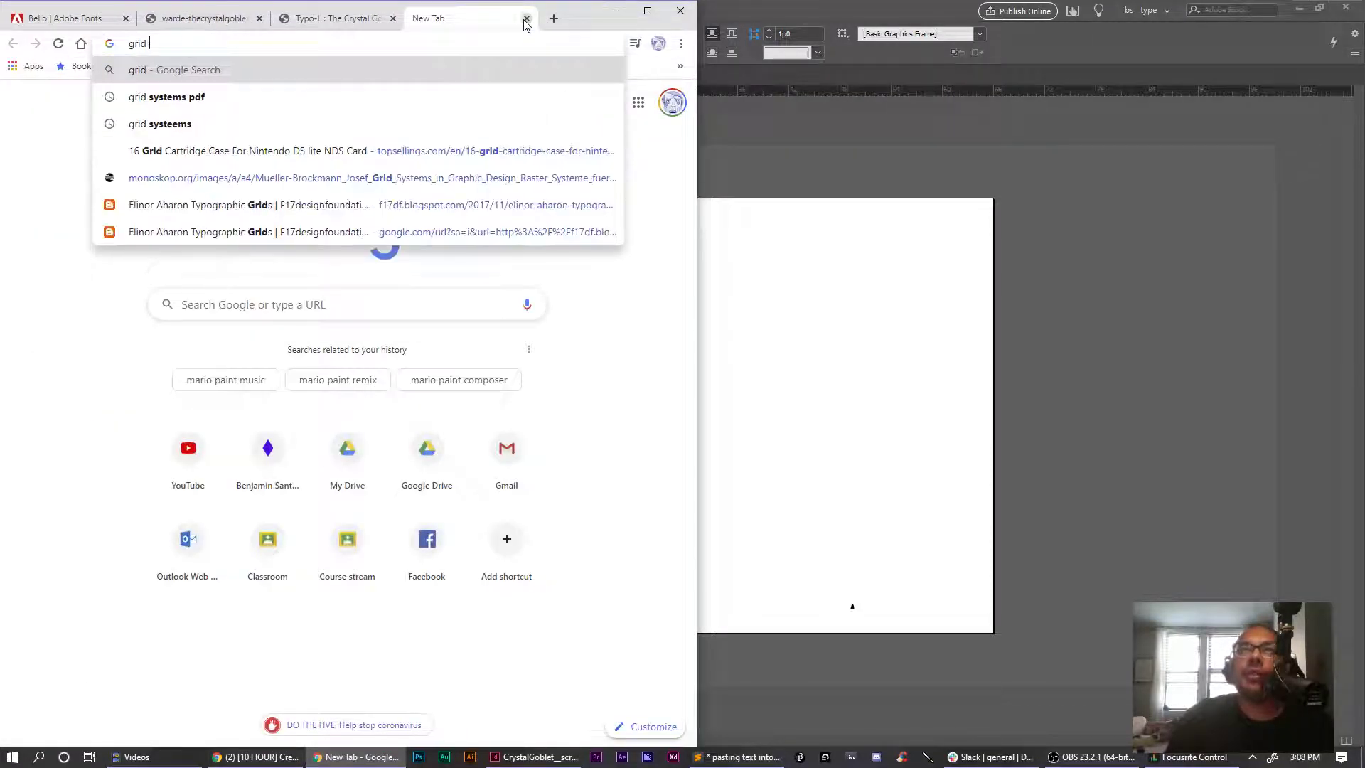
text( systems)
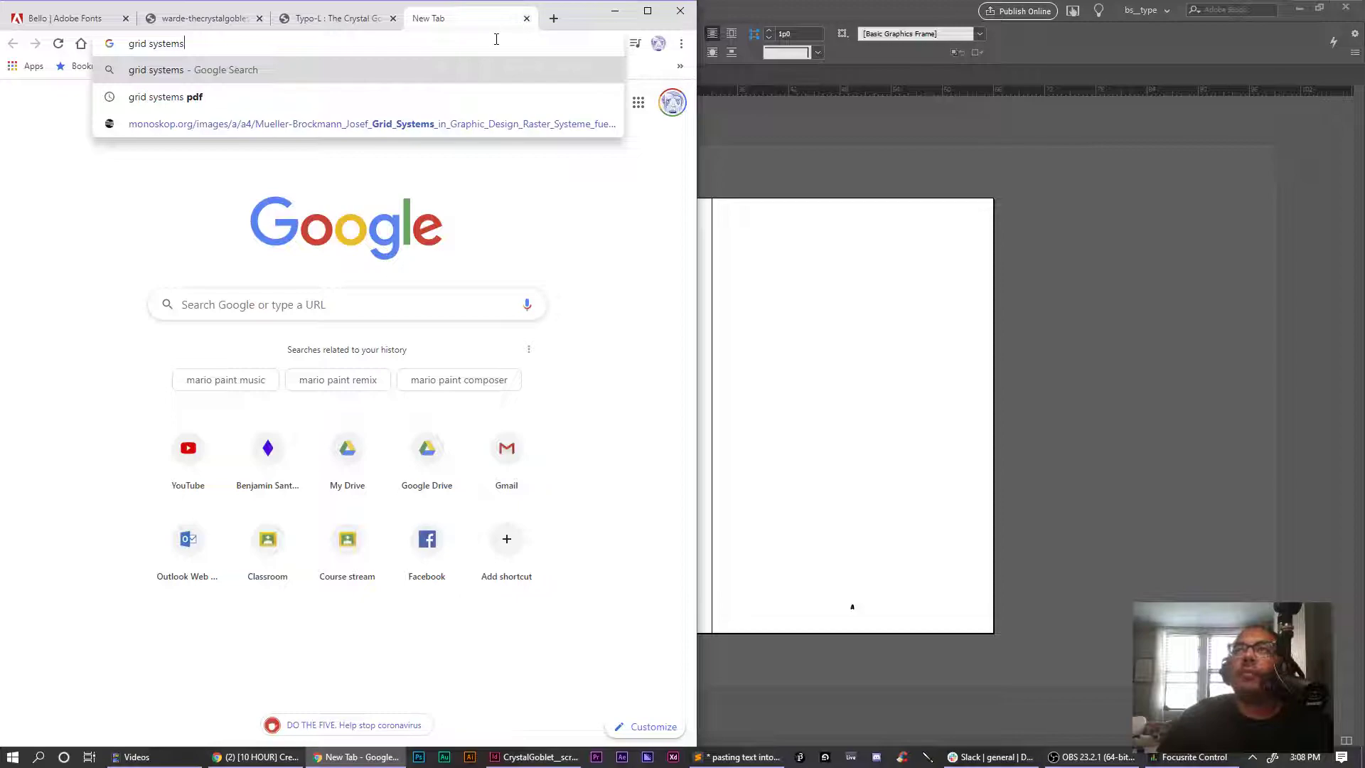
click(456, 125)
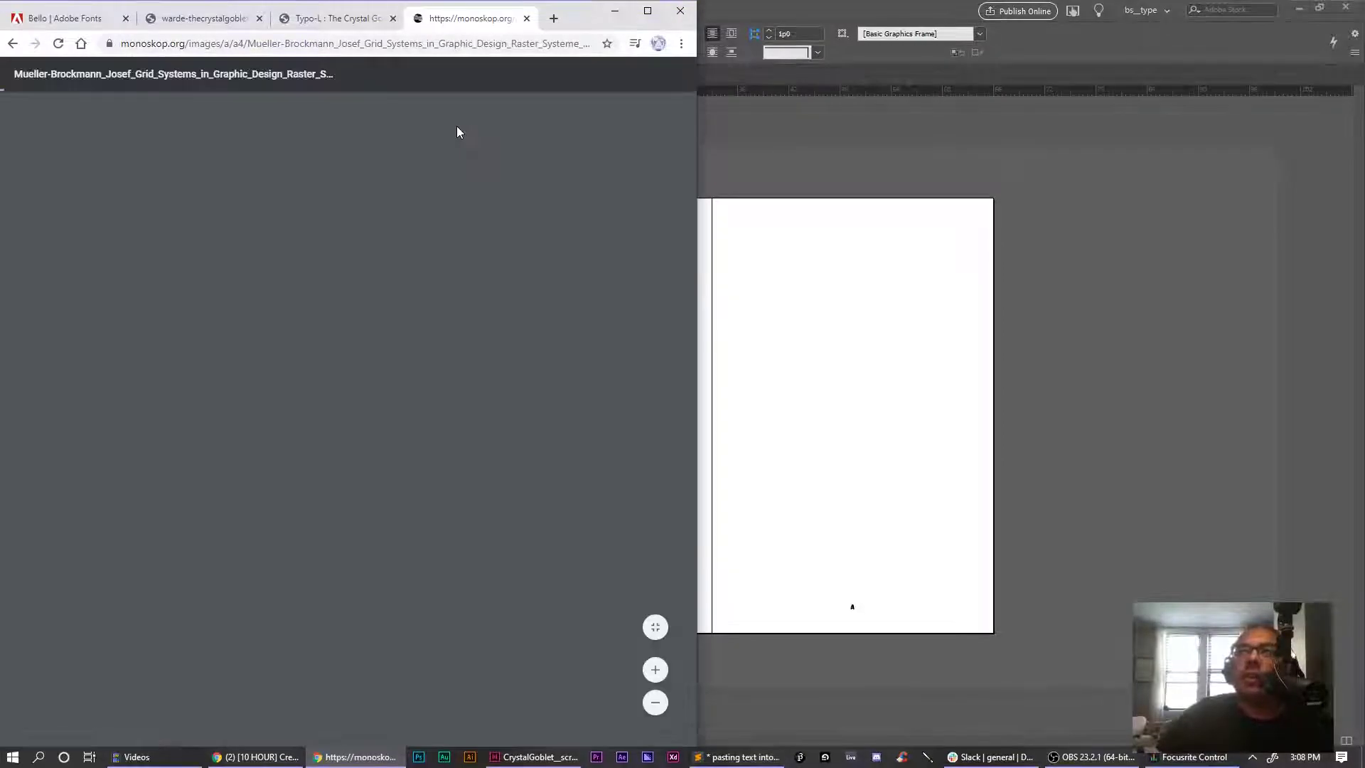
scroll(525, 190, down, 8)
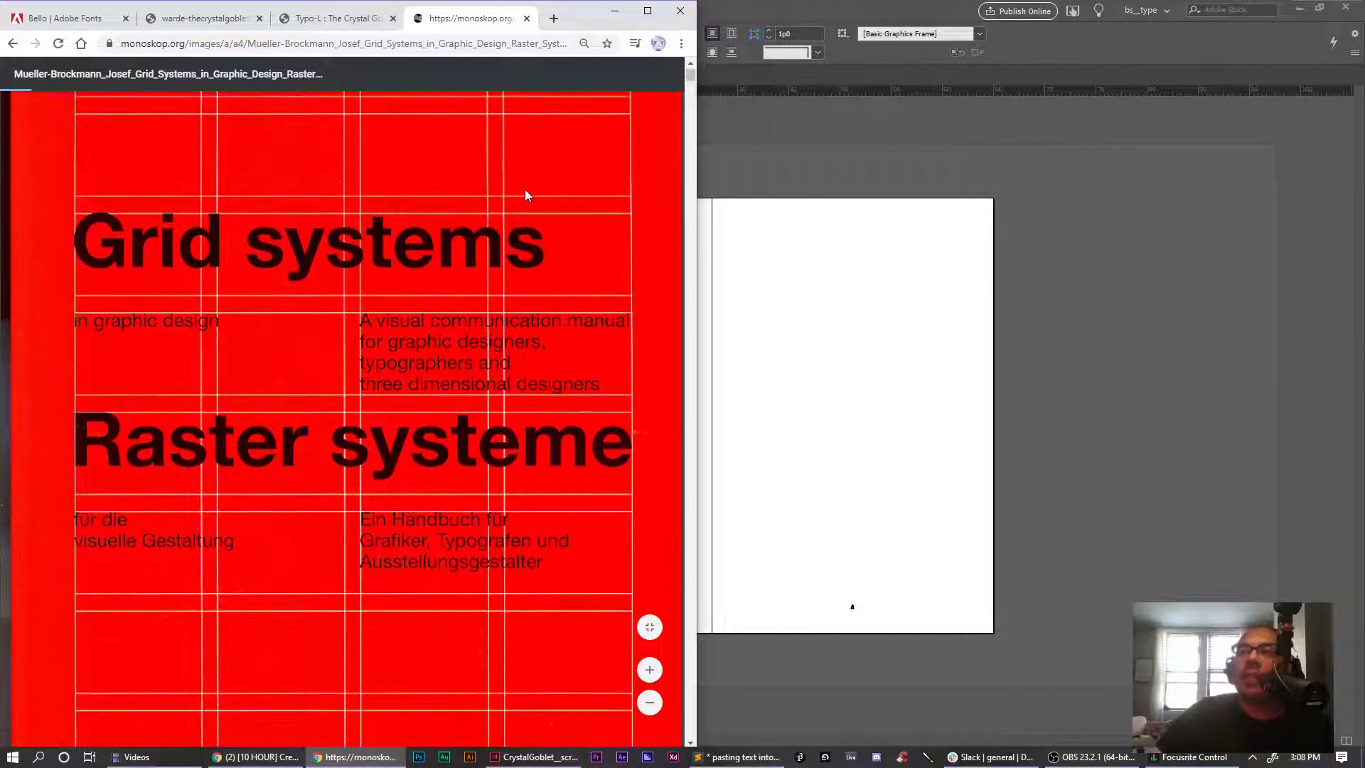
Look over the cover, foreword and bilingual table of contents of the Grid Systems PDF
scroll(525, 189, up, 5)
scroll(524, 189, up, 3)
scroll(524, 189, down, 2)
scroll(525, 189, up, 2)
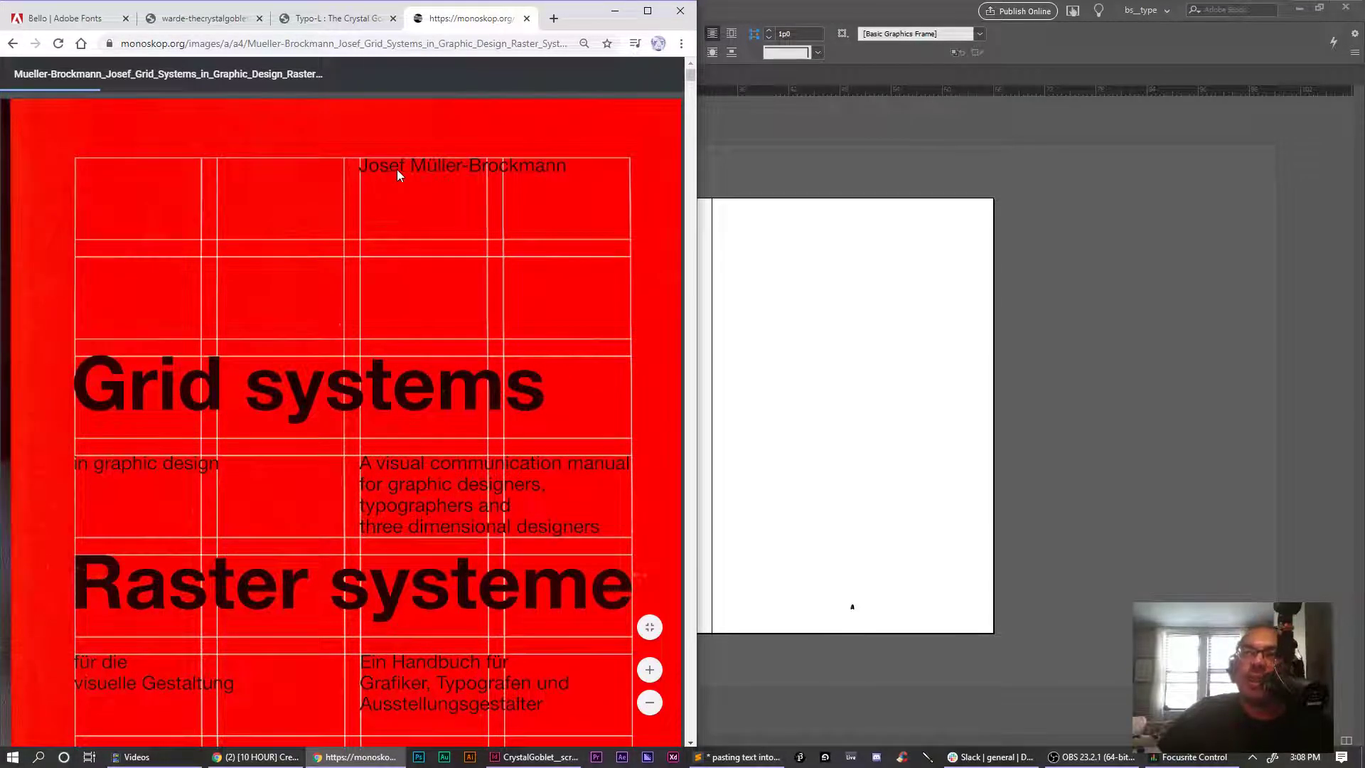
mouse_move(688, 85)
mouse_down()
mouse_move(692, 135)
mouse_move(693, 94)
mouse_up()
scroll(523, 192, down, 10)
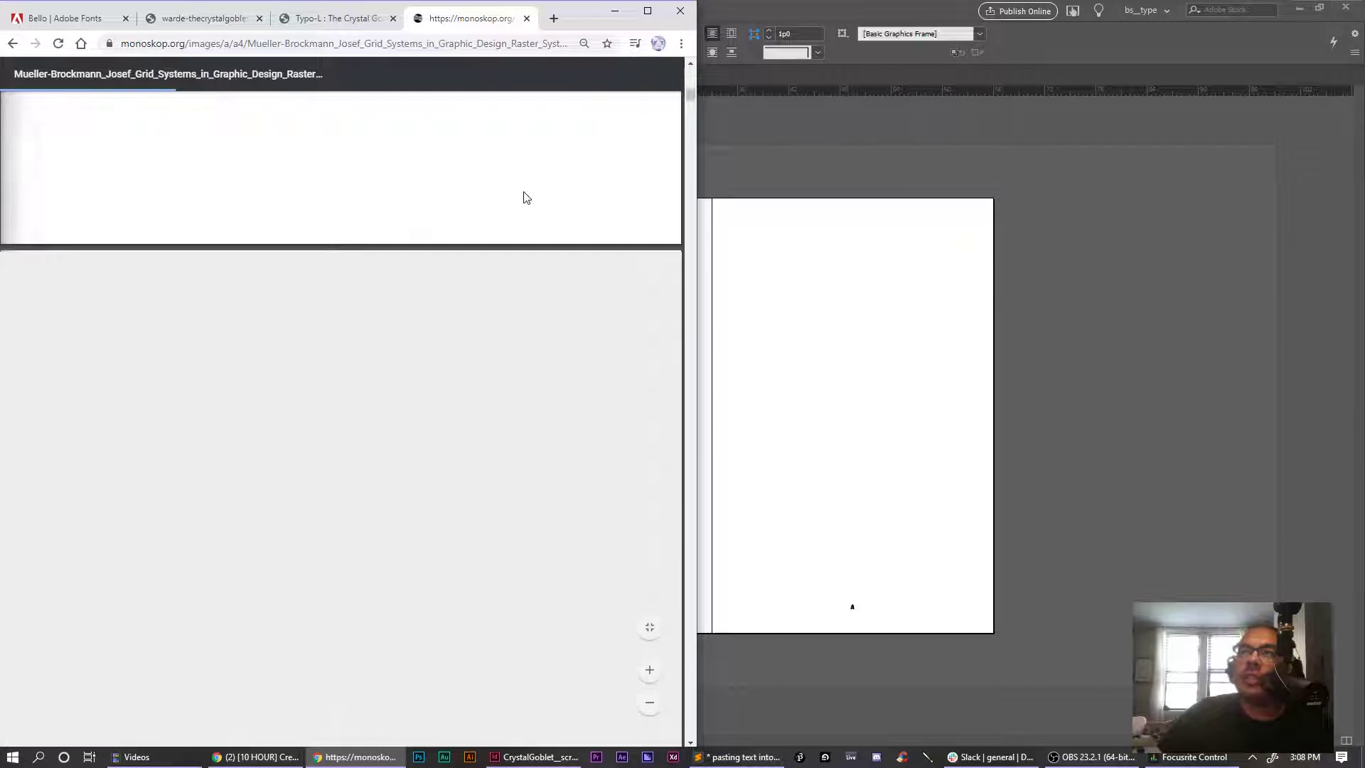
scroll(526, 197, up, 5)
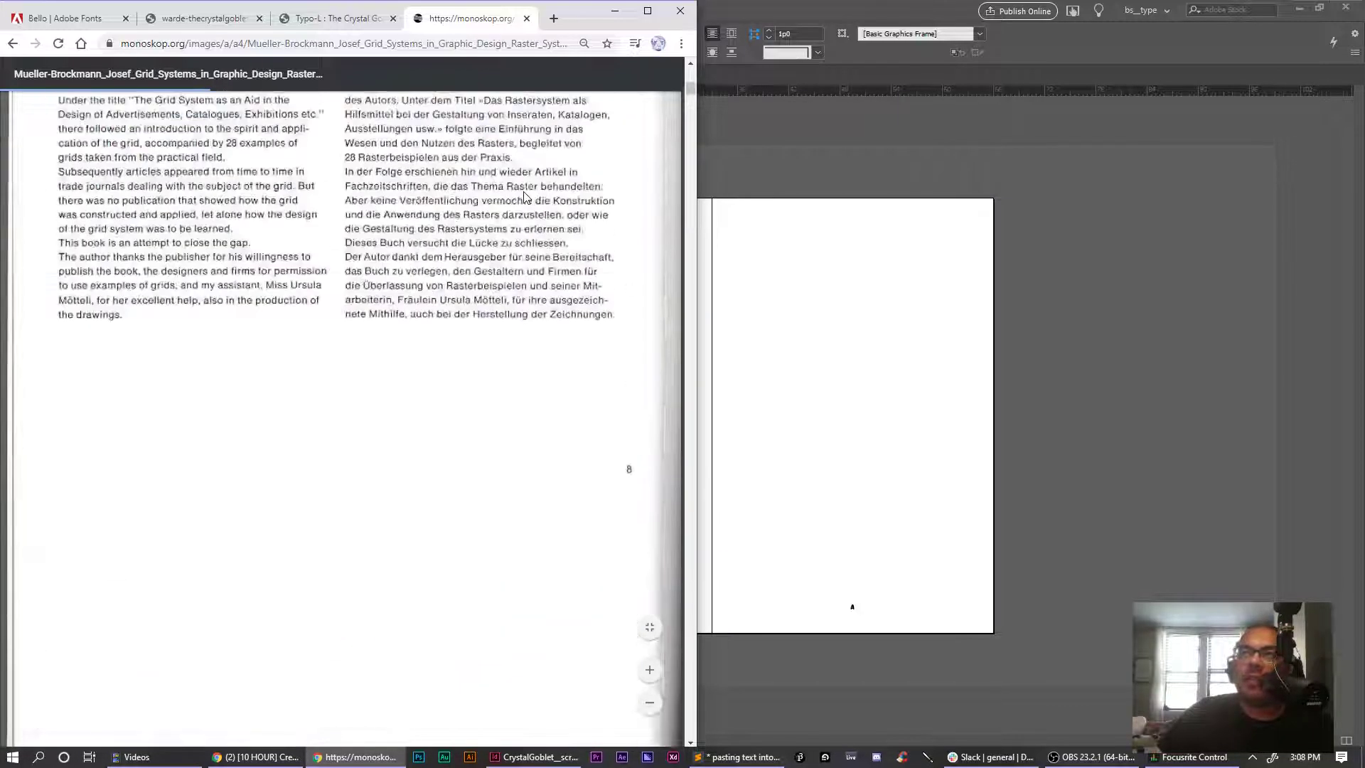
scroll(526, 197, up, 10)
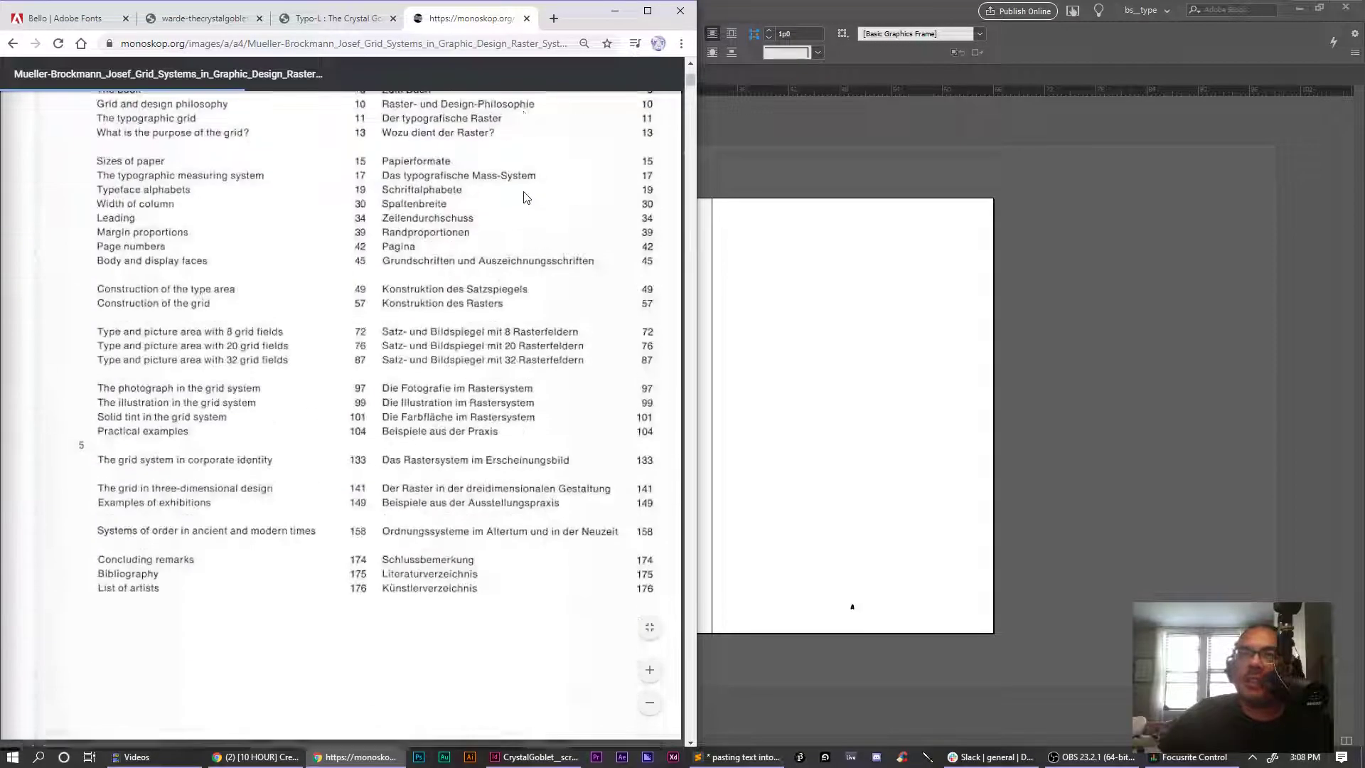
scroll(526, 197, down, 4)
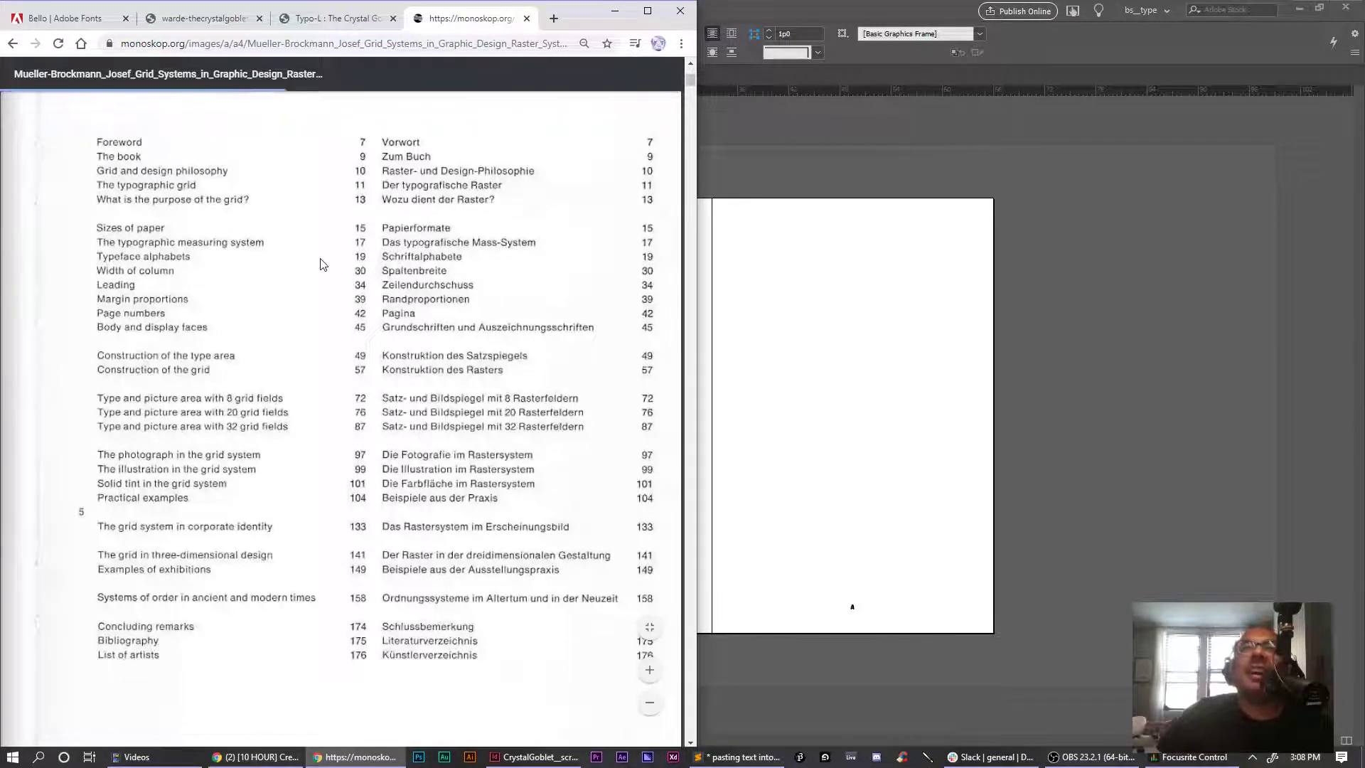
Browse the PDF's sections on the purpose of the grid, the typographic measuring system and the typeface alphabets
drag(690, 79, 699, 470)
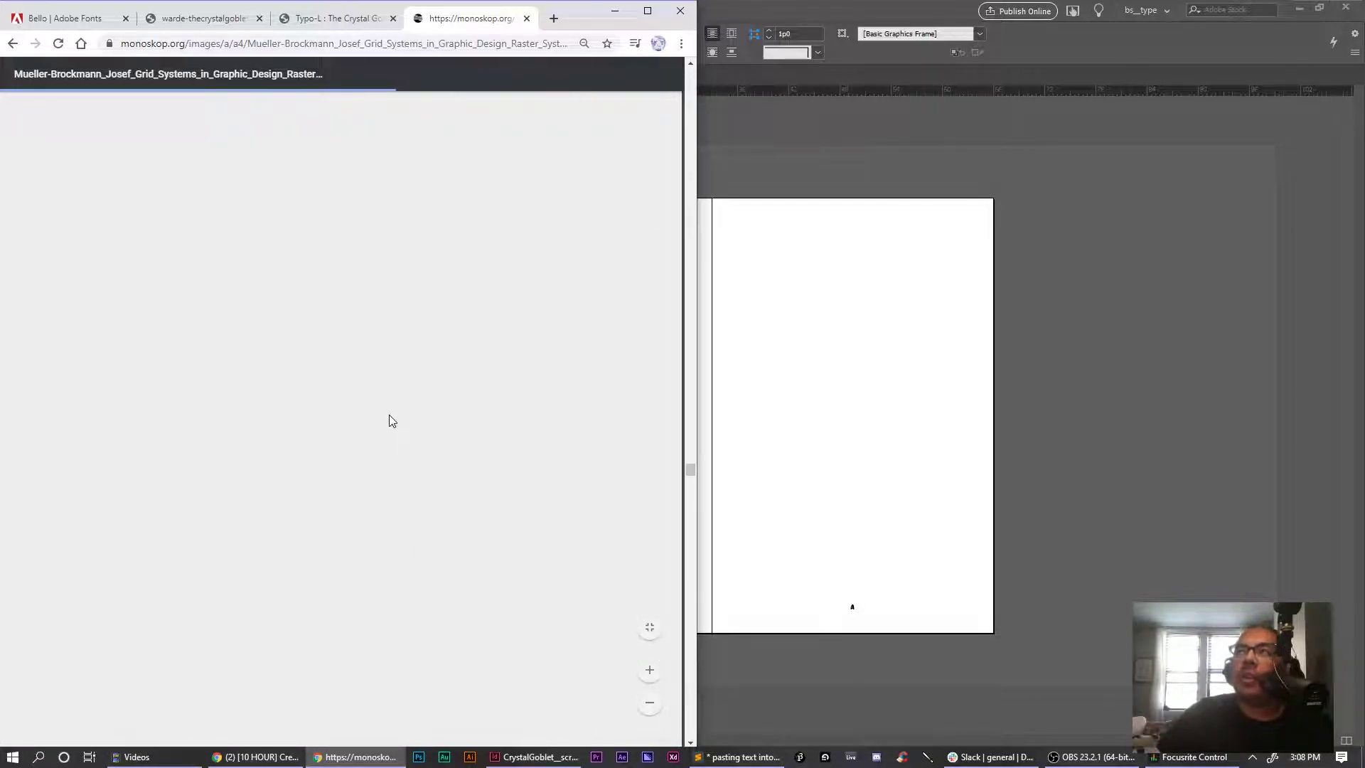
drag(686, 469, 684, 310)
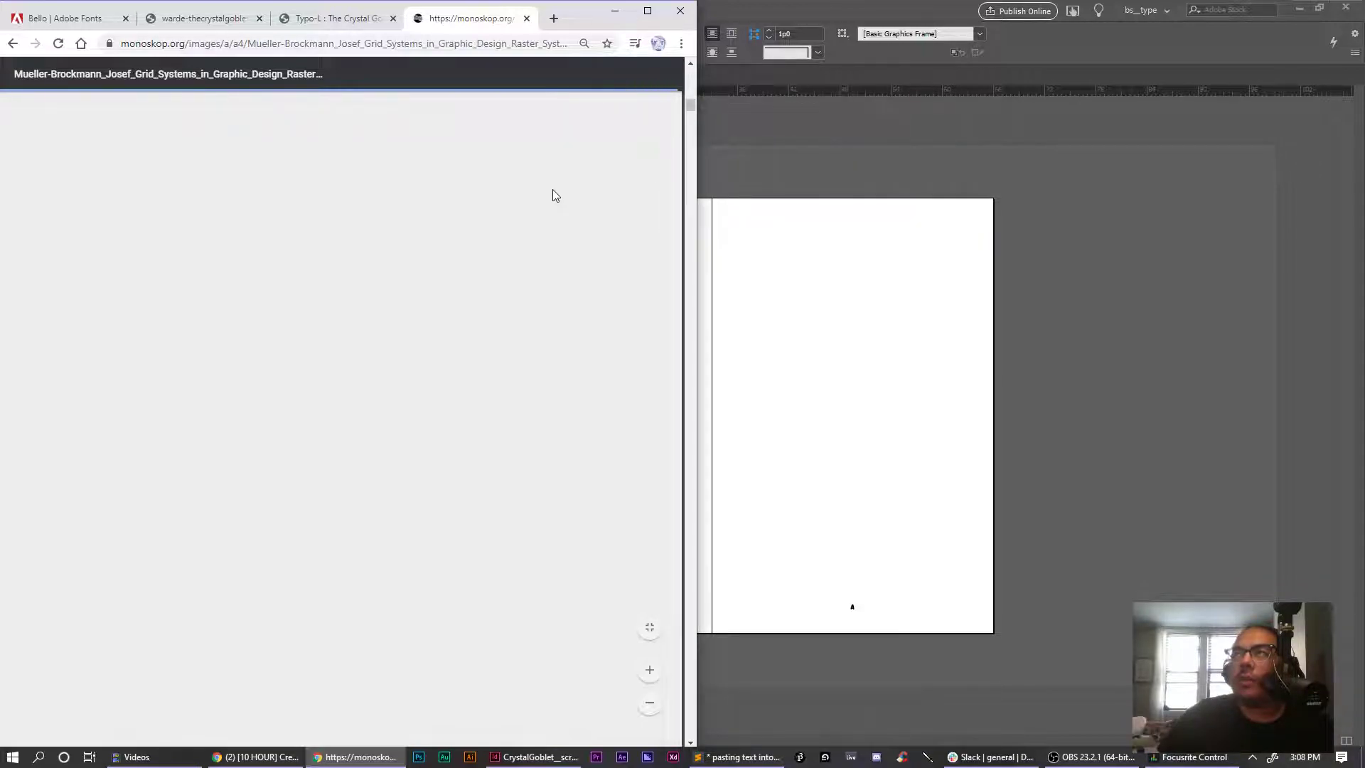
scroll(552, 189, down, 5)
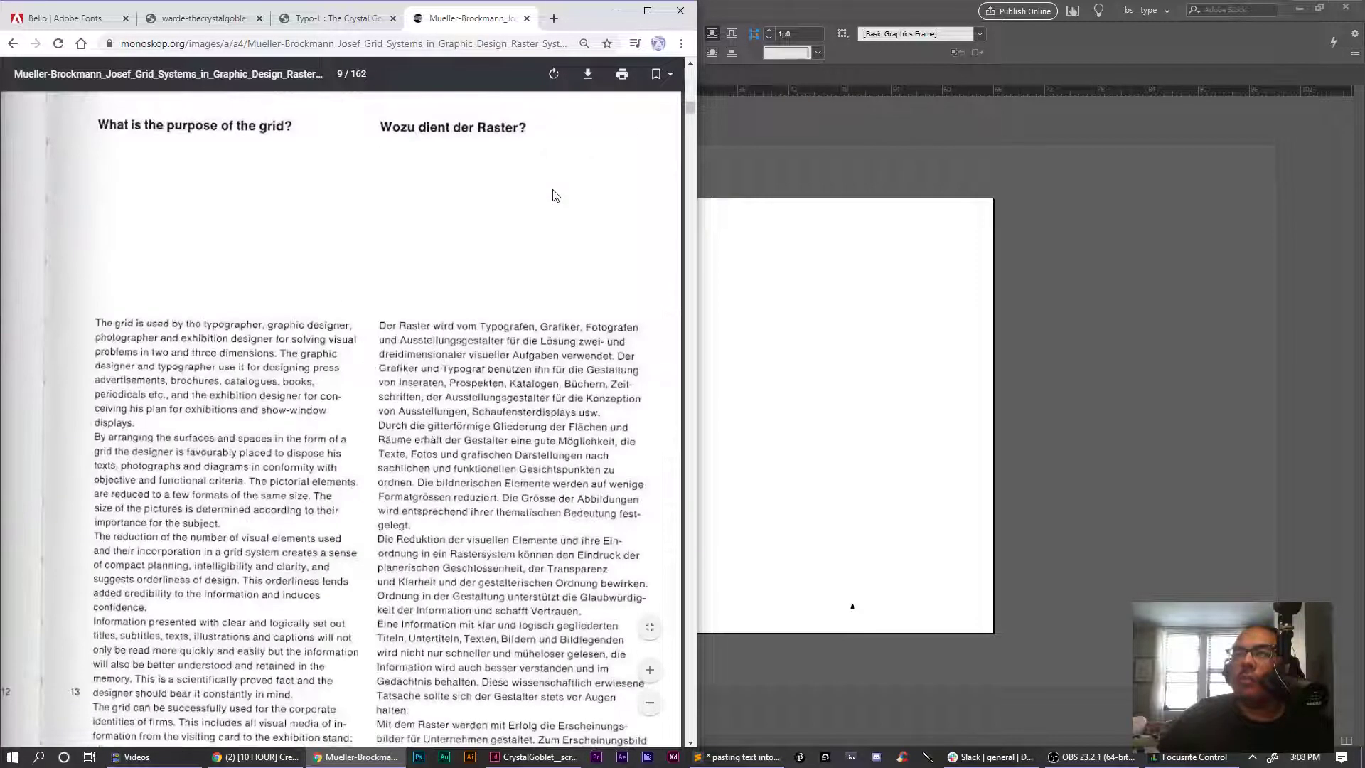
scroll(554, 192, down, 10)
scroll(552, 189, down, 2)
drag(686, 113, 687, 120)
scroll(390, 250, down, 20)
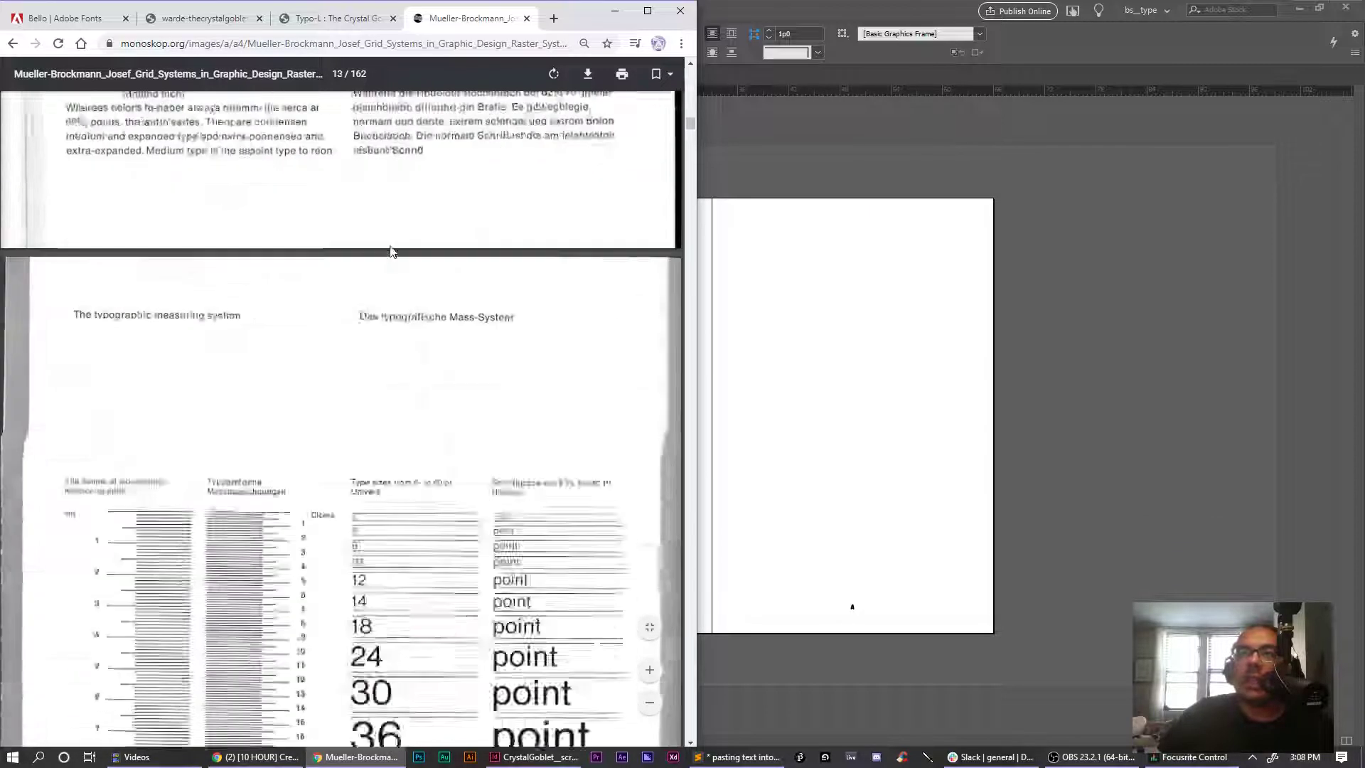
scroll(393, 251, down, 20)
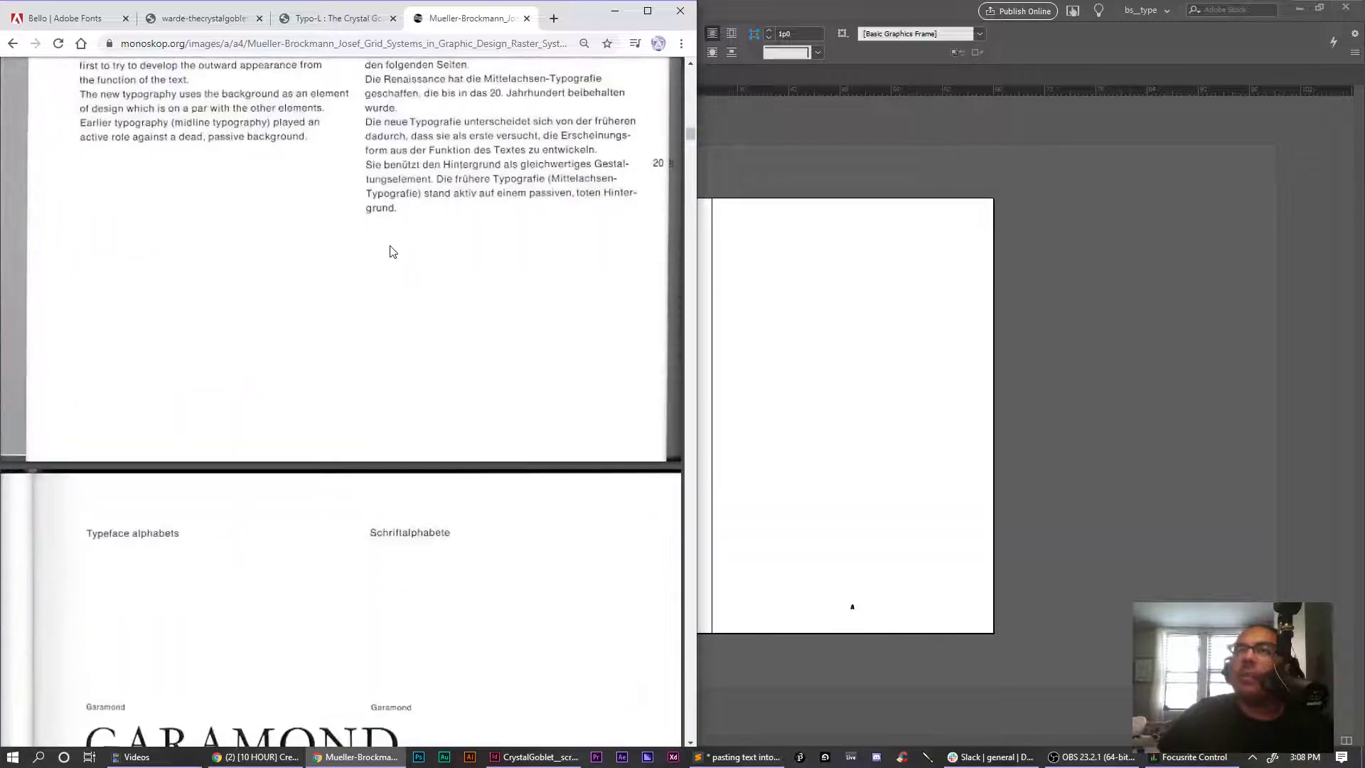
scroll(391, 251, down, 20)
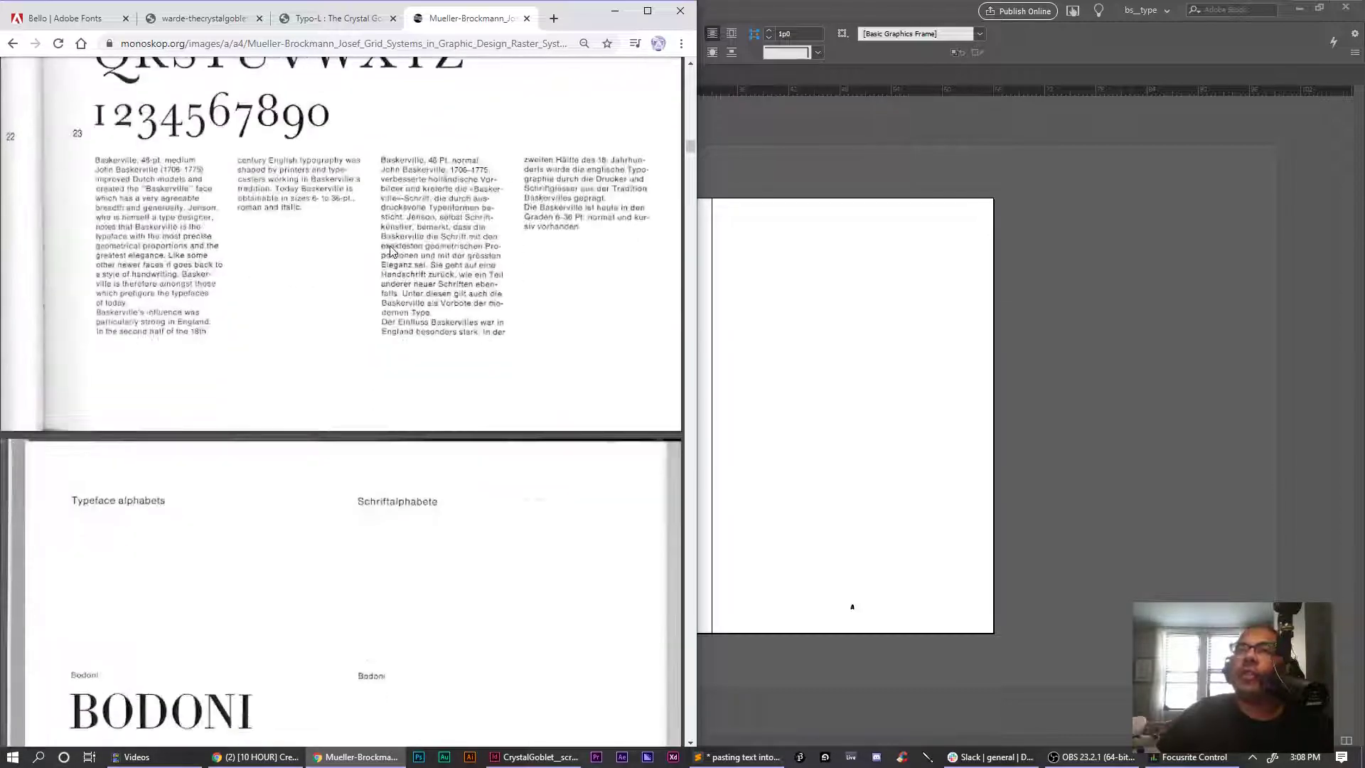
scroll(389, 250, down, 5)
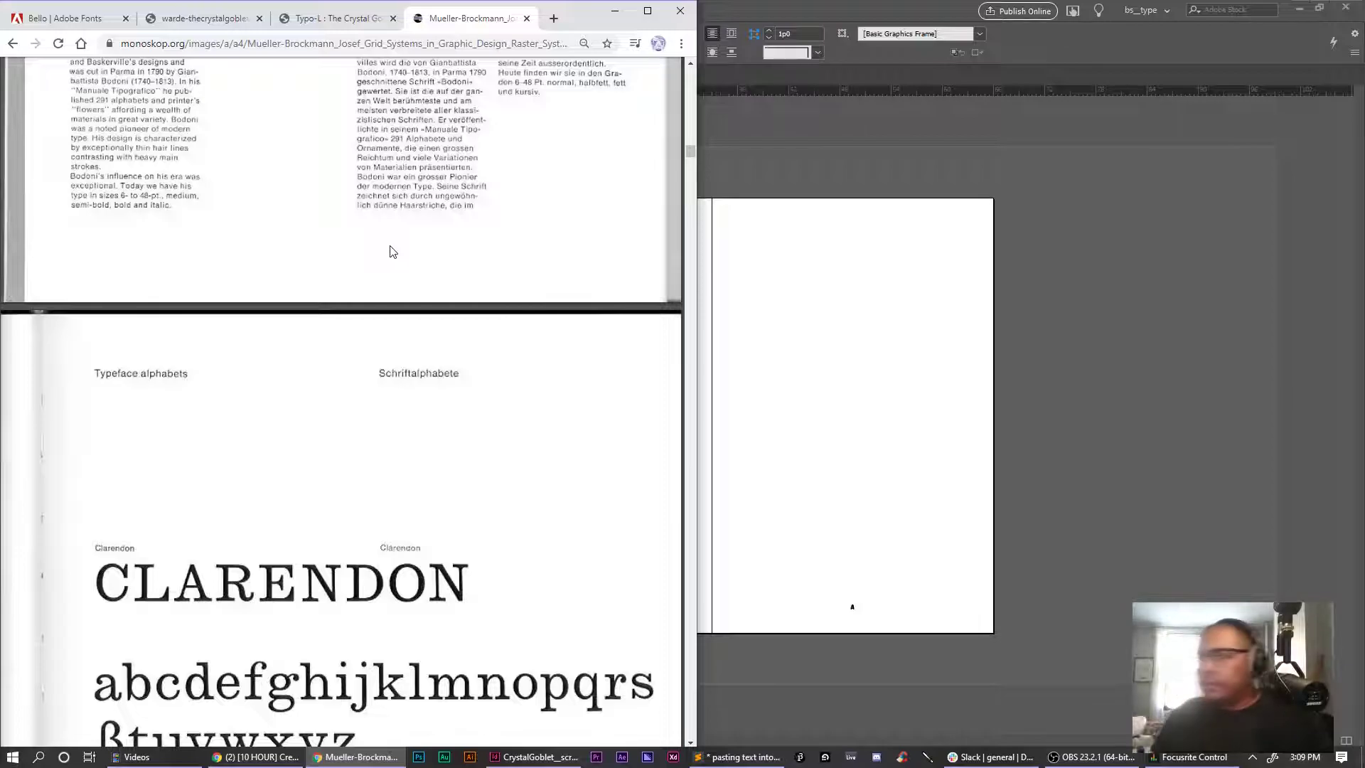
scroll(517, 267, down, 7)
scroll(517, 267, down, 20)
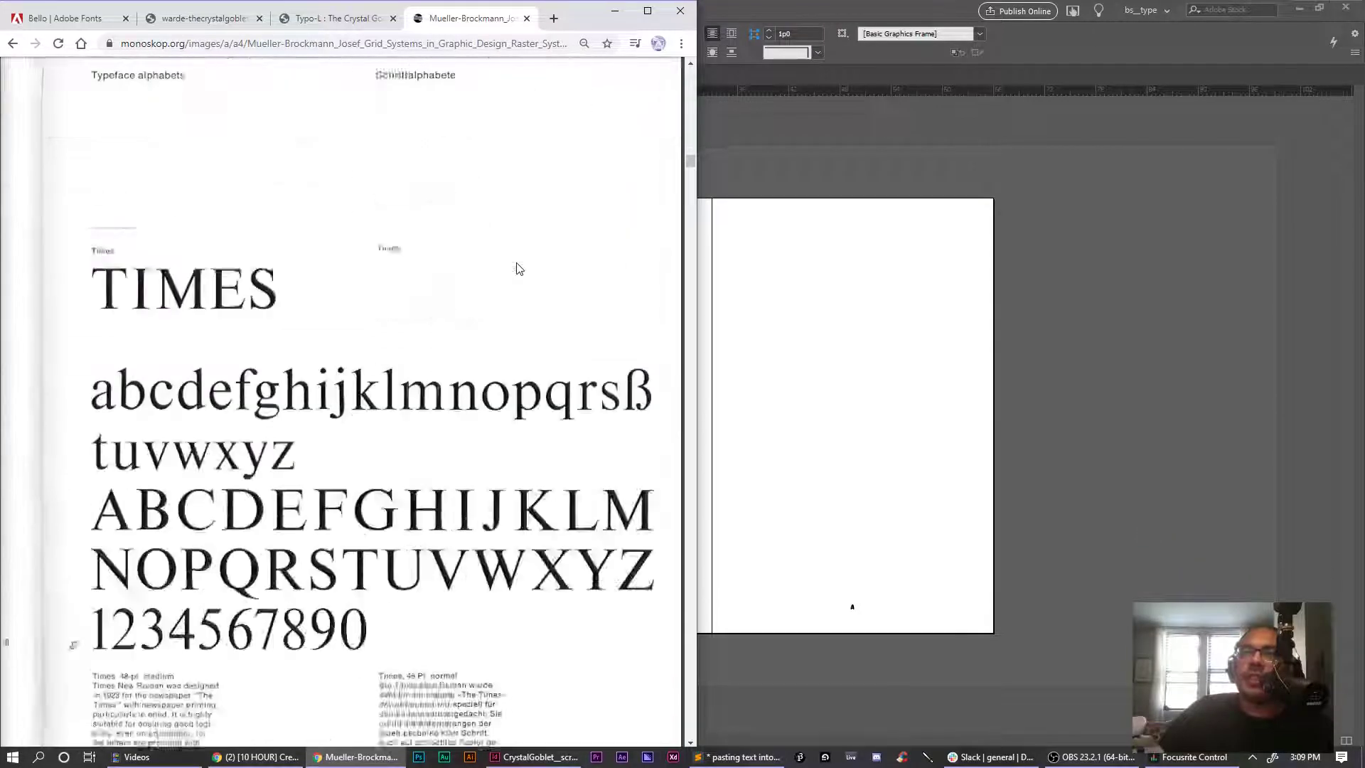
Skim the column width and margin proportions sections of the PDF to reach the Page numbers chapter
scroll(516, 267, down, 20)
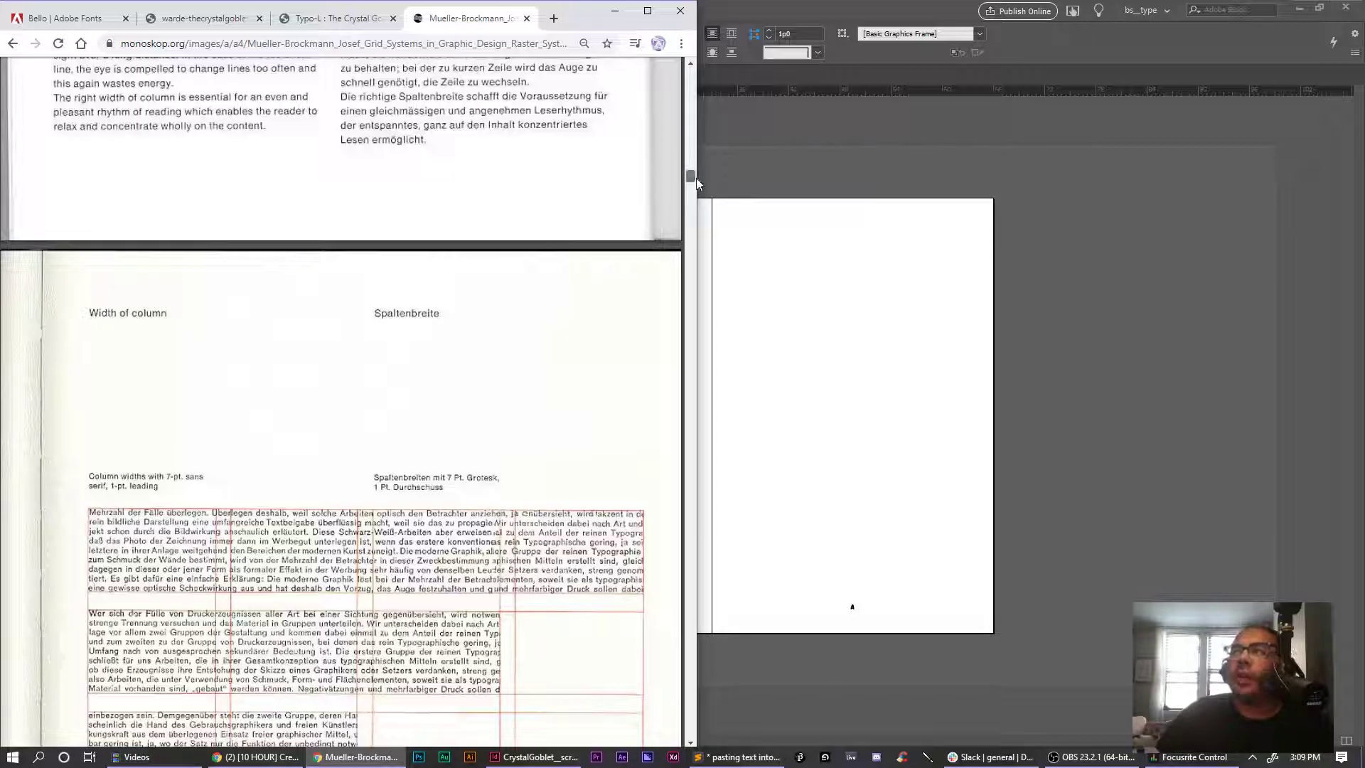
scroll(697, 185, down, 10)
scroll(597, 287, down, 10)
scroll(595, 291, down, 10)
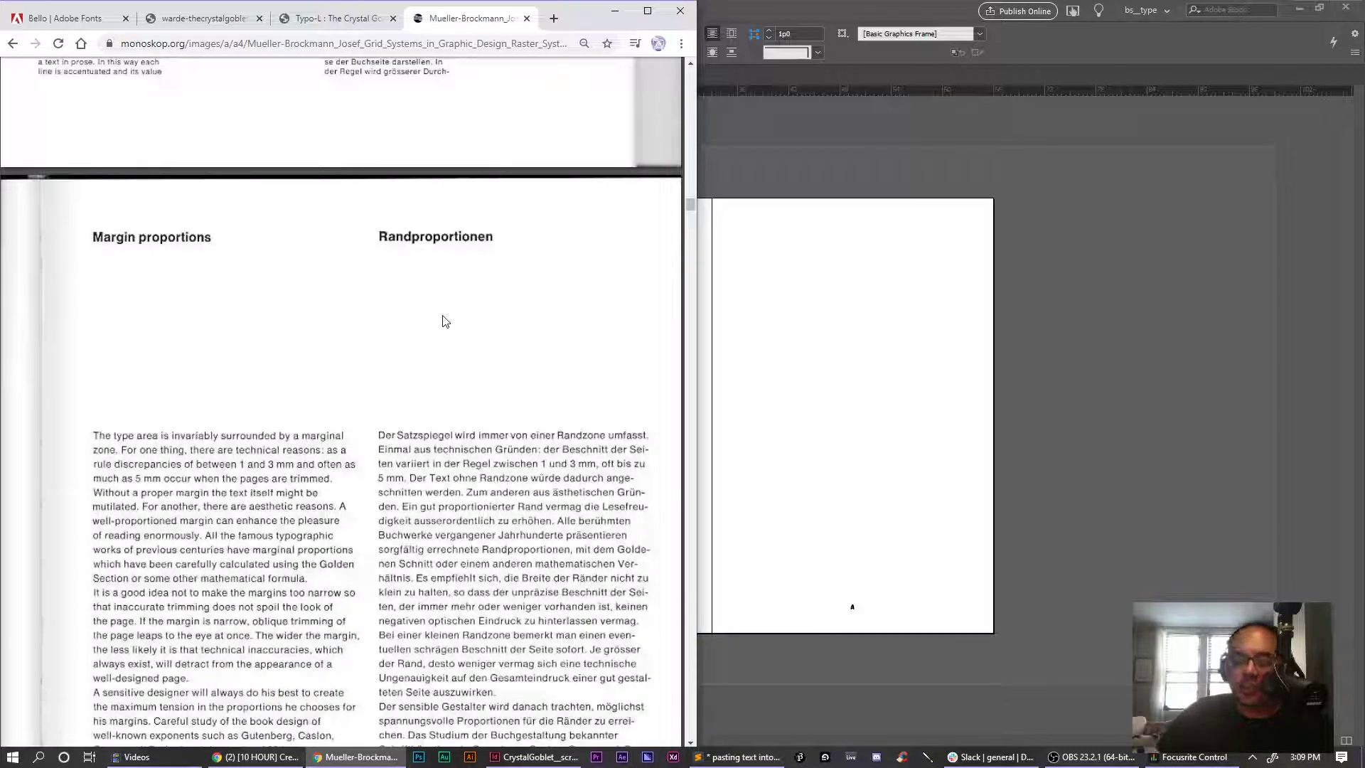
ctrl+scroll(444, 321, down, 4)
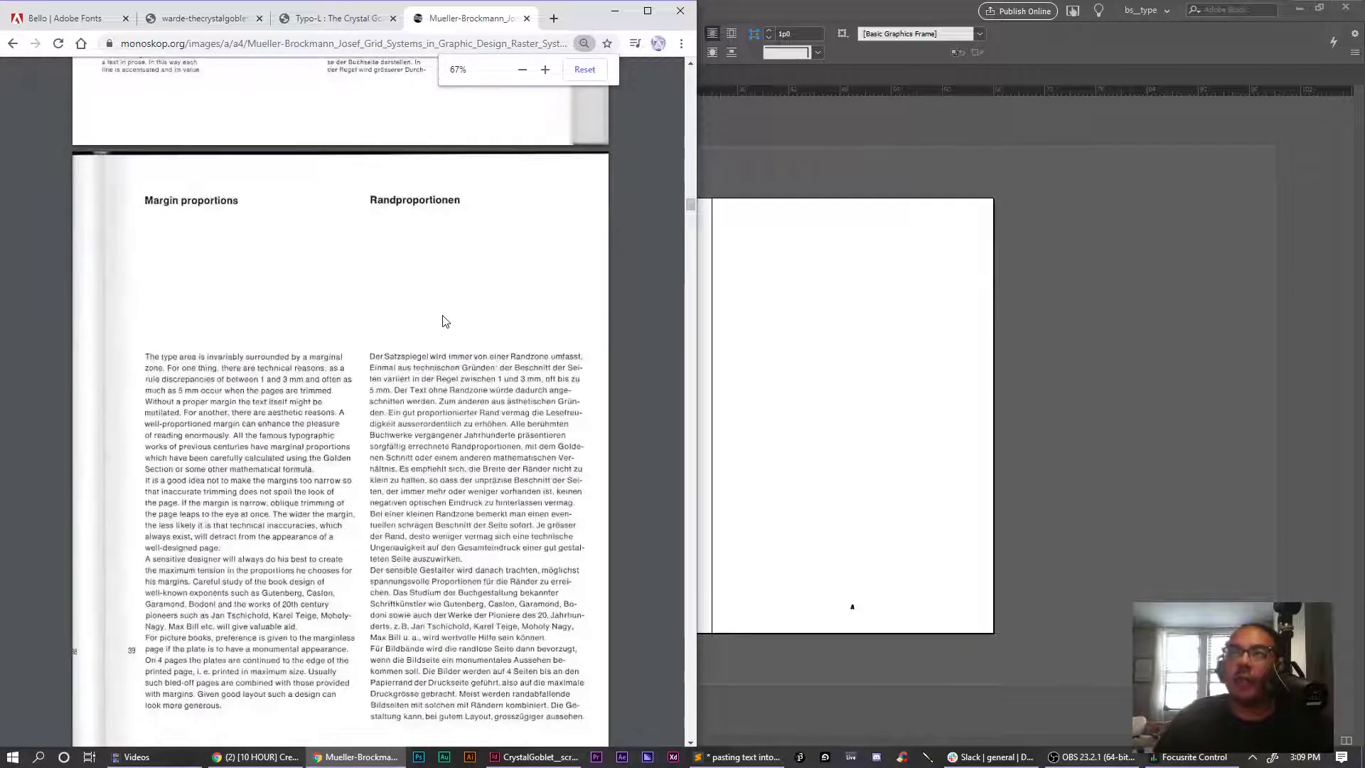
scroll(445, 325, down, 5)
scroll(444, 327, down, 10)
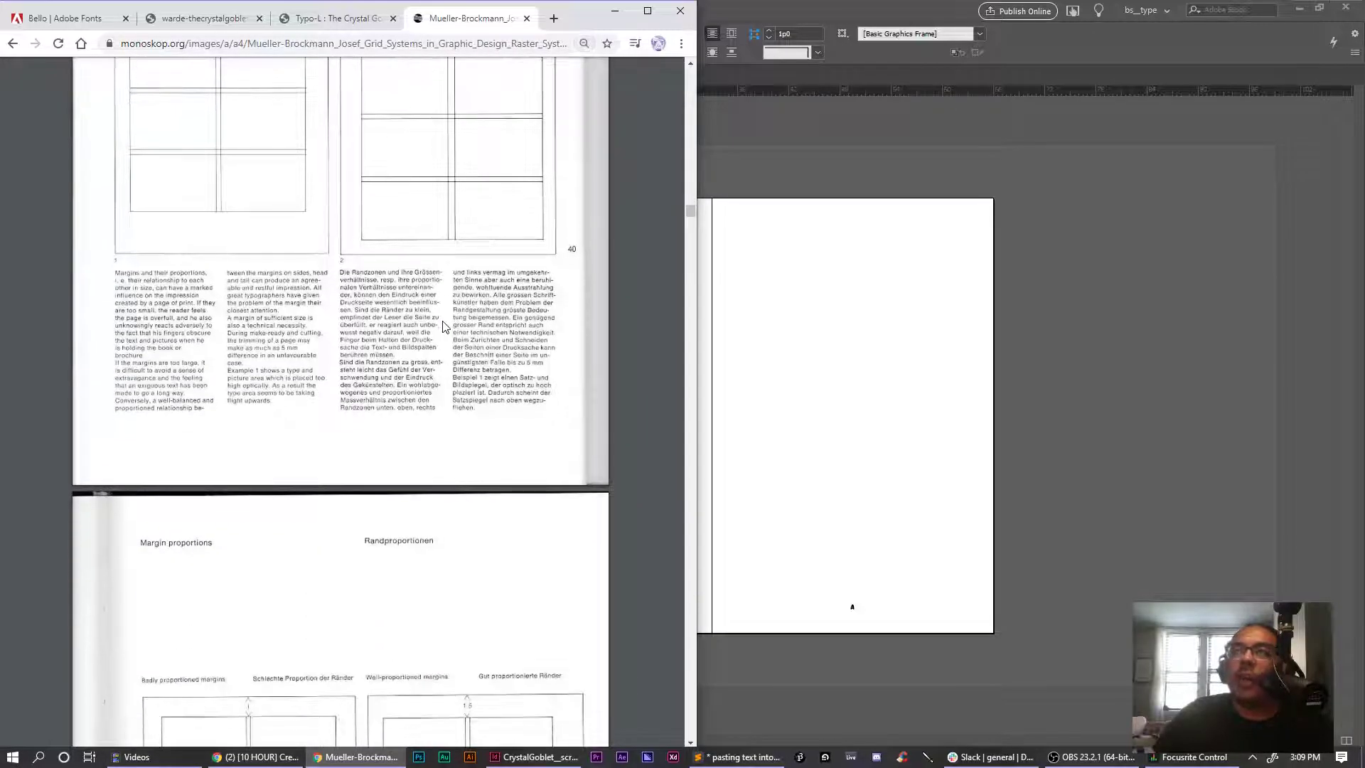
scroll(442, 327, down, 15)
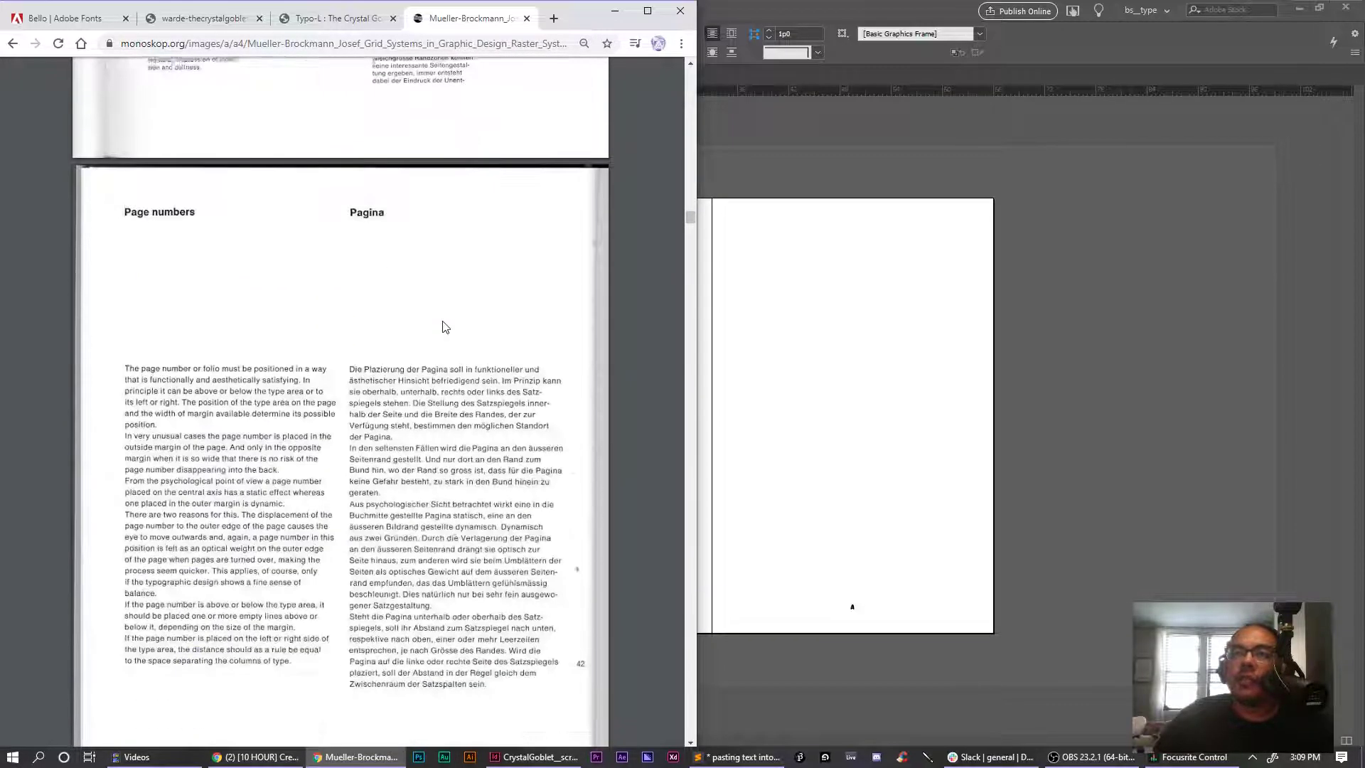
Examine the Page numbers chapter and its diagrams of possible ways of placing the page number on one- and two-column pages
scroll(444, 326, up, 5)
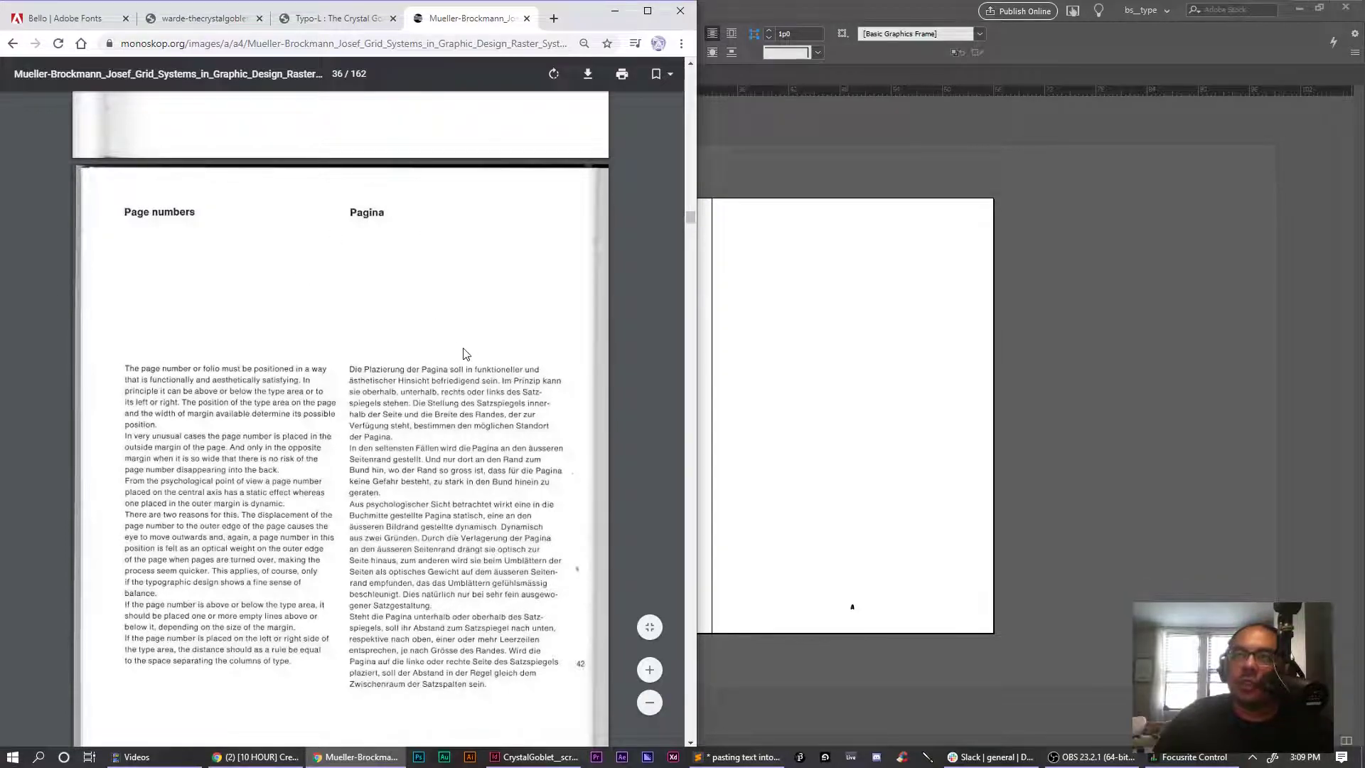
scroll(463, 353, down, 10)
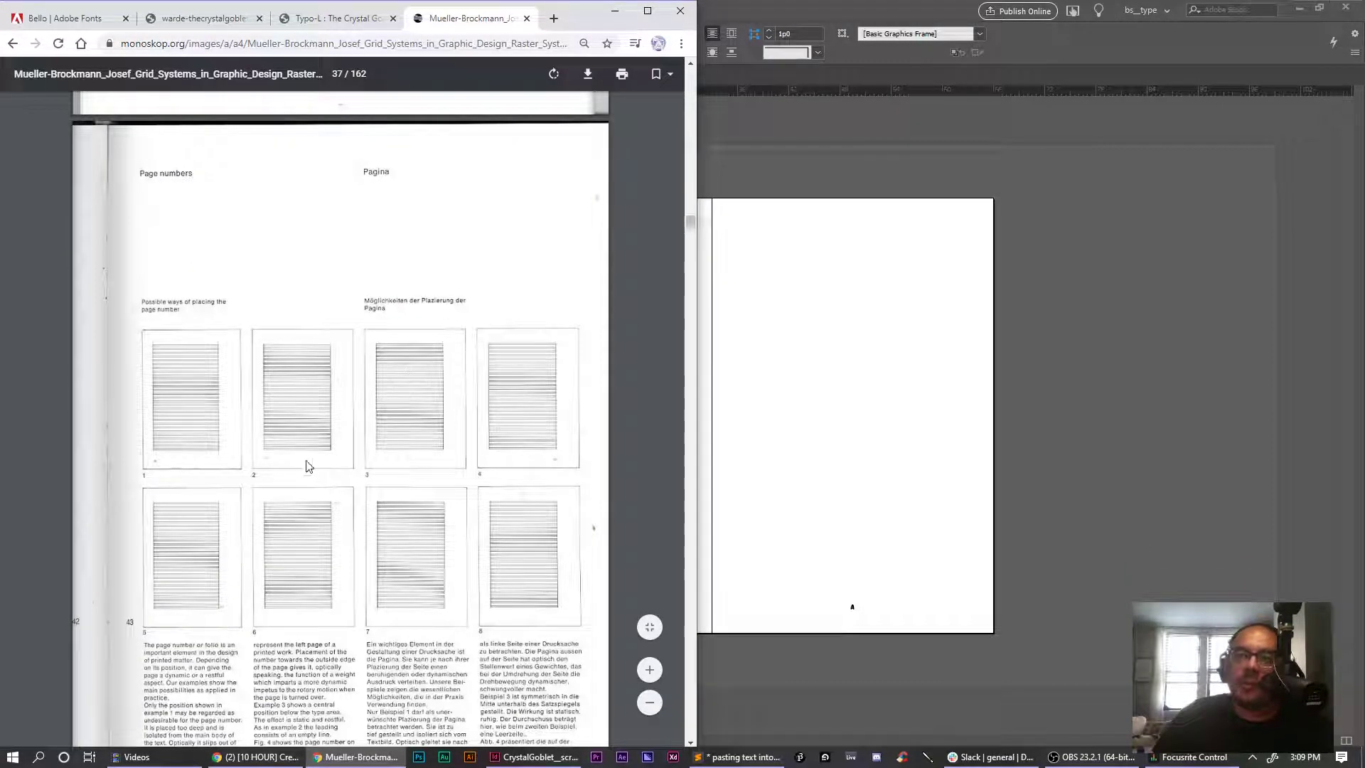
scroll(306, 464, up, 1)
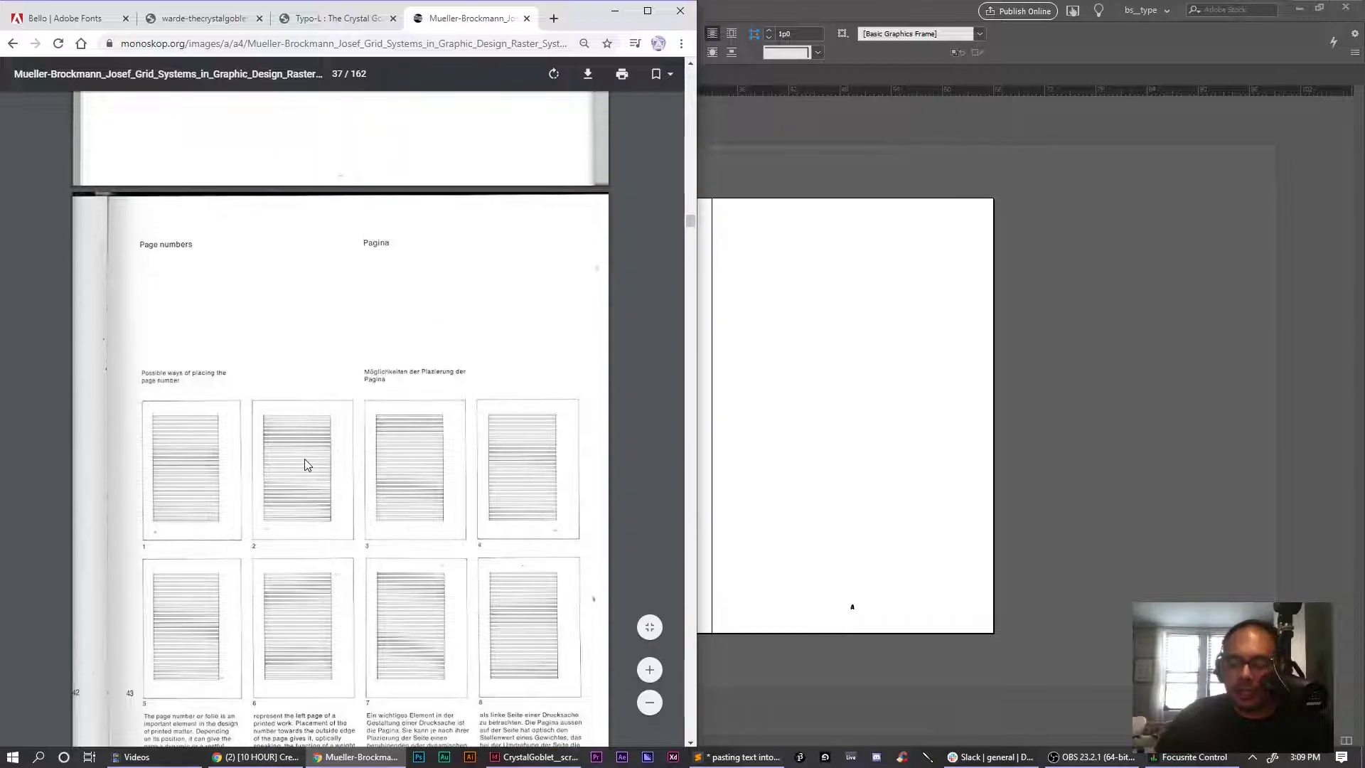
scroll(305, 464, up, 1)
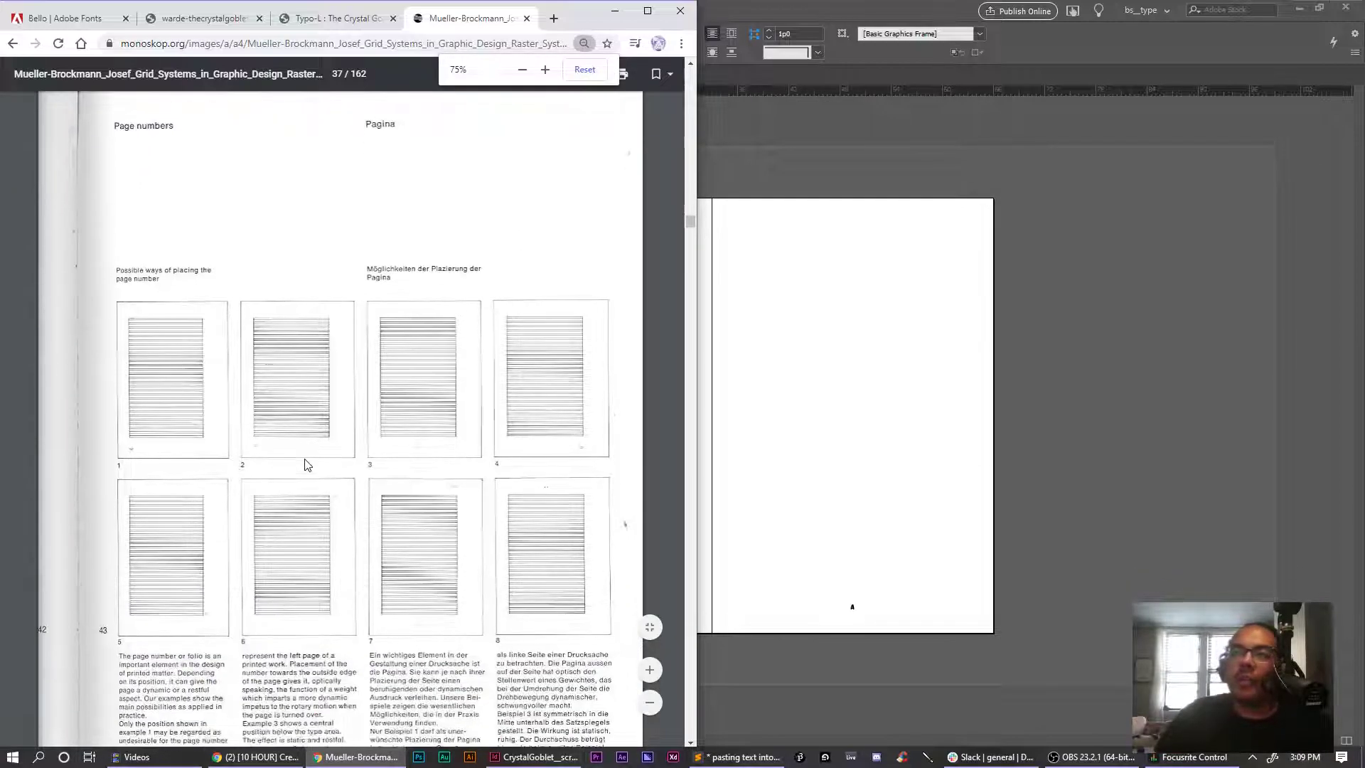
scroll(306, 464, down, 2)
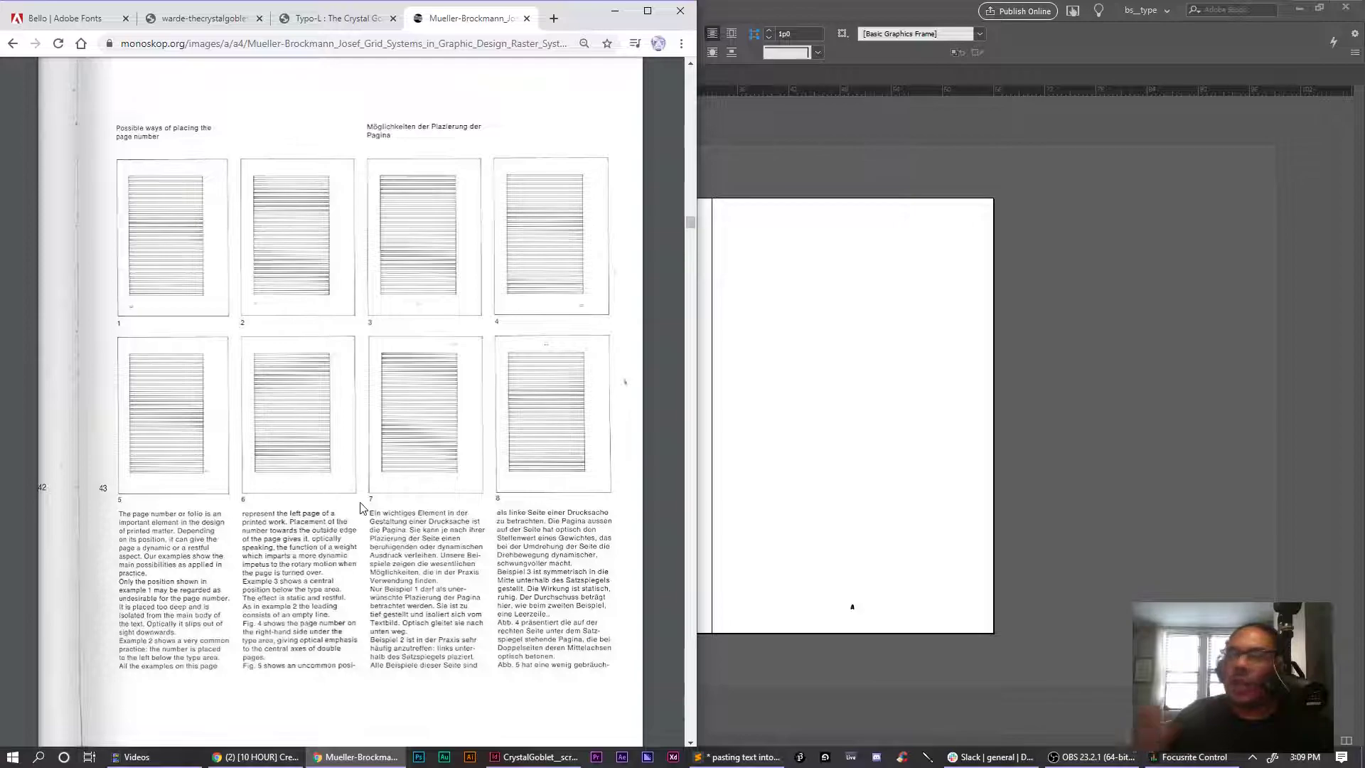
scroll(359, 497, down, 8)
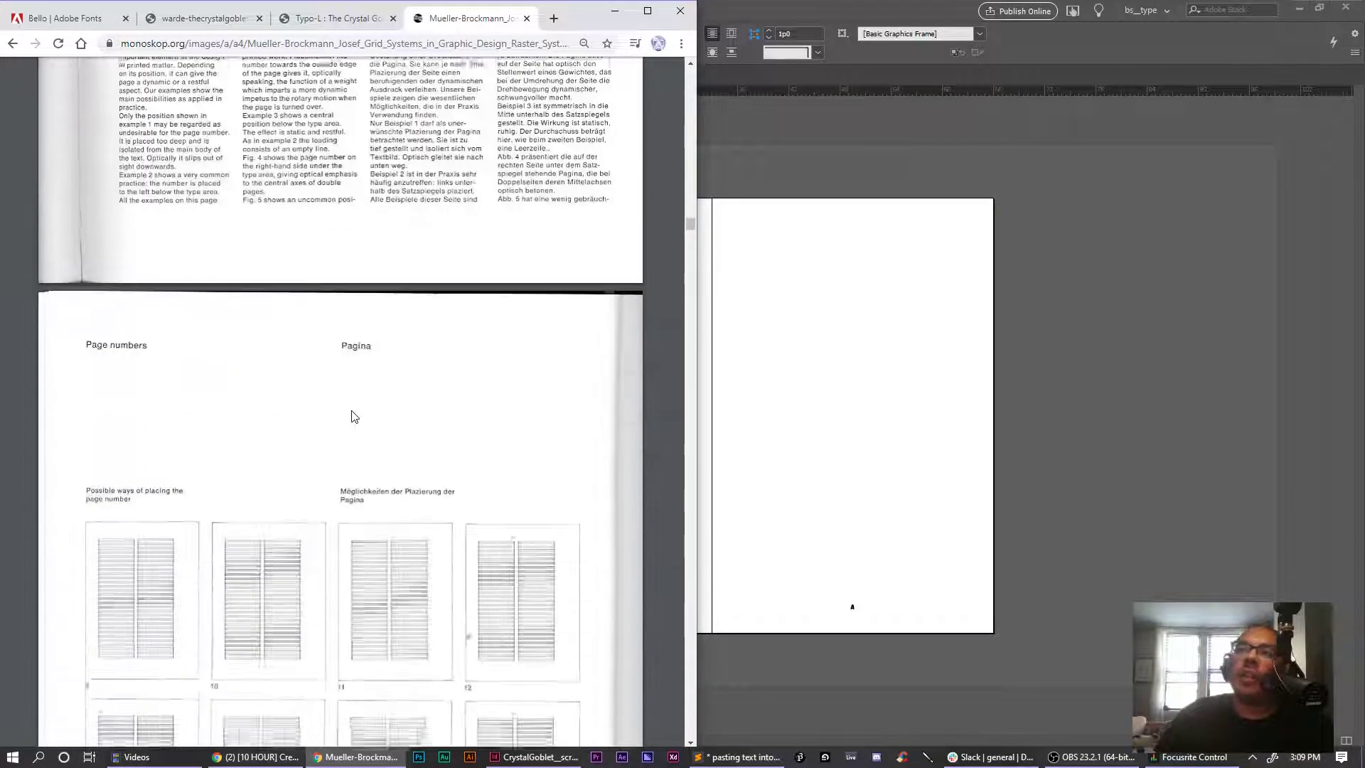
scroll(353, 415, down, 2)
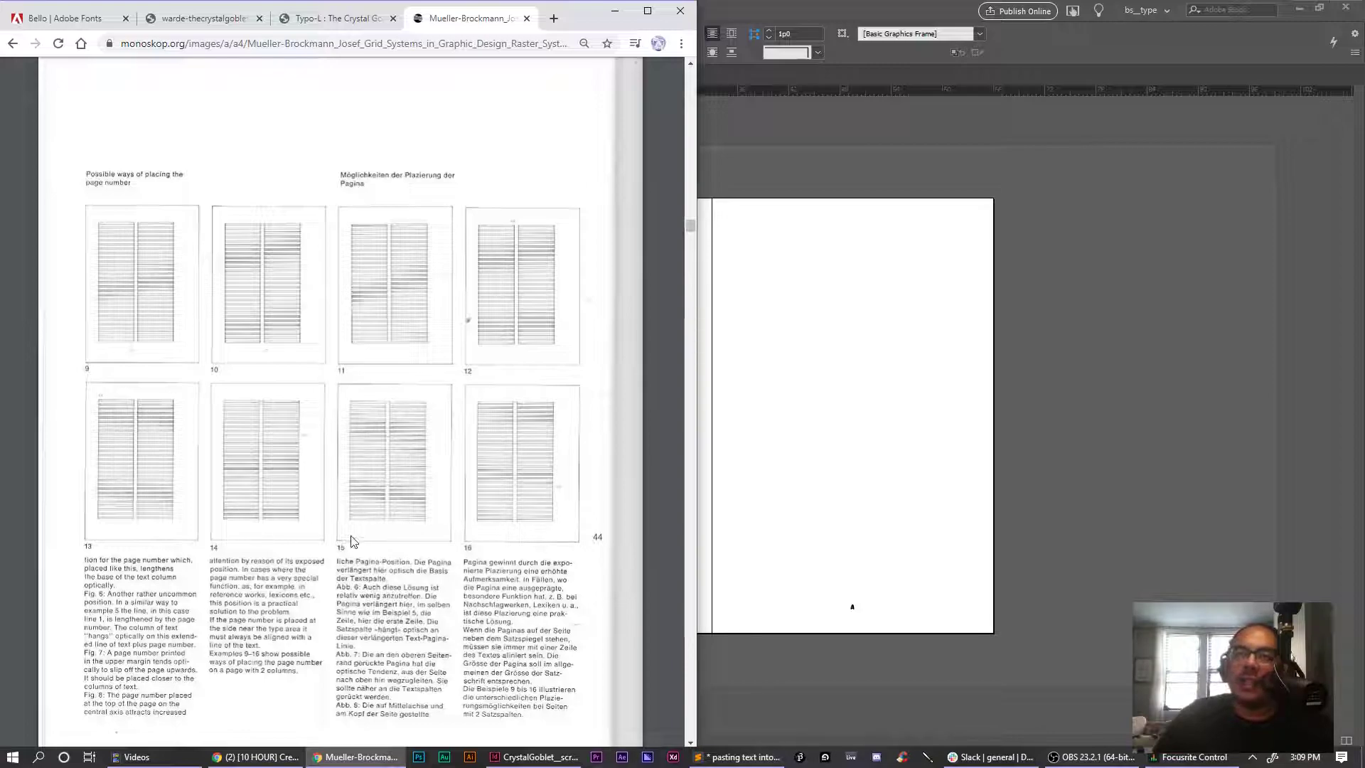
scroll(404, 542, down, 2)
scroll(404, 542, down, 2)
scroll(404, 541, down, 6)
scroll(403, 541, up, 14)
scroll(404, 541, down, 2)
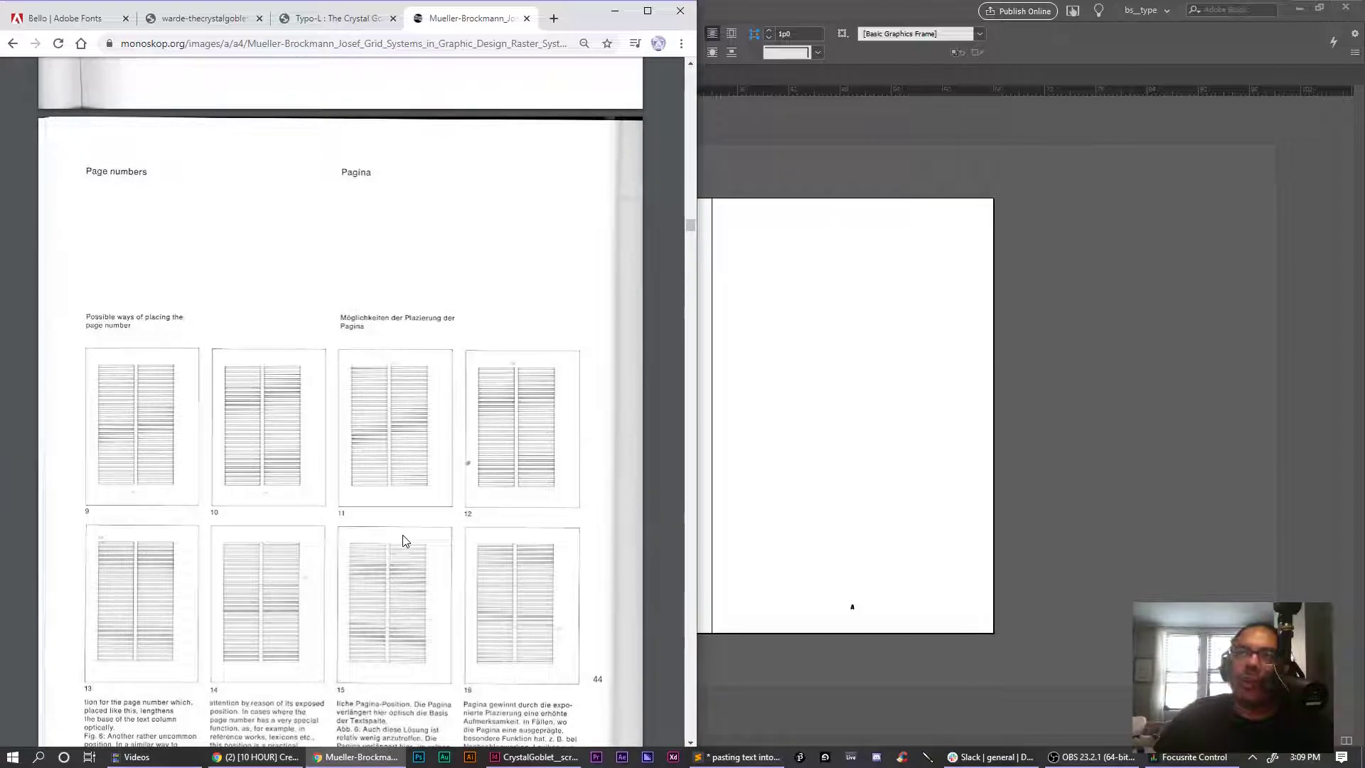
Switch back to InDesign and move both A-Master page number frames to the outer page edges at about mid-height
click(794, 156)
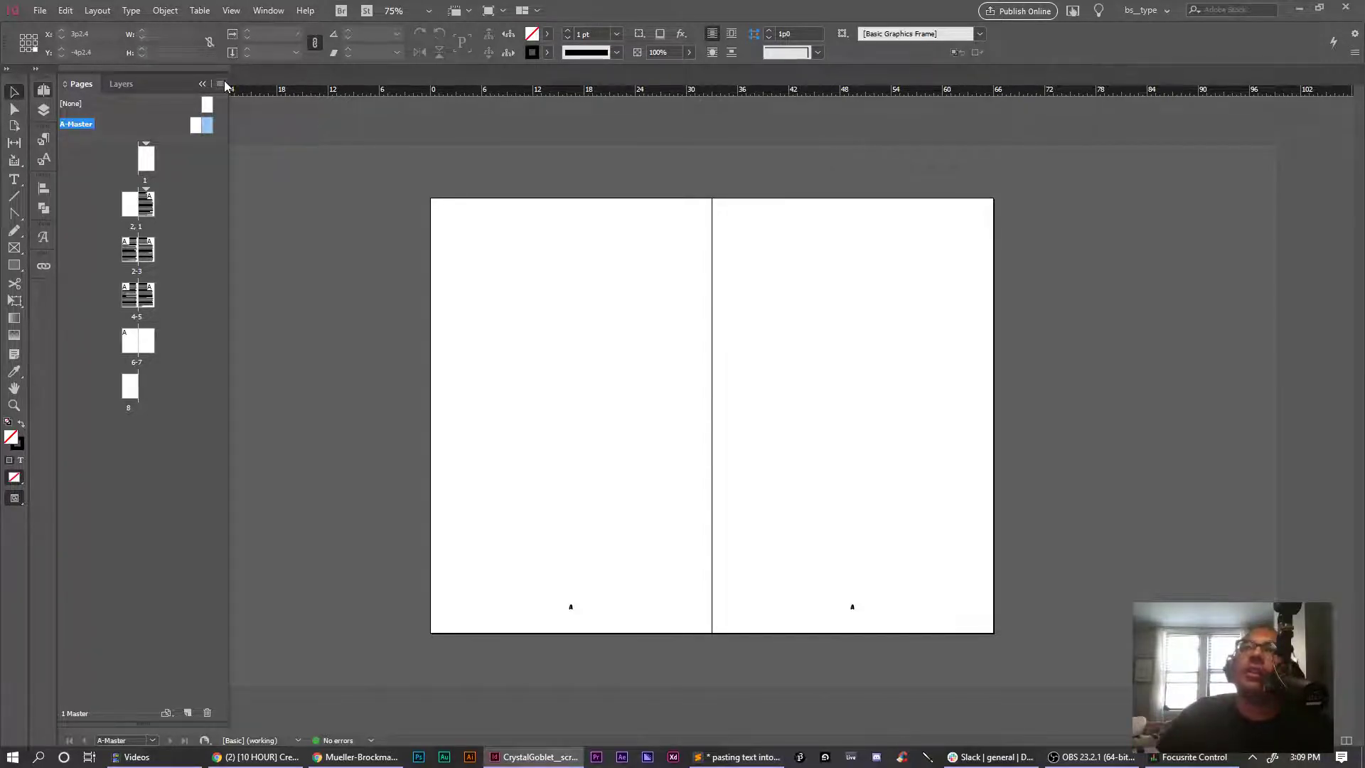
drag(570, 607, 458, 420)
drag(855, 605, 975, 424)
click(545, 446)
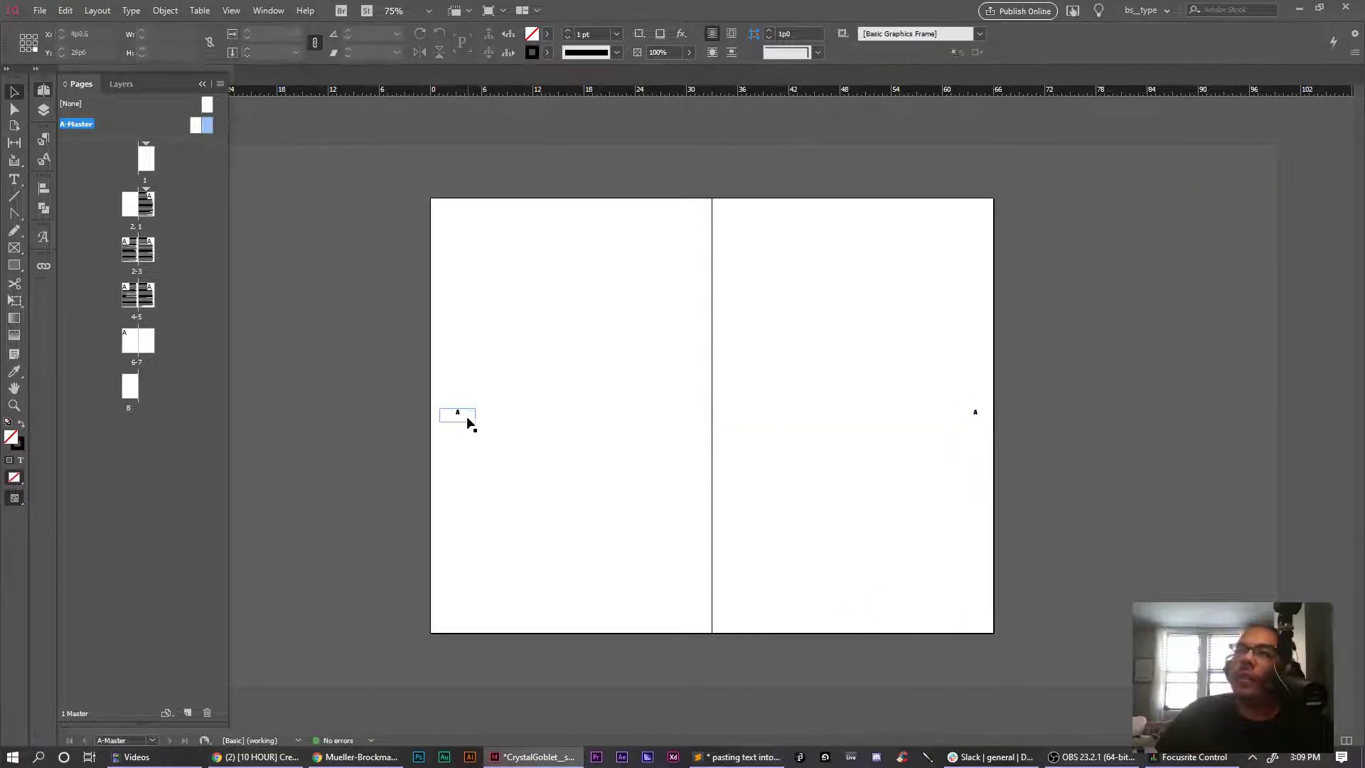
drag(467, 418, 458, 414)
click(793, 430)
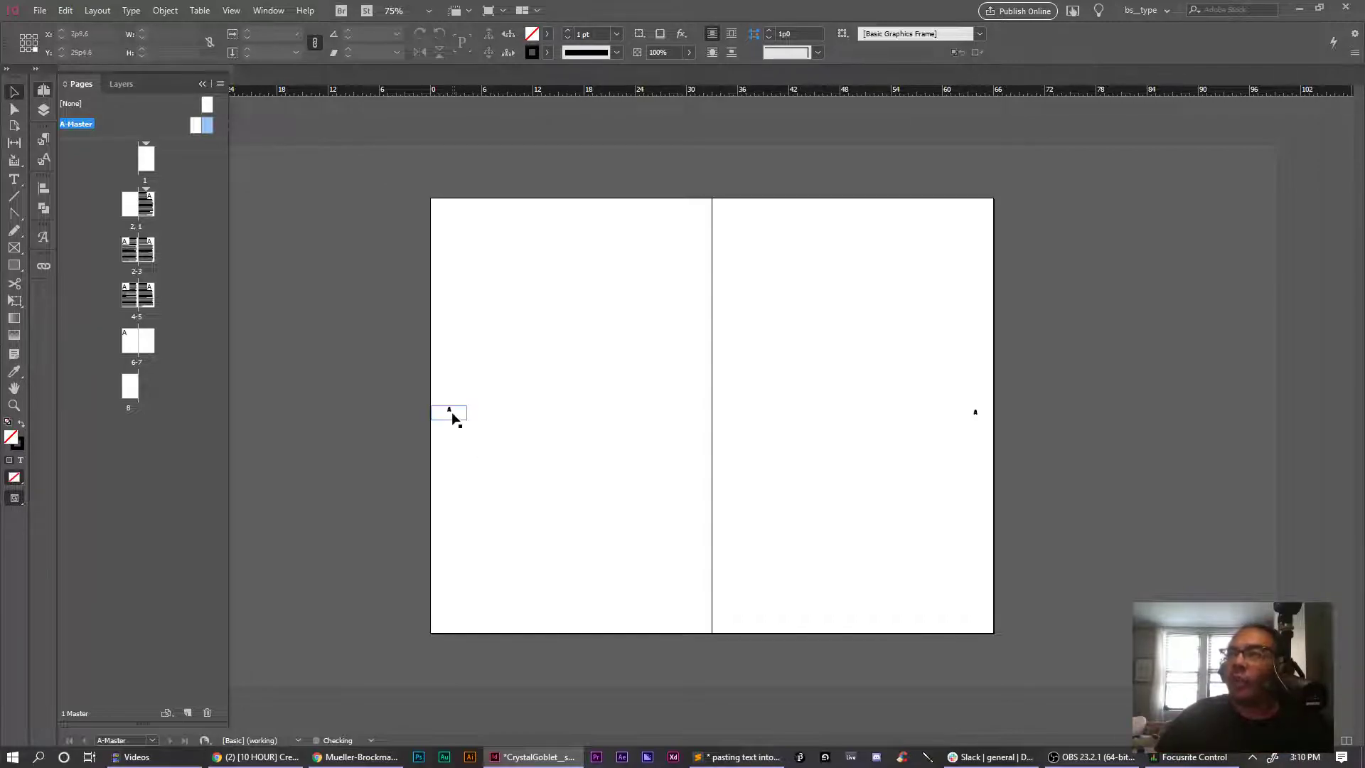
Move the left master page's number to its upper outer corner and the right page's number to its lower outer corner
drag(454, 418, 458, 222)
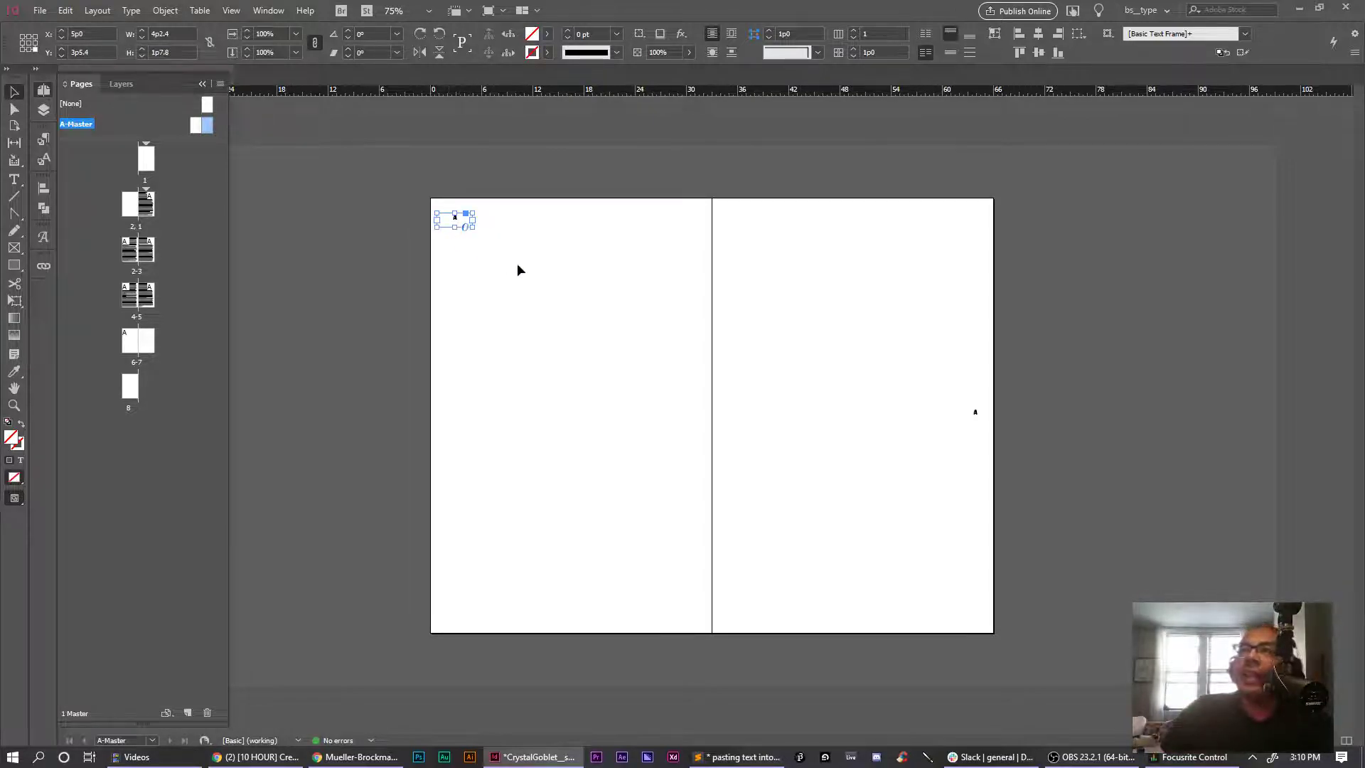
drag(975, 413, 977, 621)
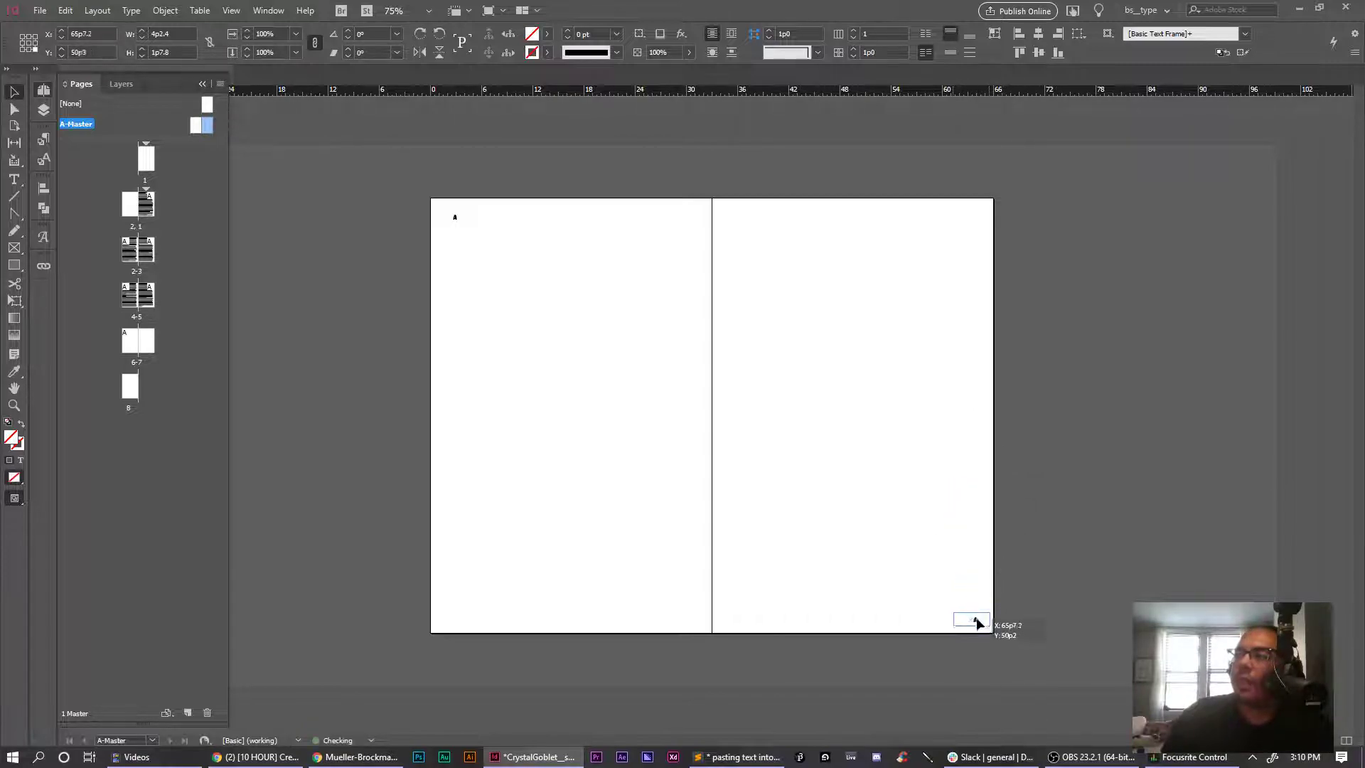
click(1019, 597)
Show the margin guides and place the left master page's number just above the text area, in line with the outer margin
key(ctrl+;)
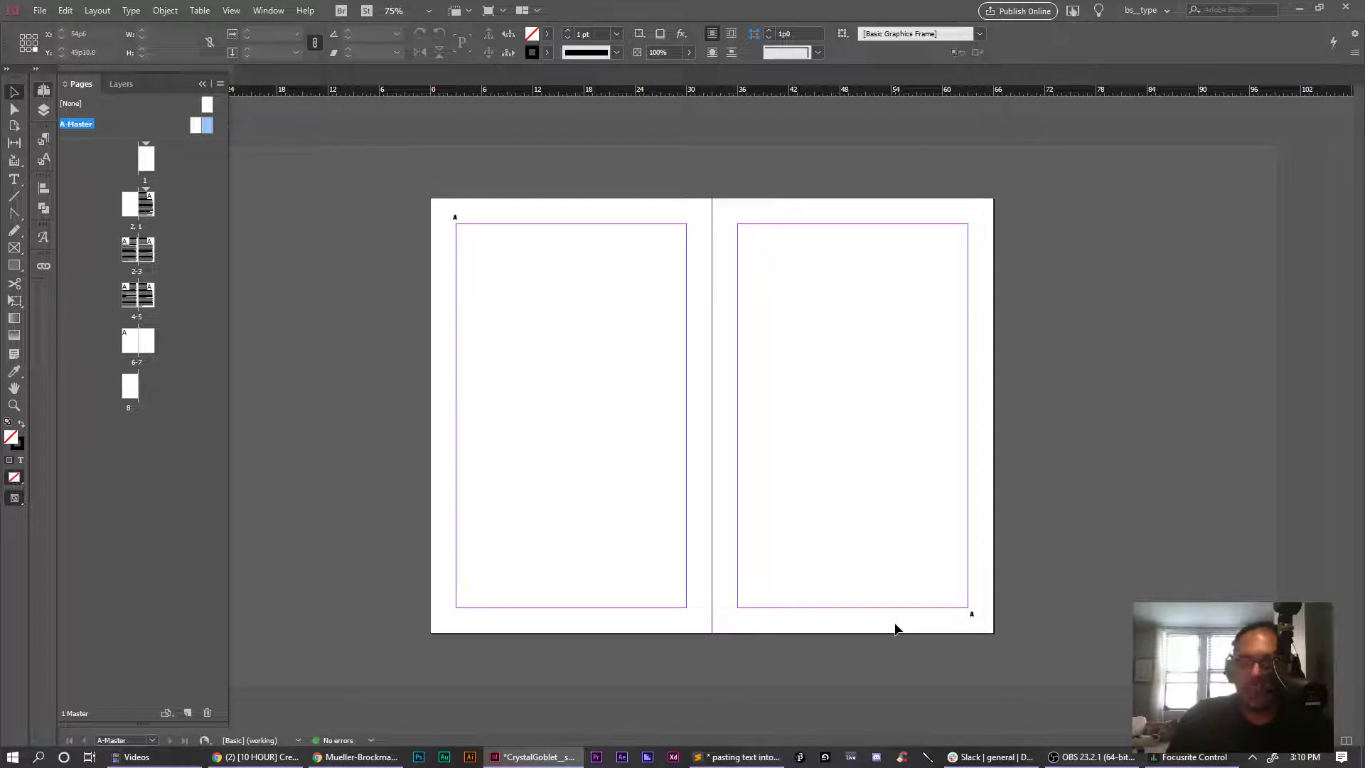
click(459, 218)
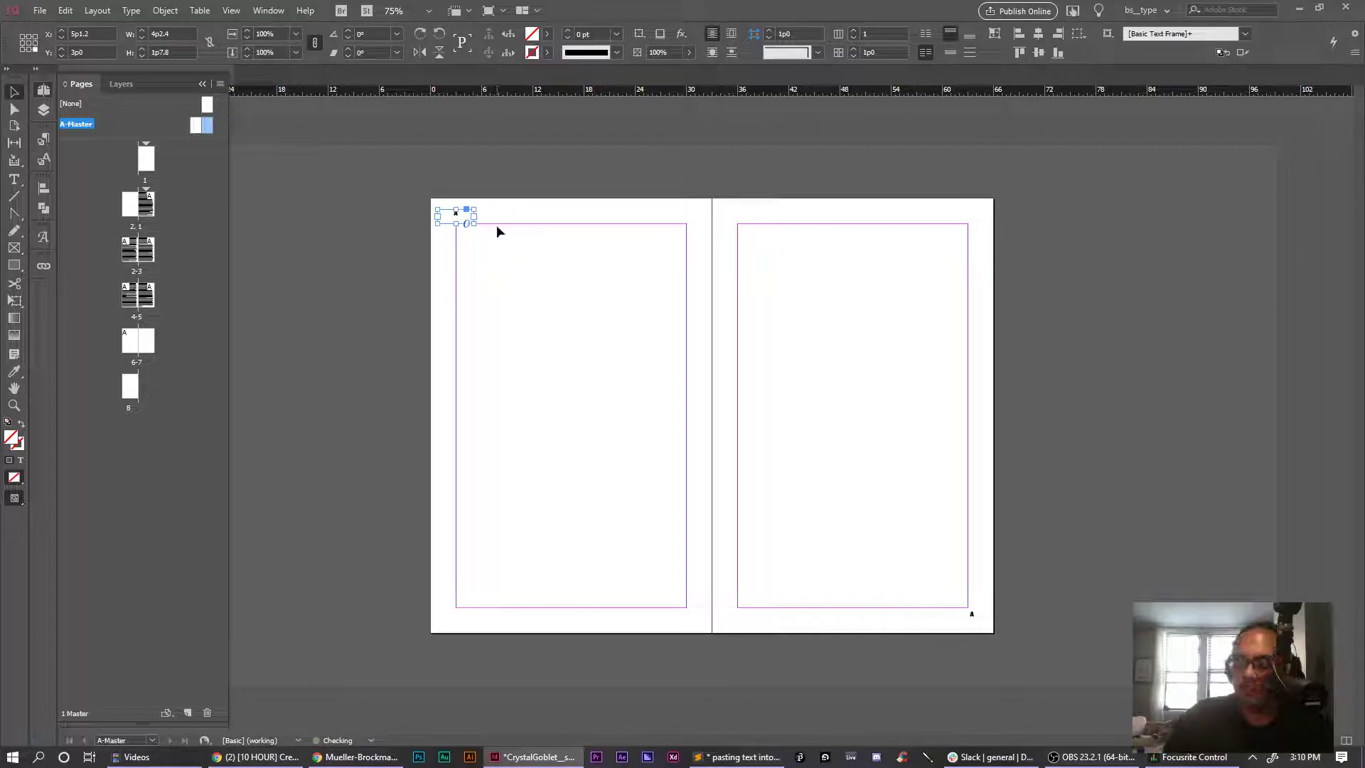
key(shift+Right)
key(shift+Down)
key(Down)
key(Down)
key(Down)
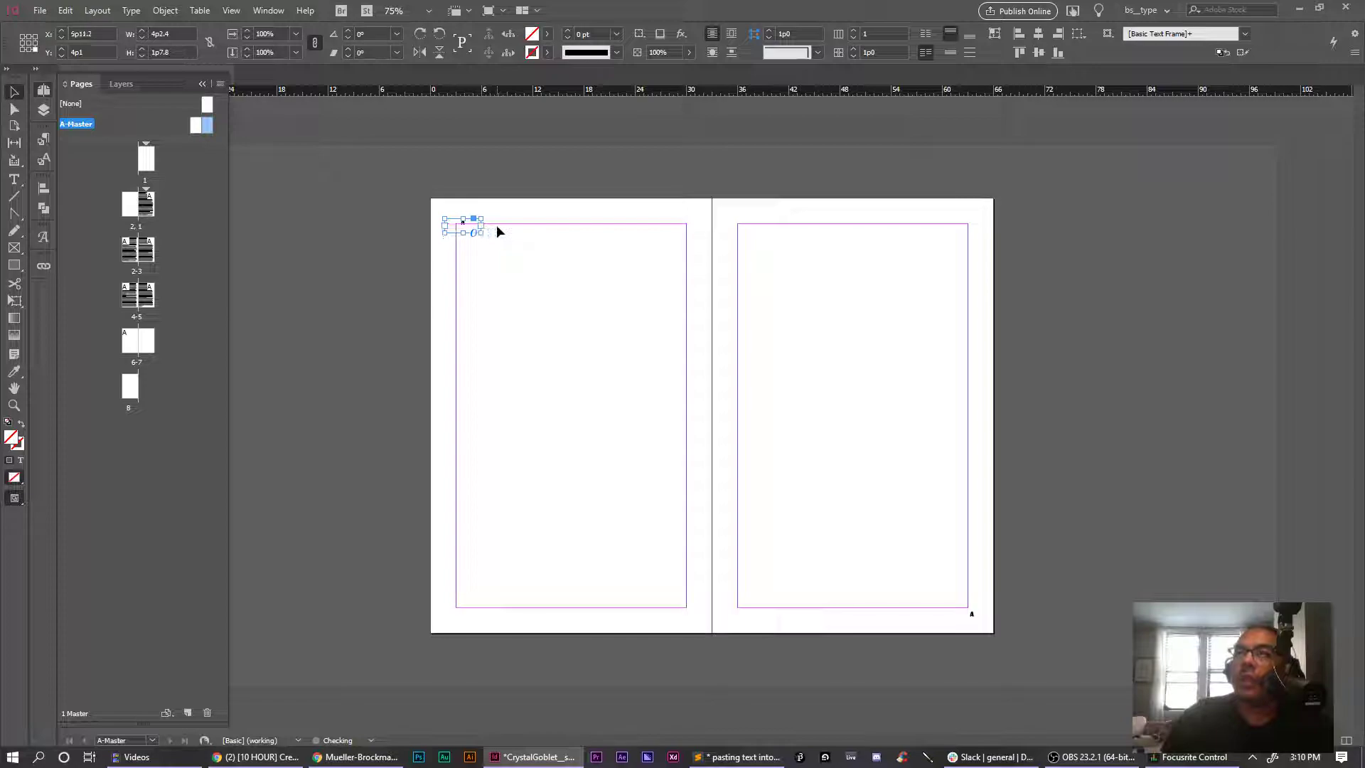
drag(466, 228, 460, 221)
Shift the right master page's number just below the text area, in line with the outer margin
click(847, 466)
drag(974, 625, 970, 619)
click(411, 415)
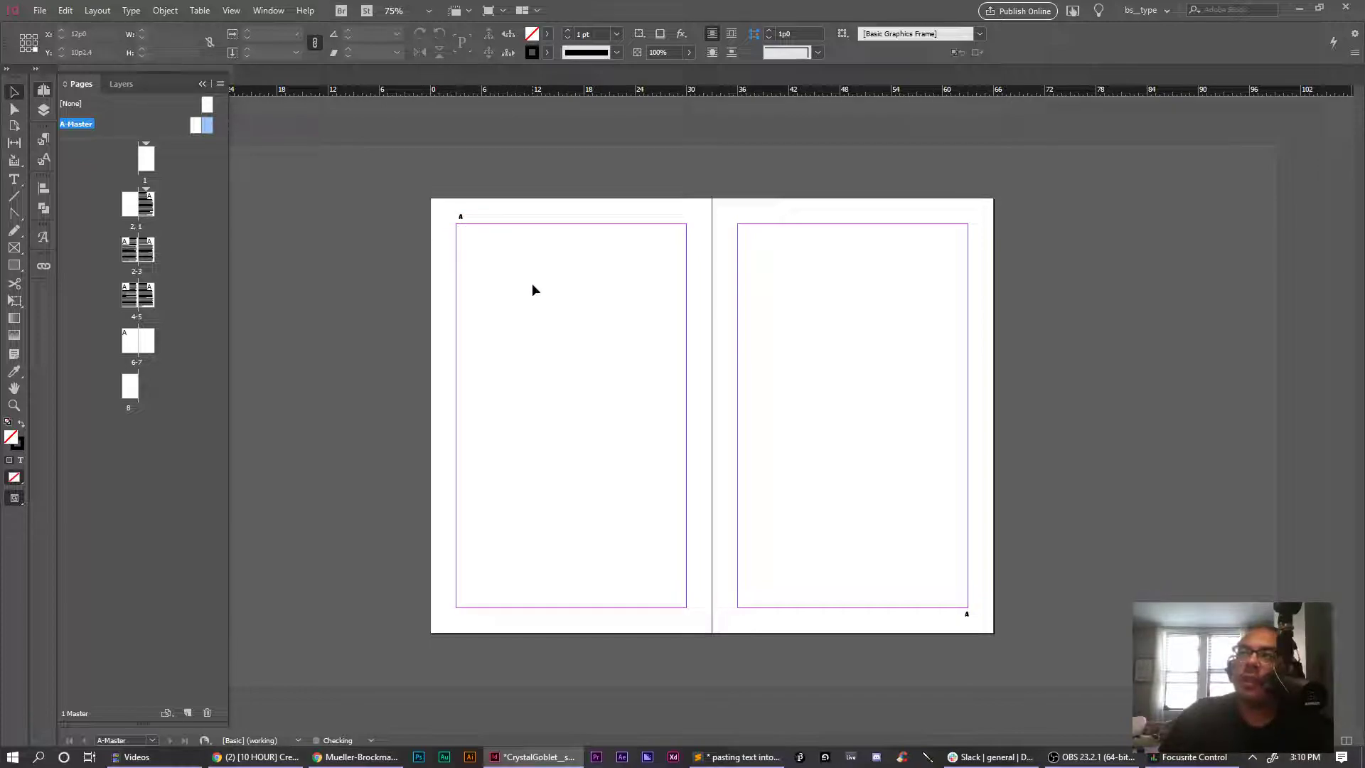
Undo the page number moves on the master spread until both numbers are back at the centre of the bottom margin line
drag(464, 217, 546, 433)
key(ctrl+z)
key(ctrl+z)
key(ctrl+z)
key(ctrl+shift+z)
key(ctrl+shift+z)
key(ctrl+shift+z)
key(ctrl+shift+z)
key(ctrl+shift+z)
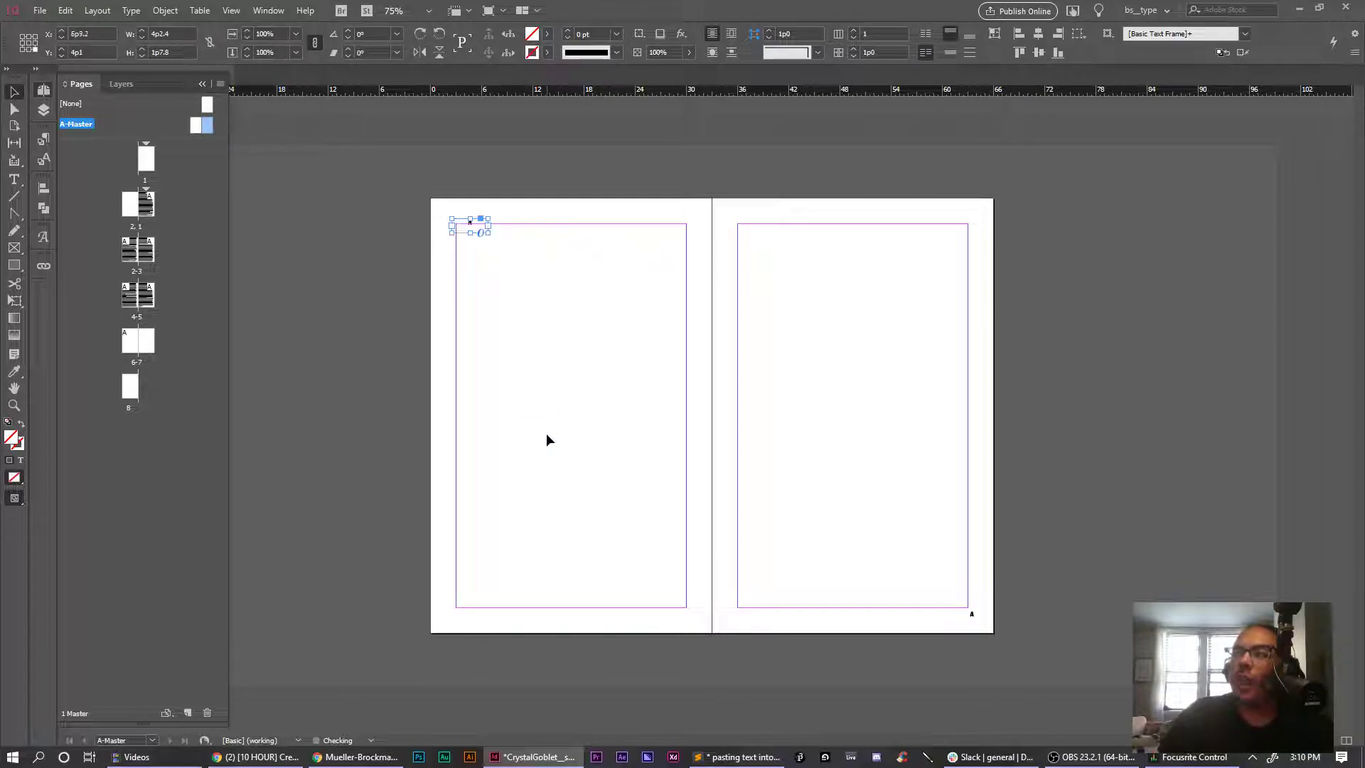
key(ctrl+z)
key(ctrl+z)
key(ctrl+z)
key(ctrl+z)
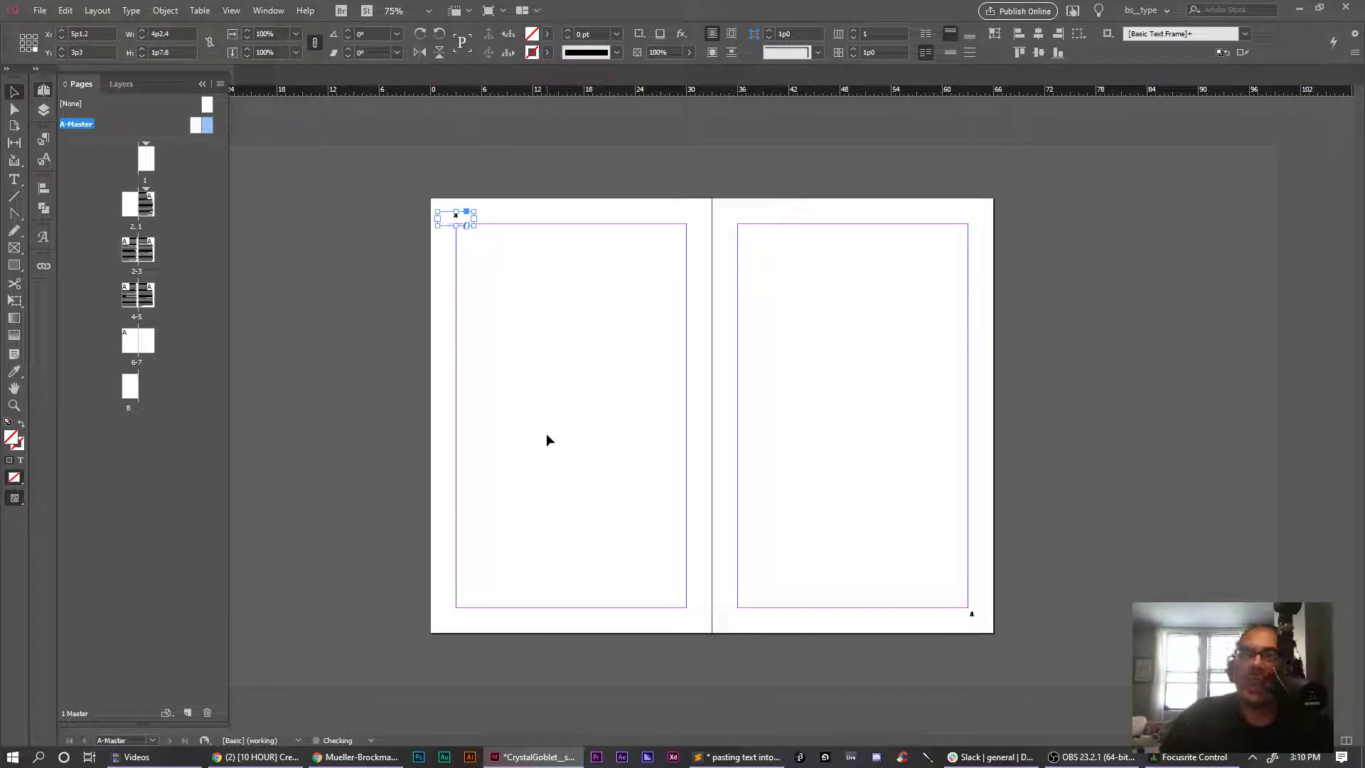
key(ctrl+z)
key(ctrl+z)
key(ctrl+z)
key(ctrl+z)
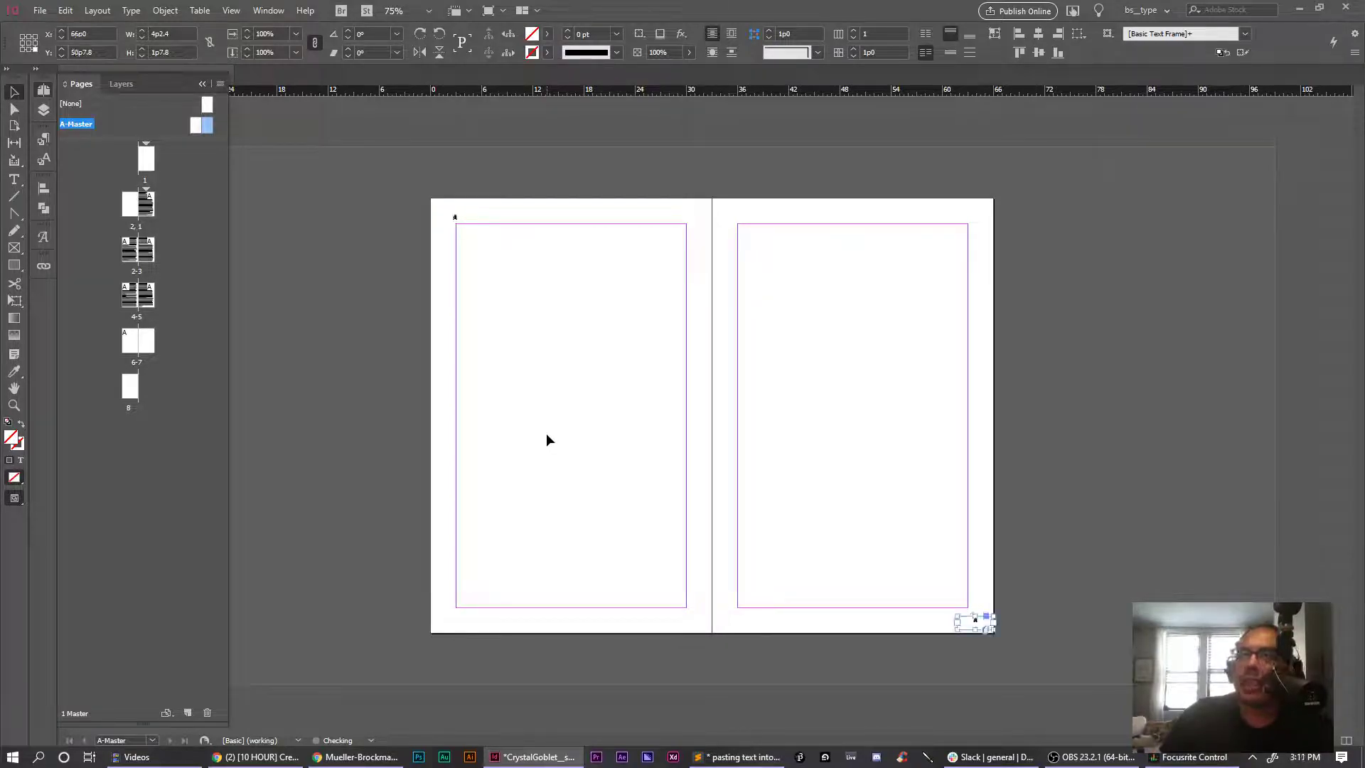
key(ctrl+z)
key(ctrl+z)
key(ctrl+z)
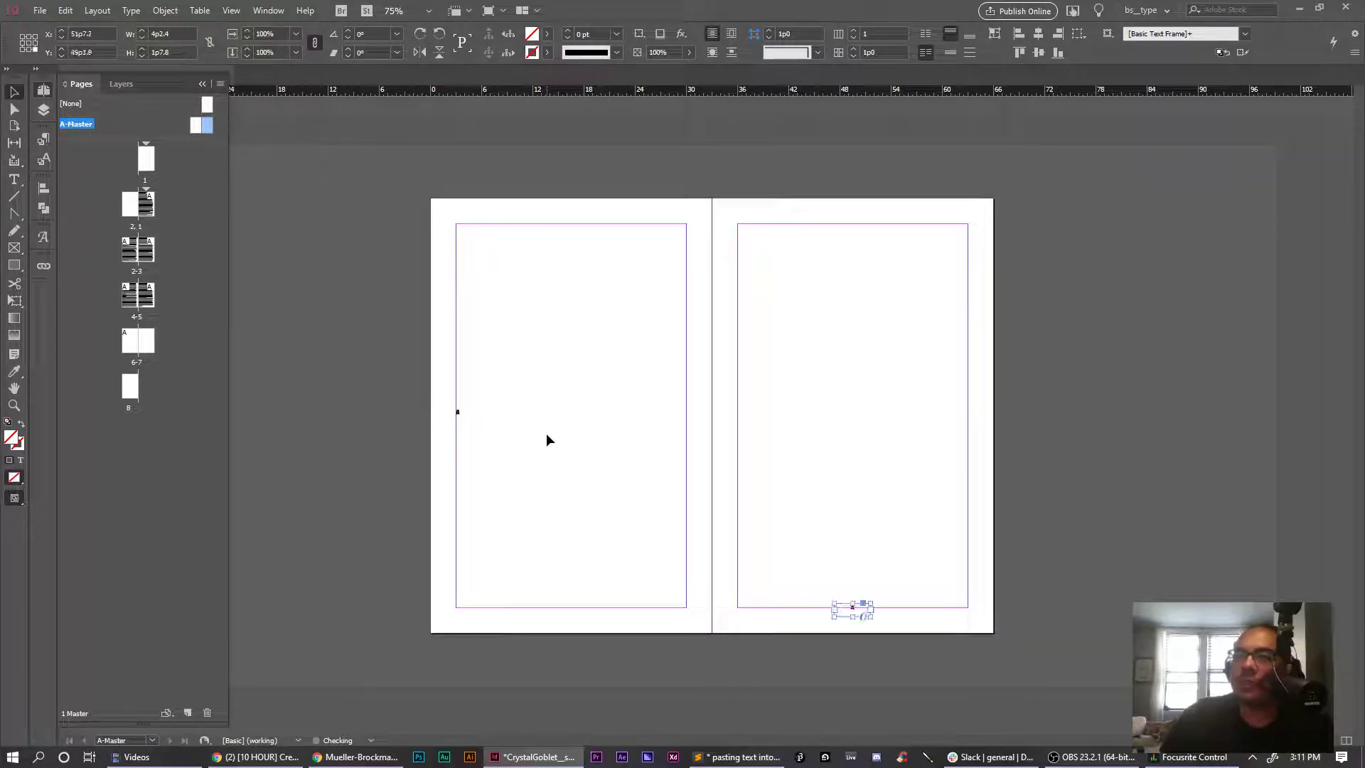
click(599, 490)
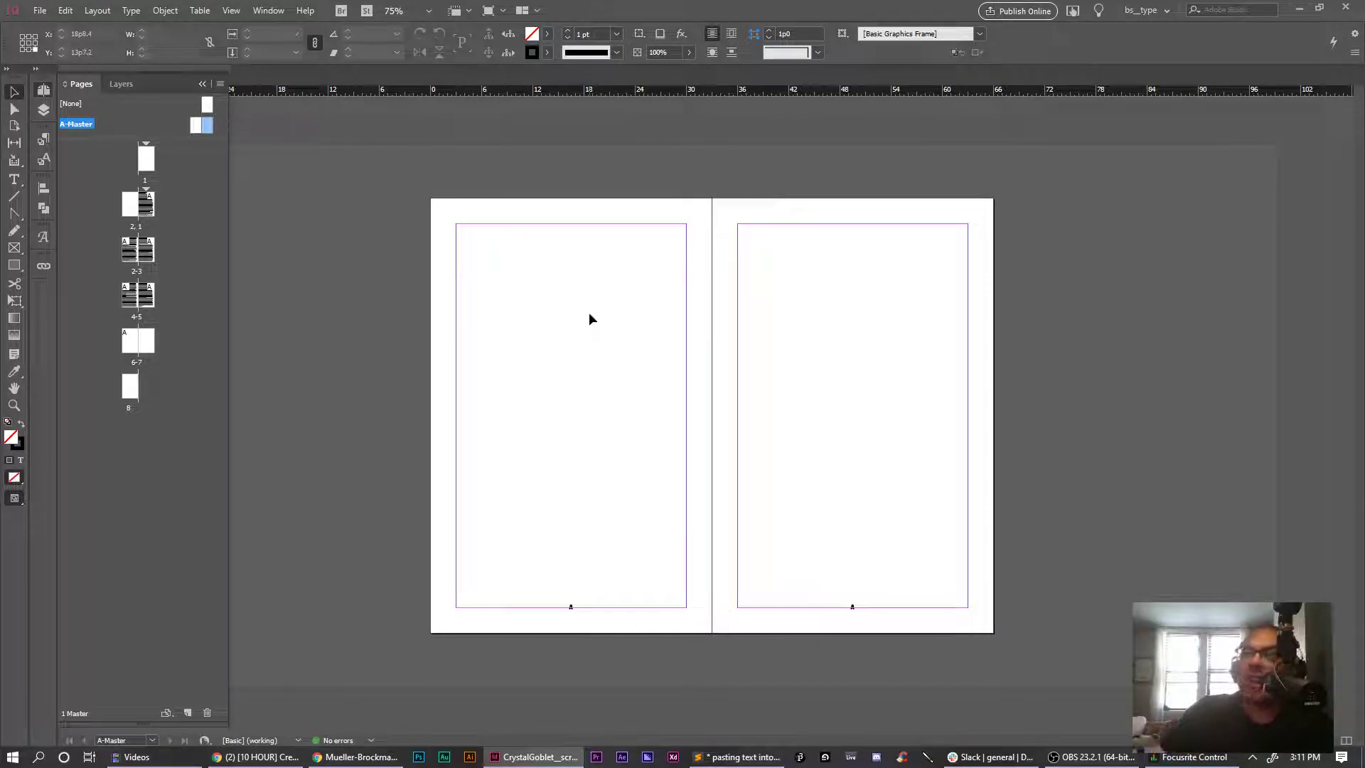
Examine the left master page's number up close against the bottom margin line, with the whole spread back in view to finish
key(z)
drag(555, 581, 612, 611)
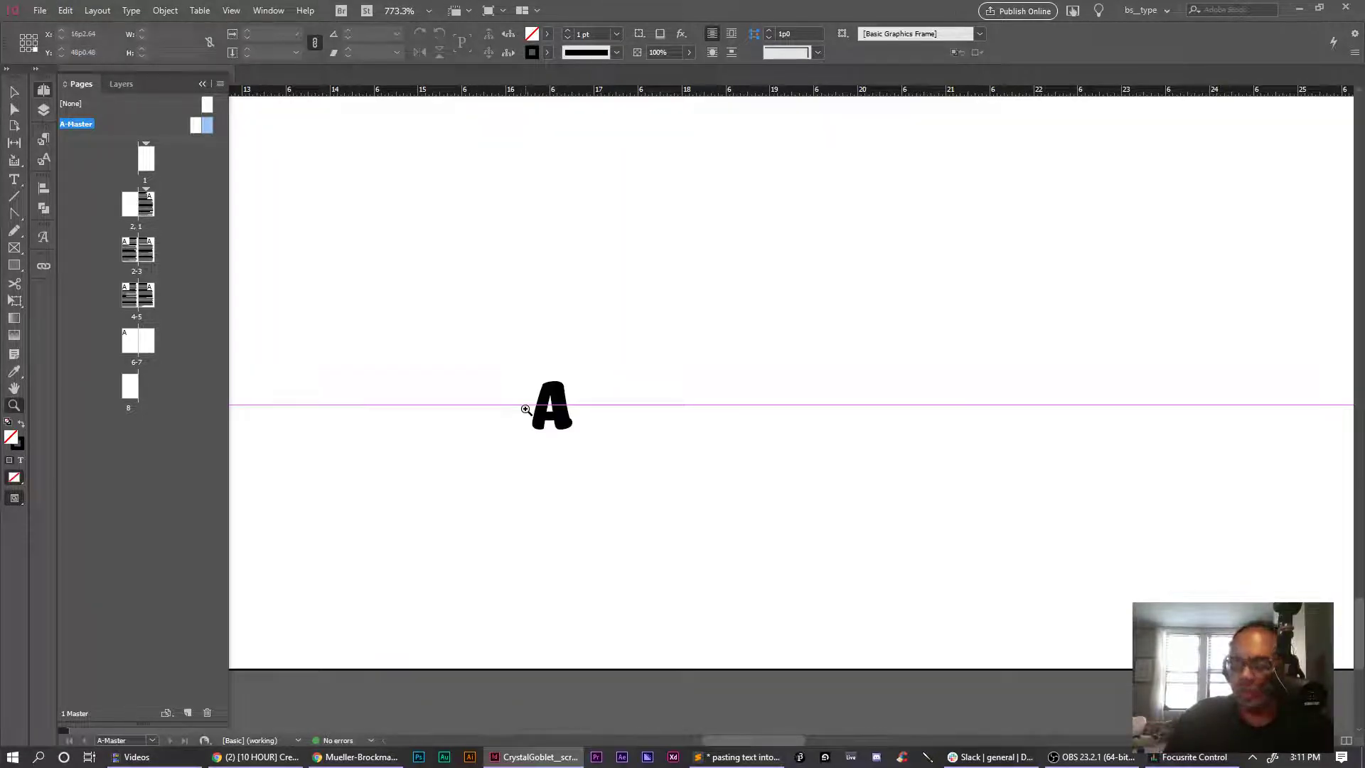
key(ctrl+alt+0)
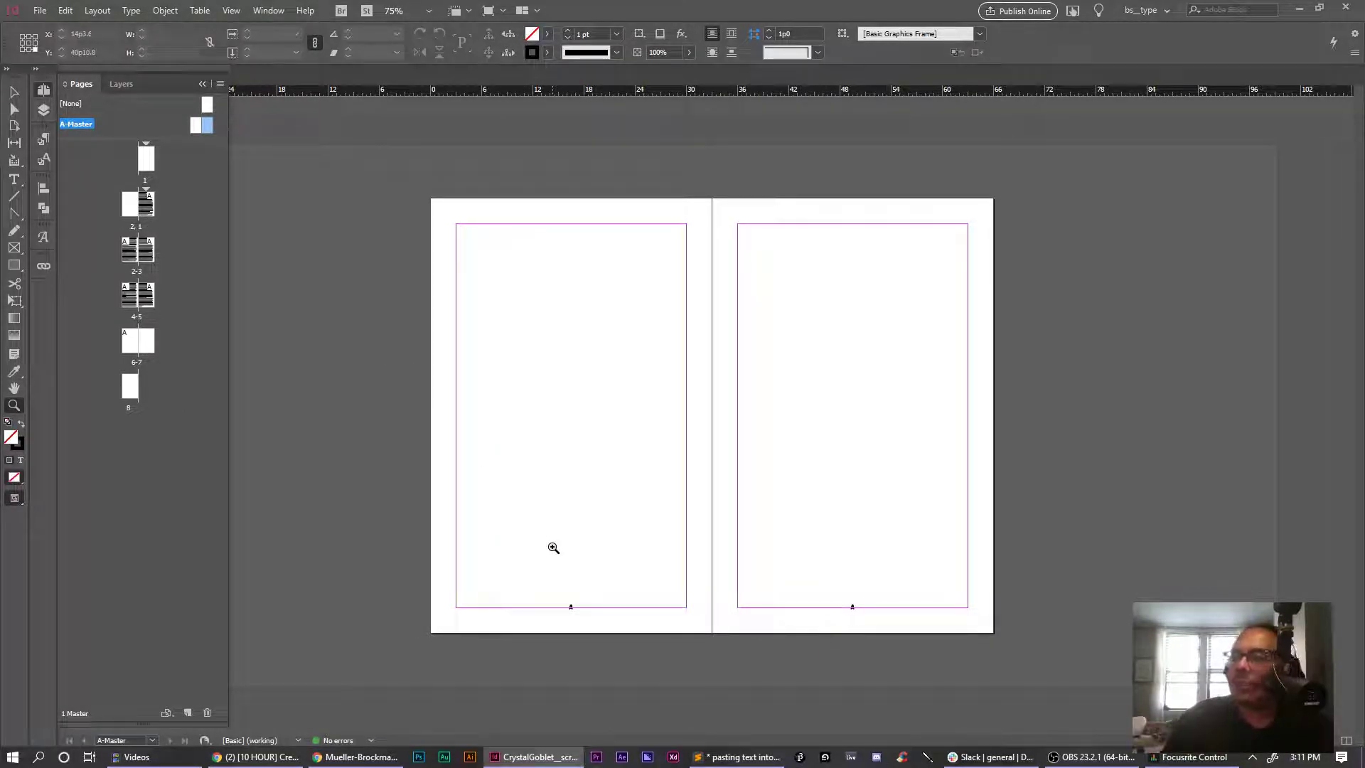
click(14, 92)
drag(528, 524, 624, 645)
click(595, 489)
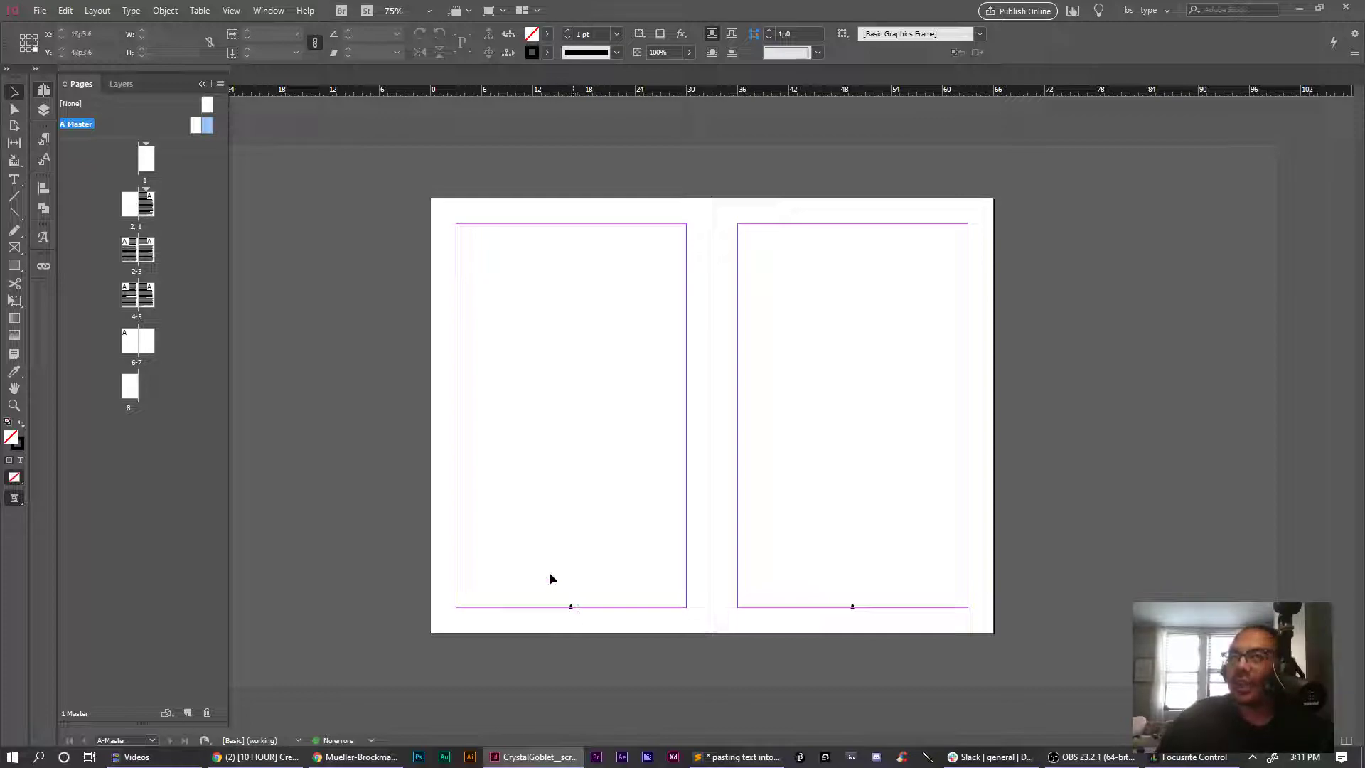
click(15, 92)
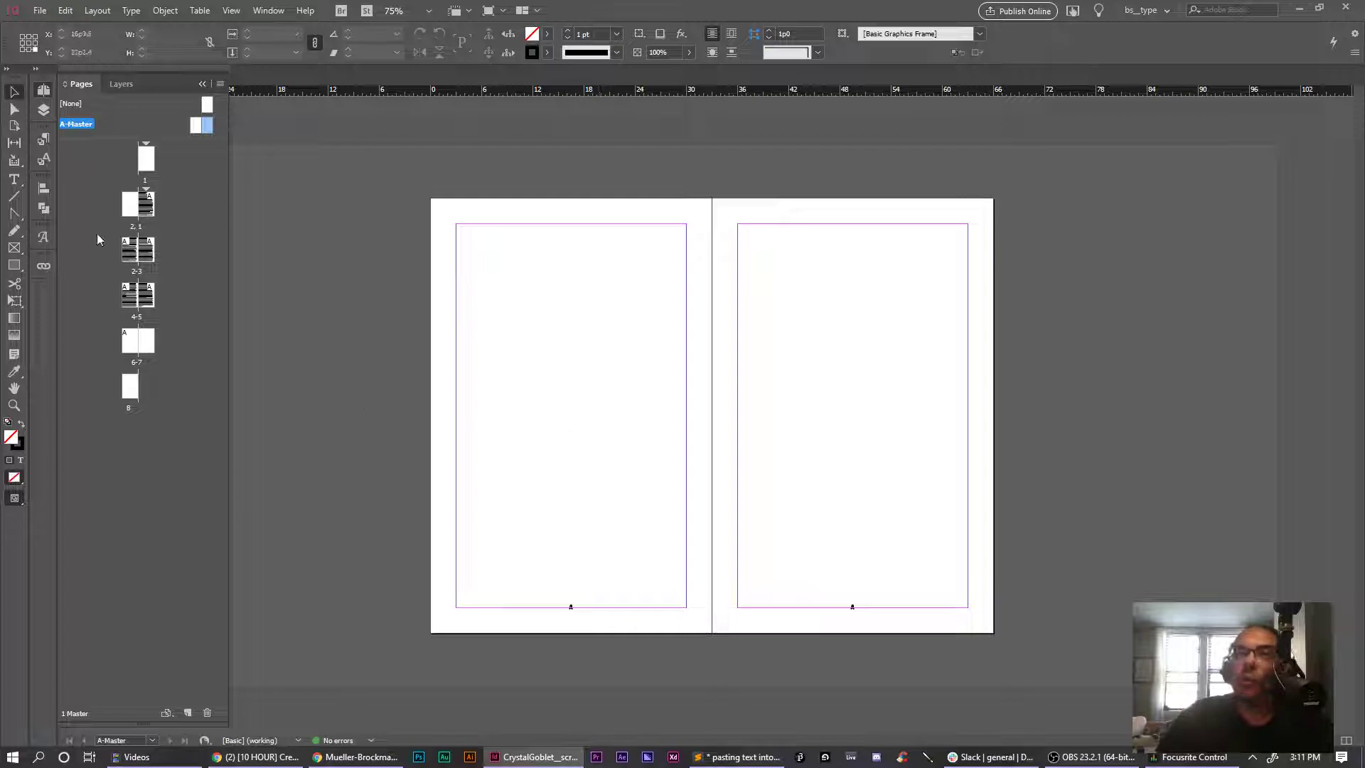
Move both page number frames side by side into the lower outer corner of the left master page, just above the bottom margin line
drag(490, 524, 586, 614)
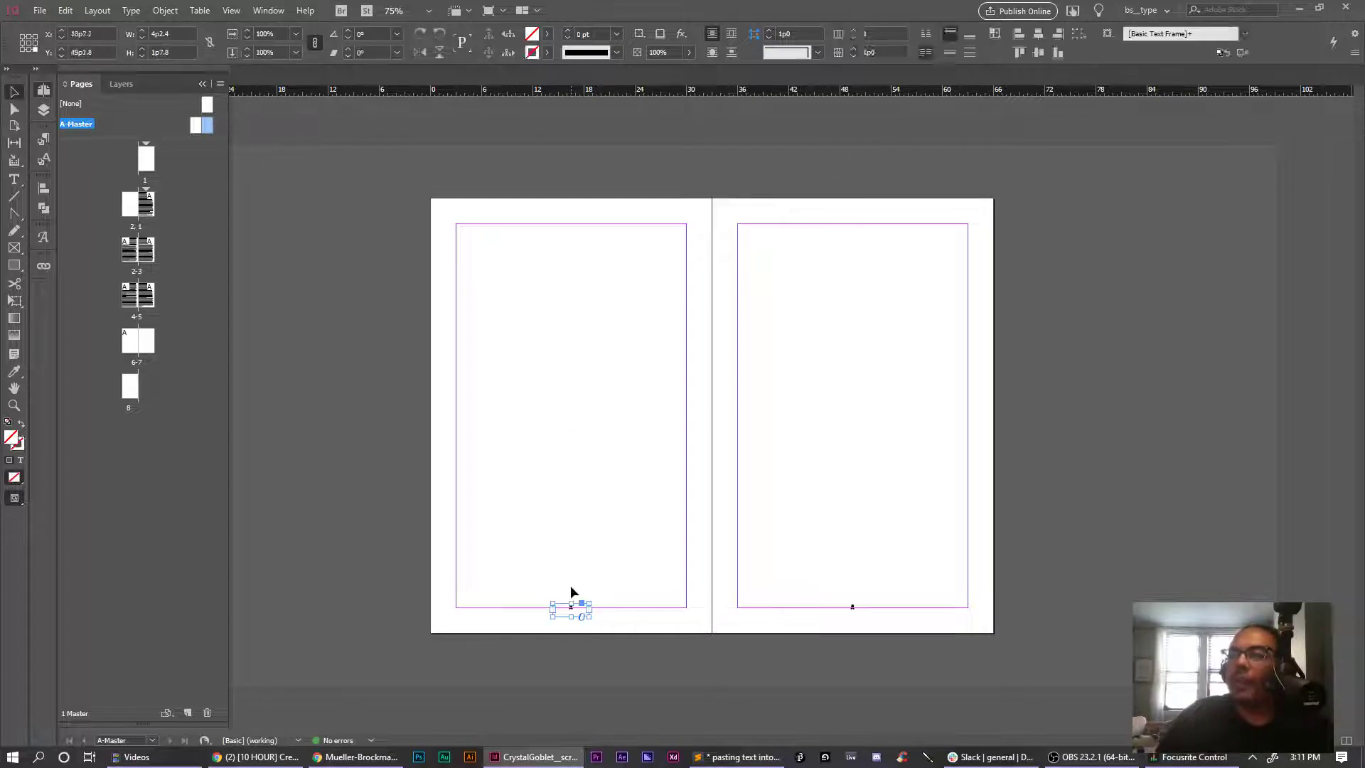
key(ctrl+=)
key(ctrl+=)
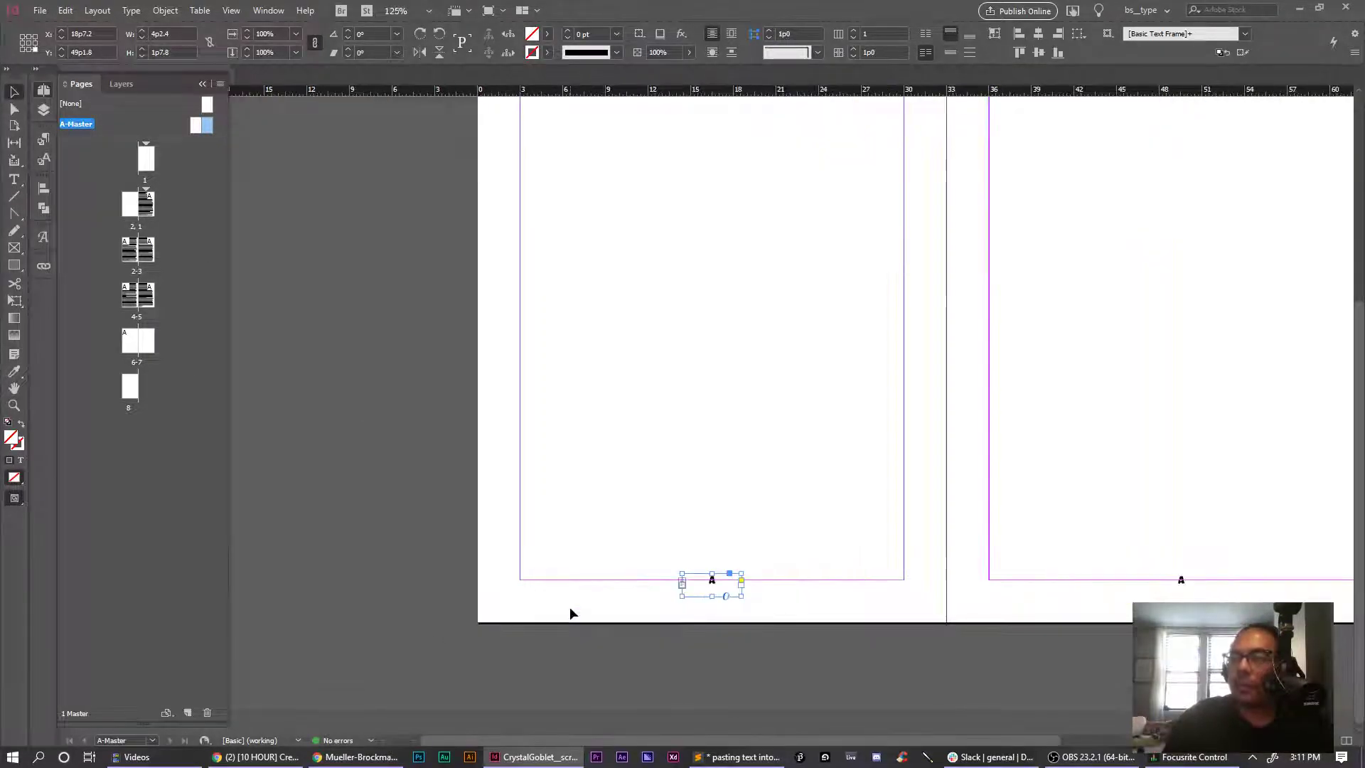
drag(714, 584, 553, 568)
click(915, 553)
drag(1180, 580, 616, 564)
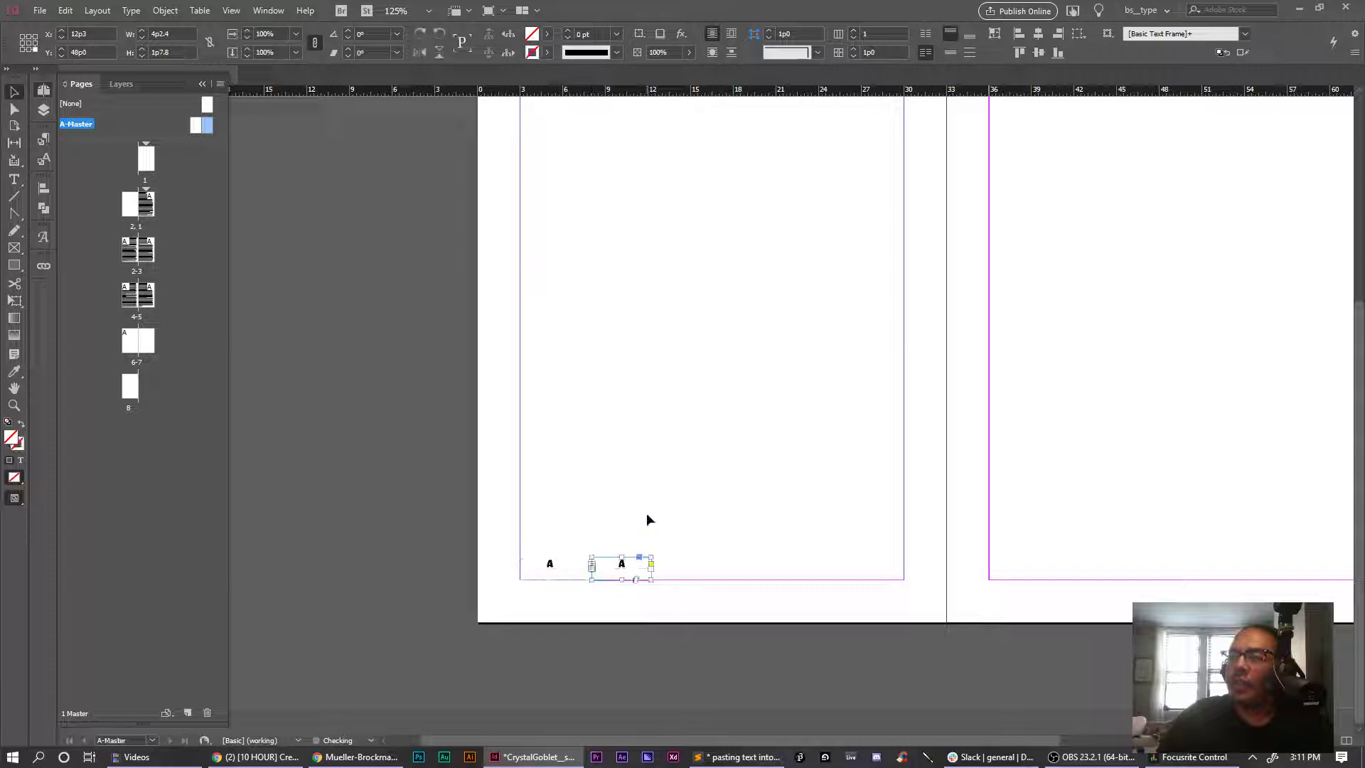
click(643, 512)
drag(522, 551, 549, 565)
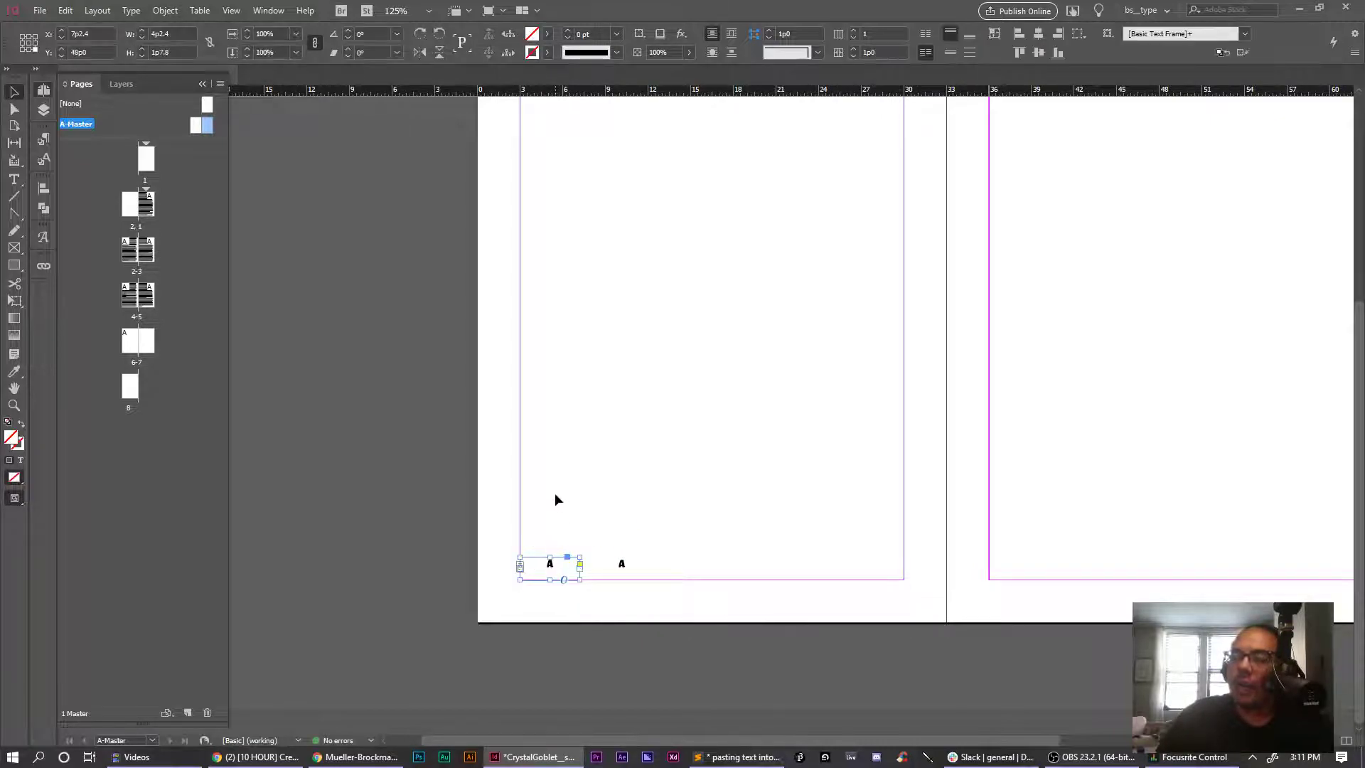
Replace the marker in the second number frame on the left master page with a Next Page Number marker
click(622, 564)
triple_click(623, 564)
click(131, 11)
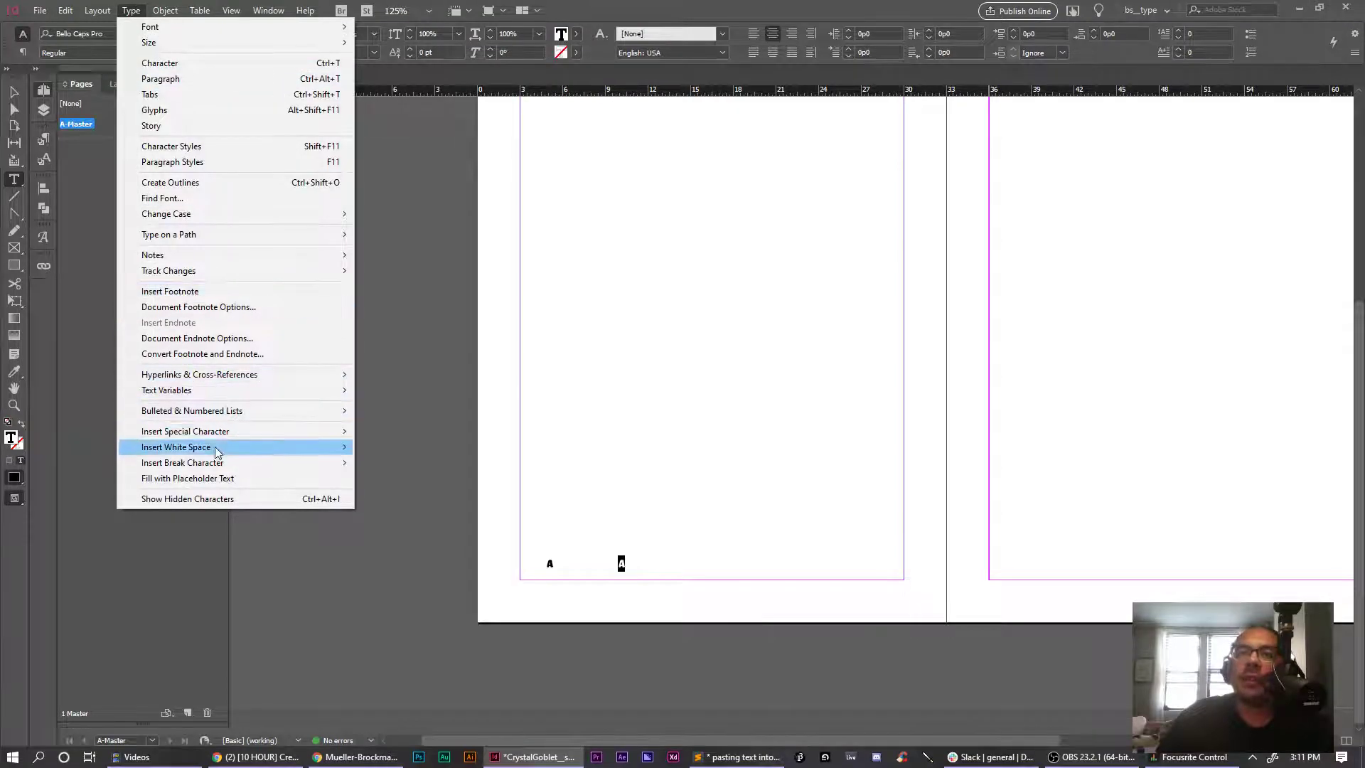
mouse_move(213, 431)
mouse_move(411, 447)
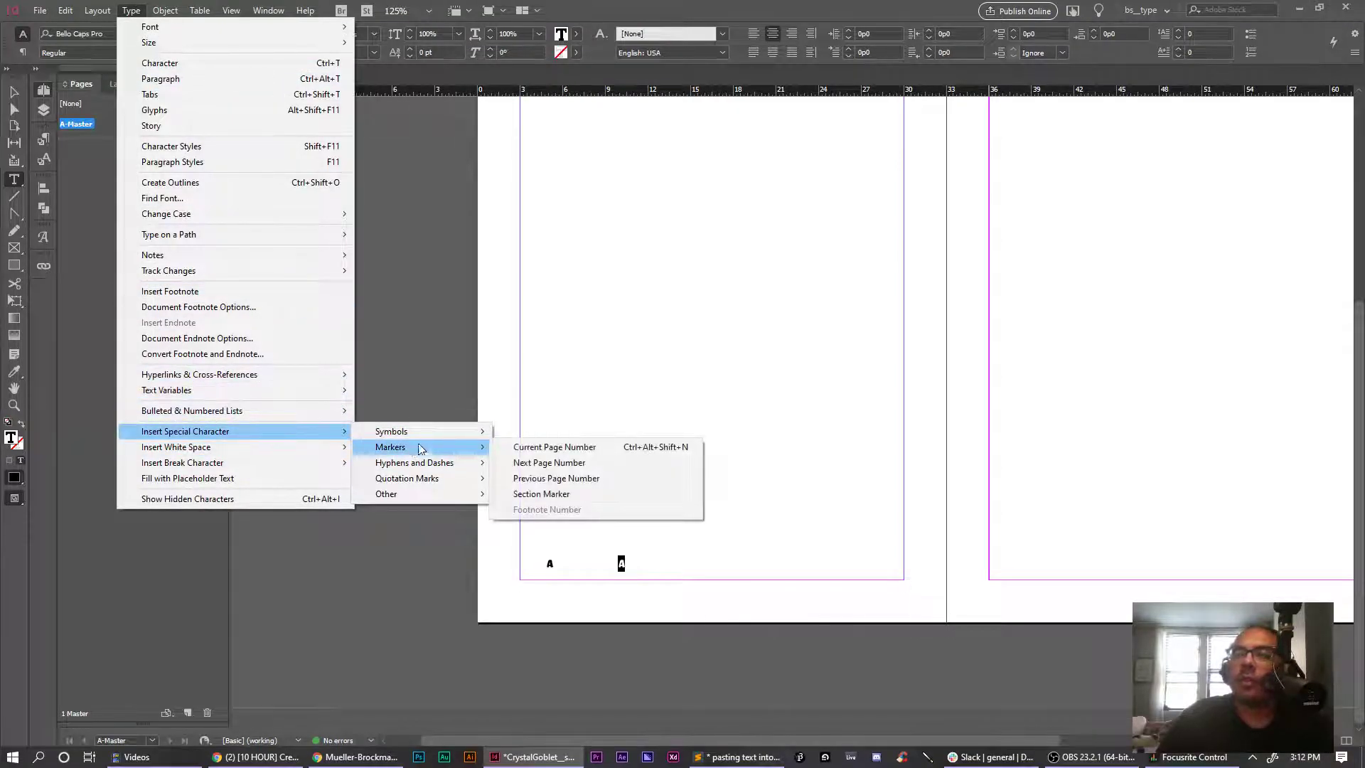
click(569, 462)
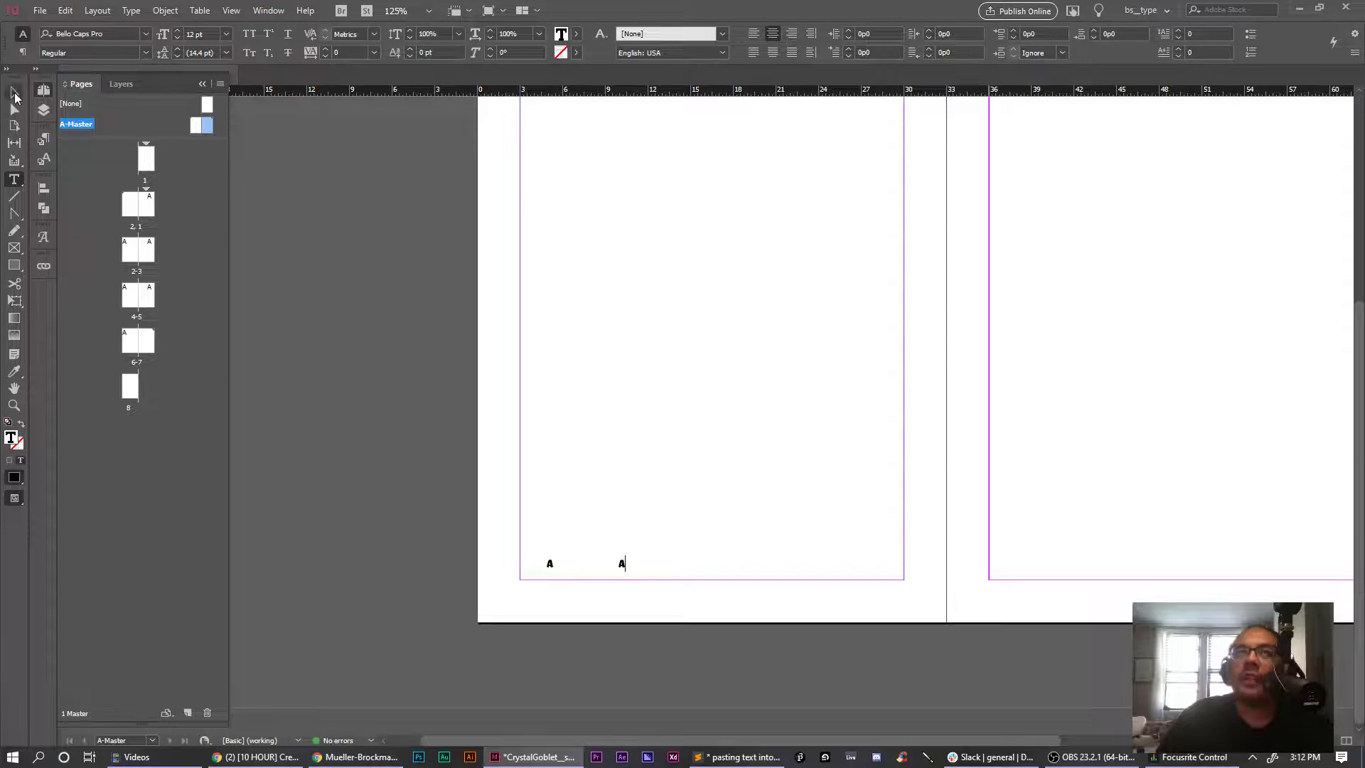
key(Escape)
click(375, 399)
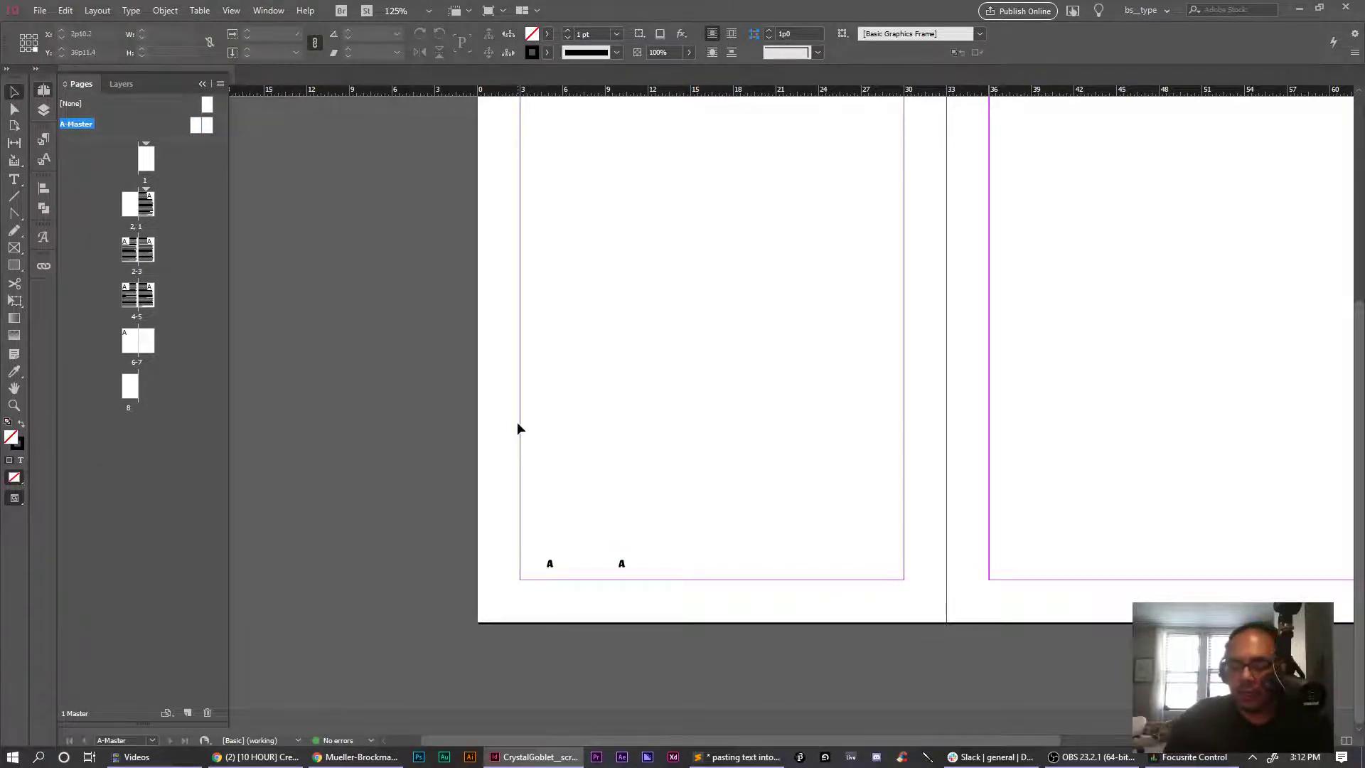
Go to the 2-3 document spread and shorten page 2's text frame by one line at its lower edge to uncover the page markers
key(ctrl+minus)
key(ctrl+minus)
key(ctrl+minus)
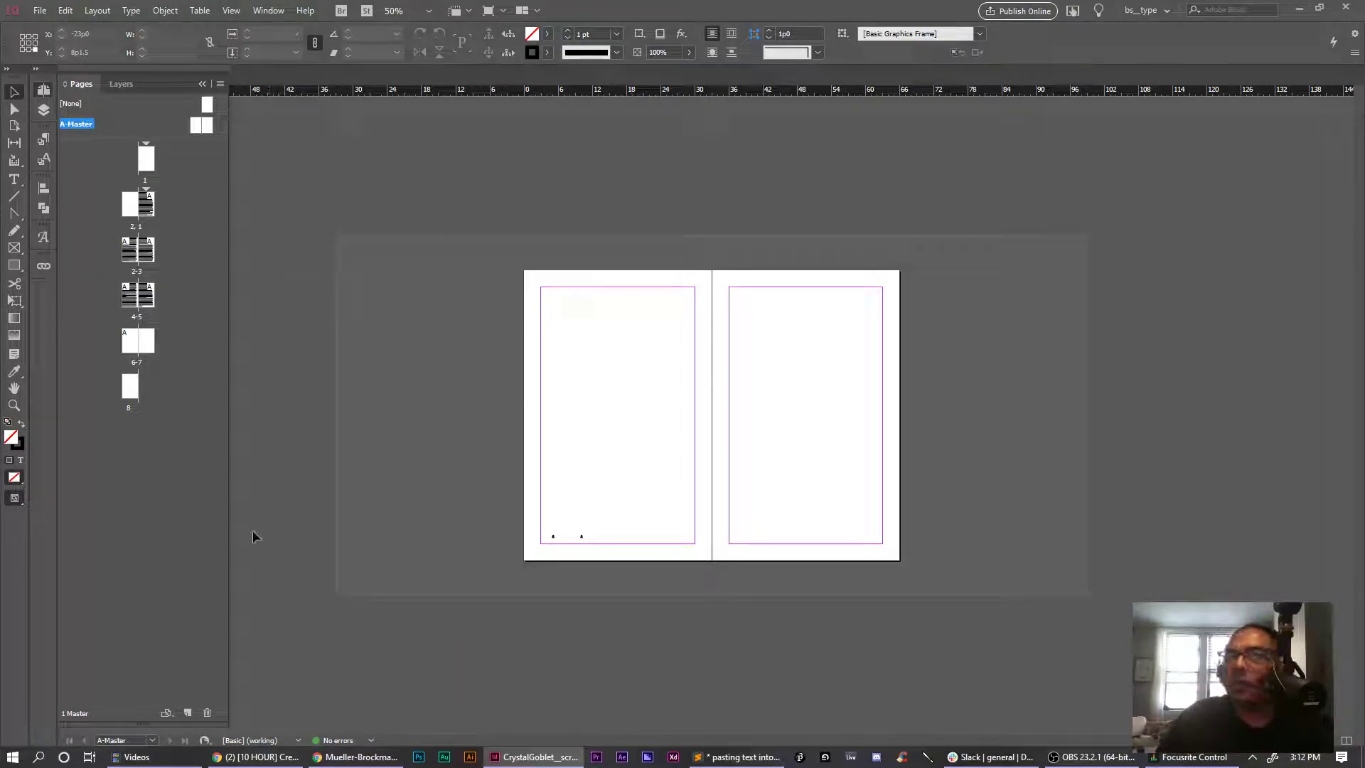
click(149, 206)
double_click(148, 206)
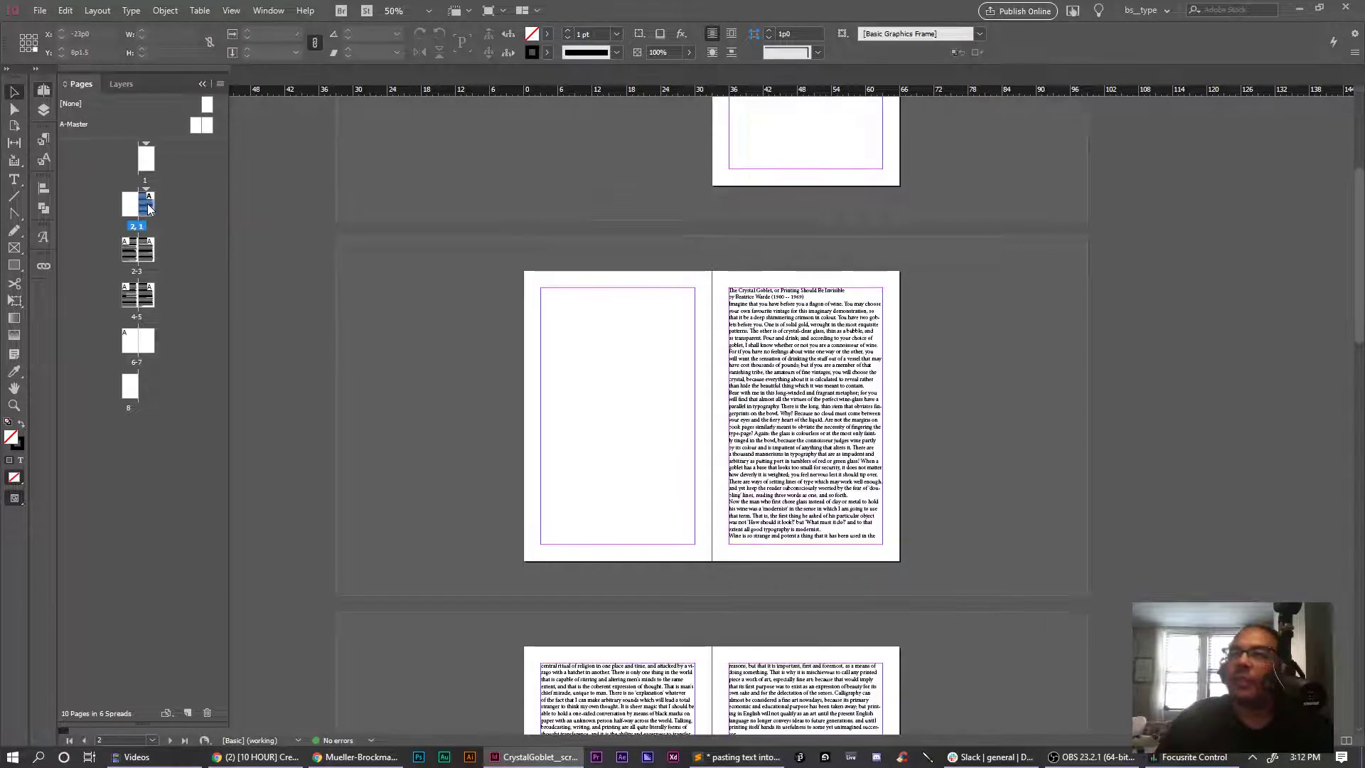
double_click(130, 256)
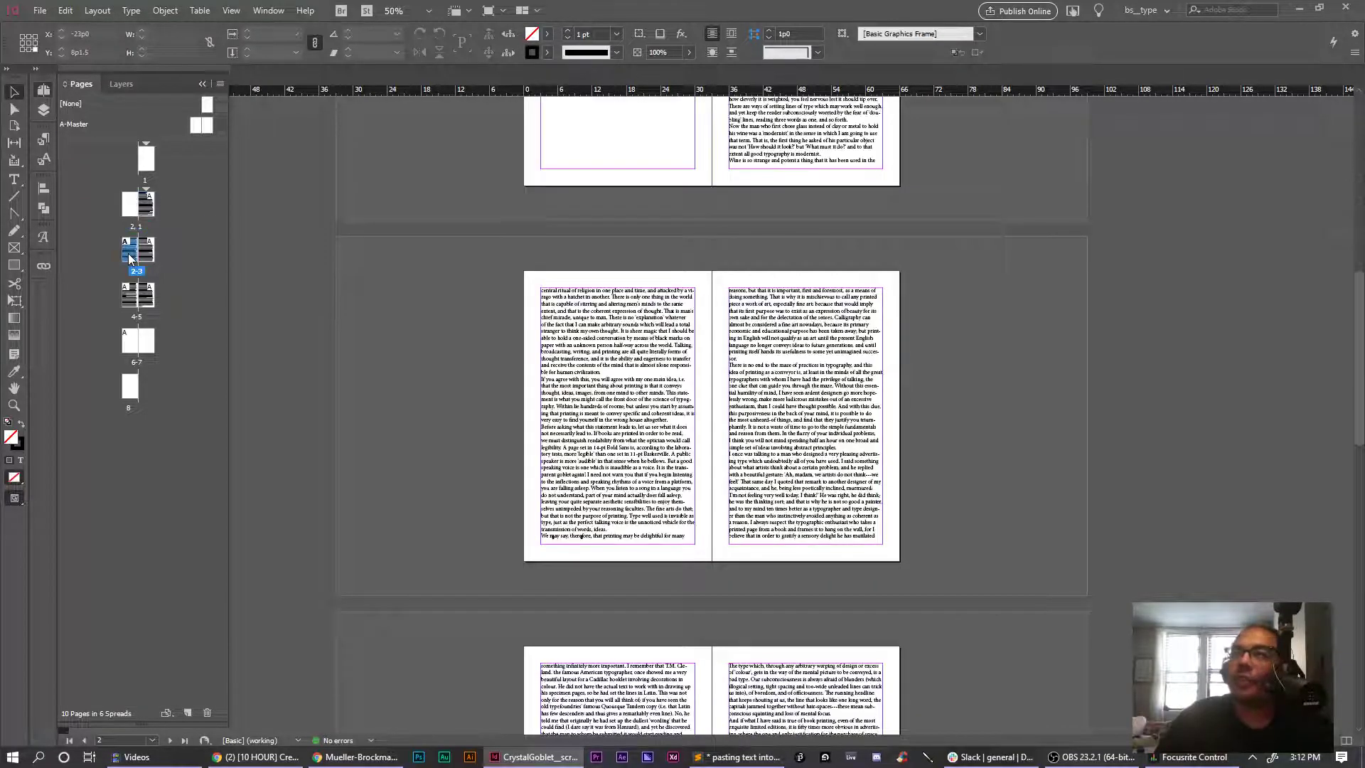
click(566, 404)
drag(618, 543, 617, 535)
click(623, 565)
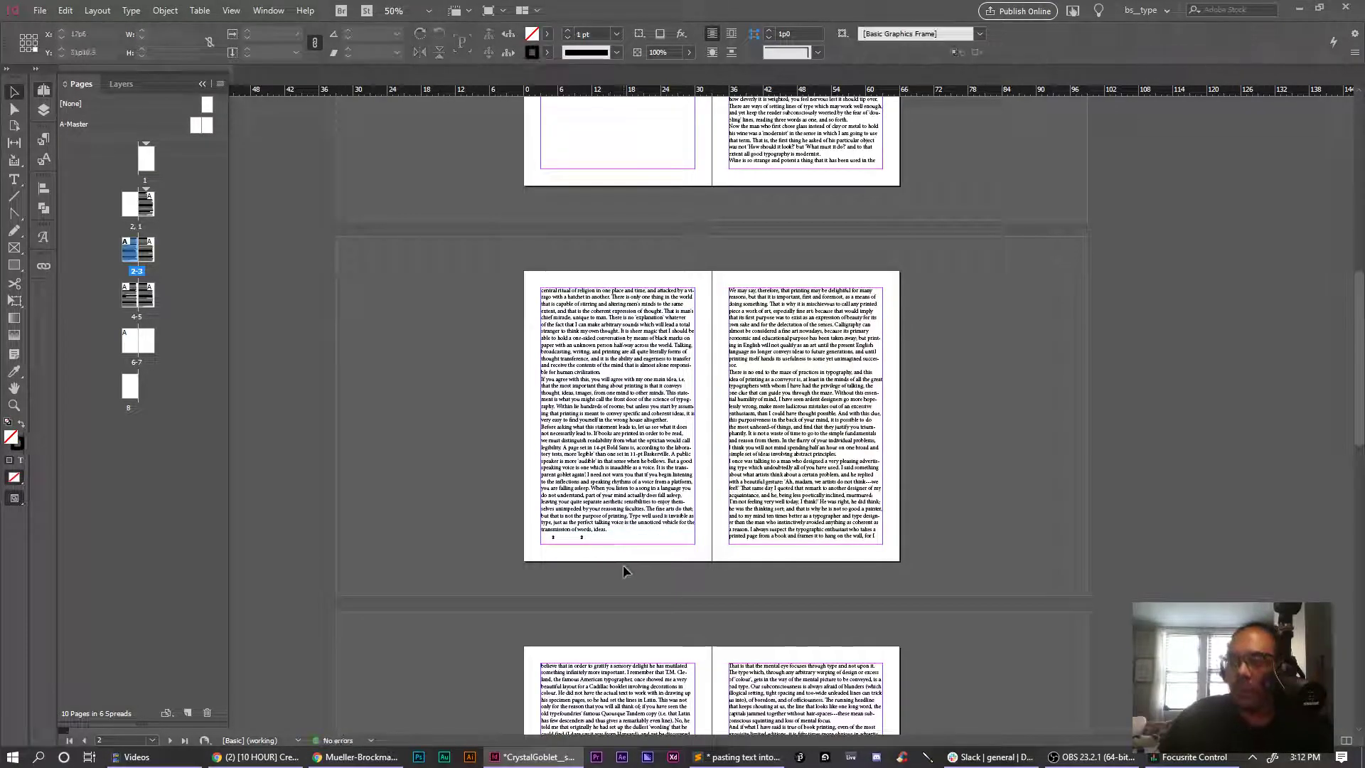
Check the two page markers at the foot of page 2 and on the following spread
key(ctrl+equal)
key(ctrl+equal)
key(ctrl+equal)
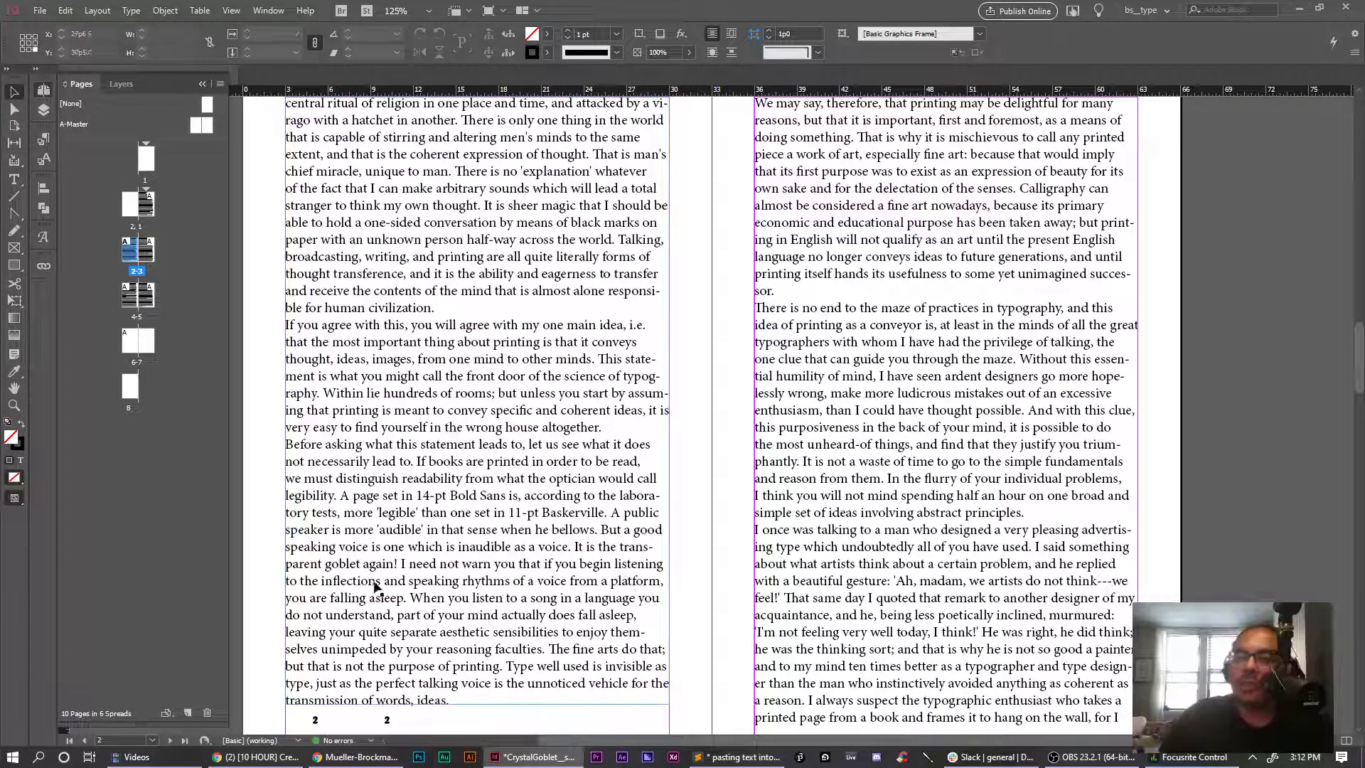
scroll(385, 591, down, 2)
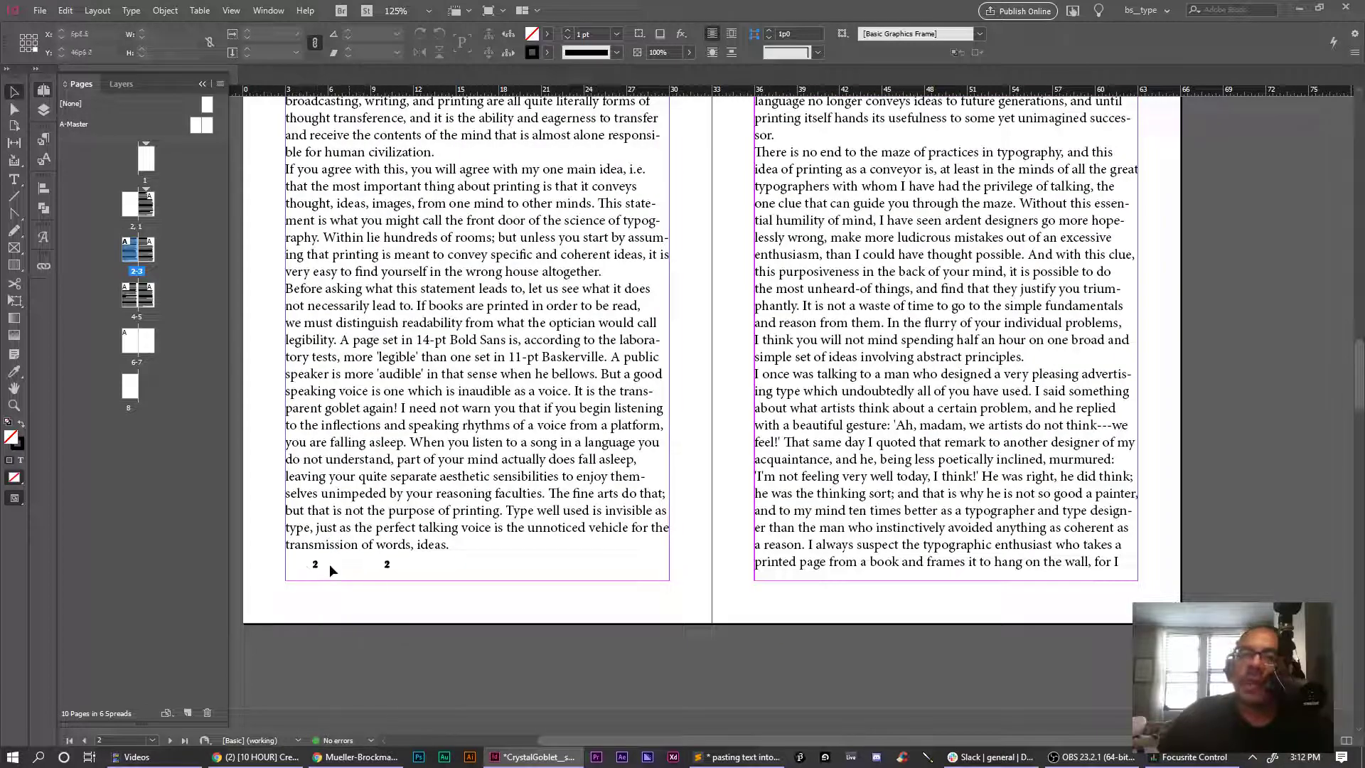
scroll(384, 572, down, 10)
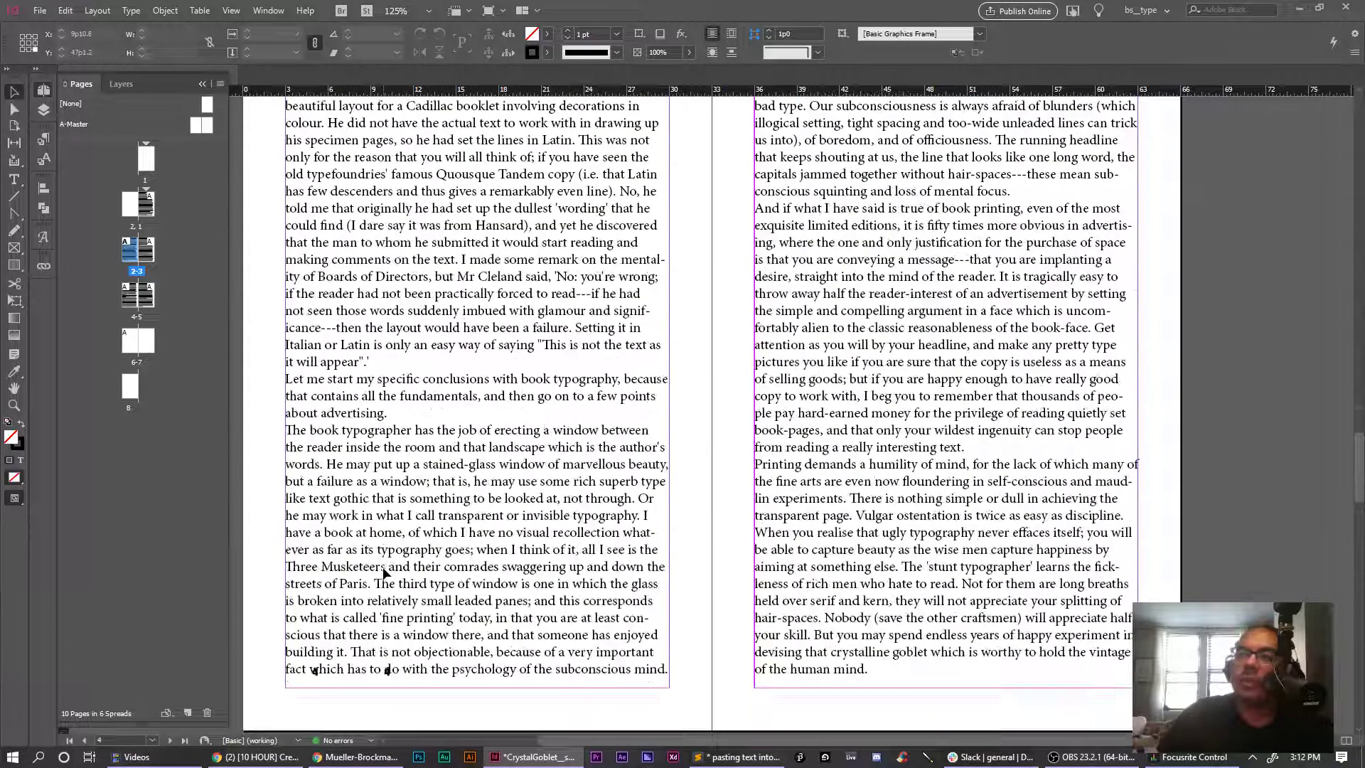
scroll(382, 566, down, 15)
scroll(380, 535, up, 10)
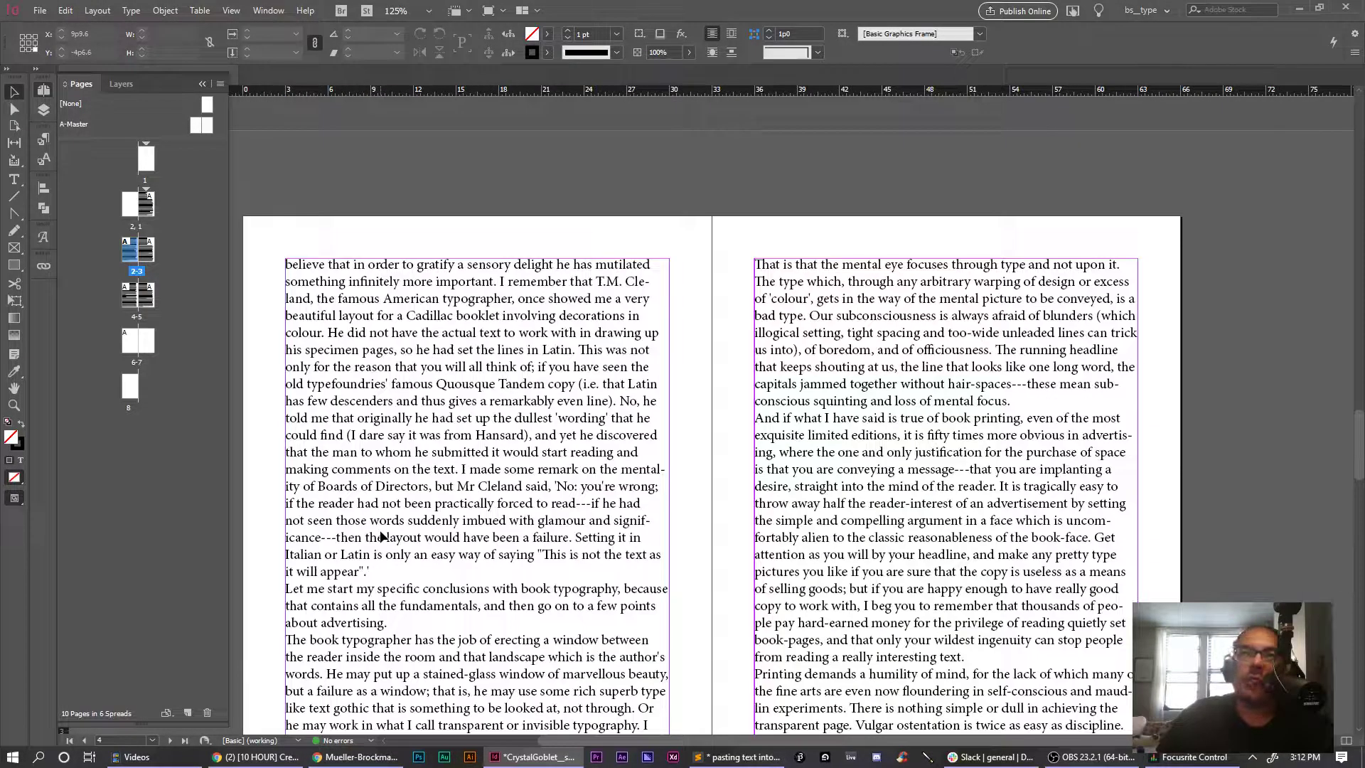
Return to A-Master and draw a small text frame containing "v" just below the right page's bottom margin line
double_click(194, 130)
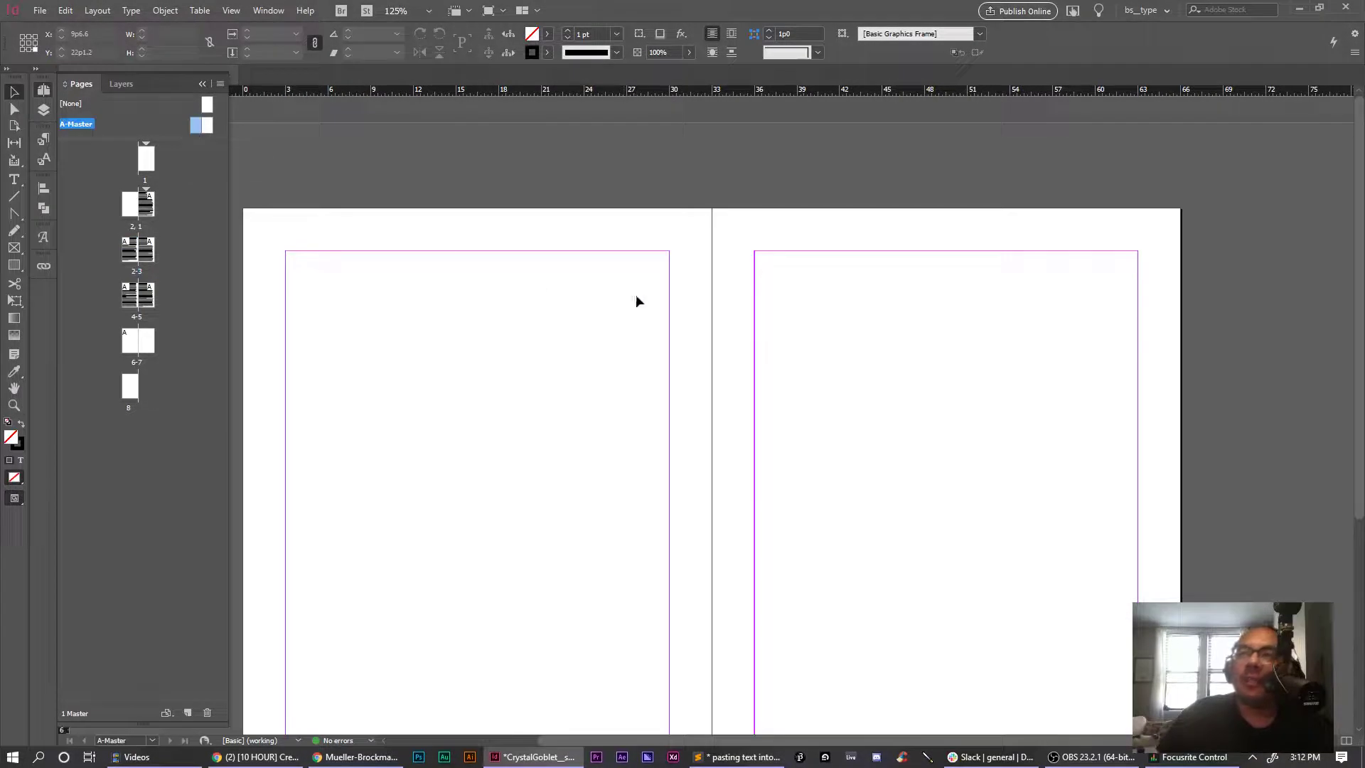
scroll(624, 296, down, 5)
click(330, 575)
drag(404, 572, 405, 572)
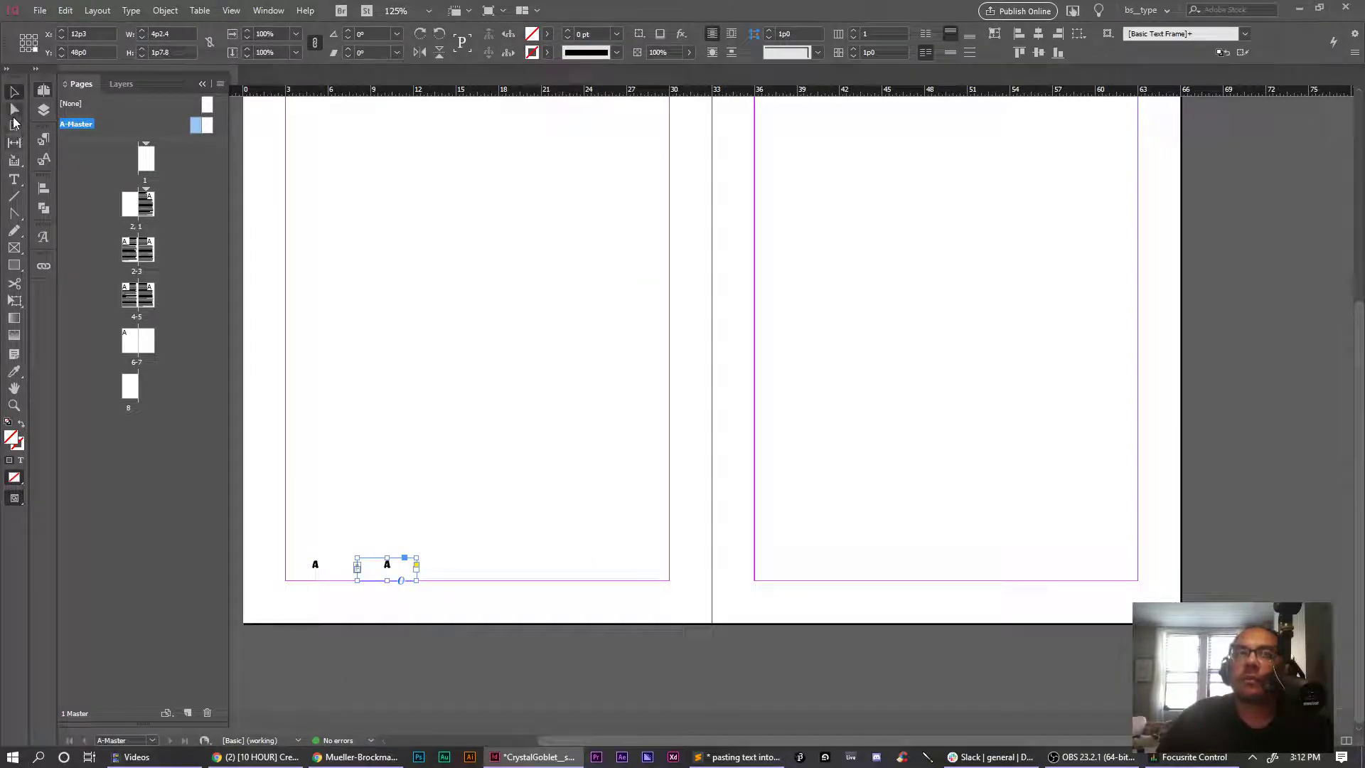
click(14, 179)
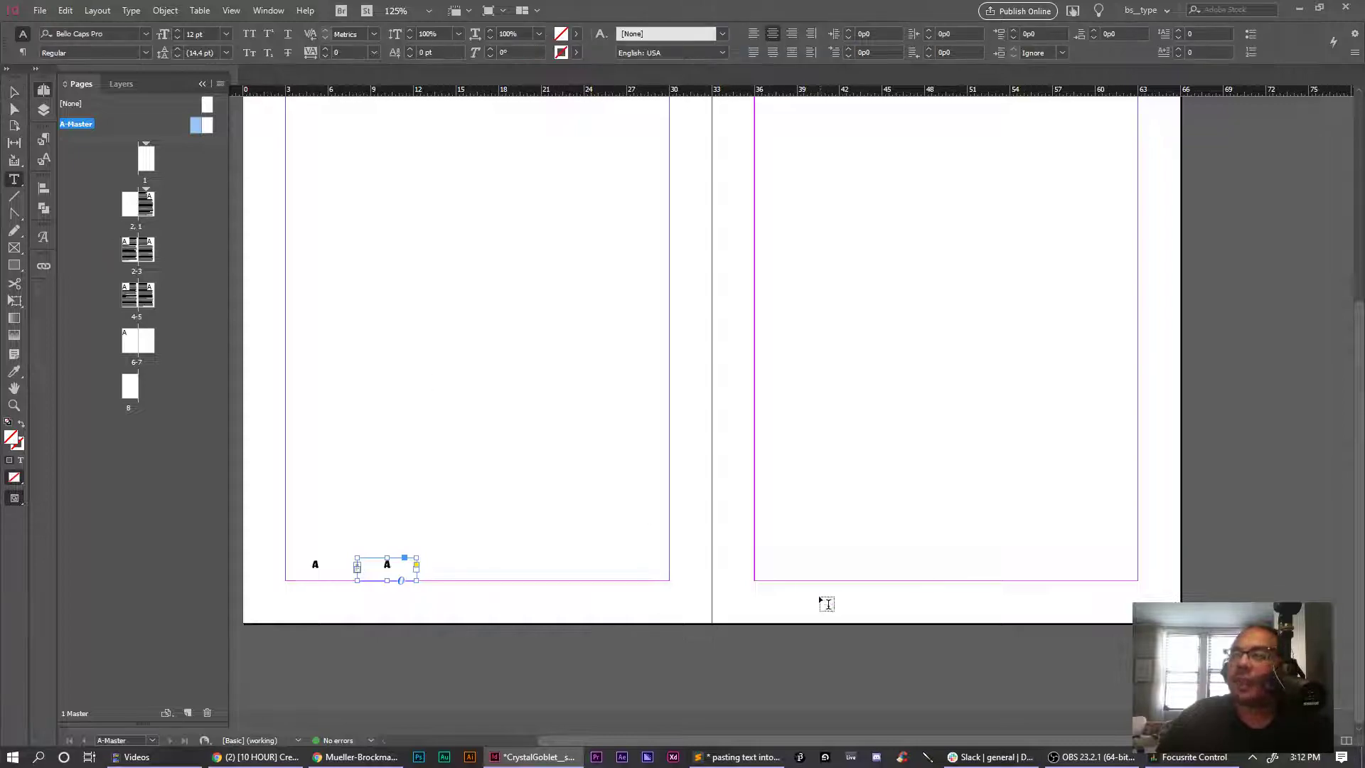
drag(768, 584, 827, 606)
text(v)
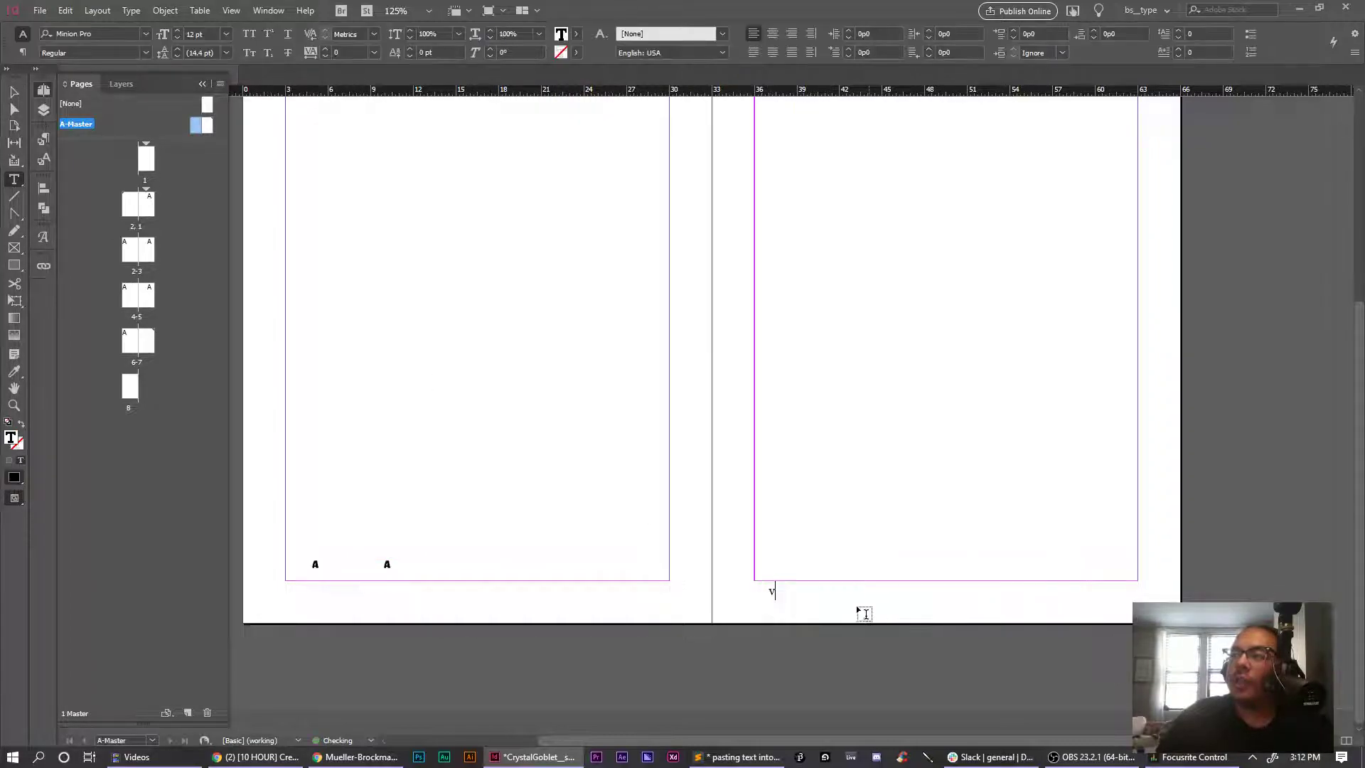
Delete the text in the new frame on the right master page, shrink the empty frame and show the frame edges
click(14, 92)
double_click(780, 594)
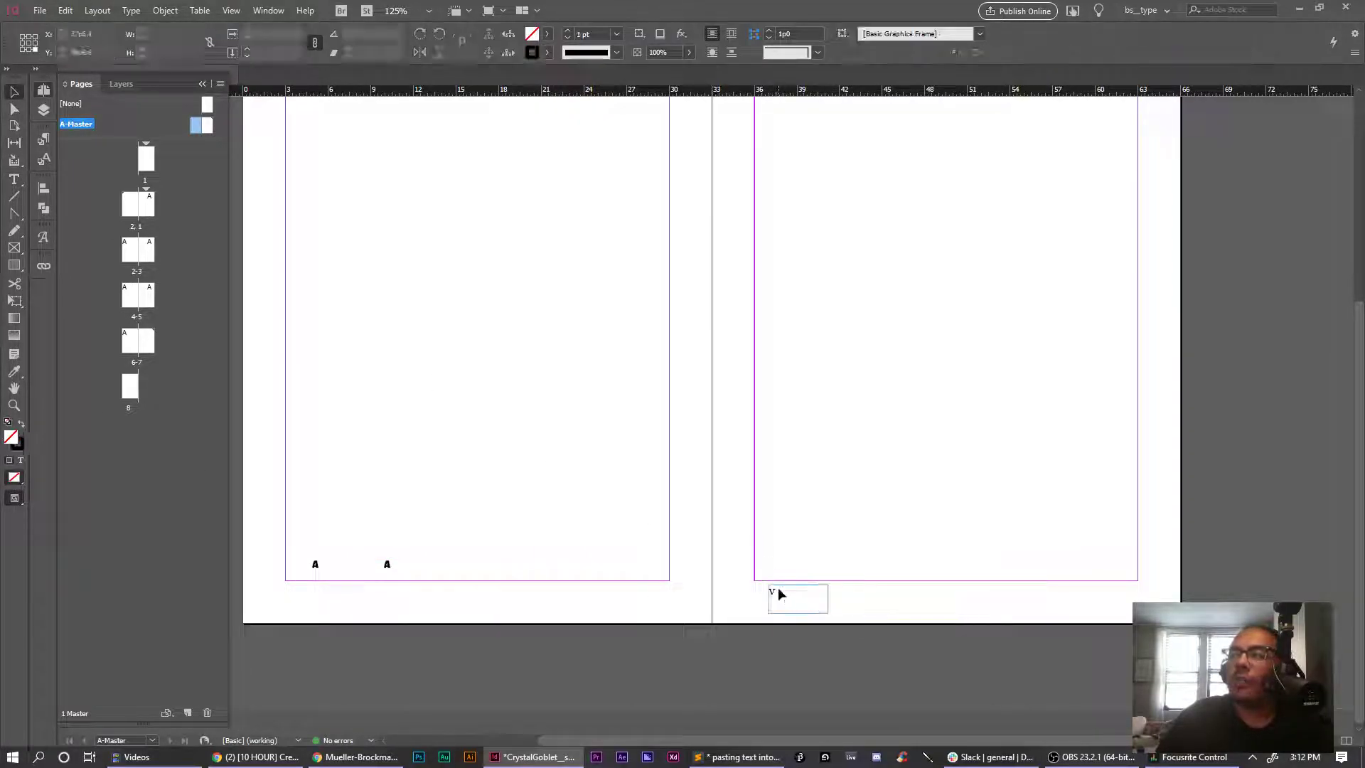
key(ctrl+a)
key(BackSpace)
key(Escape)
drag(826, 614, 785, 596)
click(770, 631)
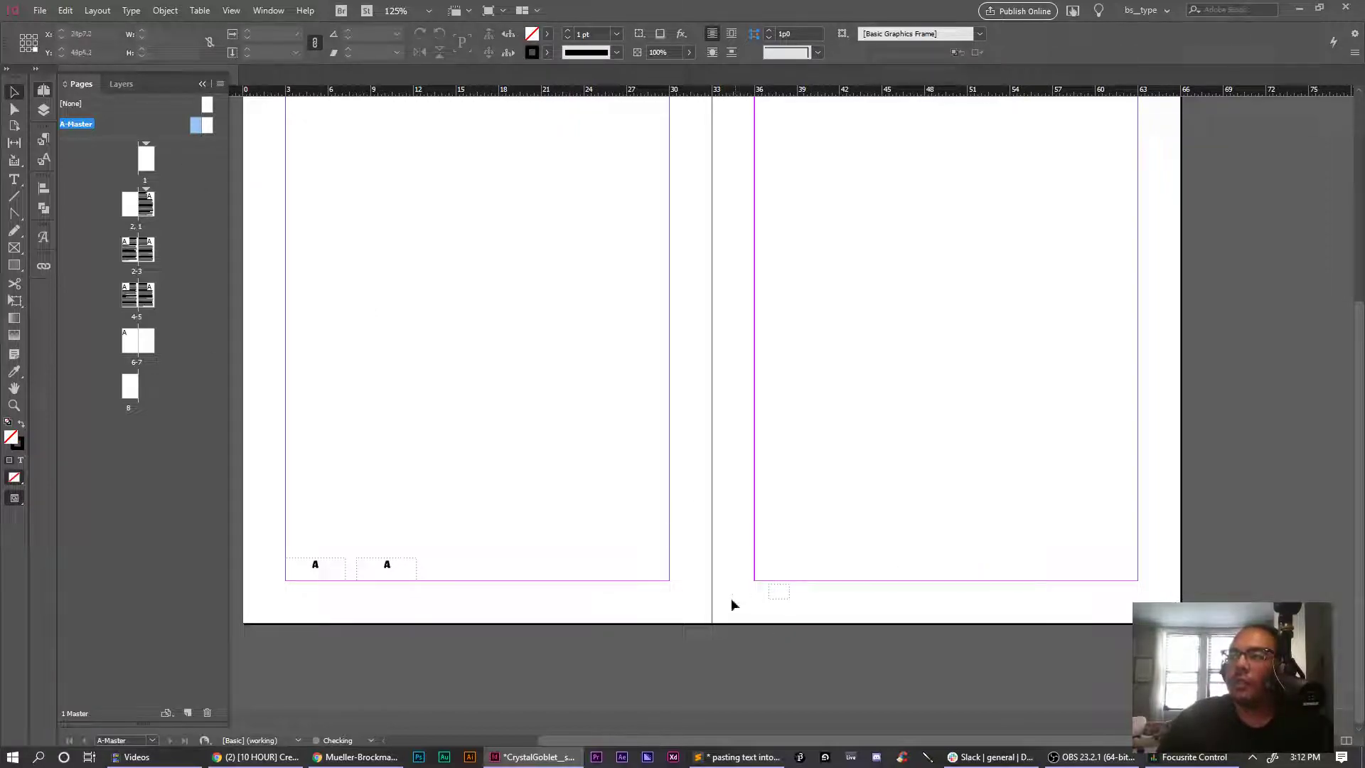
Show text threads and select the second marker frame on the left master page together with the empty right-page frame
click(778, 598)
drag(550, 573, 409, 543)
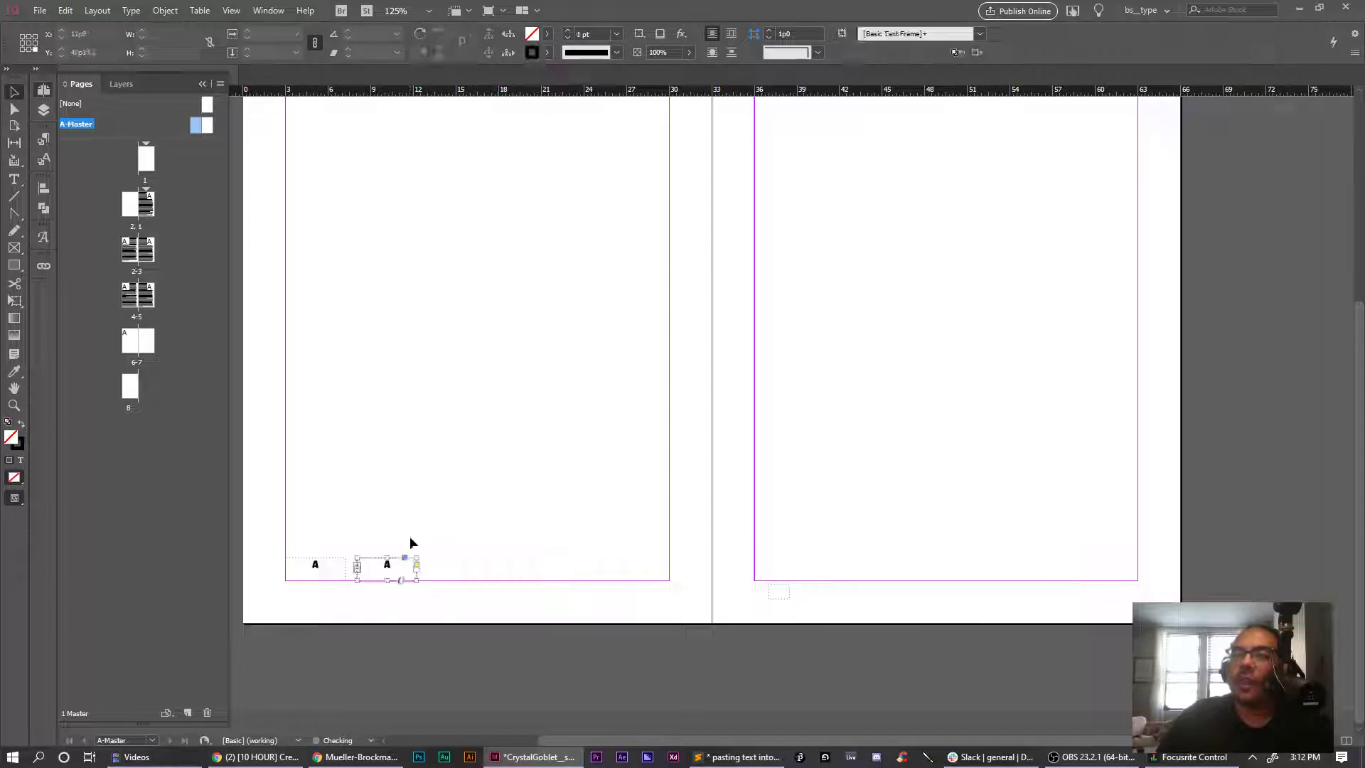
click(395, 420)
click(268, 10)
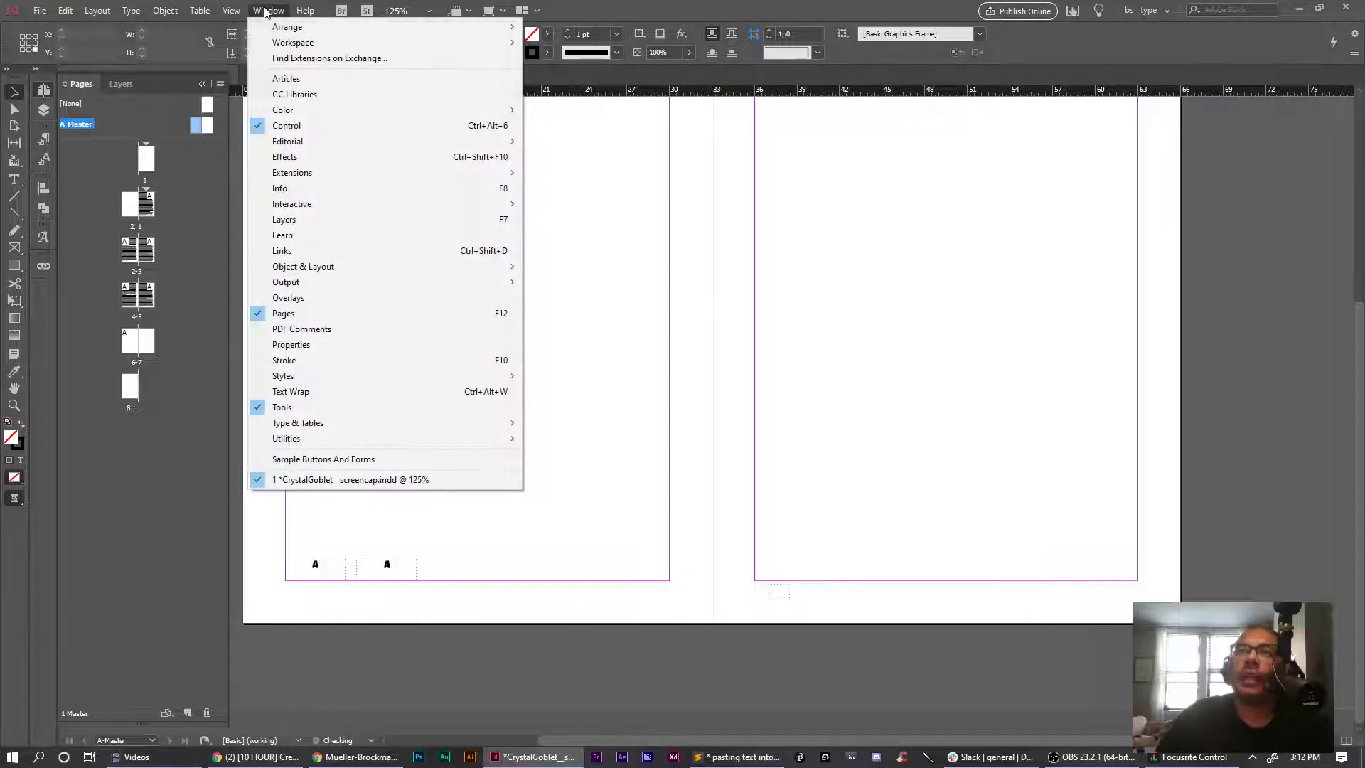
mouse_move(242, 11)
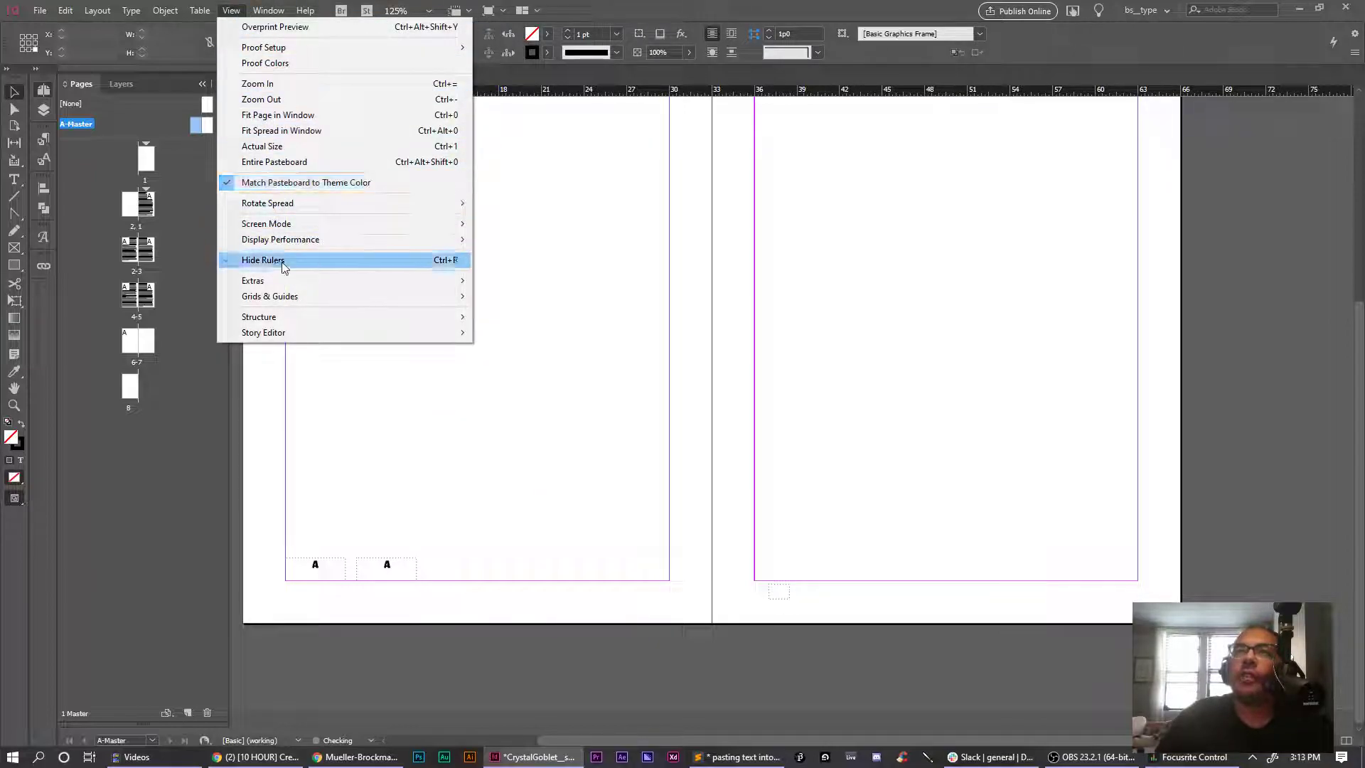
mouse_move(284, 286)
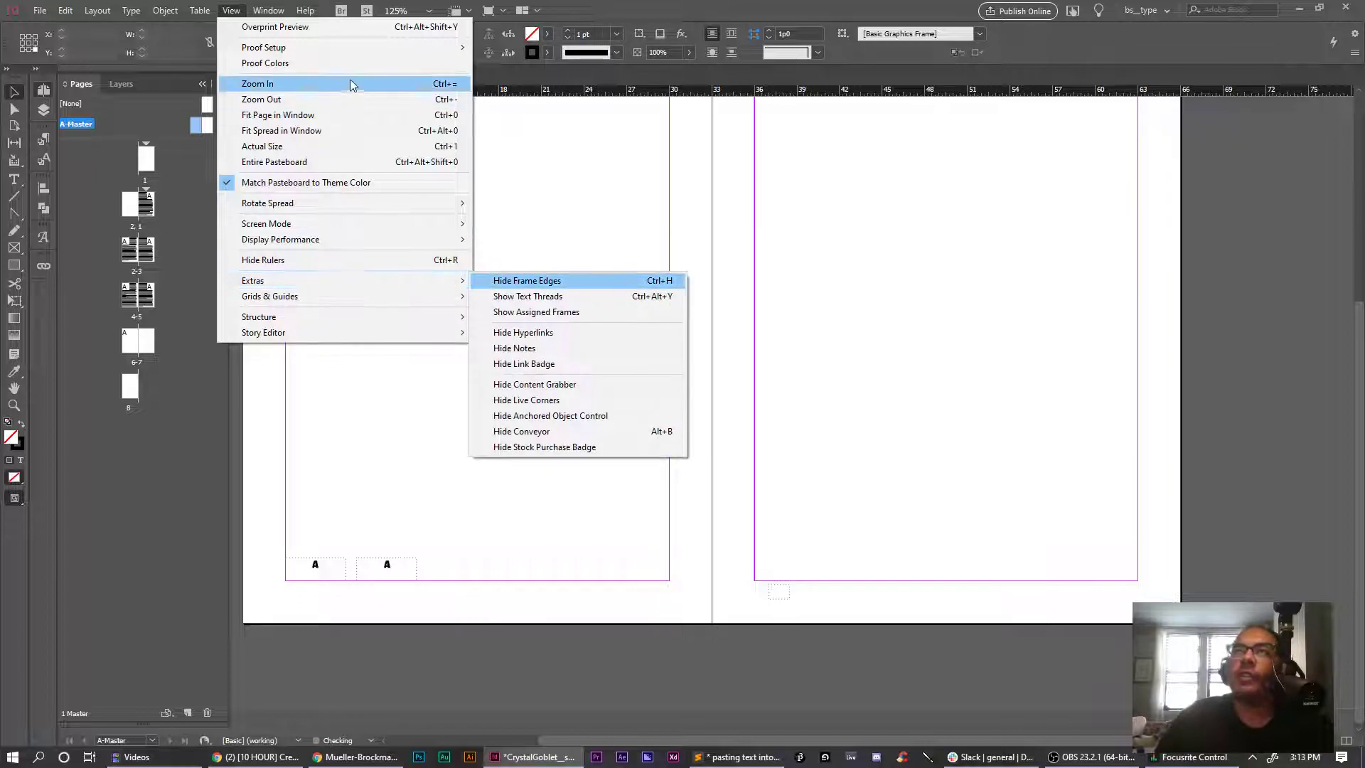
click(535, 297)
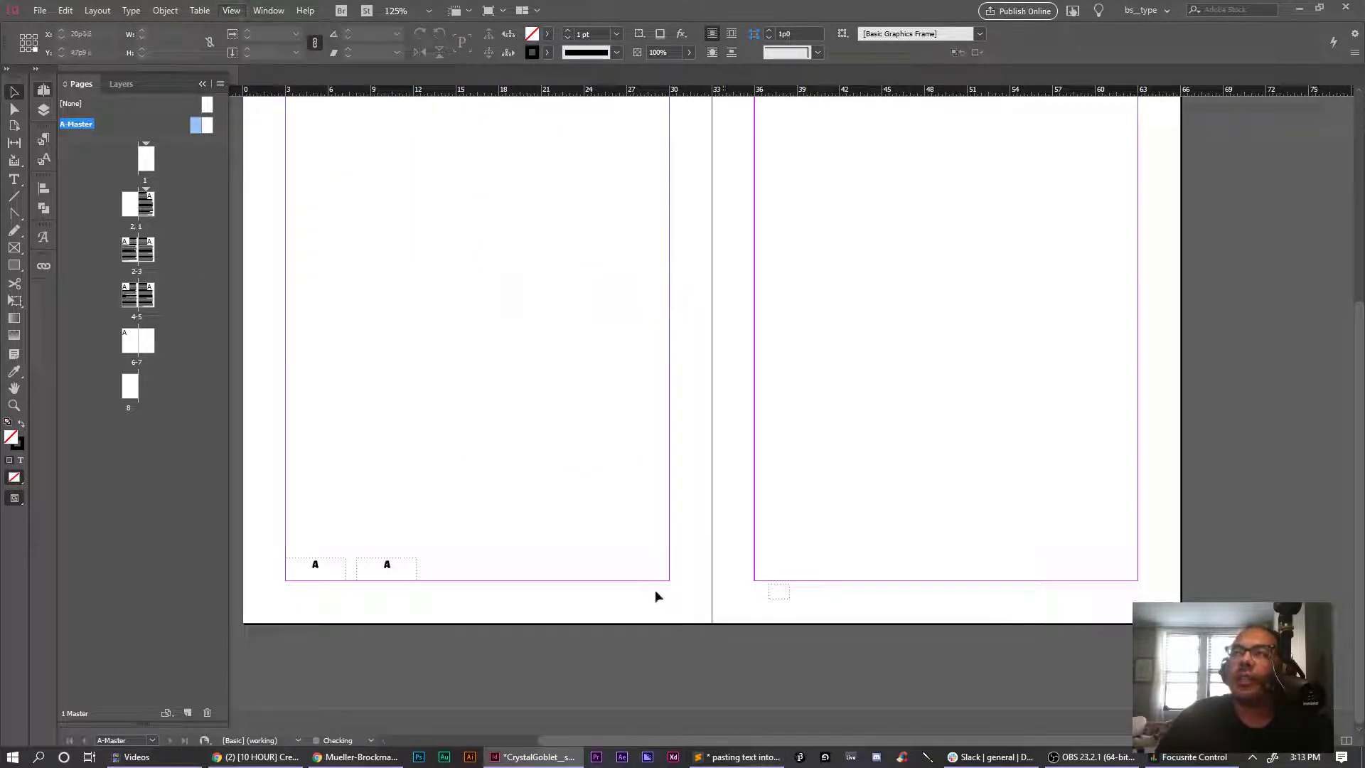
click(396, 577)
shift+click(778, 594)
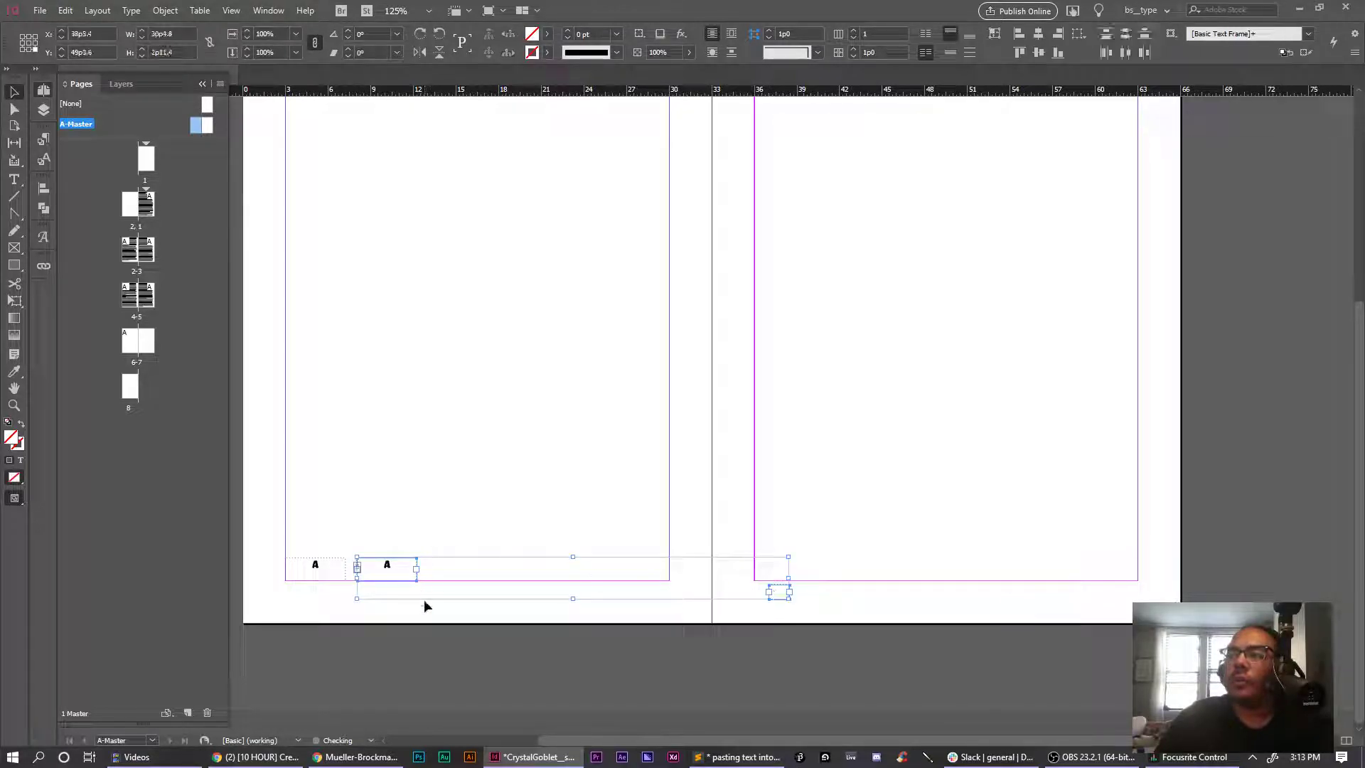
click(444, 600)
click(414, 573)
click(418, 568)
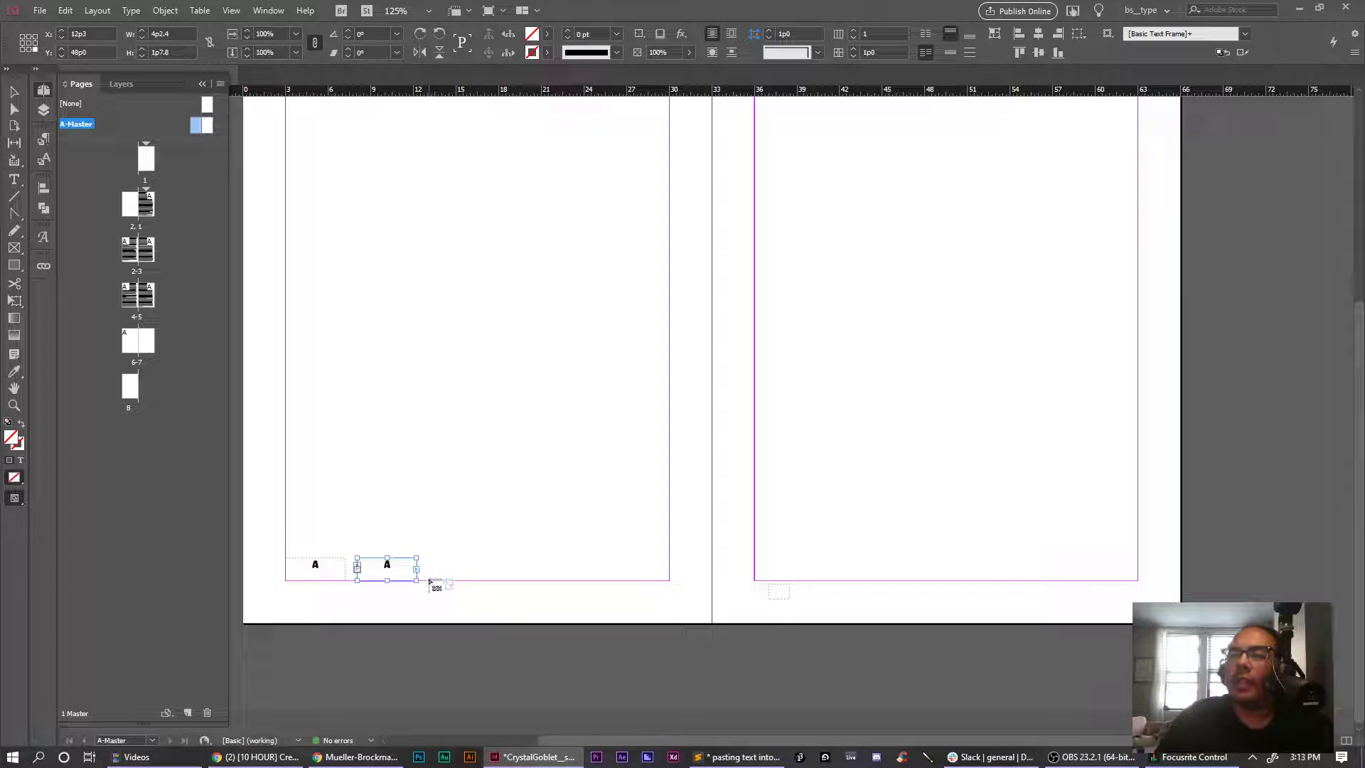
click(419, 569)
drag(416, 579, 515, 594)
key(ctrl+z)
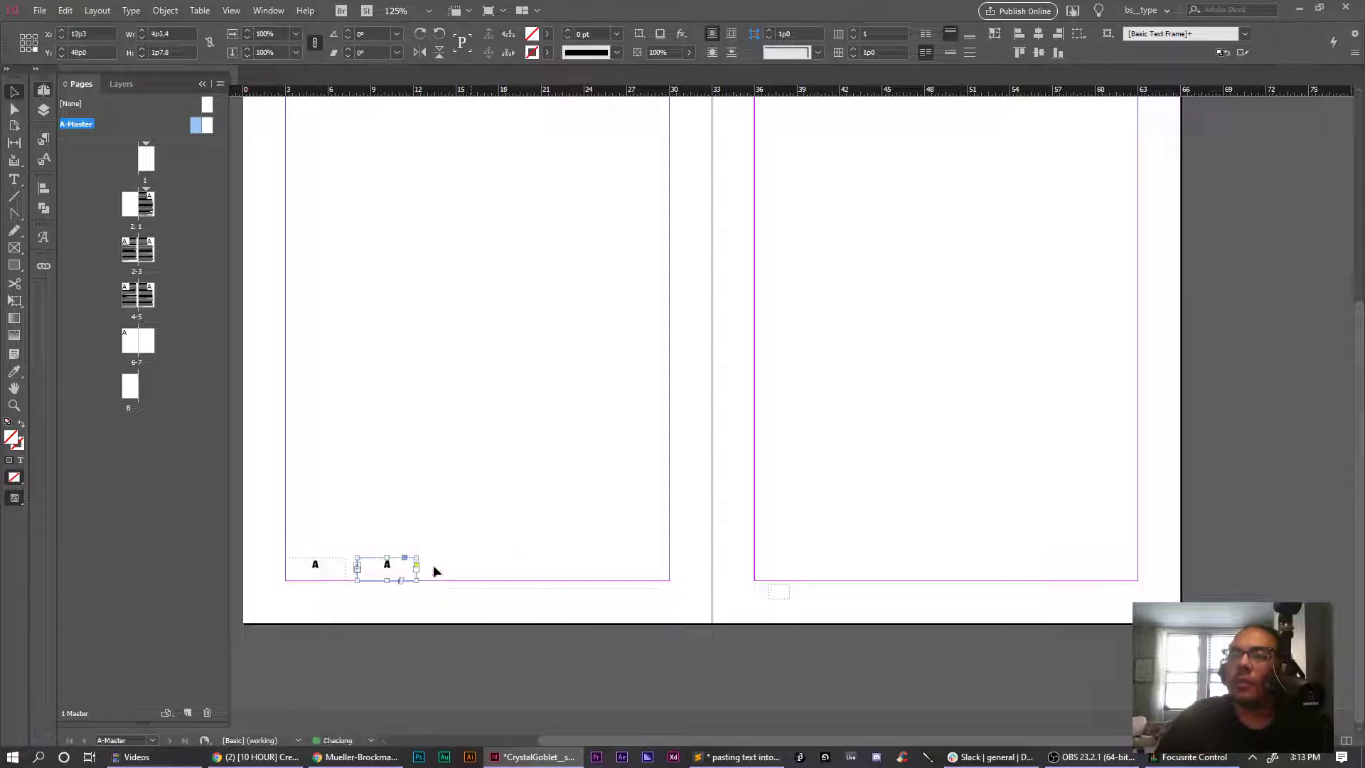
Thread the second marker frame on the left master page to the small empty frame on the right master page
click(415, 570)
click(780, 594)
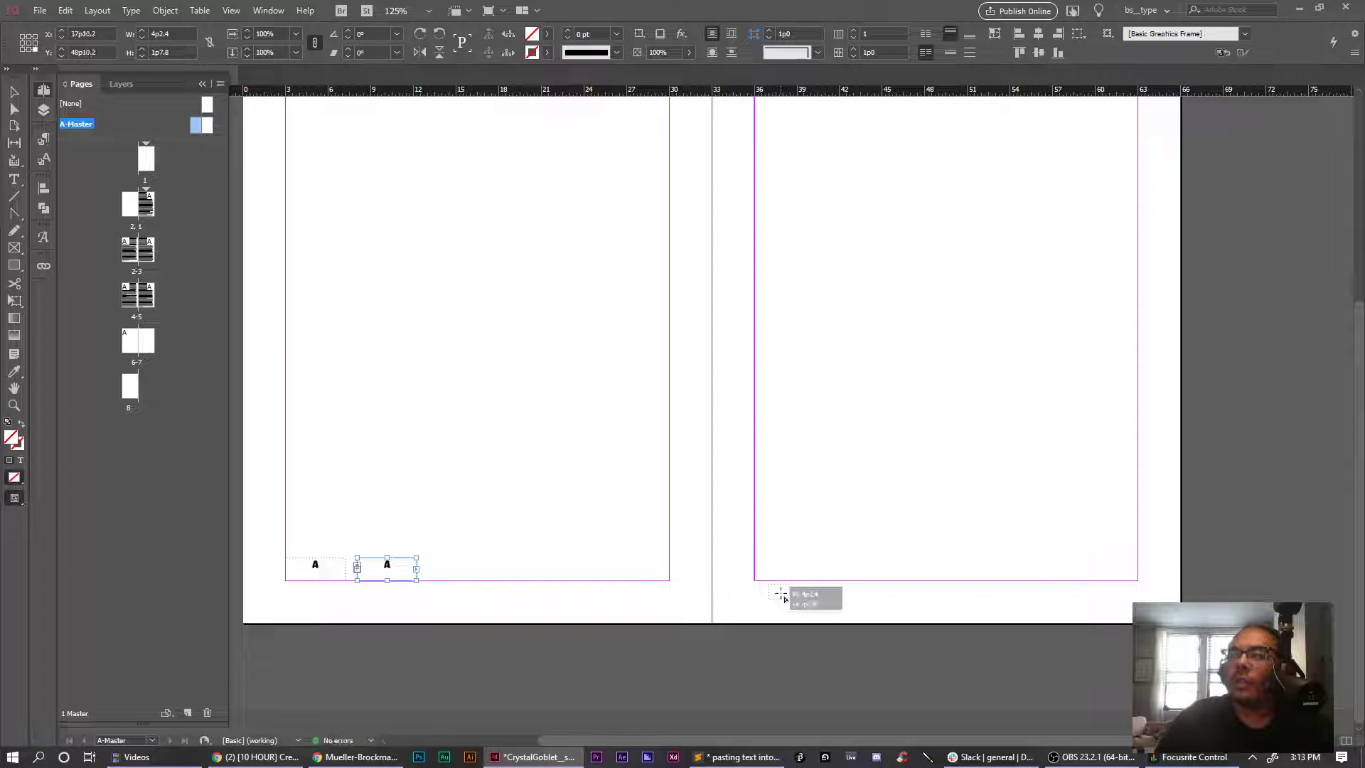
key(Delete)
click(390, 572)
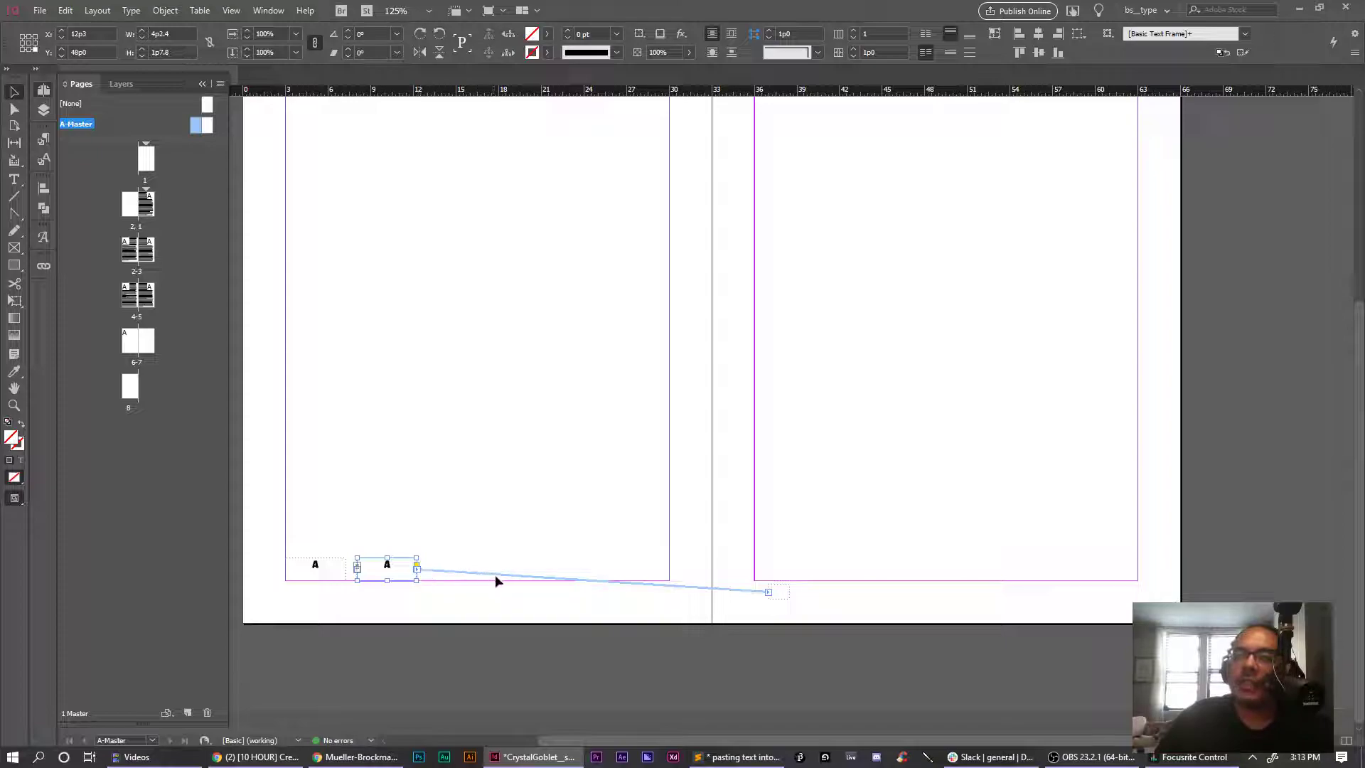
click(783, 594)
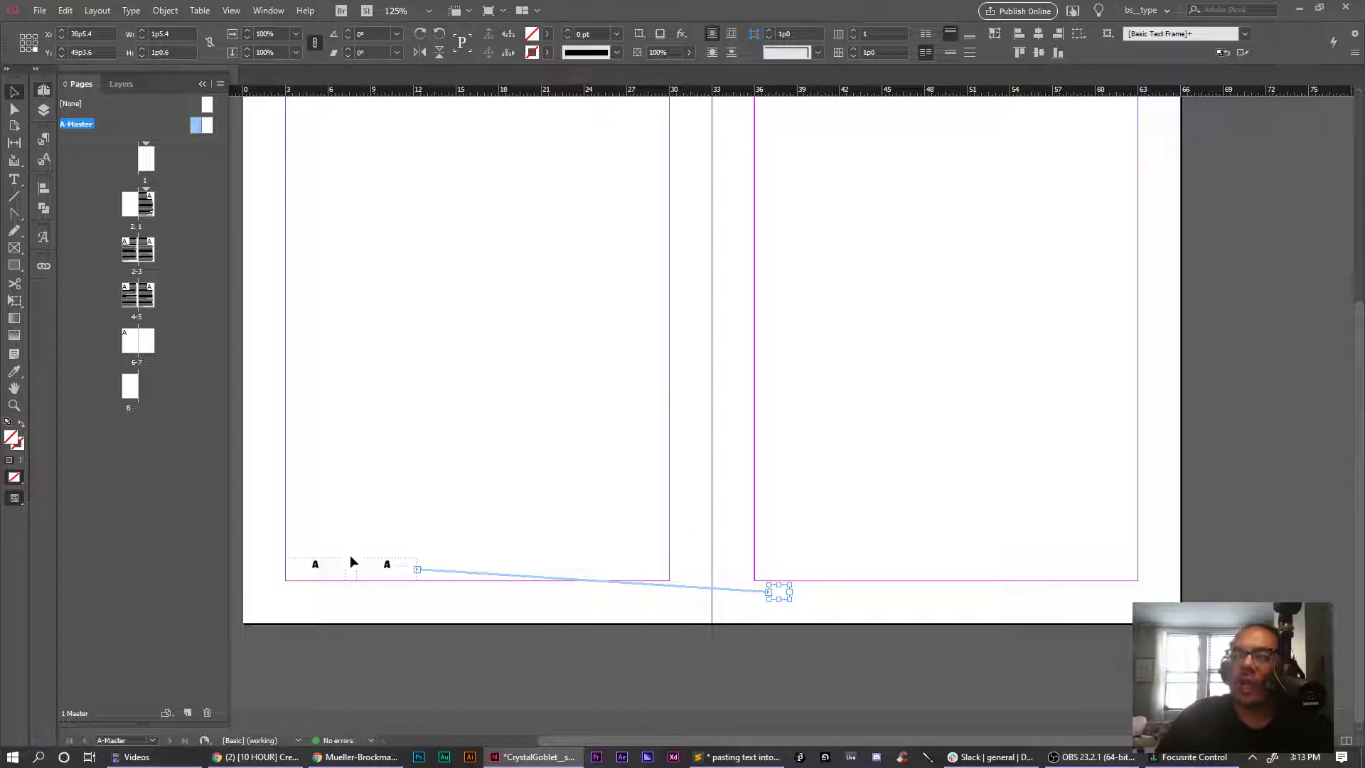
Go to the 2-3 document spread and check the page markers and the threaded frame at its foot
double_click(126, 262)
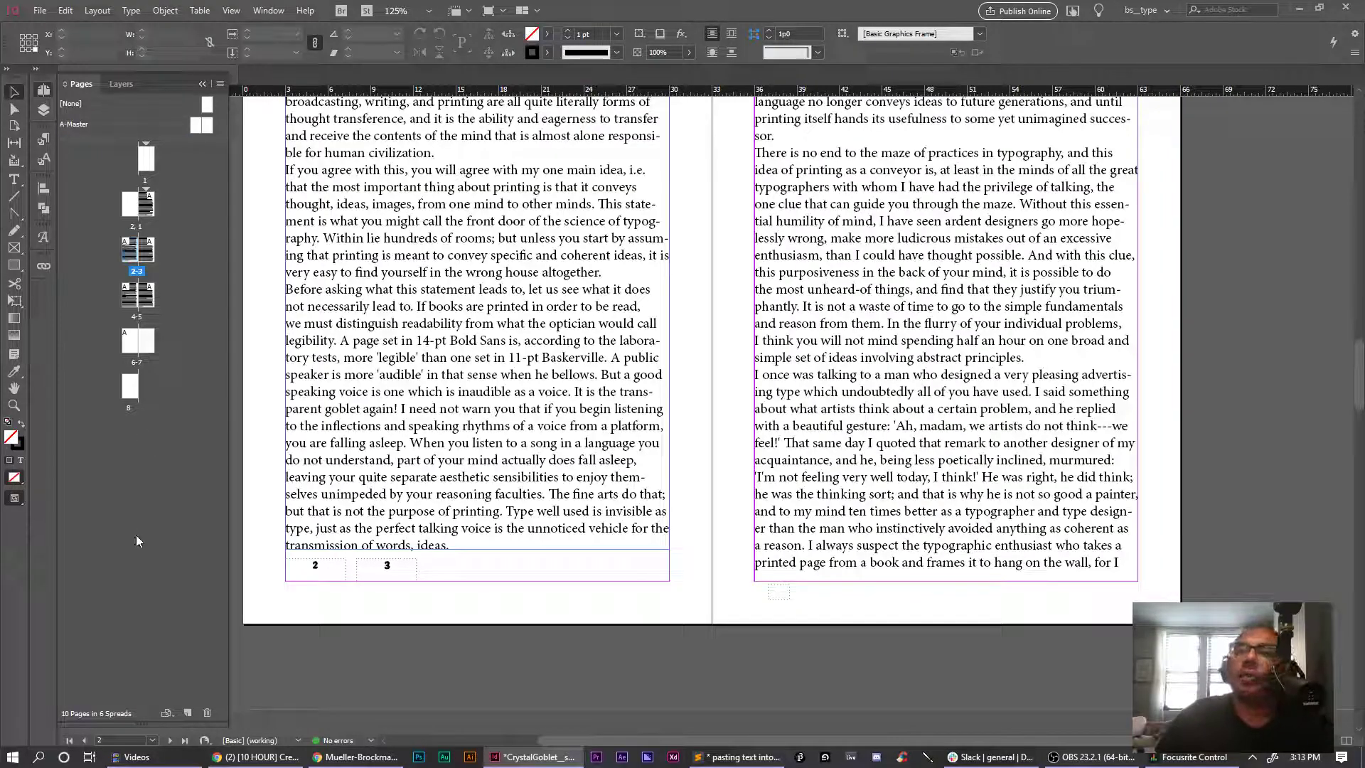
scroll(332, 590, down, 1)
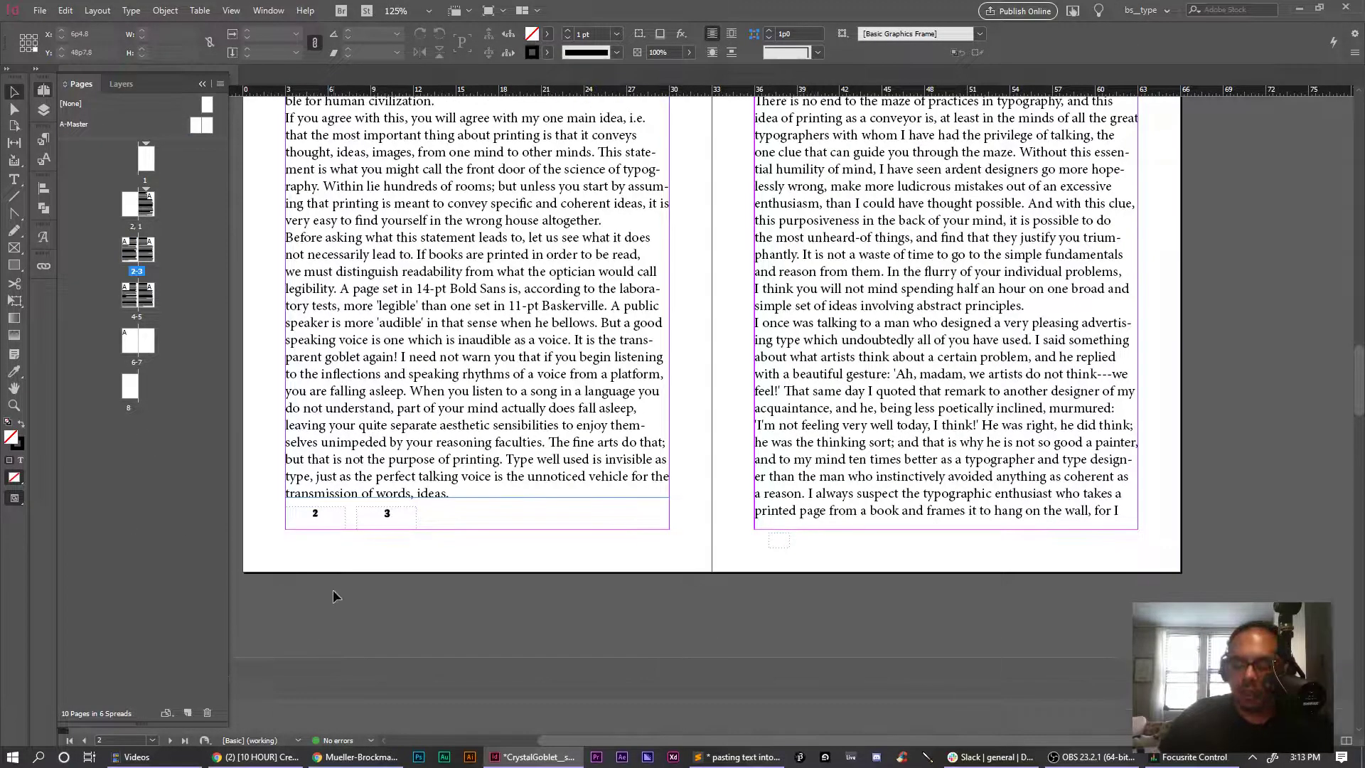
key(ctrl+minus)
key(ctrl+minus)
scroll(560, 617, down, 4)
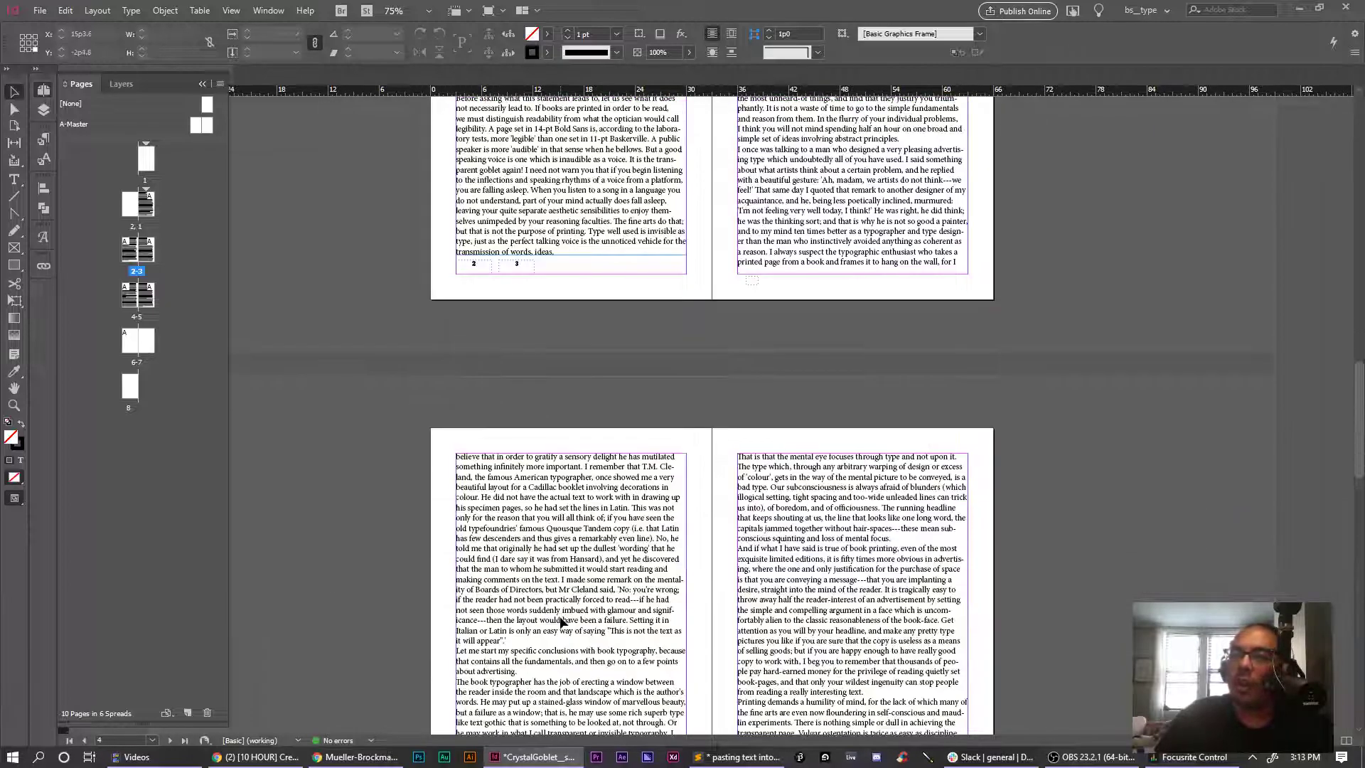
Shorten page 4's text frame at its lower edge to a height of about 42p3.6, uncovering the page markers
scroll(589, 601, down, 4)
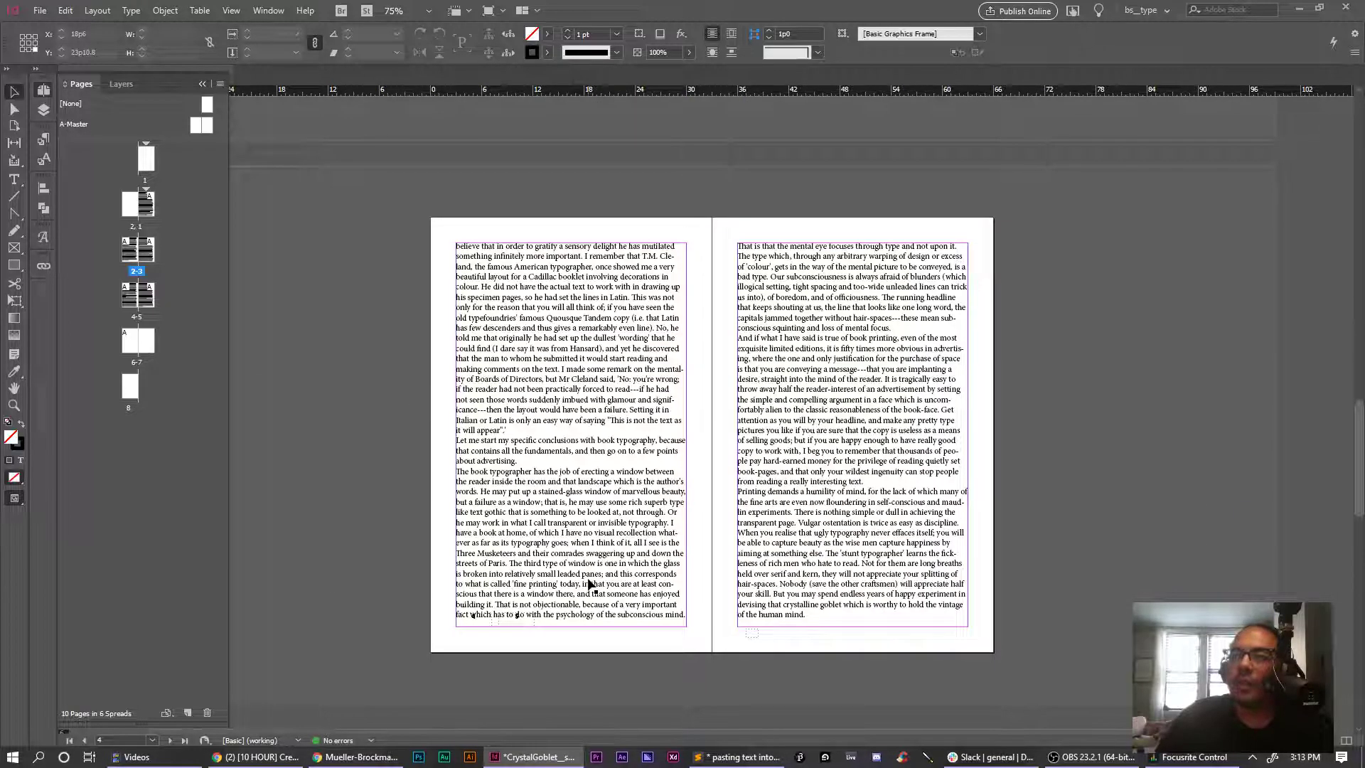
scroll(589, 584, down, 1)
click(570, 566)
drag(570, 550, 570, 551)
scroll(532, 572, down, 1)
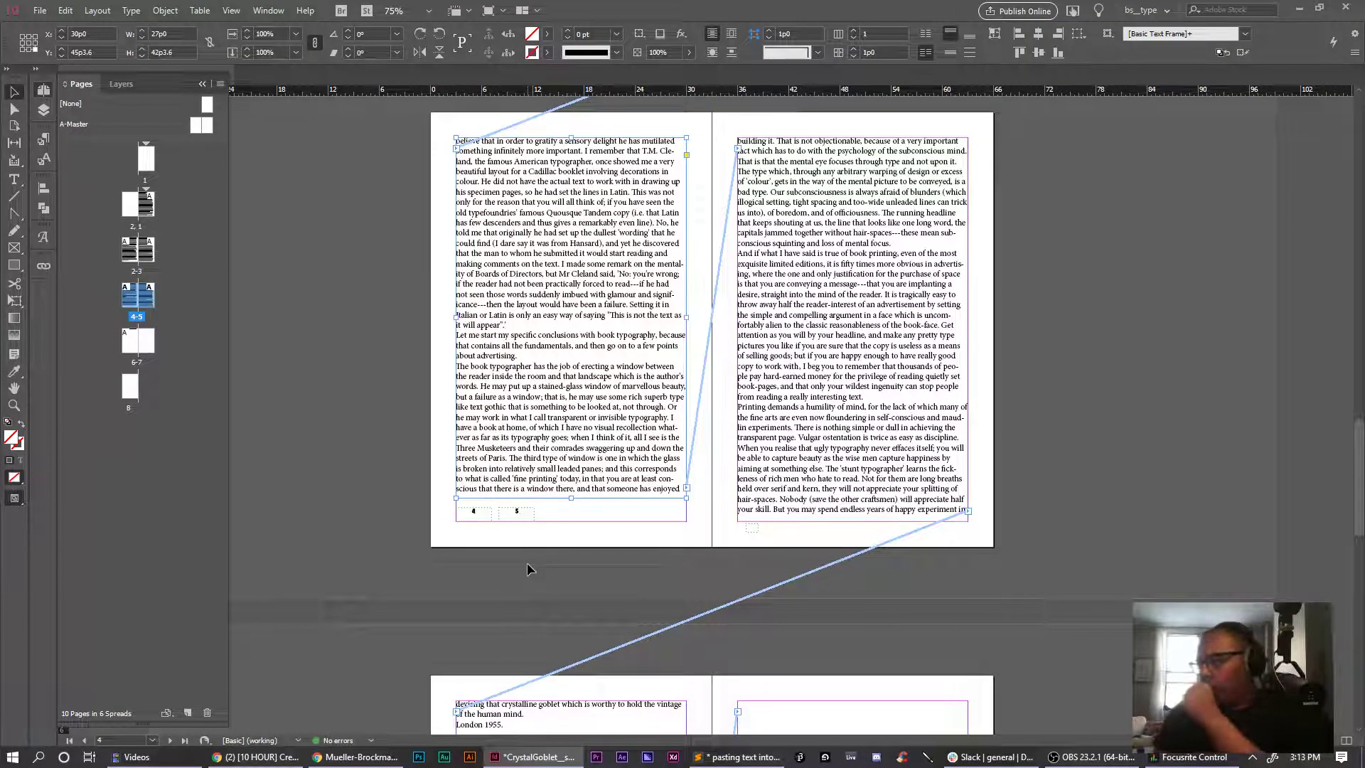
Check the page markers across the other document spreads and return to the A-Master spread
scroll(526, 518, down, 2)
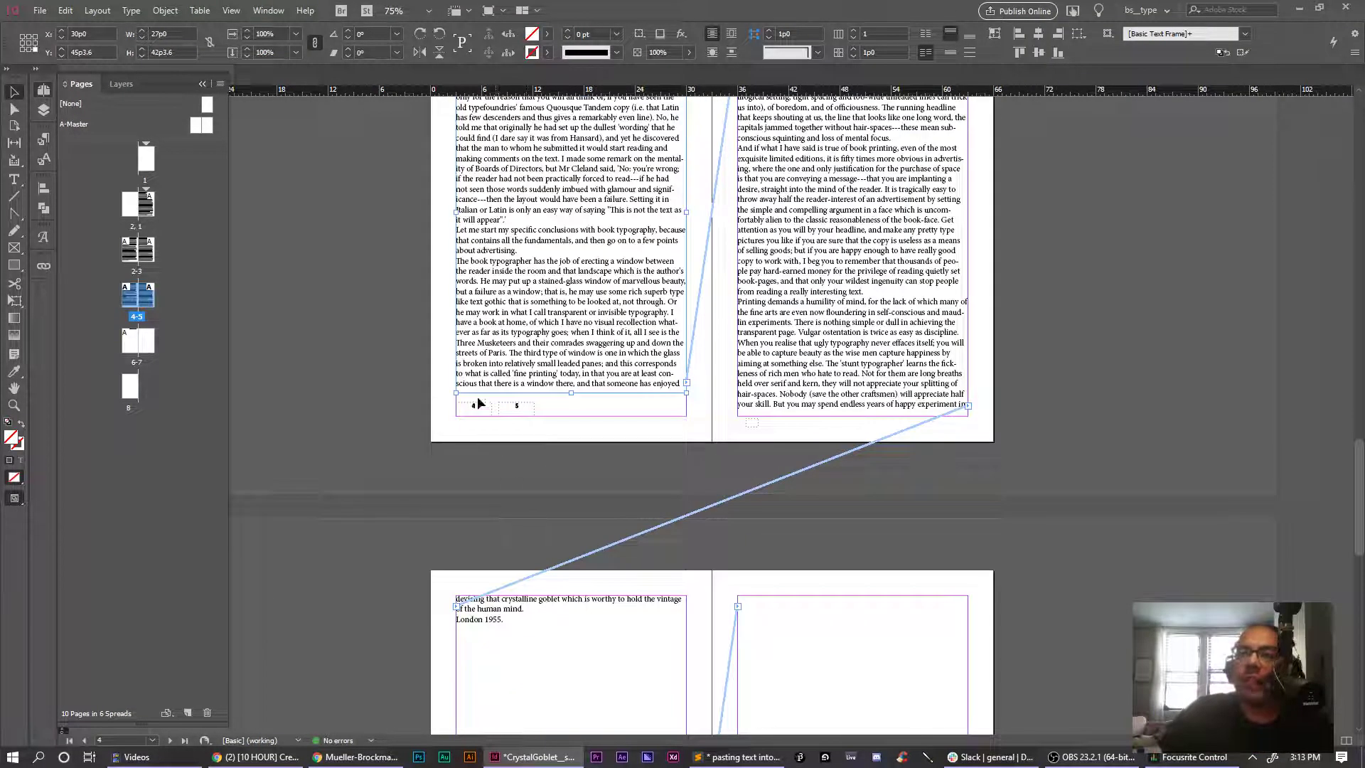
scroll(513, 411, down, 8)
scroll(513, 411, up, 12)
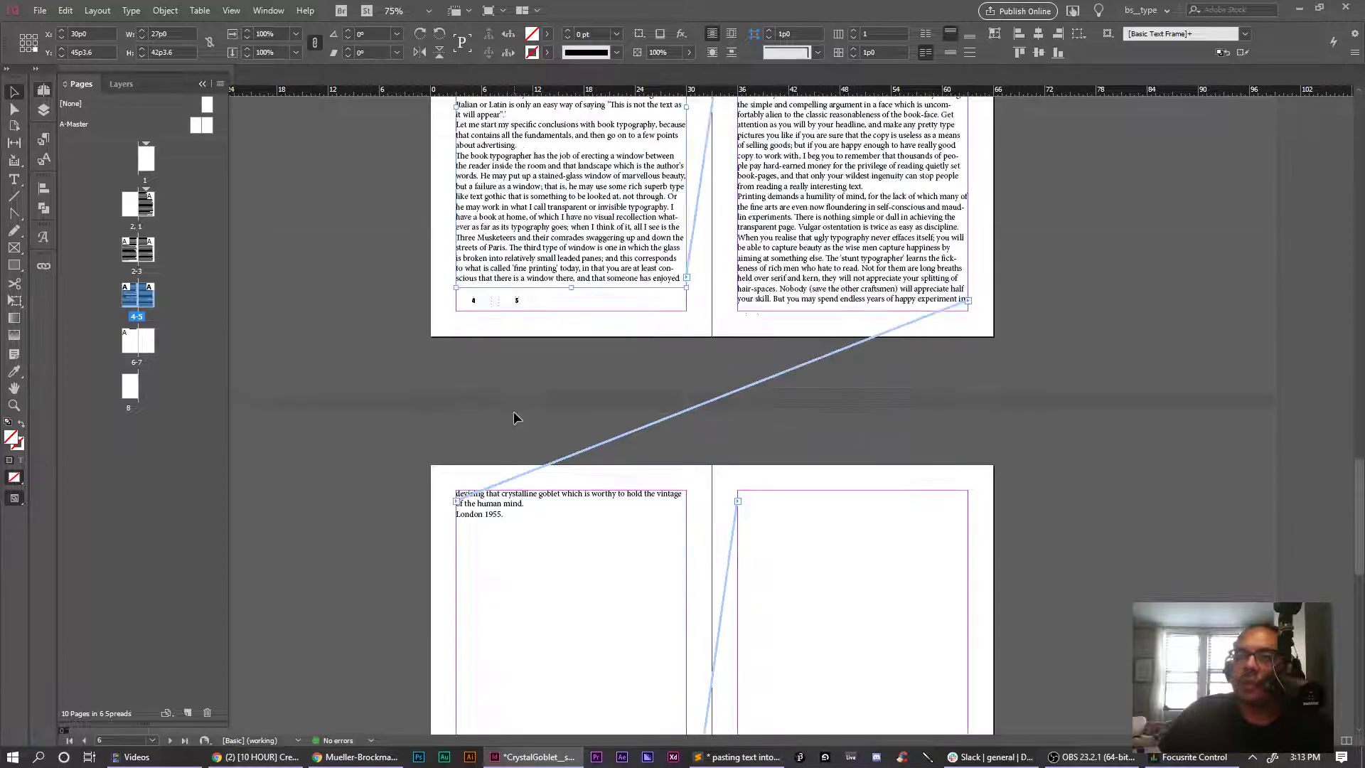
scroll(515, 417, up, 9)
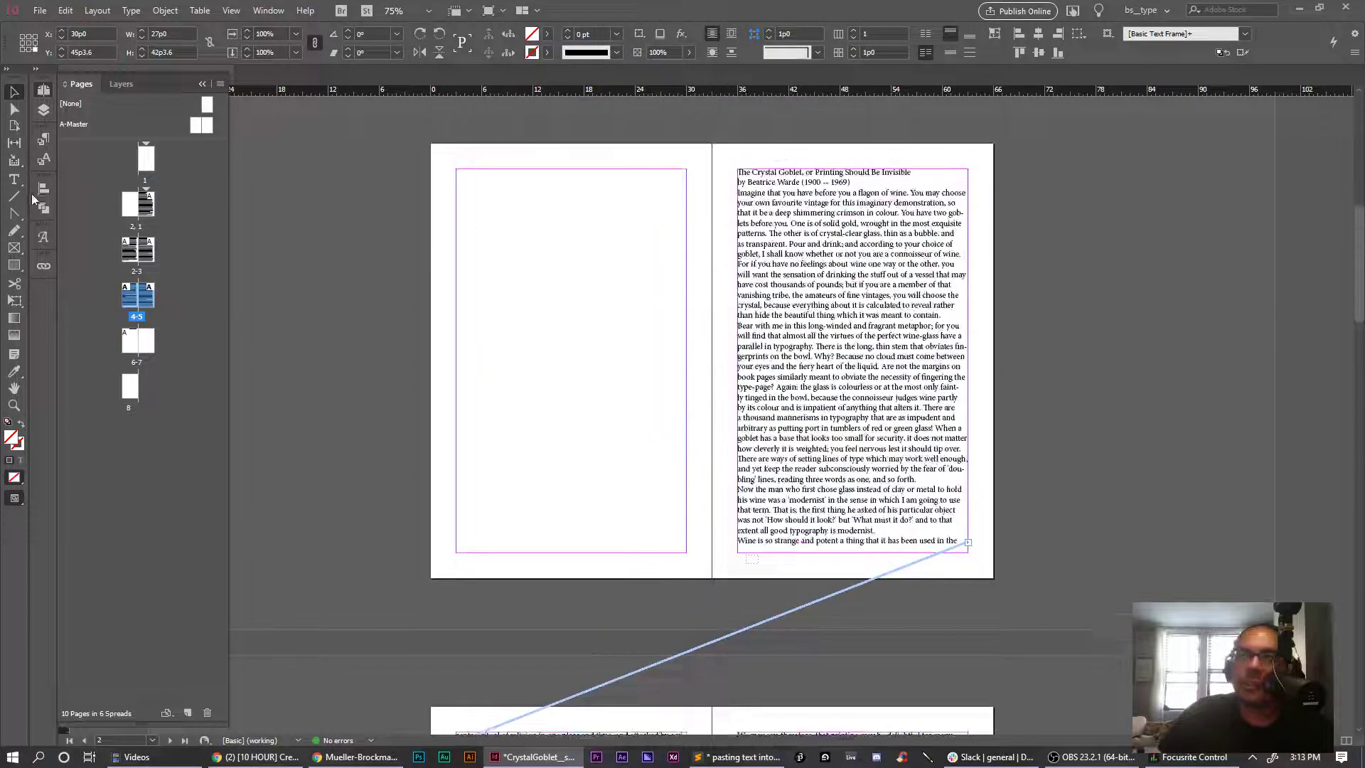
double_click(192, 125)
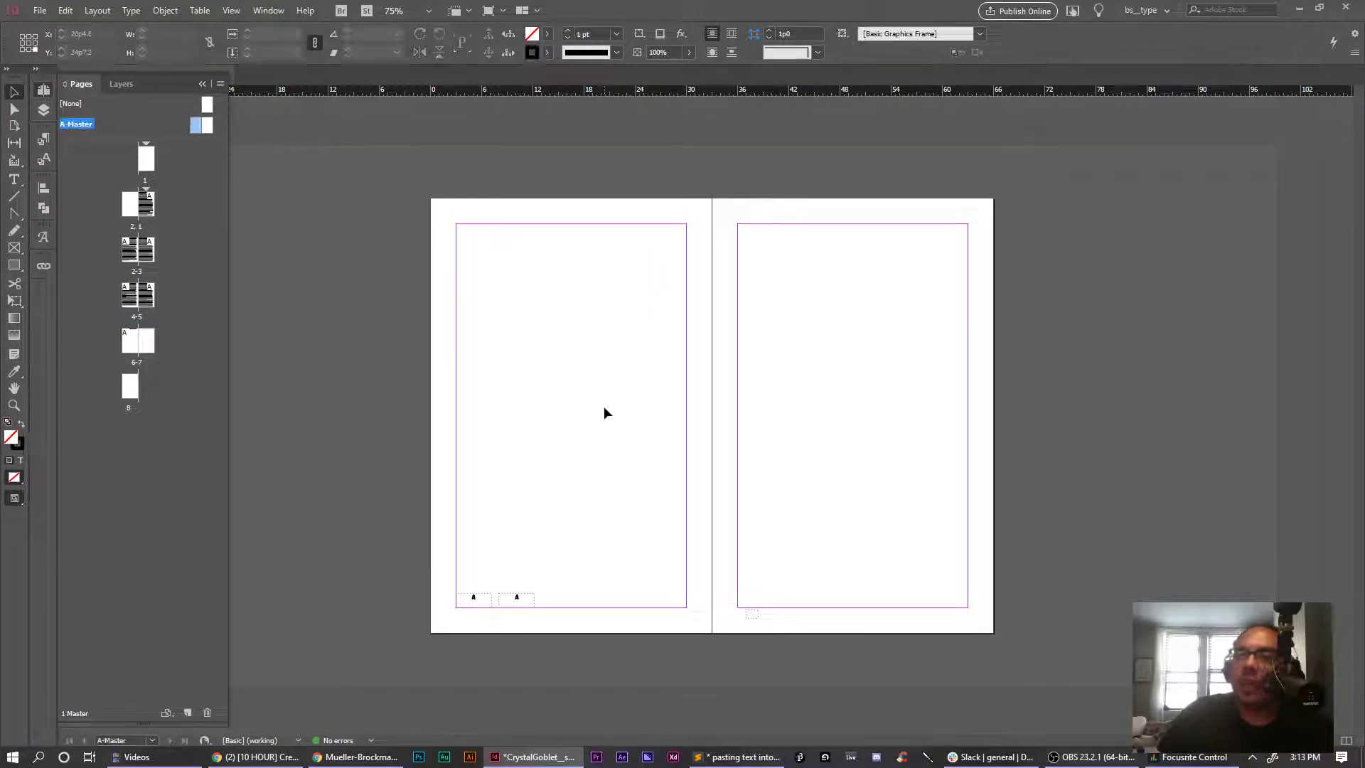